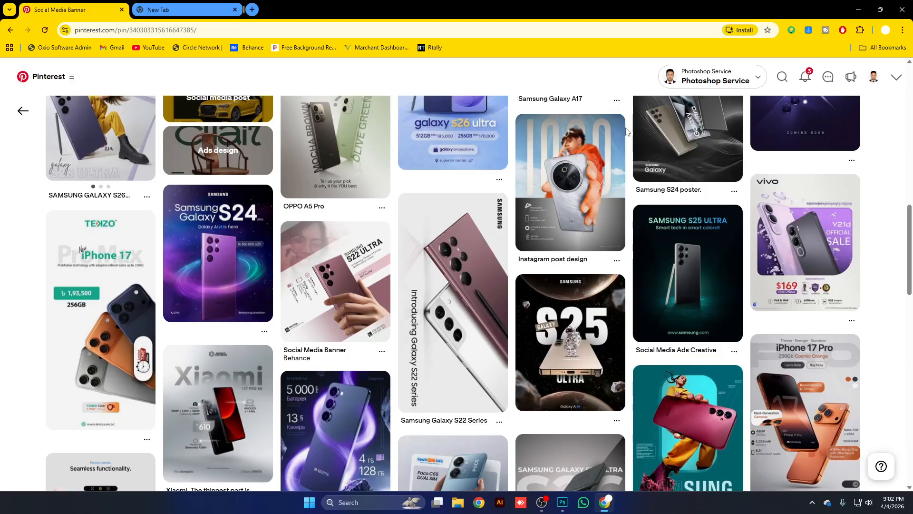
Browse phone poster ideas, open the Samsung A14 - PUMPKIN PRODUCTIONS pin and examine its related phone designs.
{"action": "scroll", "coordinate": [627, 131], "scroll_direction": "up", "scroll_amount": 5}
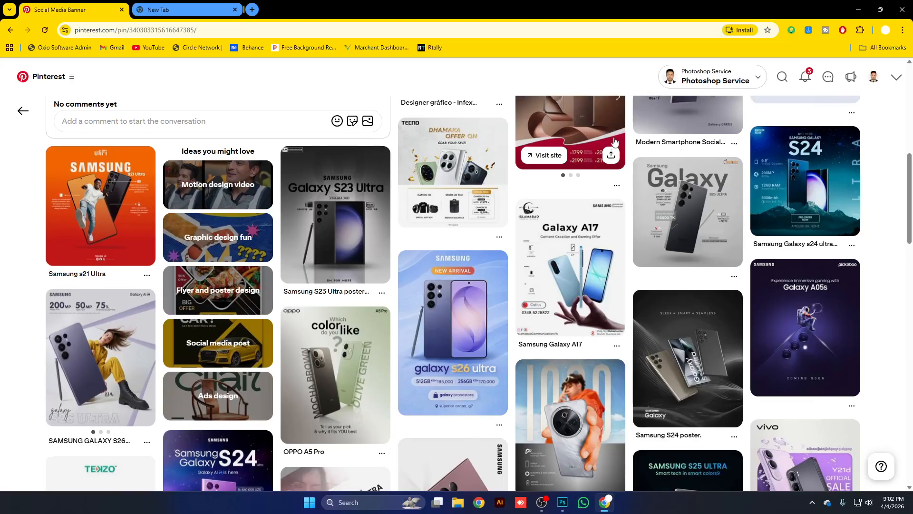
{"action": "scroll", "coordinate": [615, 141], "scroll_direction": "up", "scroll_amount": 5}
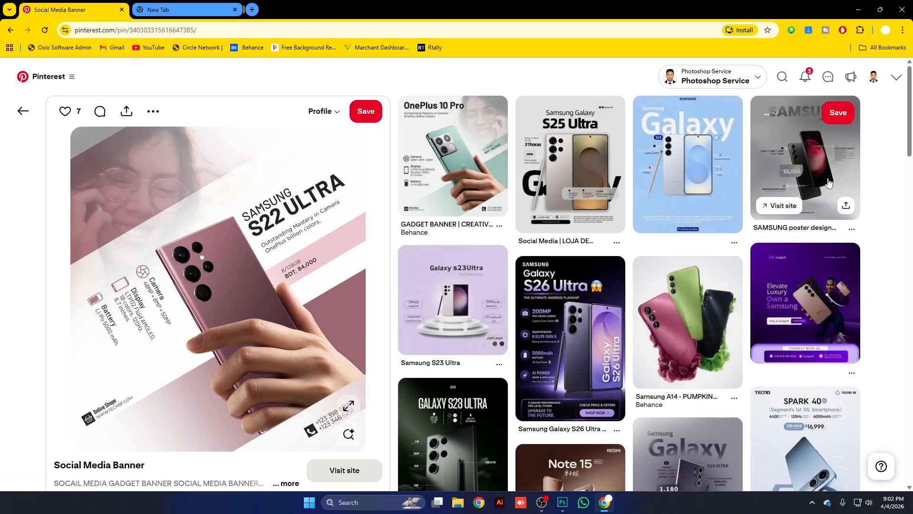
{"action": "left_click", "coordinate": [712, 330]}
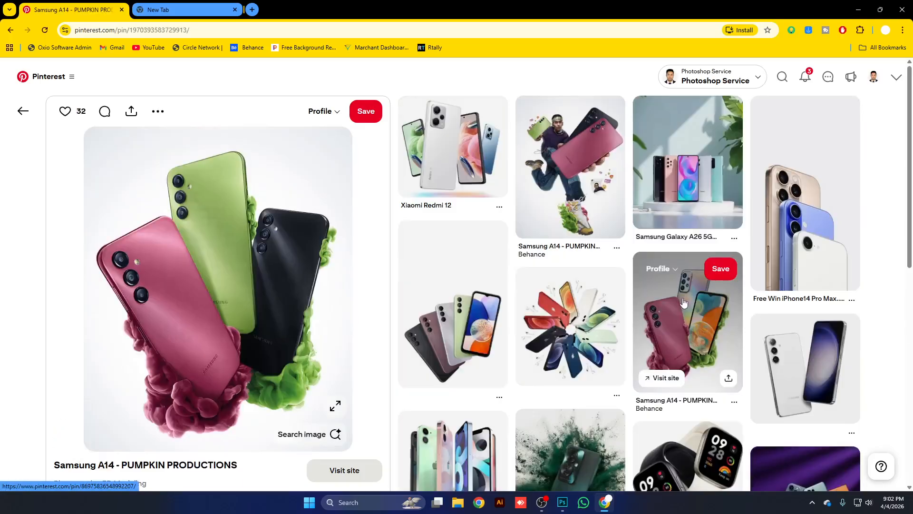
{"action": "scroll", "coordinate": [683, 302], "scroll_direction": "down", "scroll_amount": 8}
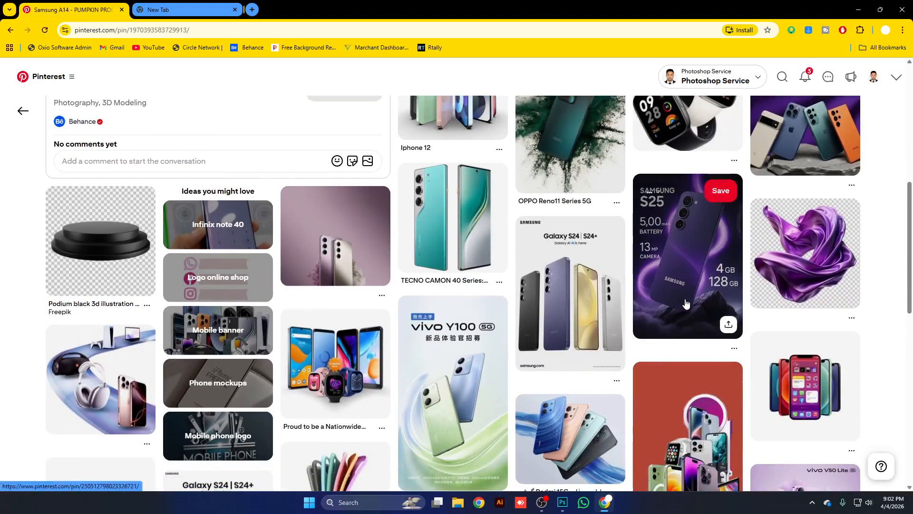
{"action": "scroll", "coordinate": [685, 303], "scroll_direction": "down", "scroll_amount": 4}
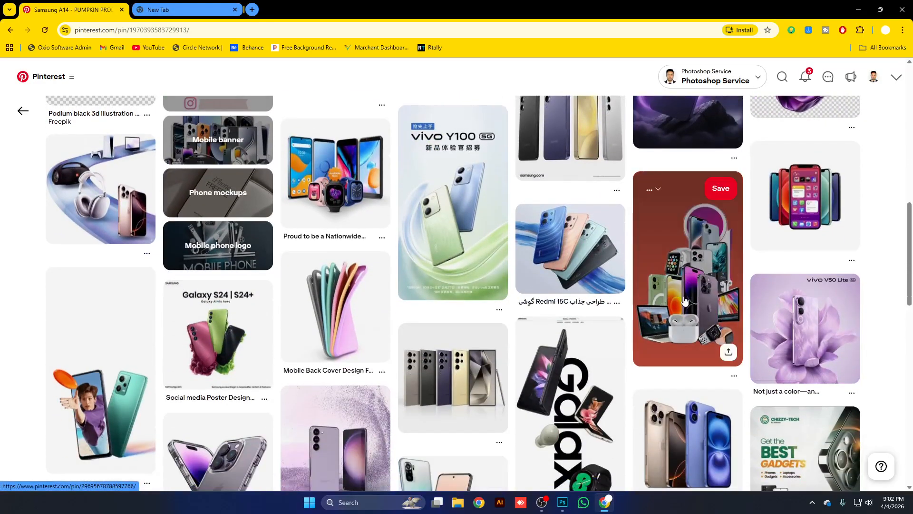
{"action": "scroll", "coordinate": [684, 300], "scroll_direction": "down", "scroll_amount": 10}
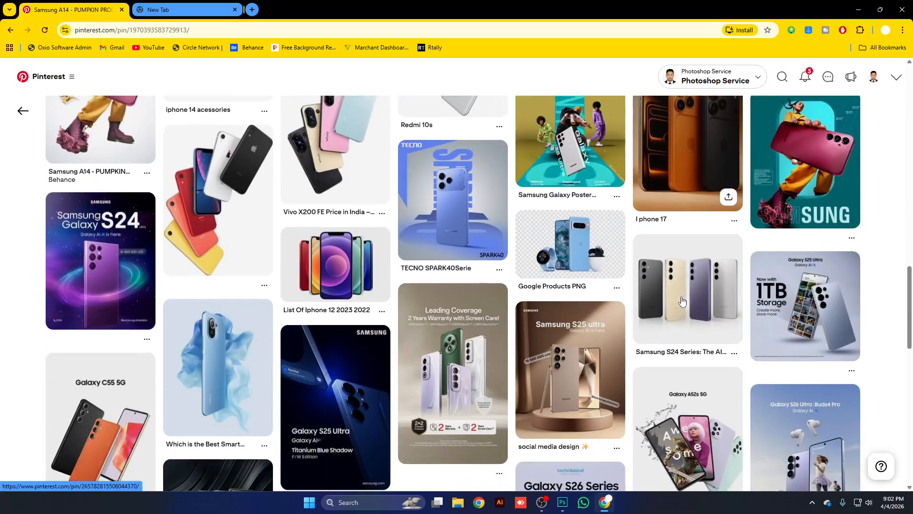
{"action": "scroll", "coordinate": [682, 301], "scroll_direction": "down", "scroll_amount": 5}
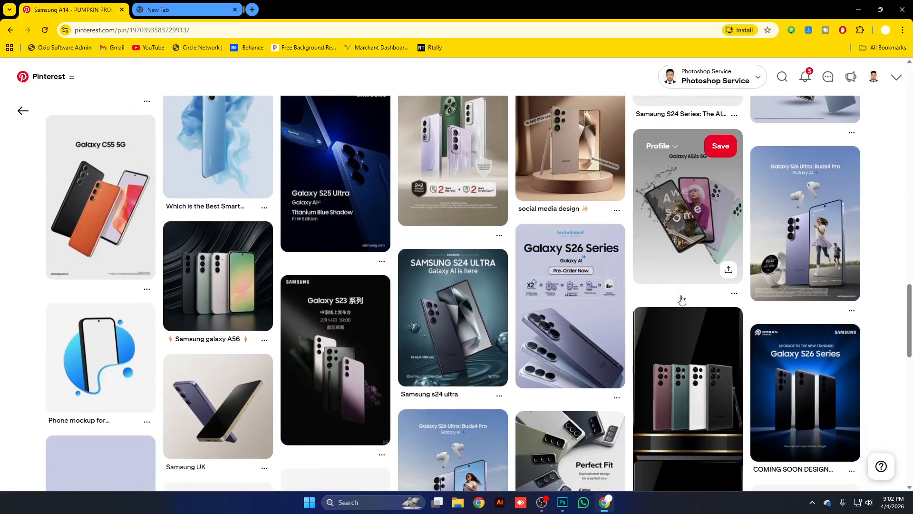
{"action": "scroll", "coordinate": [681, 299], "scroll_direction": "down", "scroll_amount": 3}
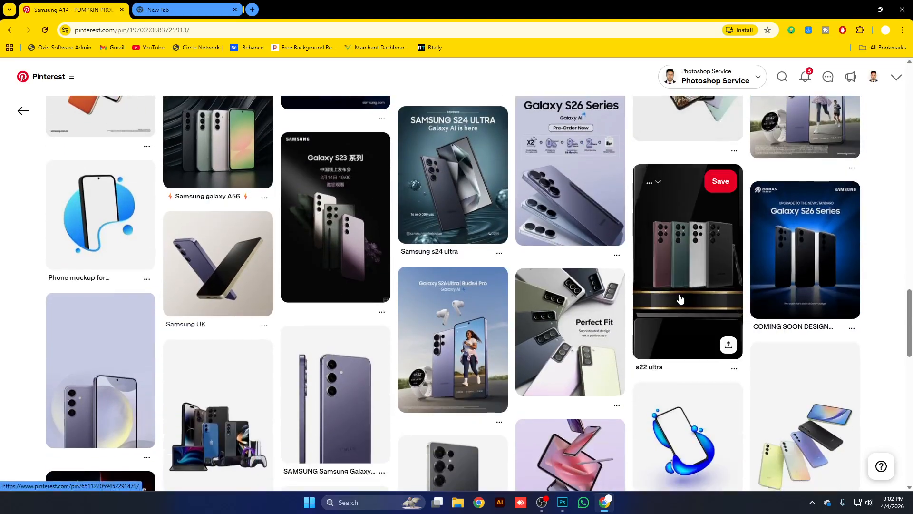
{"action": "scroll", "coordinate": [554, 299], "scroll_direction": "down", "scroll_amount": 4}
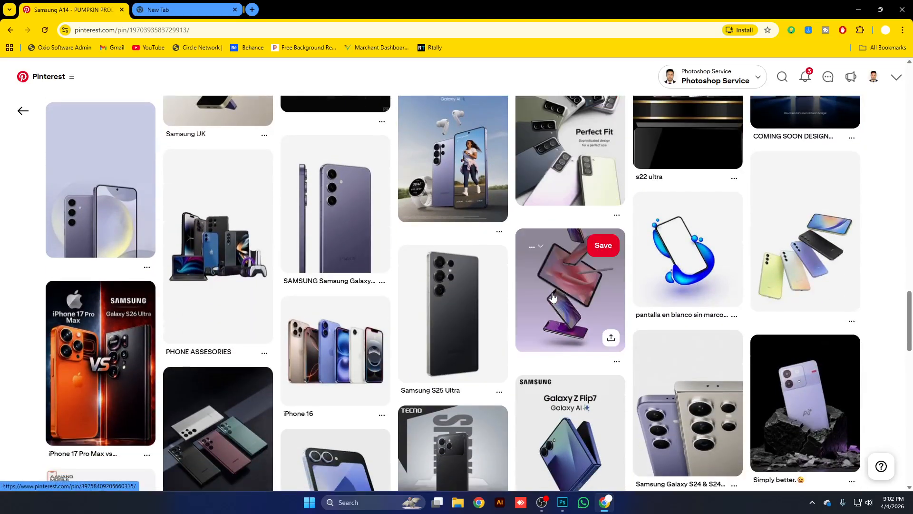
Open the pin of the black Samsung S25 Ultra and look through its related phone images.
{"action": "left_click", "coordinate": [490, 301]}
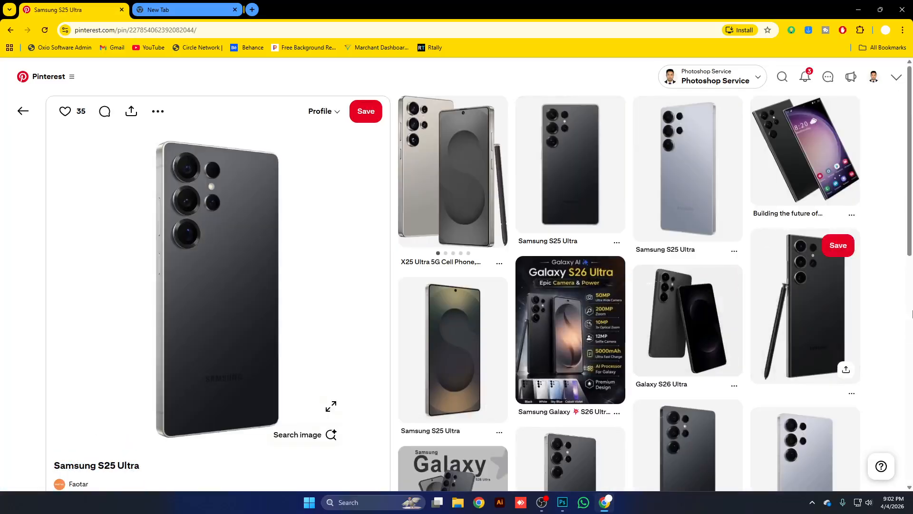
{"action": "scroll", "coordinate": [904, 311], "scroll_direction": "down", "scroll_amount": 6}
{"action": "scroll", "coordinate": [905, 311], "scroll_direction": "down", "scroll_amount": 5}
{"action": "scroll", "coordinate": [310, 273], "scroll_direction": "up", "scroll_amount": 11}
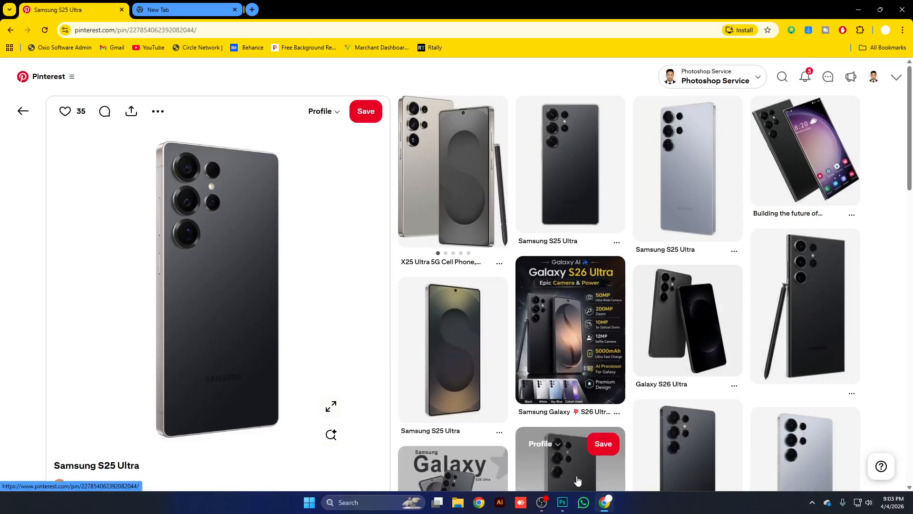
Switch to Photoshop and create a new document 1050 px wide and 1350 px high at 300 pixels/inch.
{"action": "left_click", "coordinate": [562, 502]}
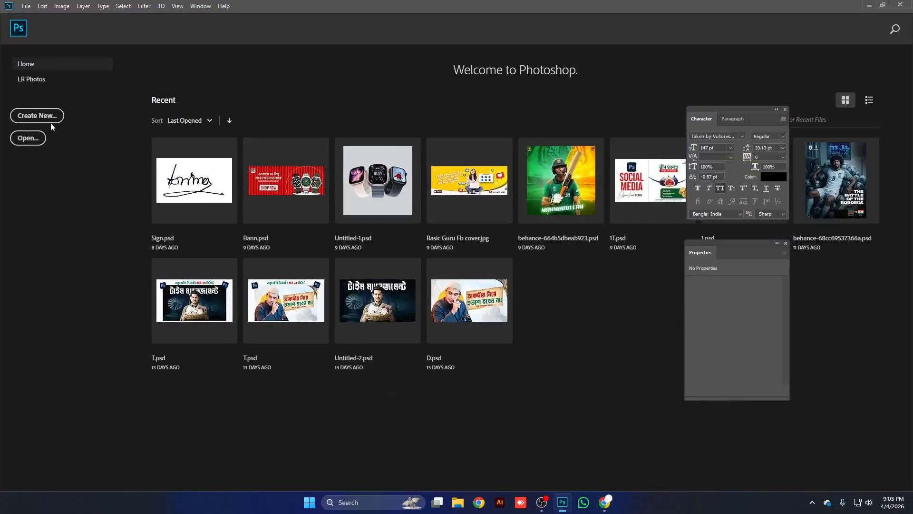
{"action": "left_click", "coordinate": [31, 117]}
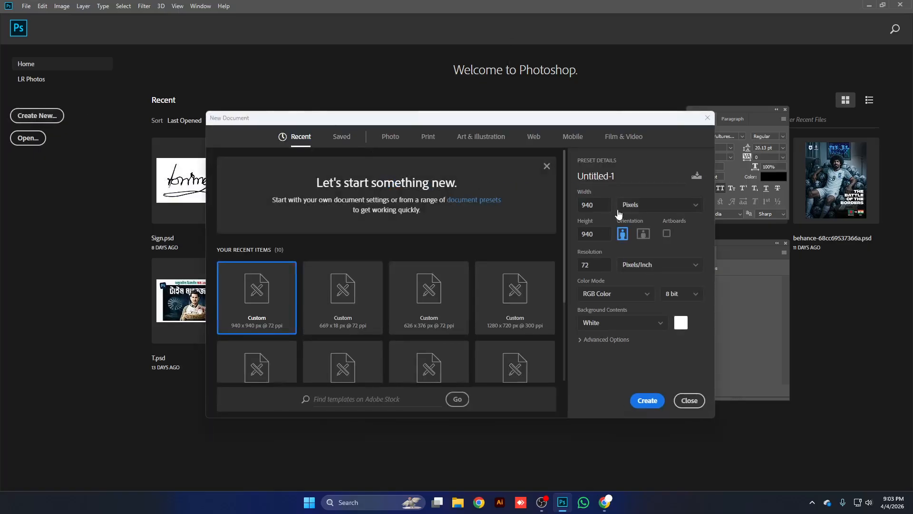
{"action": "left_click", "coordinate": [579, 207]}
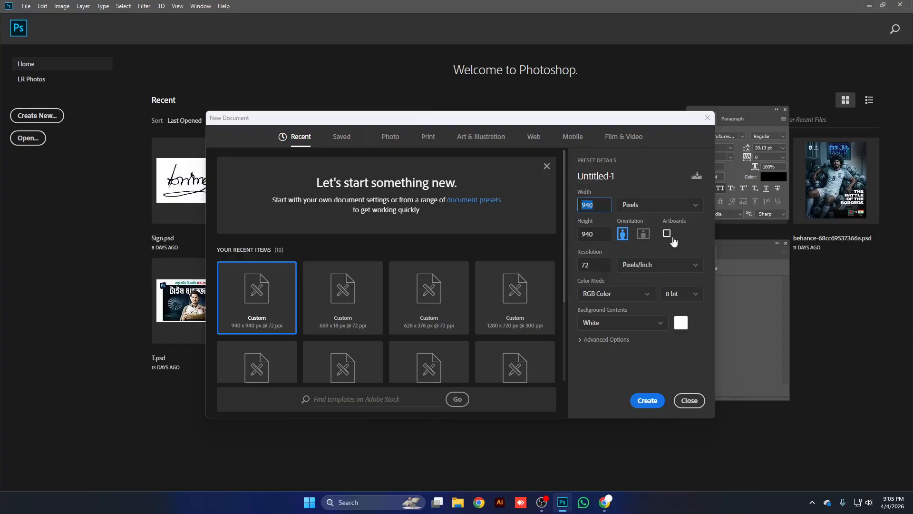
{"action": "type", "text": "1050"}
{"action": "left_click", "coordinate": [580, 237]}
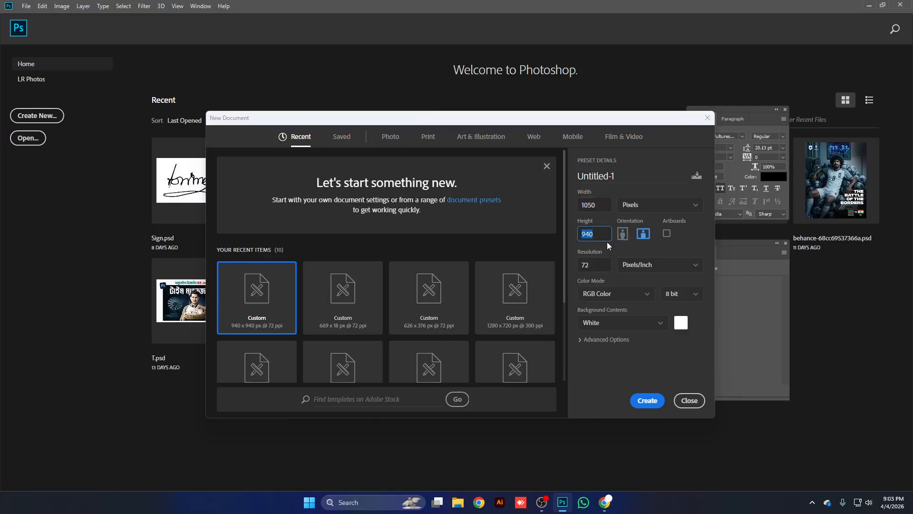
{"action": "type", "text": "1350"}
{"action": "key", "text": "Tab"}
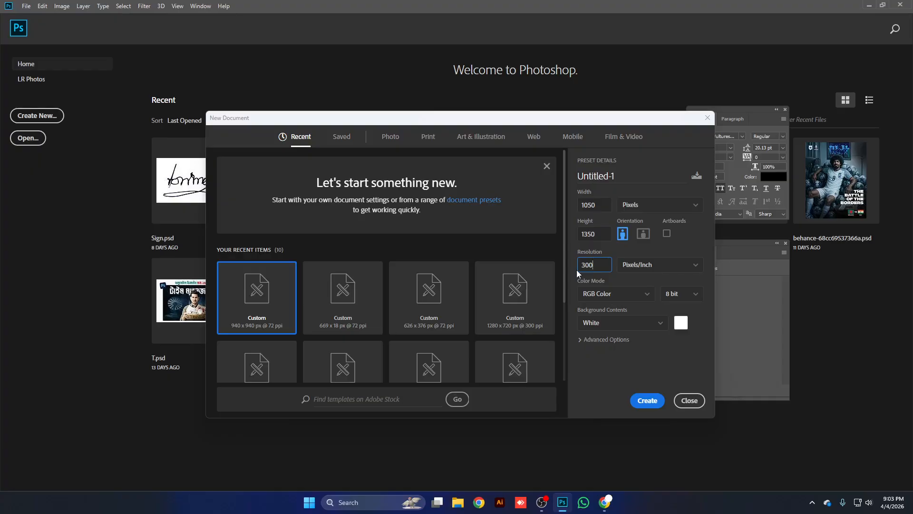
{"action": "left_click", "coordinate": [648, 400]}
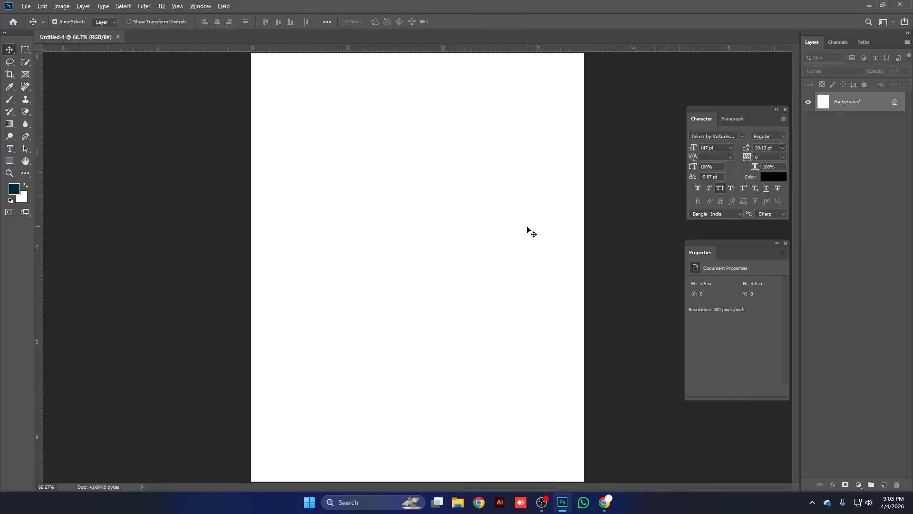
Place two horizontal and two vertical guides as margins, about 0.1 in inside each edge of the canvas.
{"action": "key", "text": "ctrl+0"}
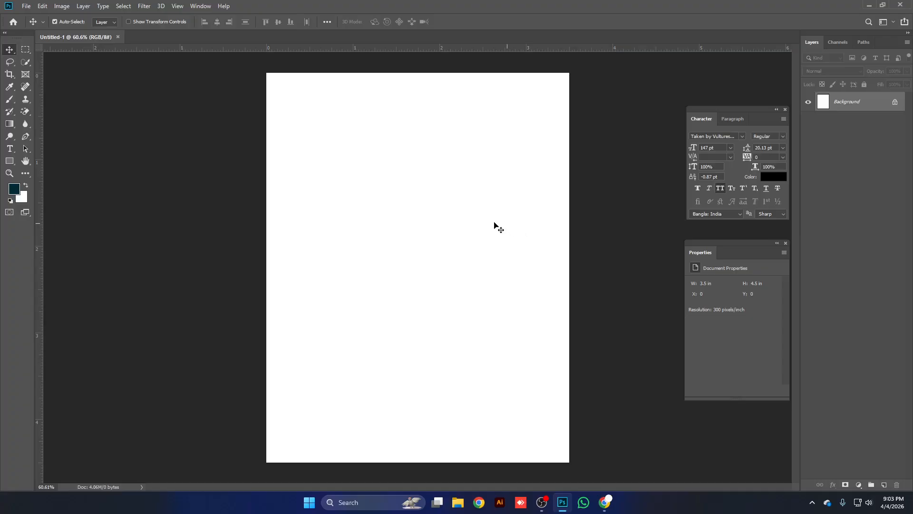
{"action": "left_click_drag", "start_coordinate": [219, 49], "coordinate": [228, 85]}
{"action": "left_click_drag", "start_coordinate": [38, 125], "coordinate": [279, 164]}
{"action": "left_click_drag", "start_coordinate": [40, 168], "coordinate": [561, 221]}
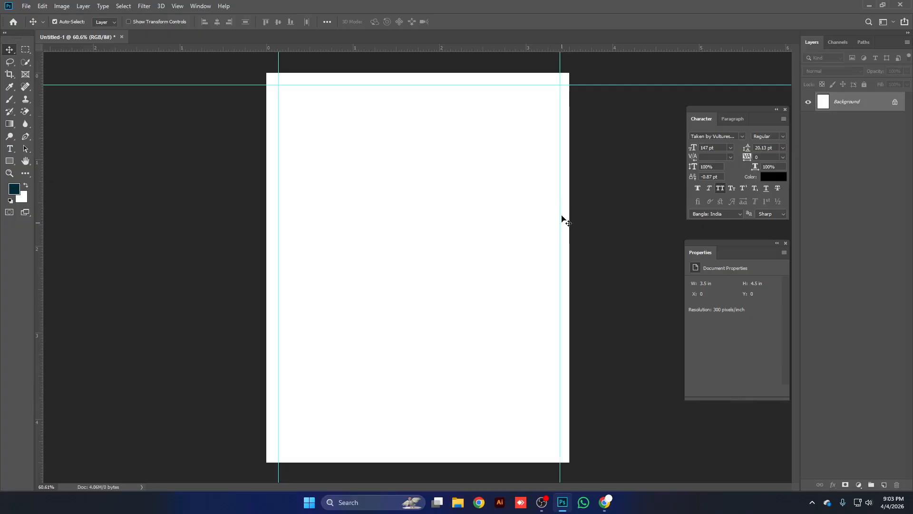
{"action": "left_click_drag", "start_coordinate": [494, 49], "coordinate": [468, 451]}
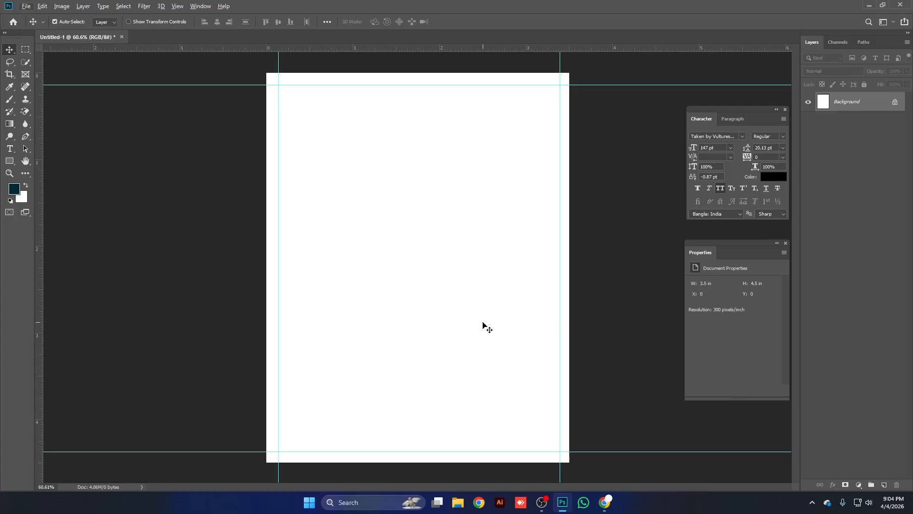
Switch to Pinterest in Chrome, look through the related S25 Ultra pins and open the X25 Ultra 5G Cell Phone pin in a new tab.
{"action": "left_click", "coordinate": [604, 501]}
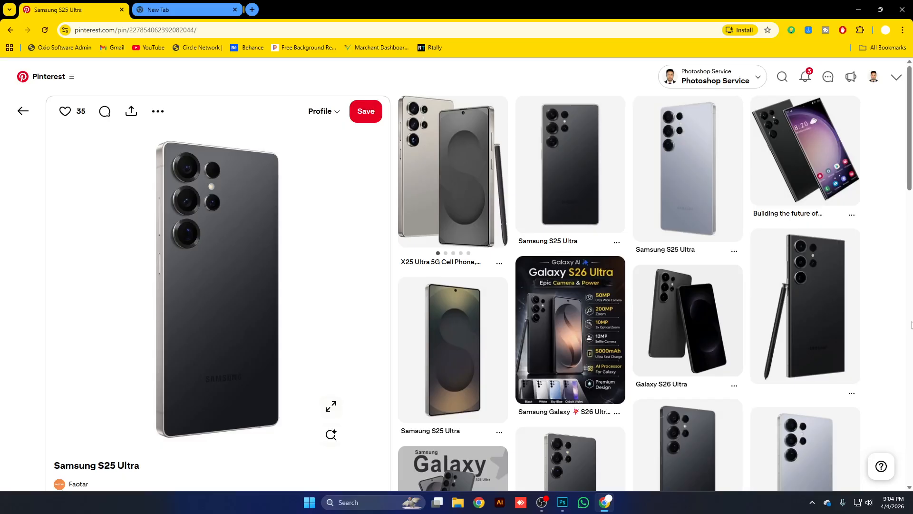
{"action": "scroll", "coordinate": [761, 309], "scroll_direction": "down", "scroll_amount": 15}
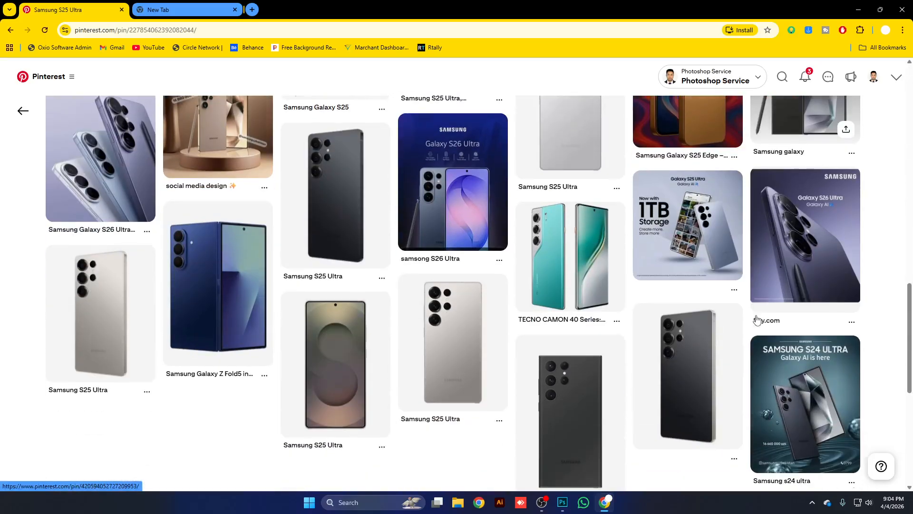
{"action": "scroll", "coordinate": [758, 319], "scroll_direction": "down", "scroll_amount": 5}
{"action": "scroll", "coordinate": [570, 333], "scroll_direction": "up", "scroll_amount": 20}
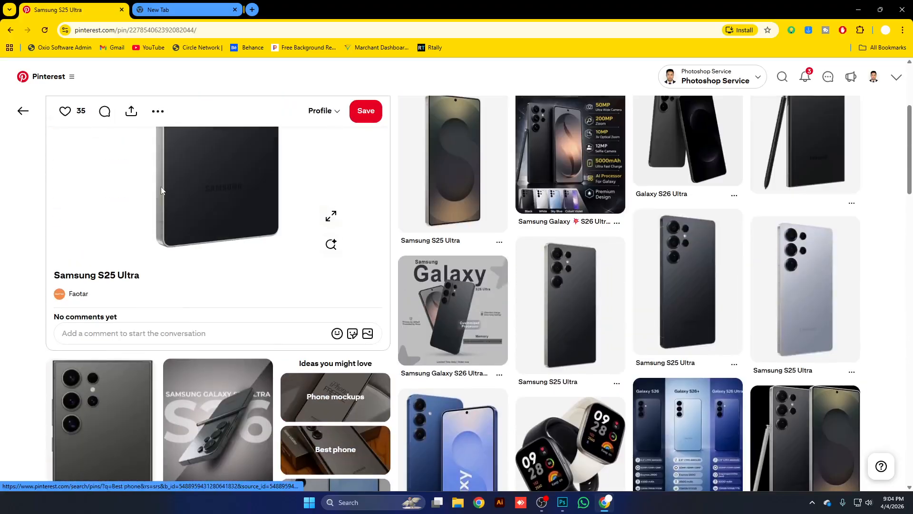
{"action": "scroll", "coordinate": [161, 190], "scroll_direction": "up", "scroll_amount": 4}
{"action": "right_click", "coordinate": [38, 75]}
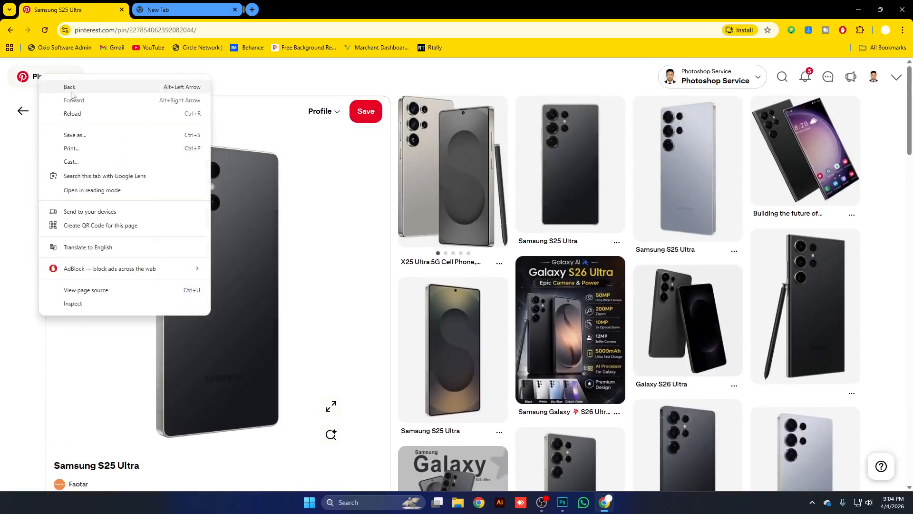
{"action": "left_click", "coordinate": [399, 84]}
{"action": "right_click", "coordinate": [441, 133]}
{"action": "left_click", "coordinate": [451, 145]}
{"action": "left_click", "coordinate": [215, 10]}
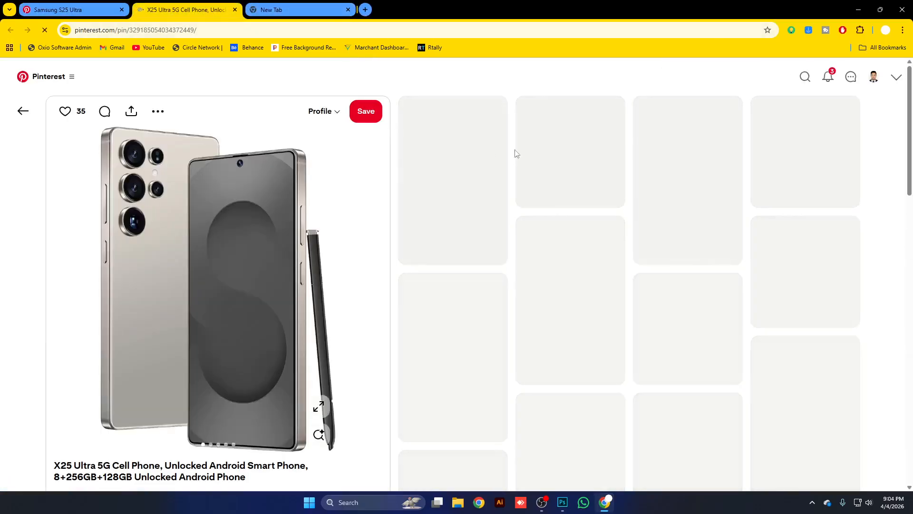
Search Pinterest for "s25 ultra with hand".
{"action": "left_click", "coordinate": [487, 78]}
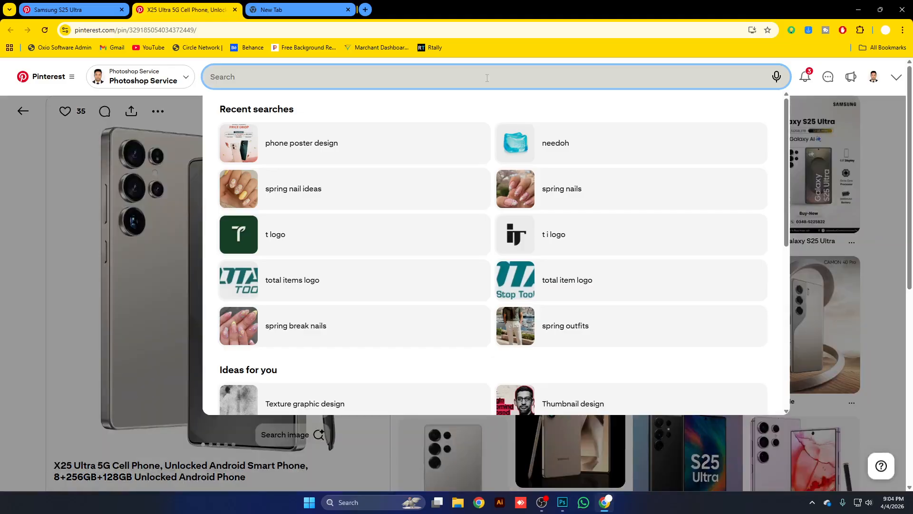
{"action": "type", "text": "s25"}
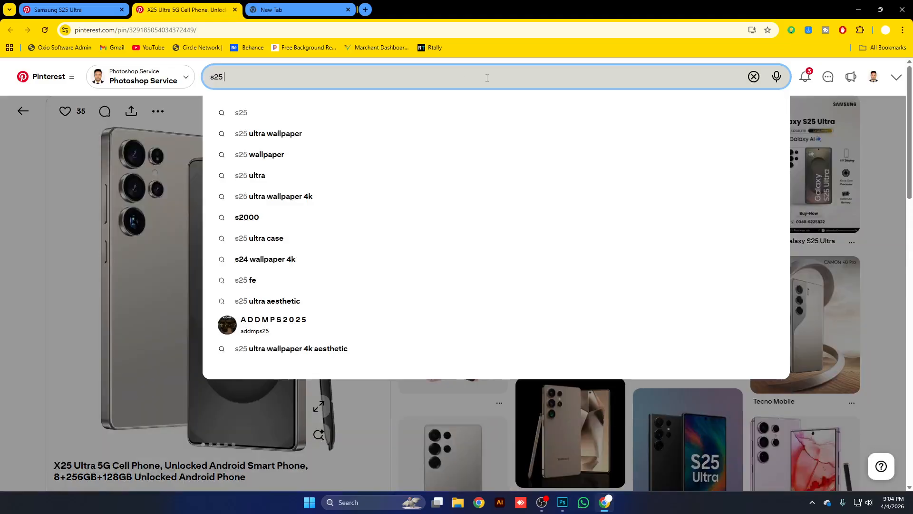
{"action": "type", "text": " u"}
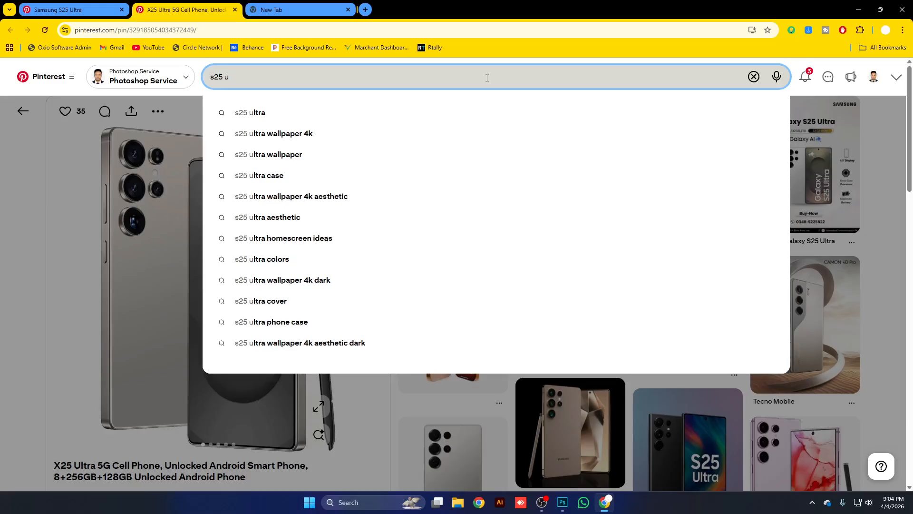
{"action": "type", "text": "ltra wi"}
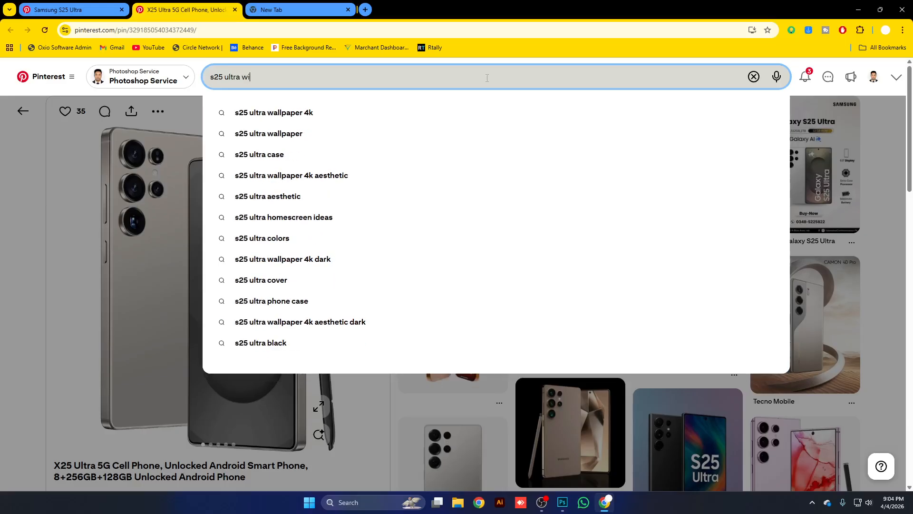
{"action": "type", "text": "th hand"}
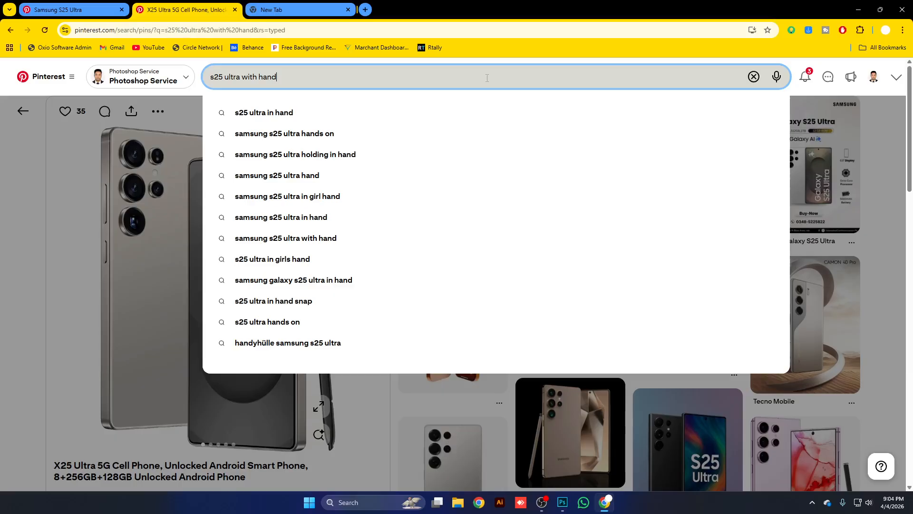
{"action": "key", "text": "Return"}
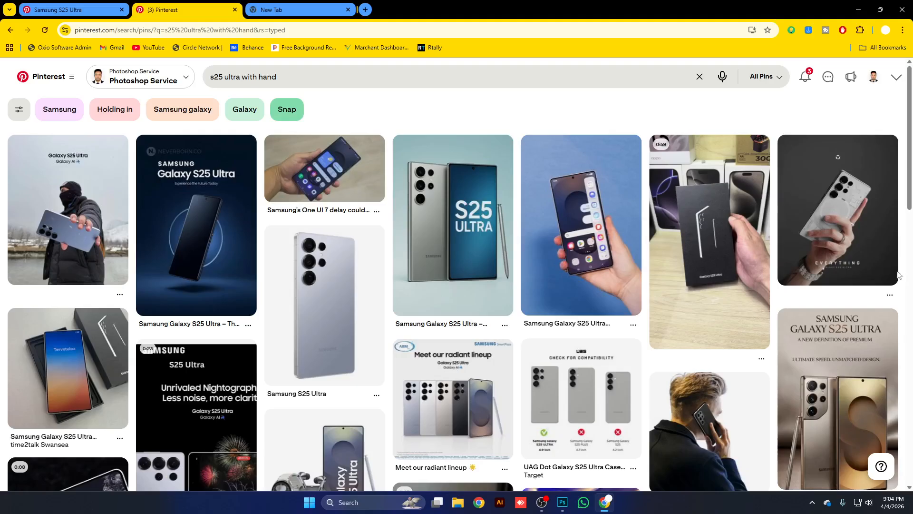
Browse the "s25 ultra with hand" results and open the Galaxy S24 Ultra pin showing a hand-held phone before a plant.
{"action": "scroll", "coordinate": [844, 270], "scroll_direction": "down", "scroll_amount": 4}
{"action": "scroll", "coordinate": [844, 270], "scroll_direction": "down", "scroll_amount": 15}
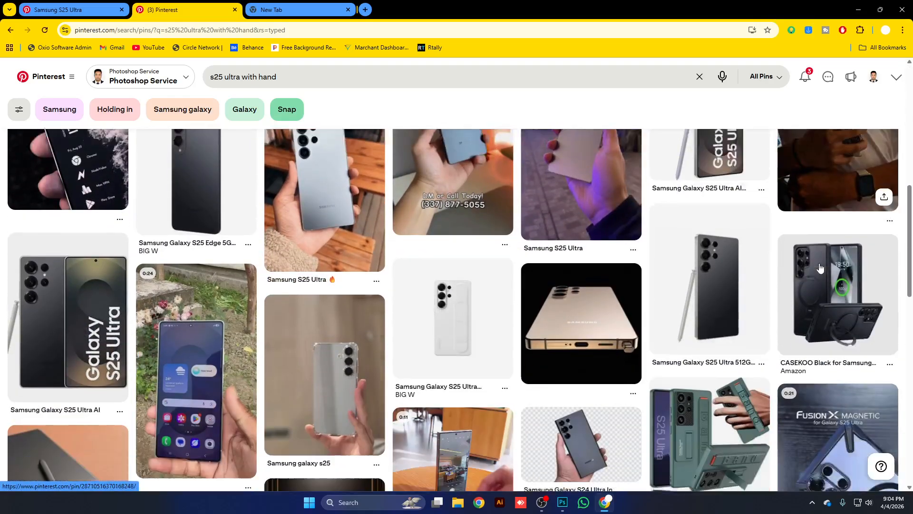
{"action": "scroll", "coordinate": [820, 269], "scroll_direction": "down", "scroll_amount": 6}
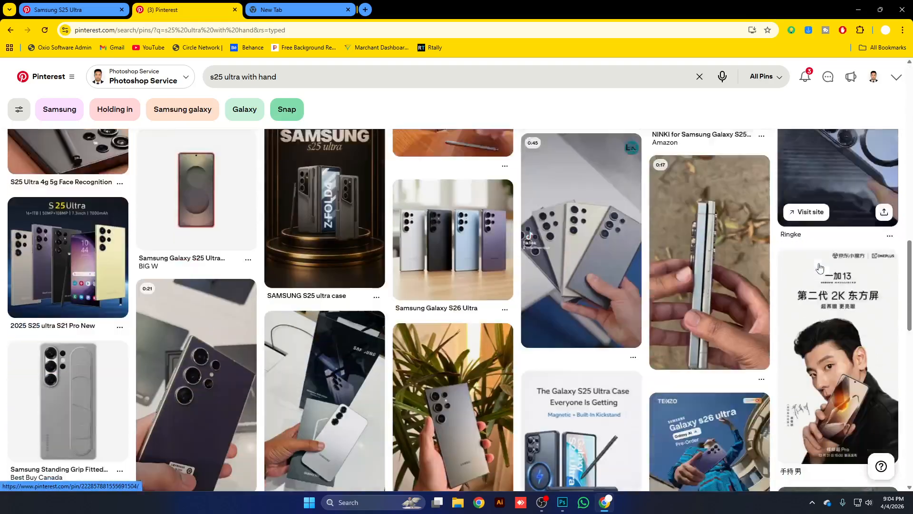
{"action": "left_click", "coordinate": [514, 290]}
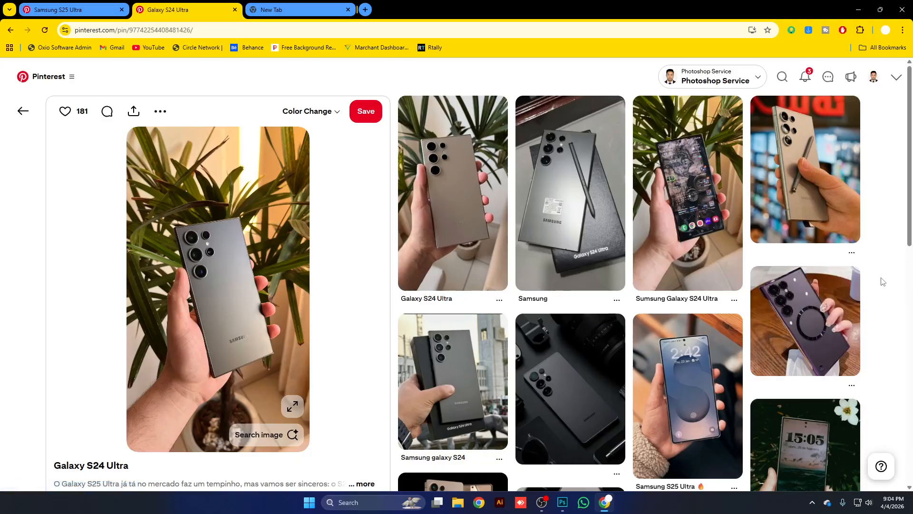
Look through the related pins for phone-in-hand photos and open the "Samsung galaxy s24" pin.
{"action": "scroll", "coordinate": [871, 281], "scroll_direction": "down", "scroll_amount": 5}
{"action": "scroll", "coordinate": [871, 281], "scroll_direction": "down", "scroll_amount": 4}
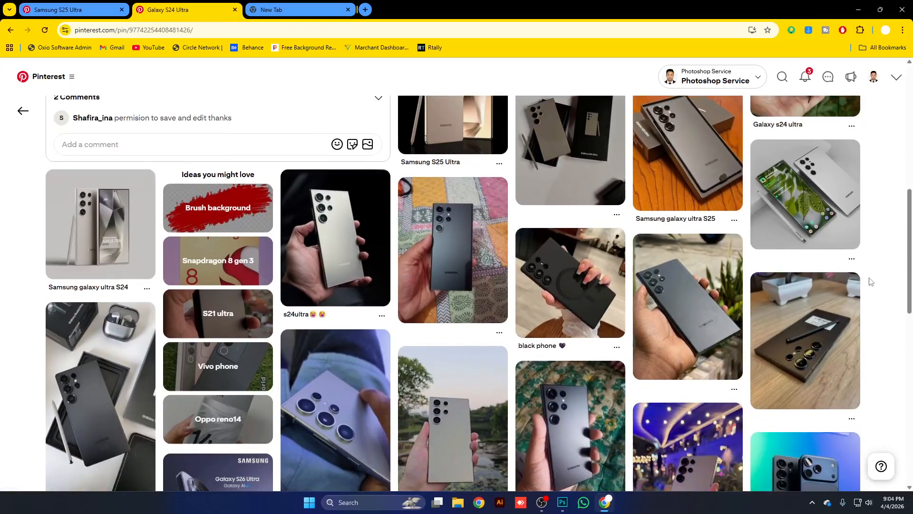
{"action": "scroll", "coordinate": [870, 281], "scroll_direction": "down", "scroll_amount": 7}
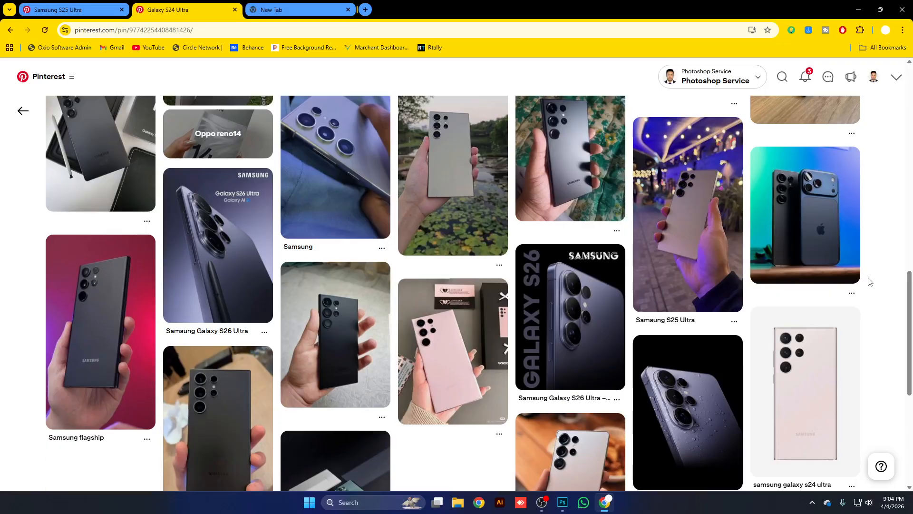
{"action": "scroll", "coordinate": [869, 281], "scroll_direction": "down", "scroll_amount": 3}
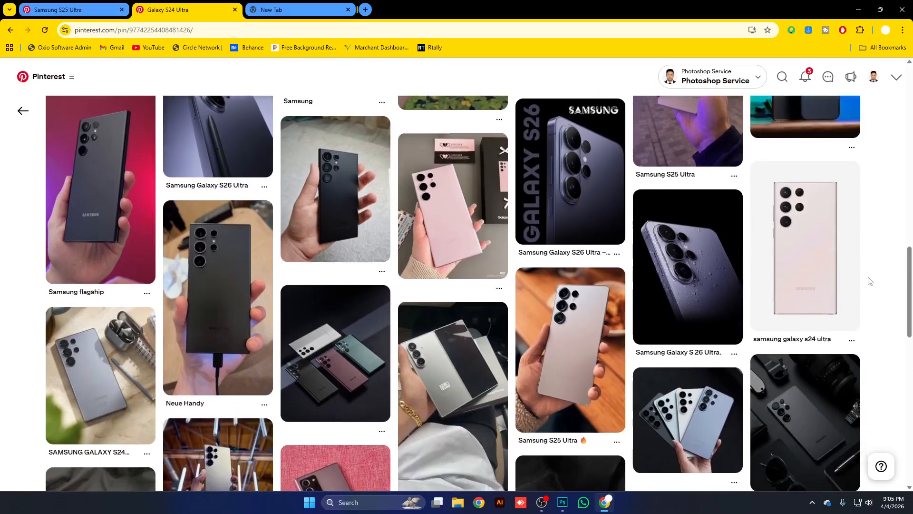
{"action": "scroll", "coordinate": [869, 281], "scroll_direction": "down", "scroll_amount": 10}
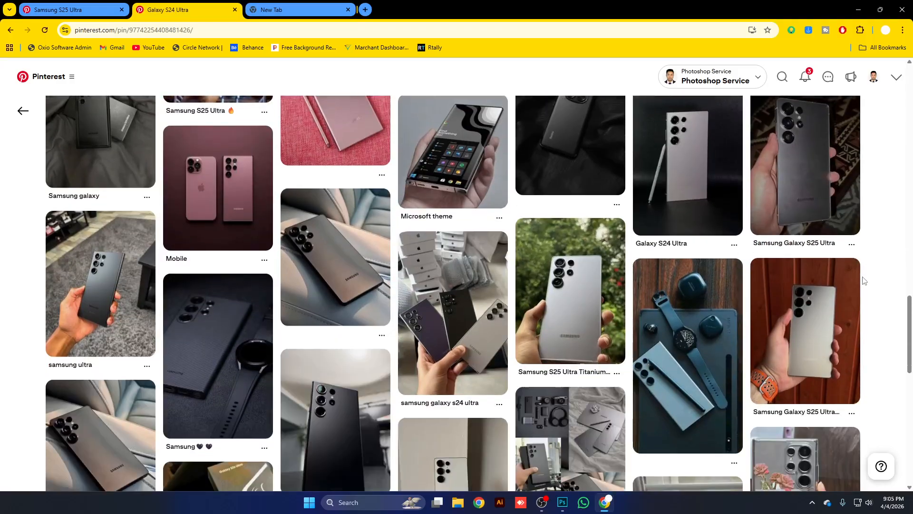
{"action": "scroll", "coordinate": [864, 281], "scroll_direction": "down", "scroll_amount": 2}
{"action": "scroll", "coordinate": [864, 281], "scroll_direction": "down", "scroll_amount": 4}
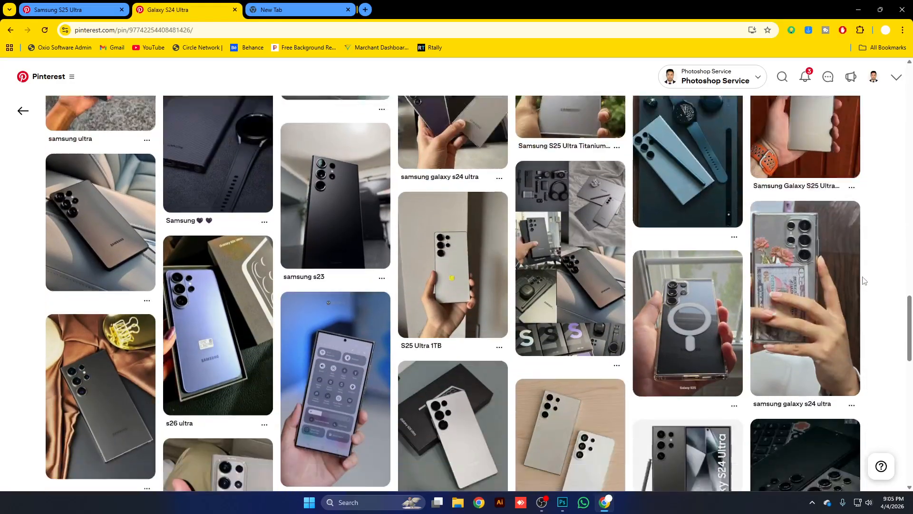
{"action": "scroll", "coordinate": [863, 278], "scroll_direction": "down", "scroll_amount": 7}
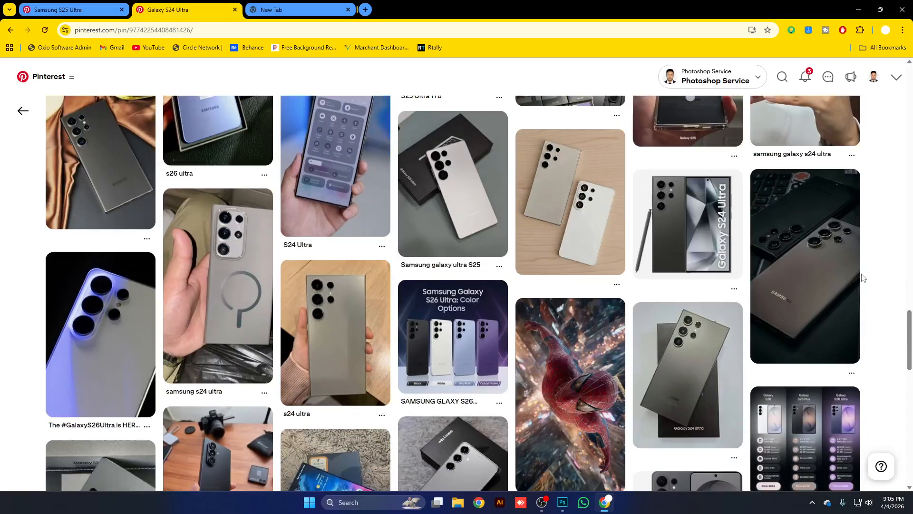
{"action": "scroll", "coordinate": [863, 278], "scroll_direction": "down", "scroll_amount": 3}
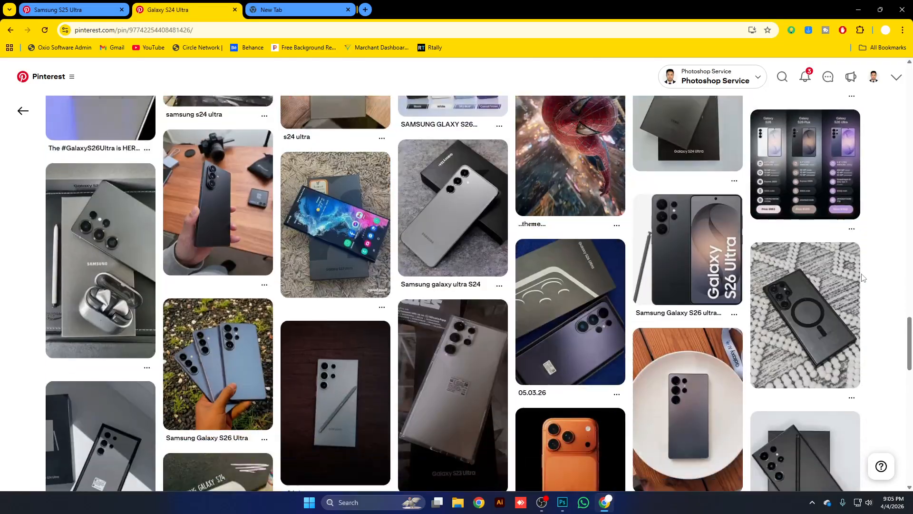
{"action": "scroll", "coordinate": [863, 278], "scroll_direction": "down", "scroll_amount": 5}
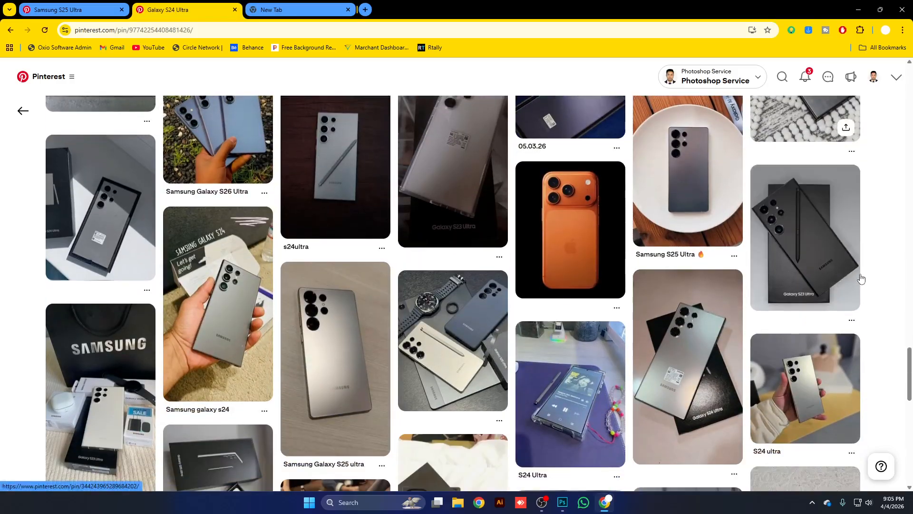
{"action": "left_click", "coordinate": [206, 326]}
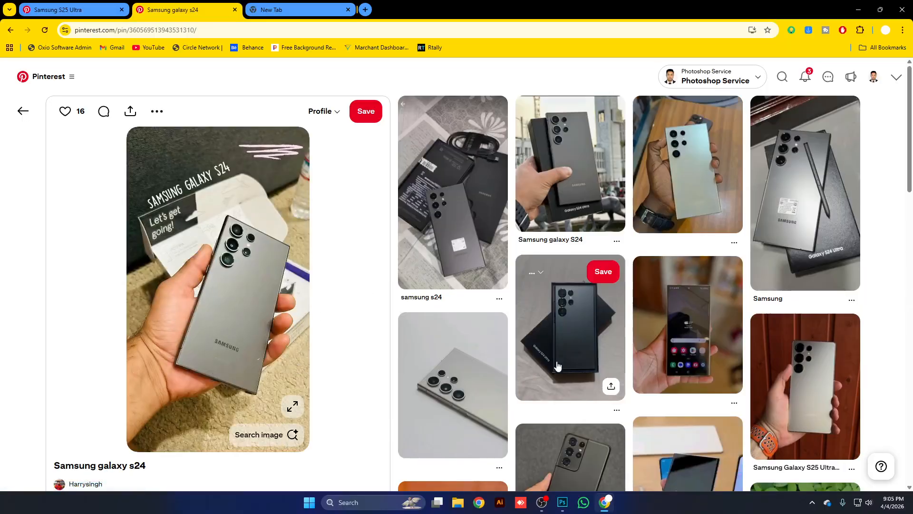
Follow related pins through the S25 Ultra Titanium Grey to the "Samsung Galaxy S25 ultra" pin with the wooden-bench background.
{"action": "scroll", "coordinate": [880, 295], "scroll_direction": "down", "scroll_amount": 5}
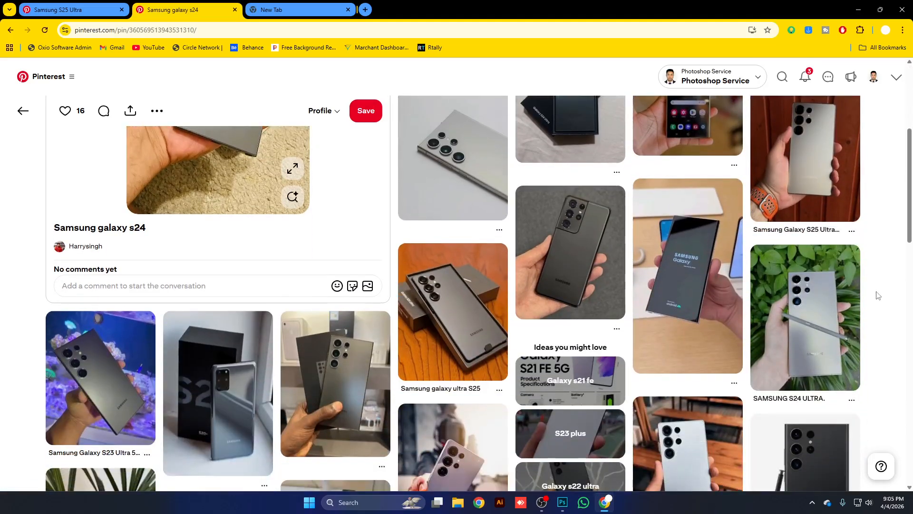
{"action": "left_click", "coordinate": [797, 177]}
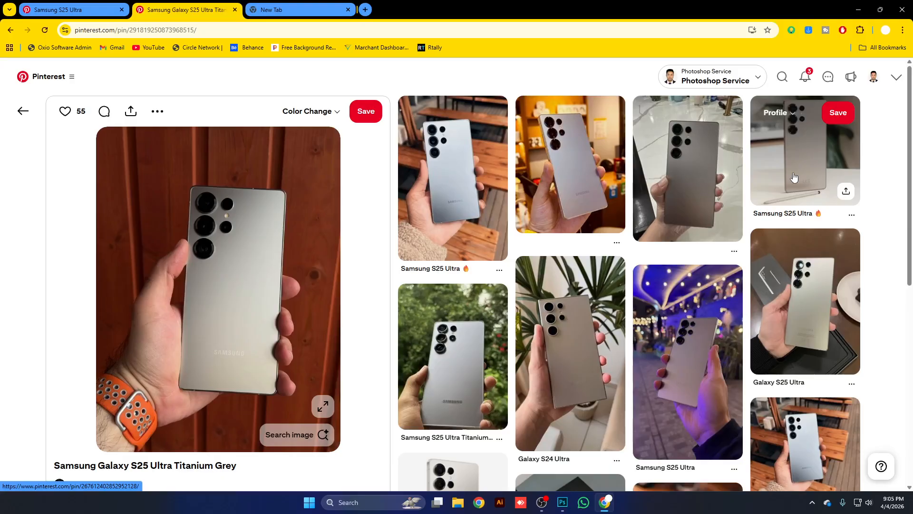
{"action": "scroll", "coordinate": [811, 231], "scroll_direction": "down", "scroll_amount": 2}
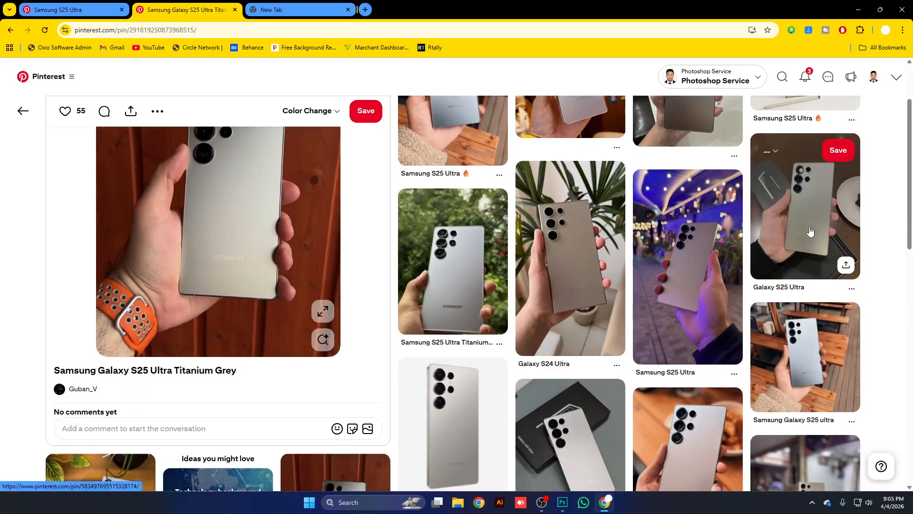
{"action": "scroll", "coordinate": [811, 232], "scroll_direction": "down", "scroll_amount": 3}
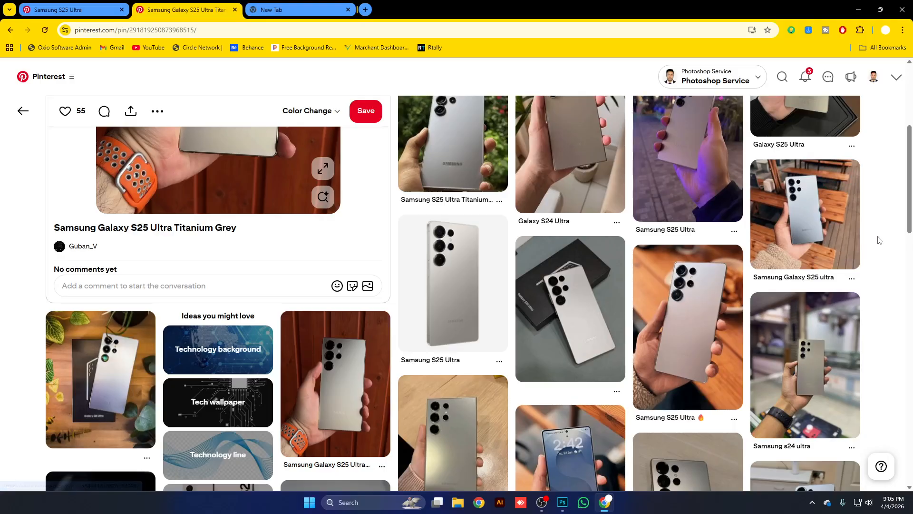
{"action": "left_click", "coordinate": [839, 230]}
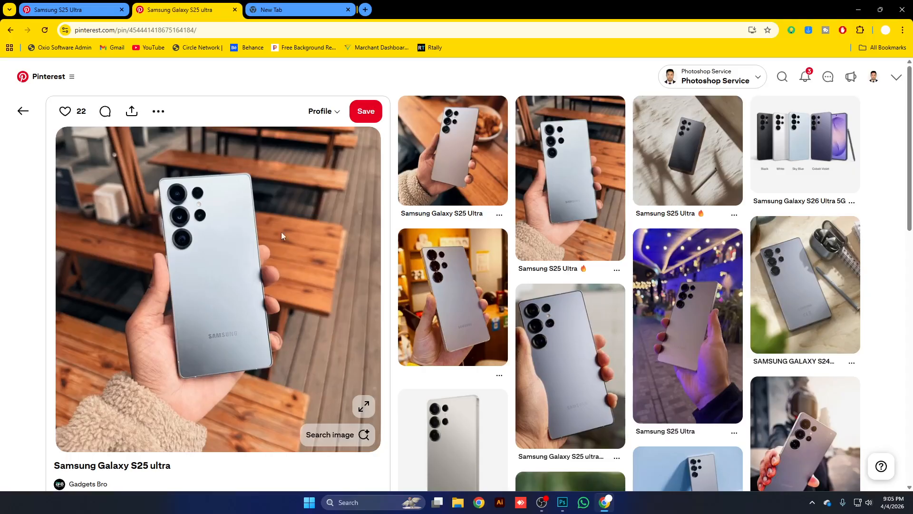
Save the S25 ultra phone-in-hand image to the Downloads folder as a JPEG.
{"action": "right_click", "coordinate": [273, 215]}
{"action": "left_click", "coordinate": [328, 241]}
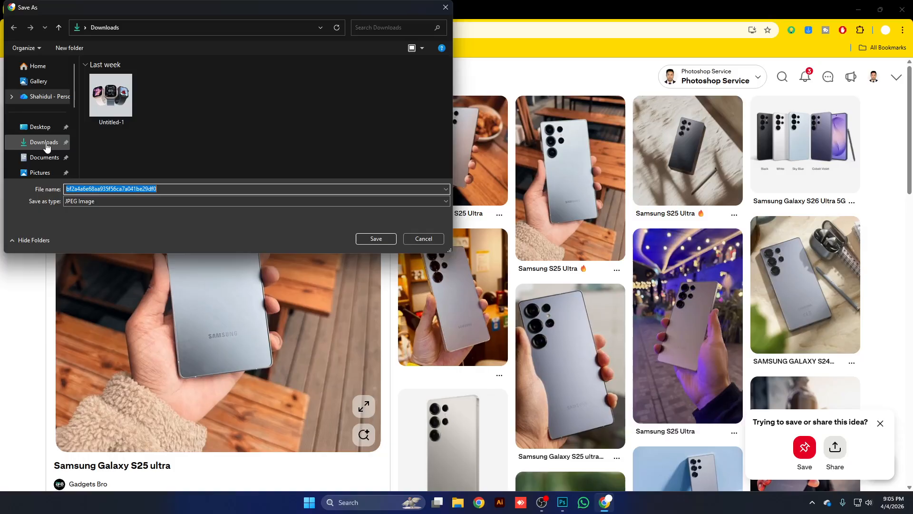
{"action": "left_click", "coordinate": [375, 239]}
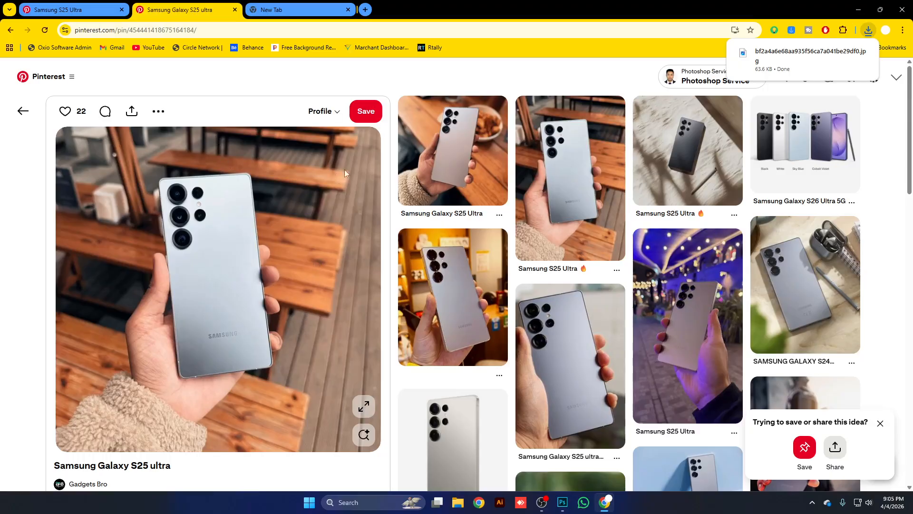
Open Pixa's bookmarked free background remover and upload the saved S25 ultra image from Downloads.
{"action": "left_click", "coordinate": [322, 9]}
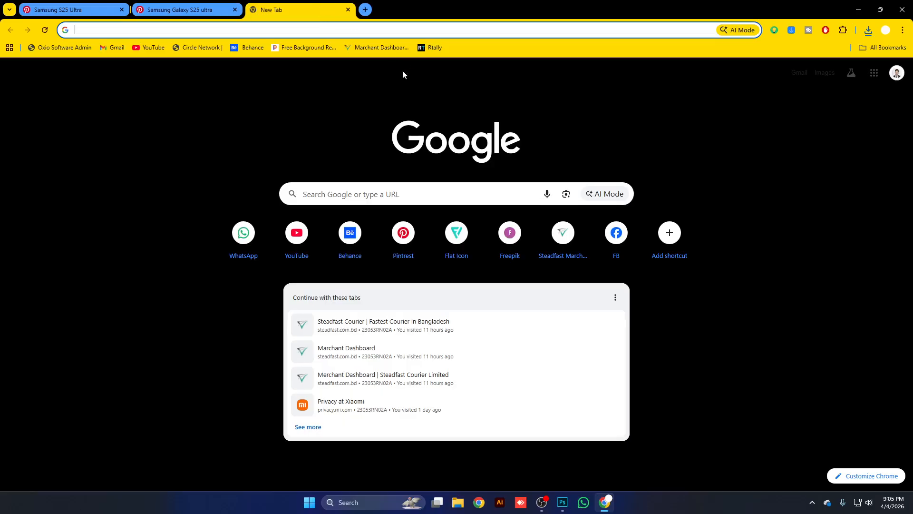
{"action": "left_click", "coordinate": [314, 48]}
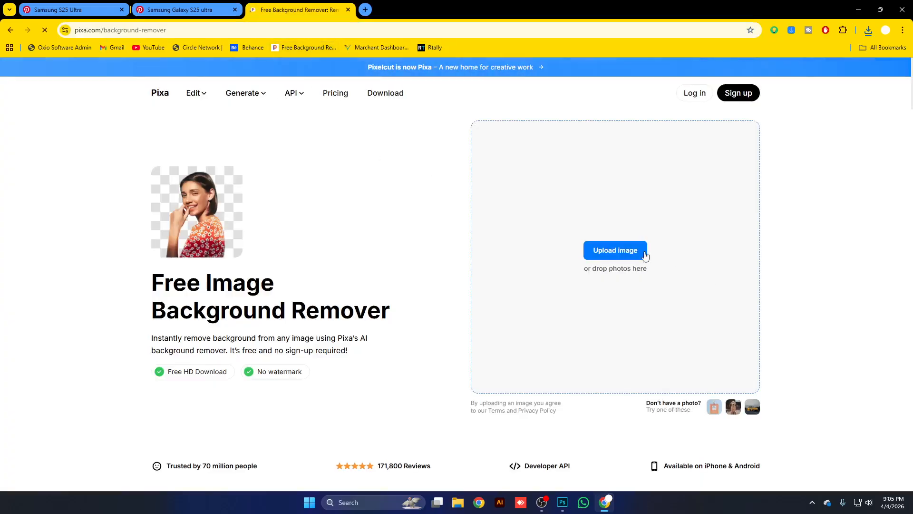
{"action": "left_click", "coordinate": [601, 252]}
{"action": "left_click", "coordinate": [111, 95]}
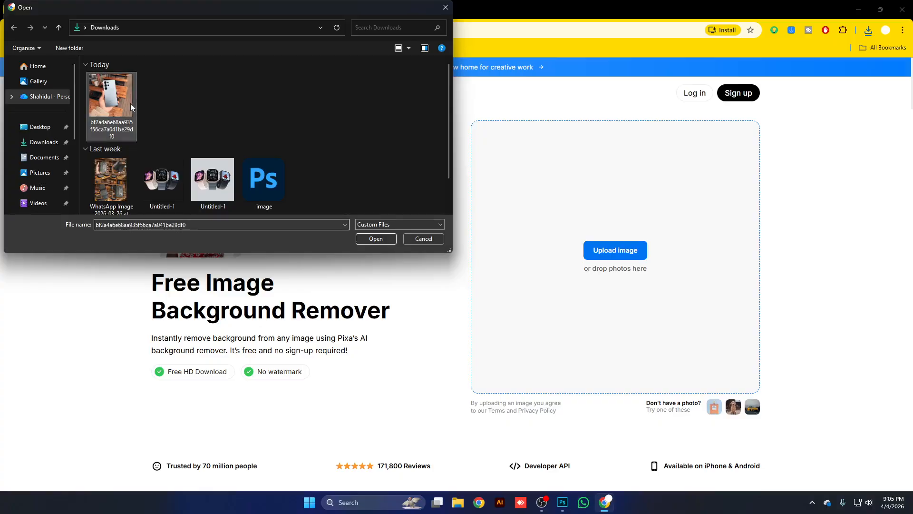
{"action": "left_click", "coordinate": [378, 239]}
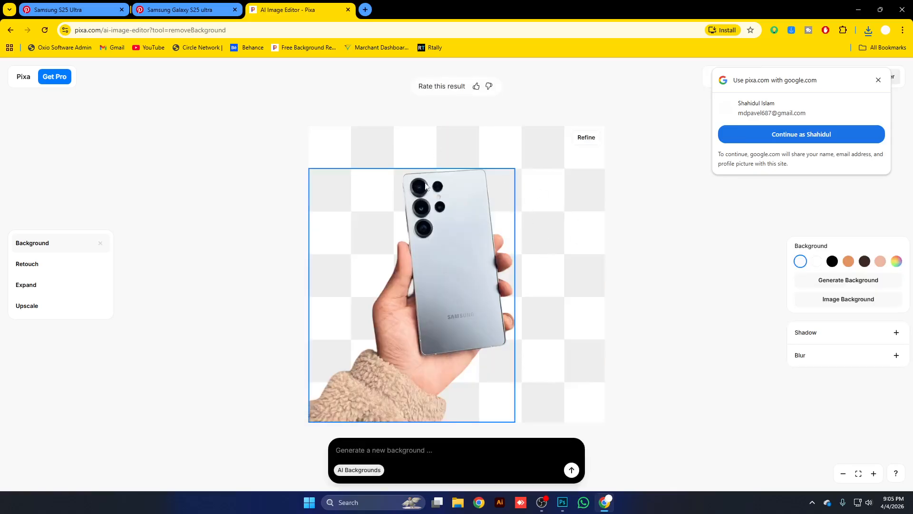
Return to Pinterest and open the related "Samsung Galaxy S24 Ultra 5G AI Smartphone" pin.
{"action": "left_click", "coordinate": [214, 10]}
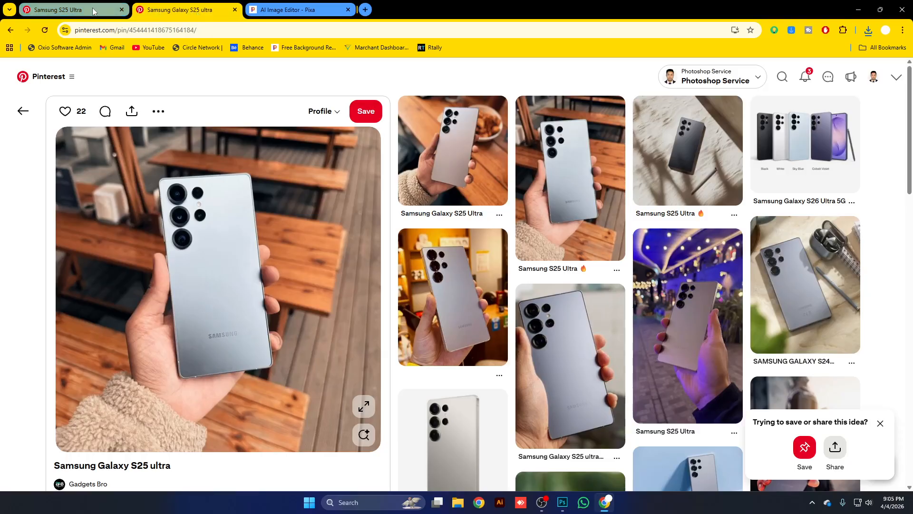
{"action": "left_click", "coordinate": [290, 9]}
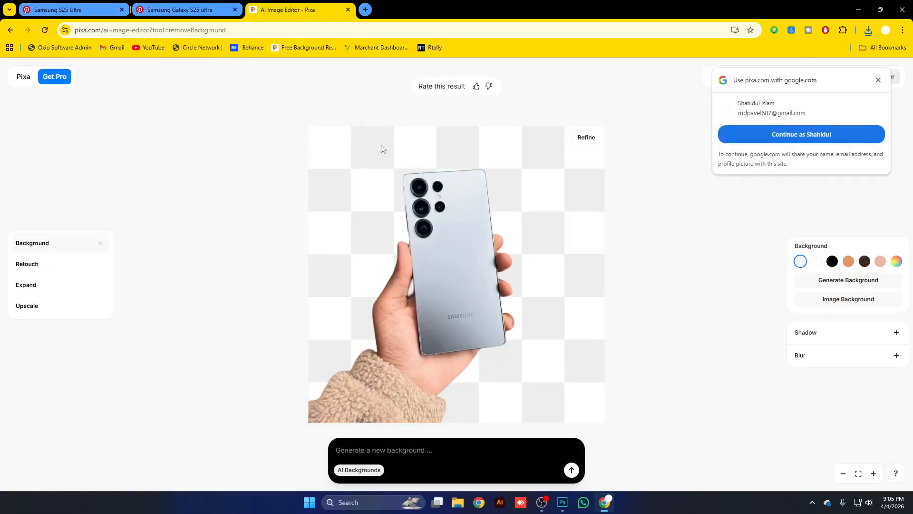
{"action": "key", "text": "ctrl+shift+Tab"}
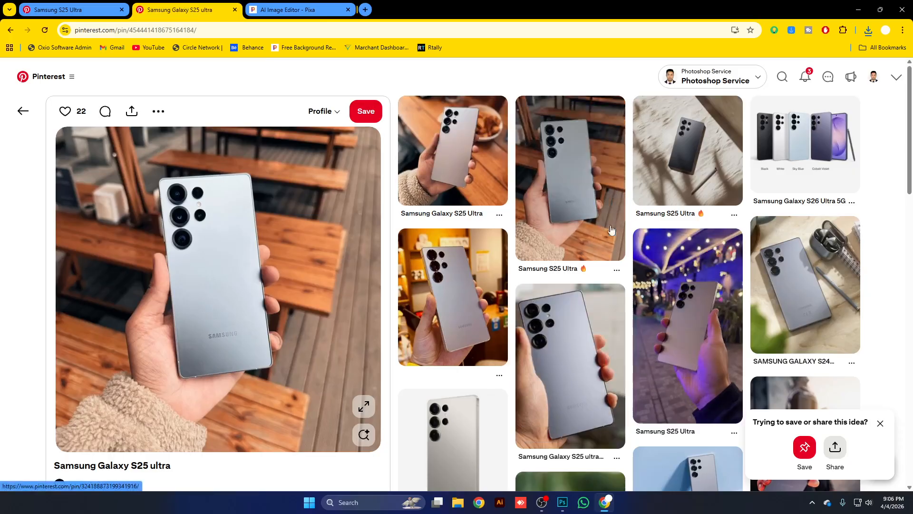
{"action": "scroll", "coordinate": [891, 363], "scroll_direction": "down", "scroll_amount": 2}
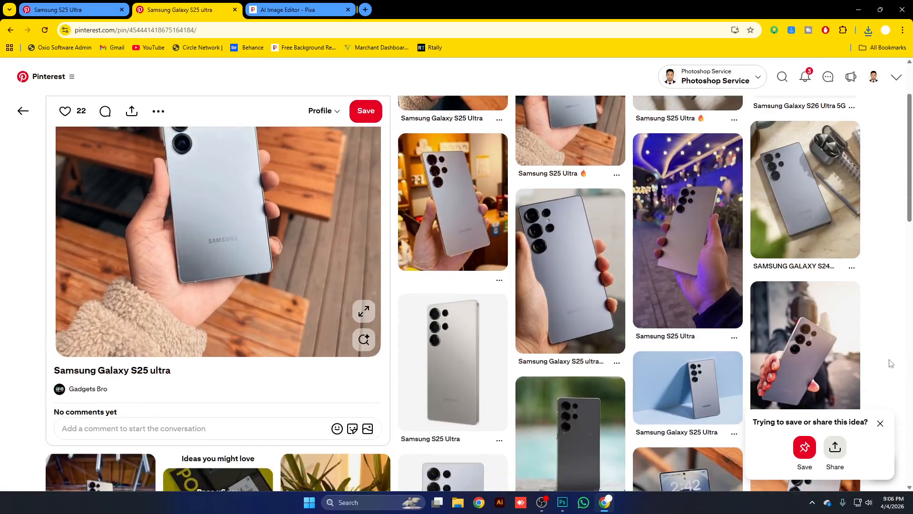
{"action": "scroll", "coordinate": [891, 363], "scroll_direction": "down", "scroll_amount": 5}
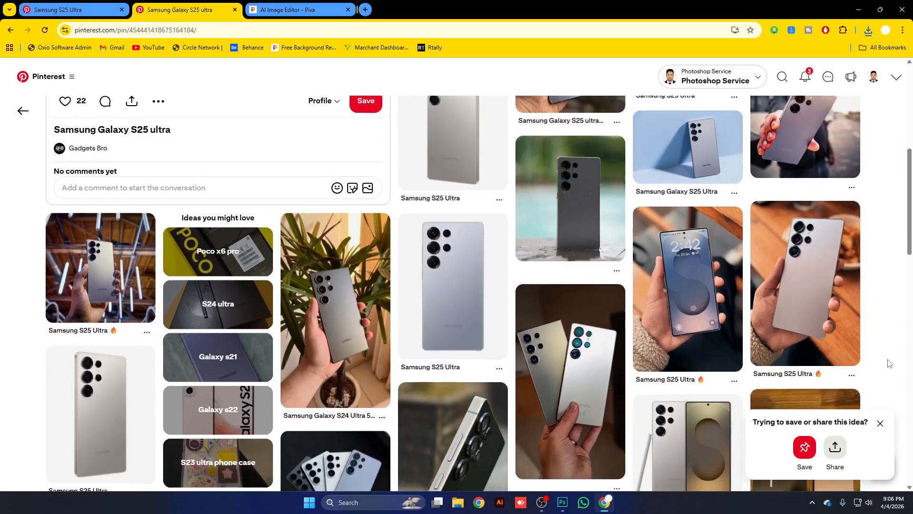
{"action": "scroll", "coordinate": [889, 364], "scroll_direction": "down", "scroll_amount": 2}
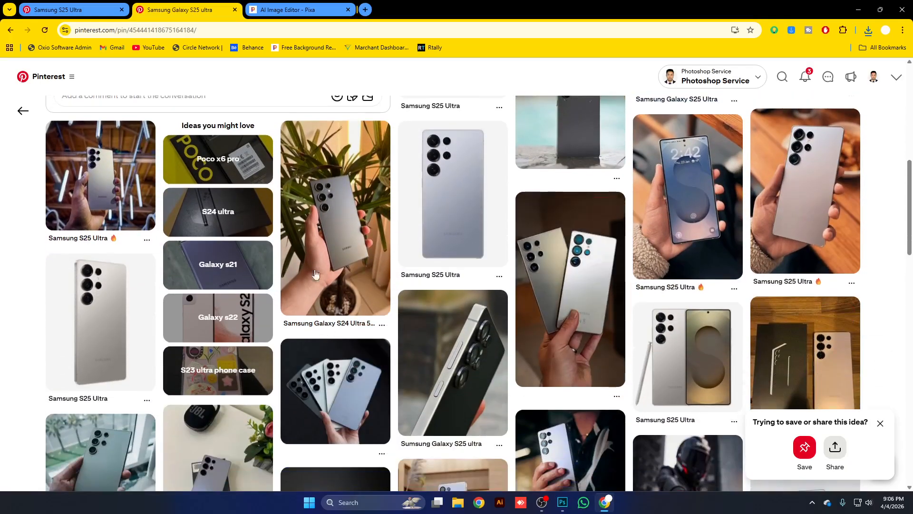
{"action": "left_click", "coordinate": [330, 244]}
Save the S24 Ultra phone-in-hand image to the Downloads folder as a JPEG.
{"action": "right_click", "coordinate": [255, 242]}
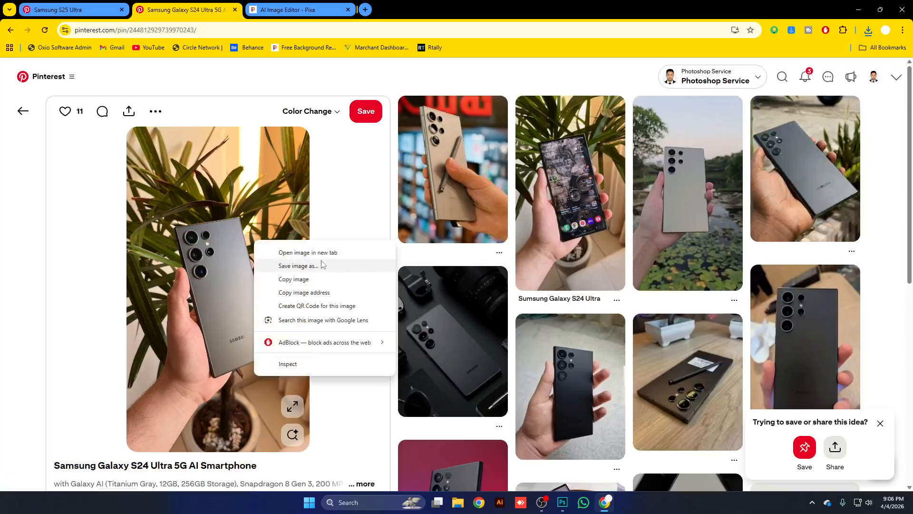
{"action": "left_click", "coordinate": [322, 265]}
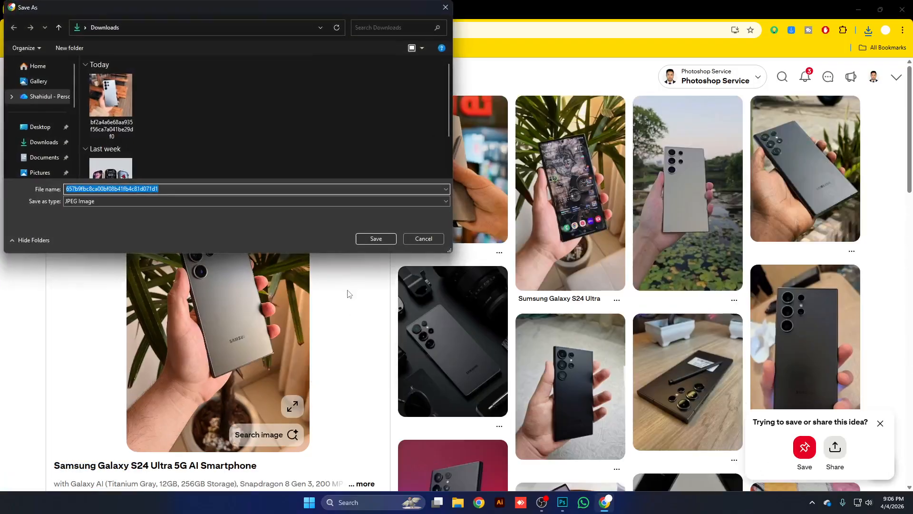
{"action": "left_click", "coordinate": [383, 242]}
Go back to Pixa, dismiss the Google sign-in prompt and download the background-free S25 ultra image.
{"action": "left_click", "coordinate": [297, 10]}
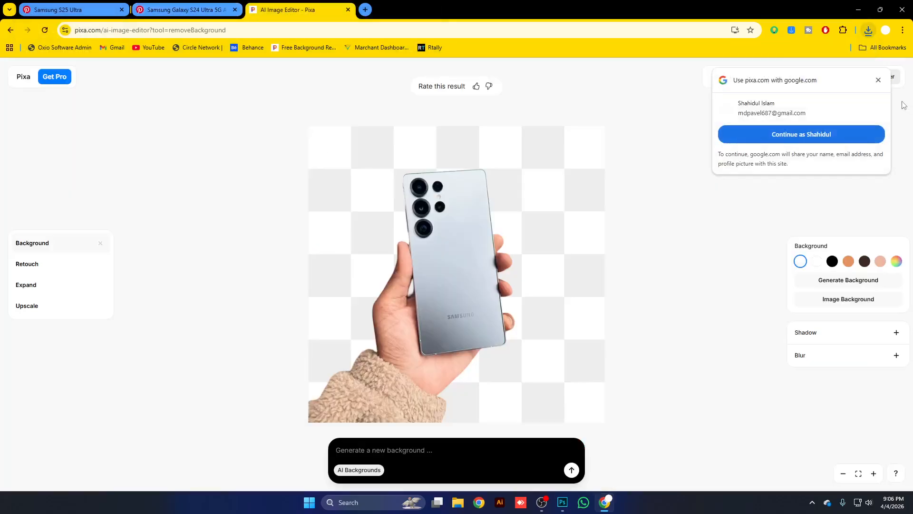
{"action": "left_click", "coordinate": [879, 80]}
{"action": "left_click", "coordinate": [830, 77]}
{"action": "left_click", "coordinate": [829, 100]}
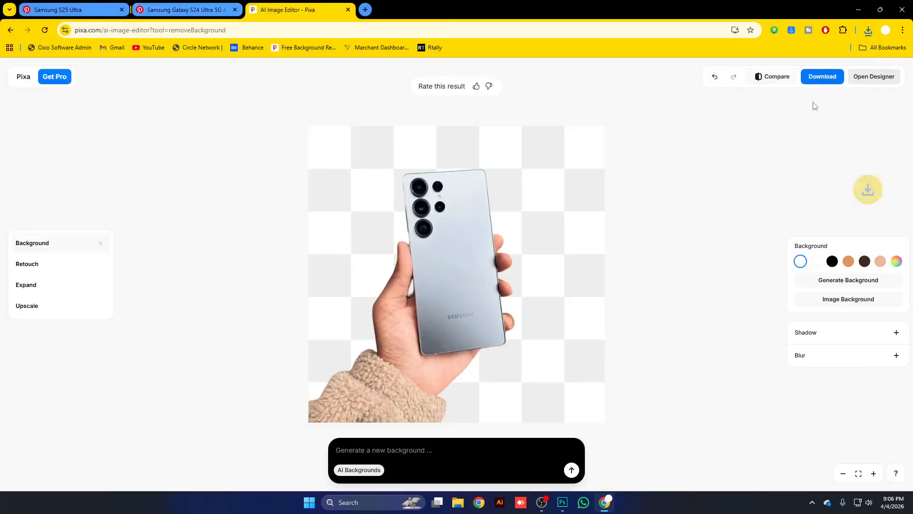
Go back to the background remover, upload the saved S24 Ultra image and download its cutout at the free preview resolution.
{"action": "left_click", "coordinate": [10, 30]}
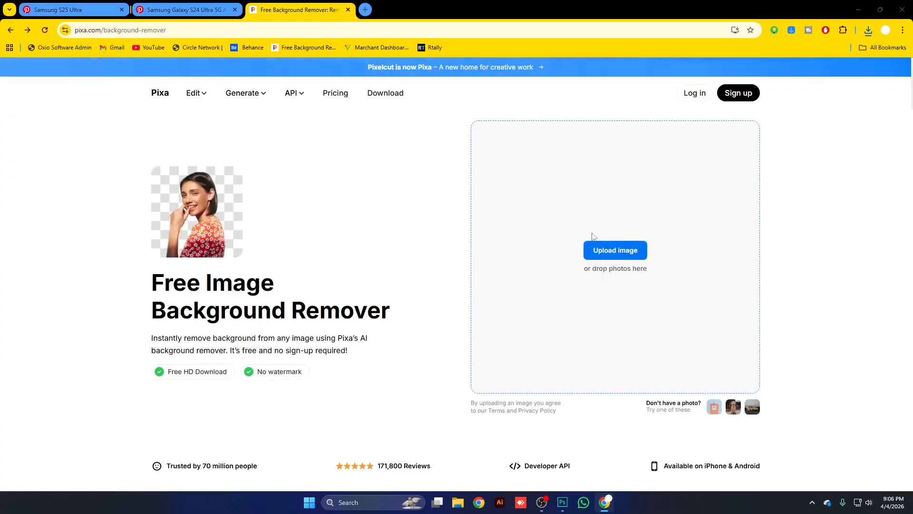
{"action": "left_click", "coordinate": [599, 248]}
{"action": "left_click", "coordinate": [162, 96]}
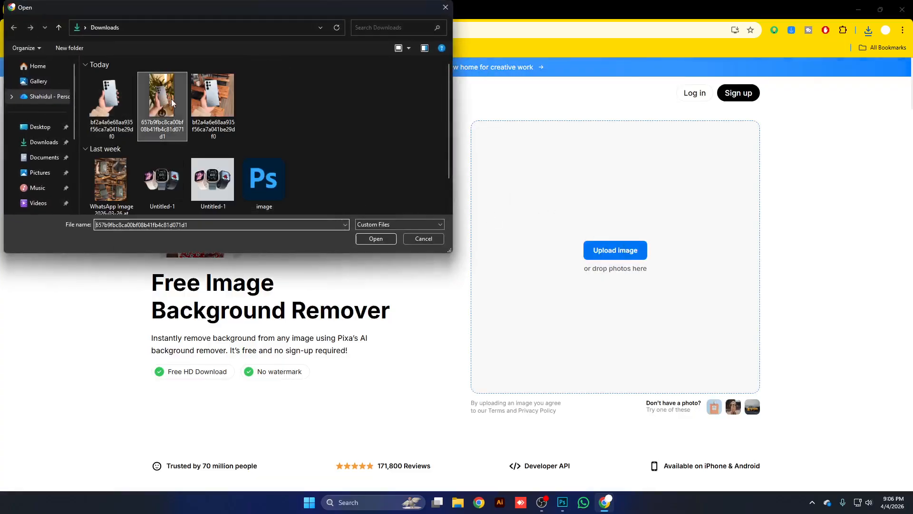
{"action": "left_click", "coordinate": [375, 239]}
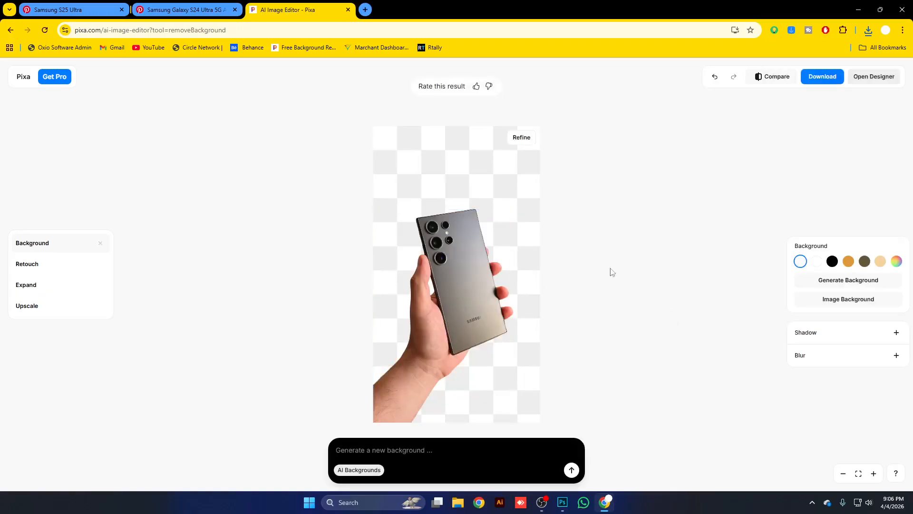
{"action": "left_click", "coordinate": [813, 86]}
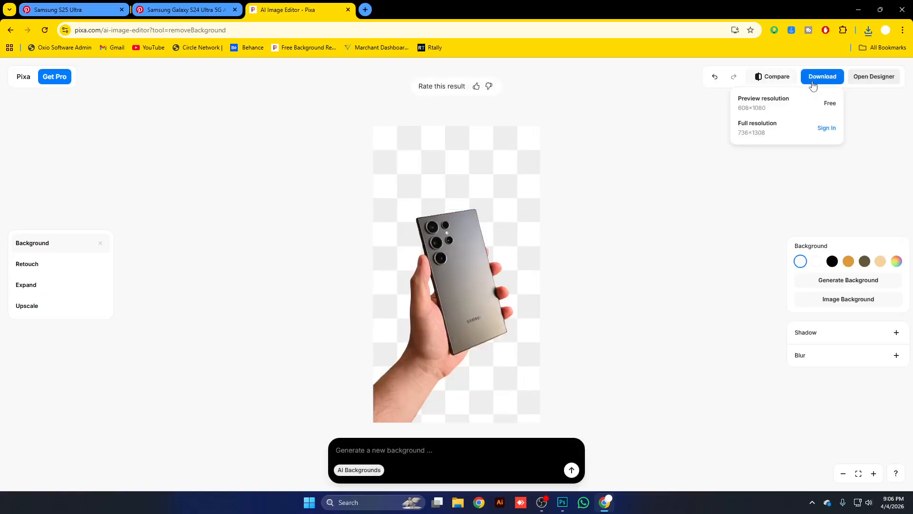
{"action": "left_click", "coordinate": [796, 111]}
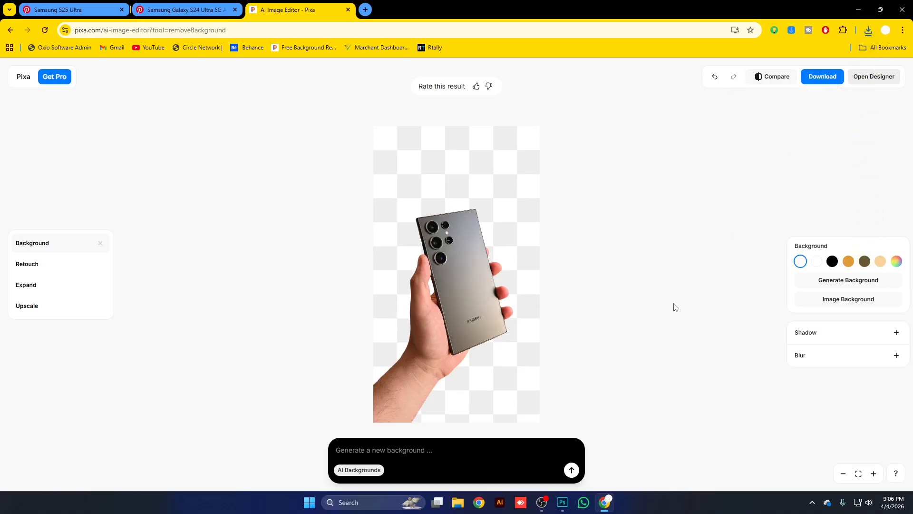
Switch to Photoshop and place the background-free S25 Ultra image from Downloads as an embedded object in the poster.
{"action": "left_click", "coordinate": [562, 502]}
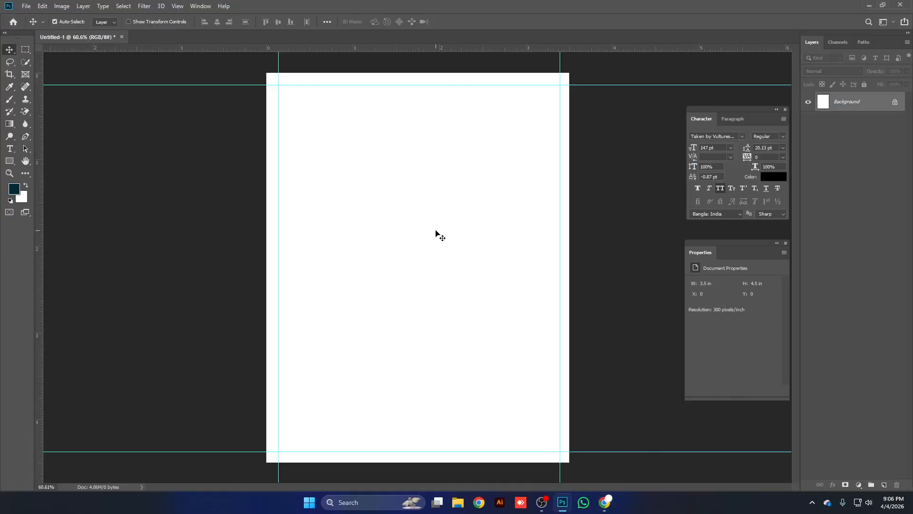
{"action": "left_click", "coordinate": [26, 6]}
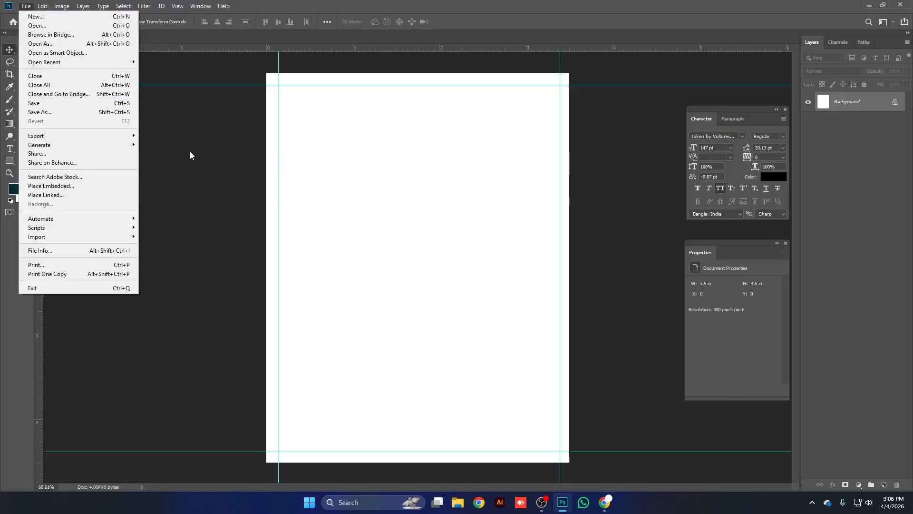
{"action": "left_click", "coordinate": [114, 186]}
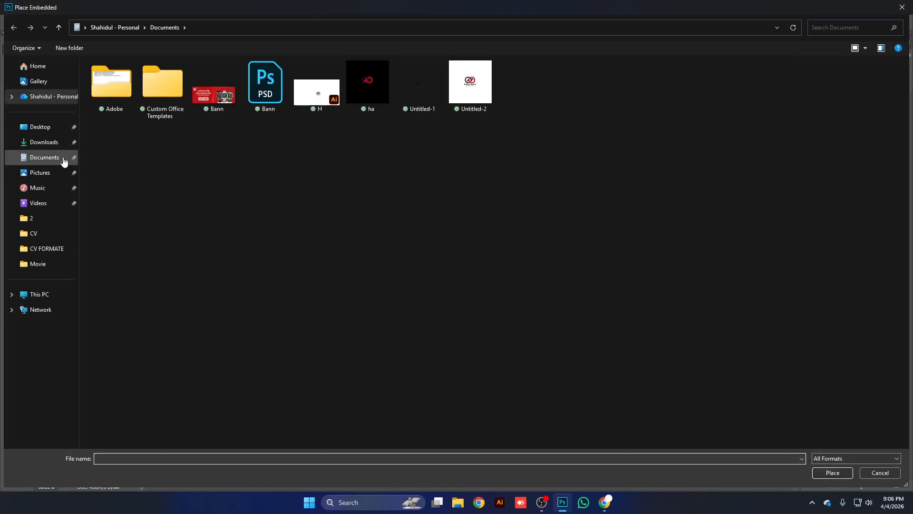
{"action": "left_click", "coordinate": [60, 142]}
{"action": "double_click", "coordinate": [153, 113]}
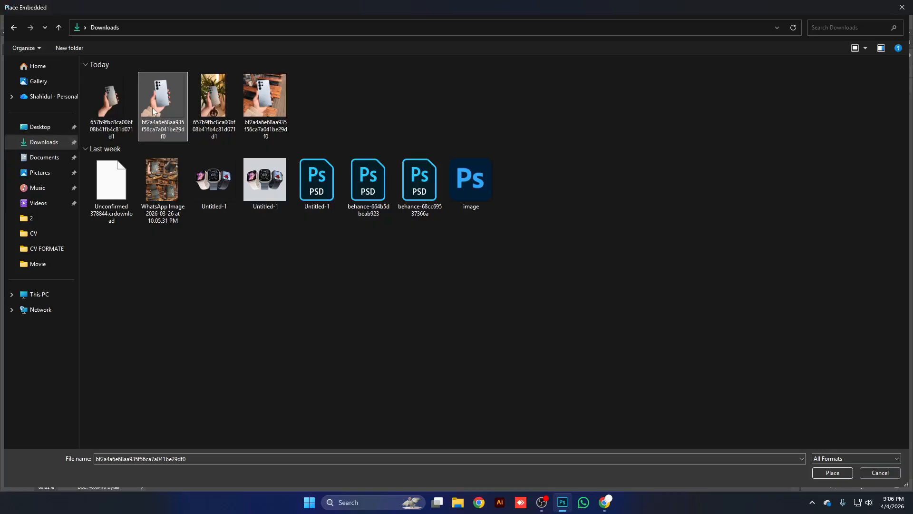
Try the S25 Ultra cutout at about 26% scale in the lower part of the canvas and delete its layer.
{"action": "left_click_drag", "start_coordinate": [455, 218], "coordinate": [471, 279]}
{"action": "left_click_drag", "start_coordinate": [582, 185], "coordinate": [508, 255]}
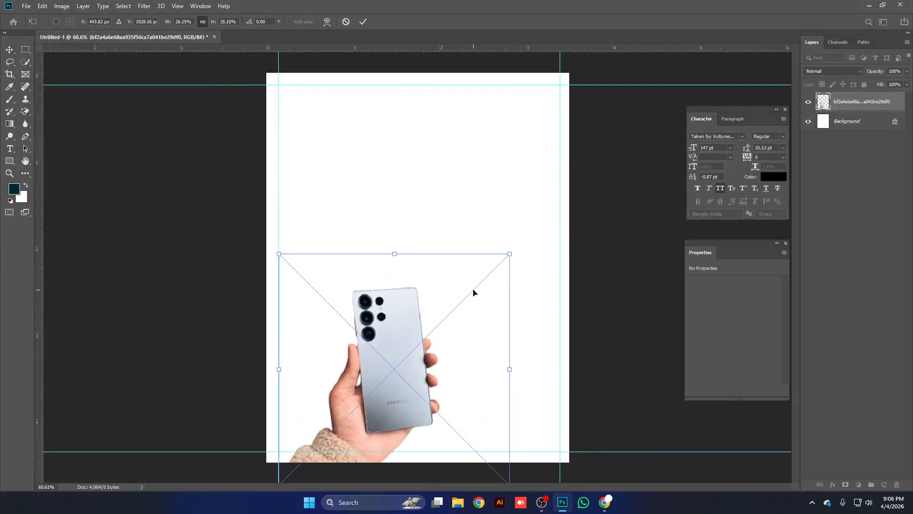
{"action": "left_click_drag", "start_coordinate": [473, 291], "coordinate": [500, 282]}
{"action": "key", "text": "Return"}
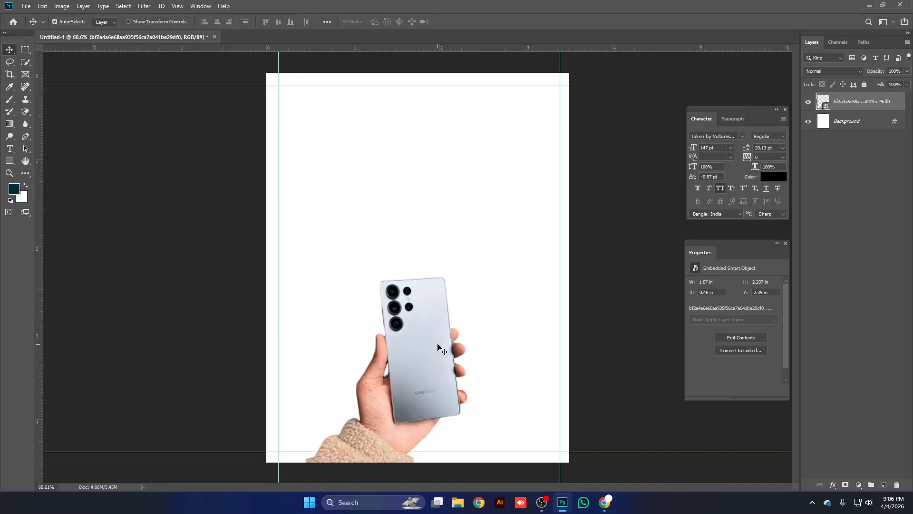
{"action": "key", "text": "Delete"}
Place the background-free S24 Ultra image from Downloads as embedded and scale it to about 28% low on the canvas.
{"action": "left_click", "coordinate": [26, 6]}
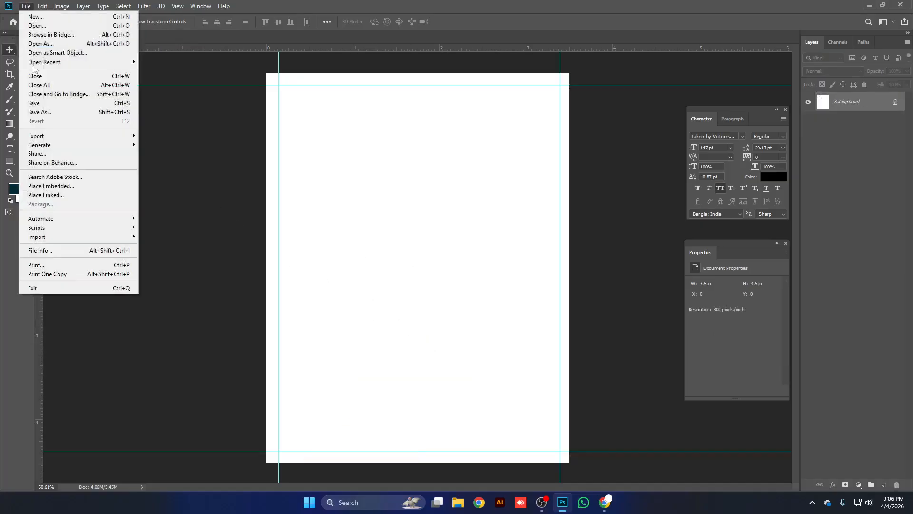
{"action": "left_click", "coordinate": [107, 186]}
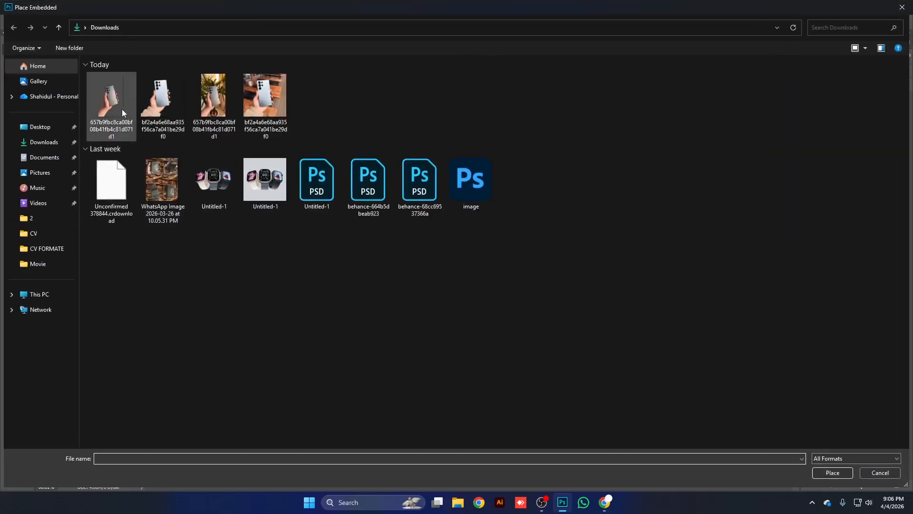
{"action": "double_click", "coordinate": [122, 109]}
{"action": "left_click_drag", "start_coordinate": [470, 287], "coordinate": [458, 341]}
{"action": "left_click_drag", "start_coordinate": [516, 126], "coordinate": [504, 149]}
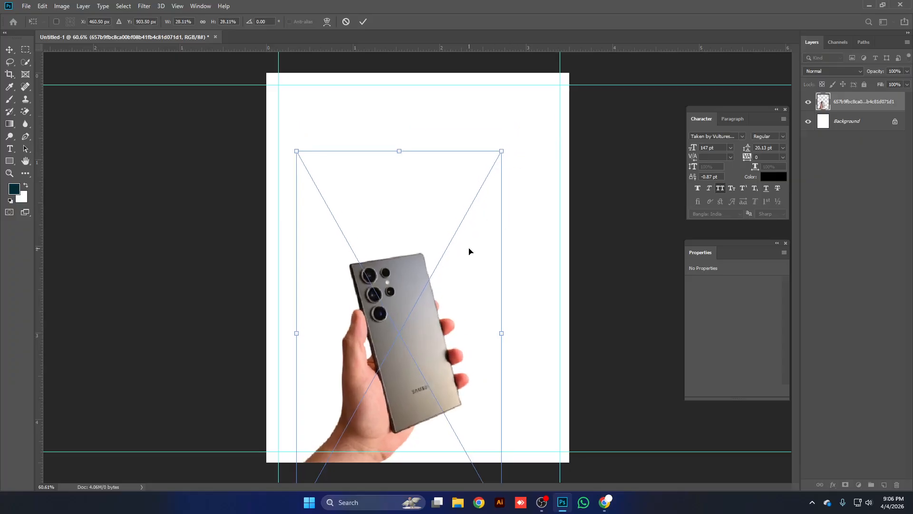
{"action": "key", "text": "Return"}
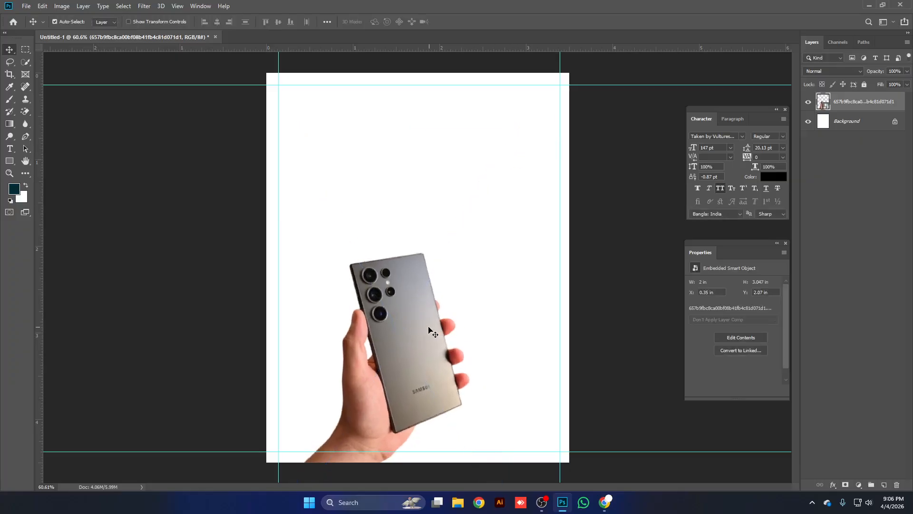
Rotate the S24 Ultra cutout about 16.7° clockwise, scale it to about 31% and reposition it at the canvas's lower centre.
{"action": "left_click_drag", "start_coordinate": [429, 327], "coordinate": [435, 328]}
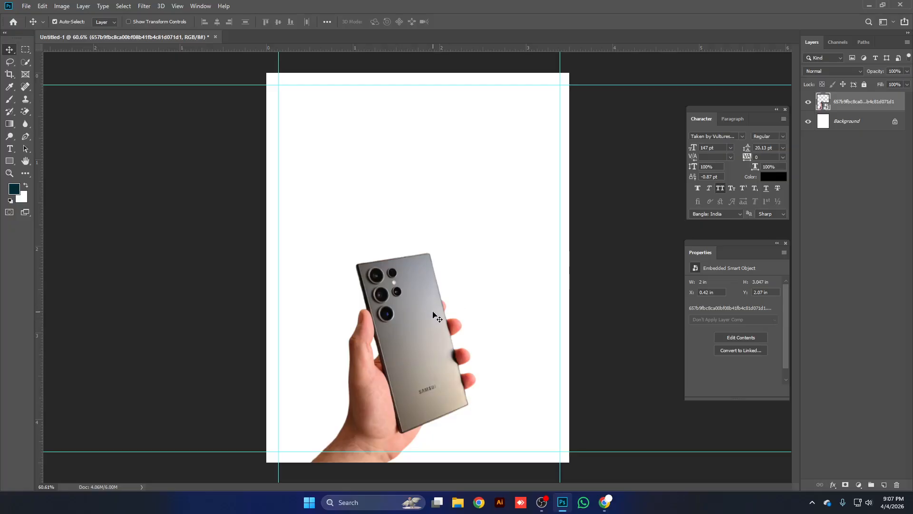
{"action": "key", "text": "ctrl+t"}
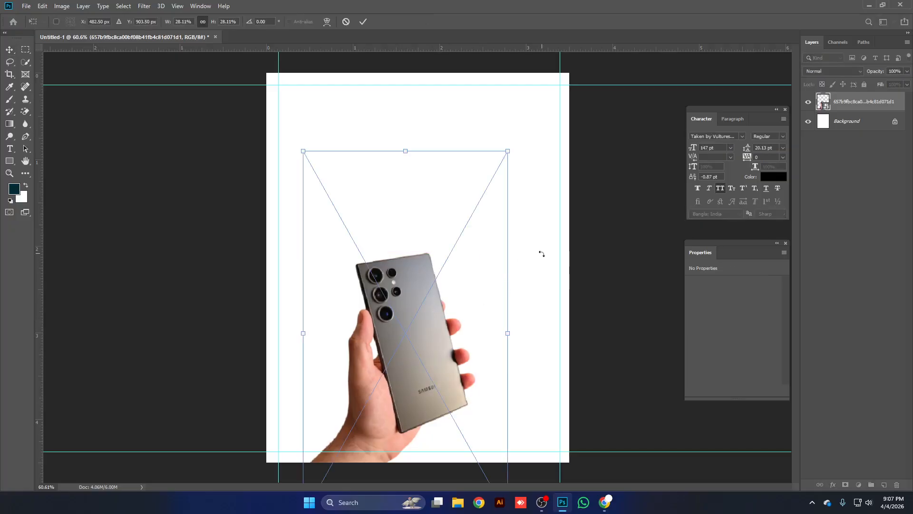
{"action": "left_click_drag", "start_coordinate": [541, 252], "coordinate": [558, 286]}
{"action": "left_click_drag", "start_coordinate": [482, 303], "coordinate": [455, 354]}
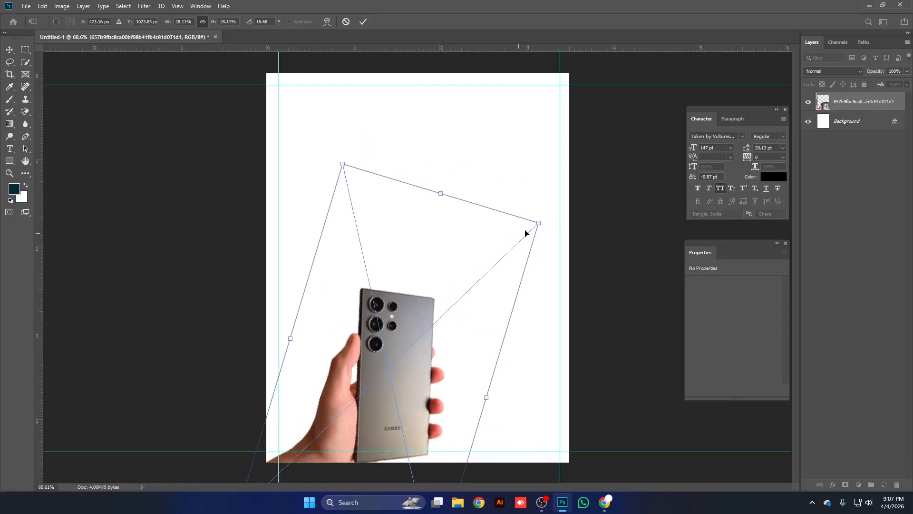
{"action": "left_click_drag", "start_coordinate": [539, 220], "coordinate": [550, 171]}
{"action": "left_click_drag", "start_coordinate": [450, 289], "coordinate": [461, 271]}
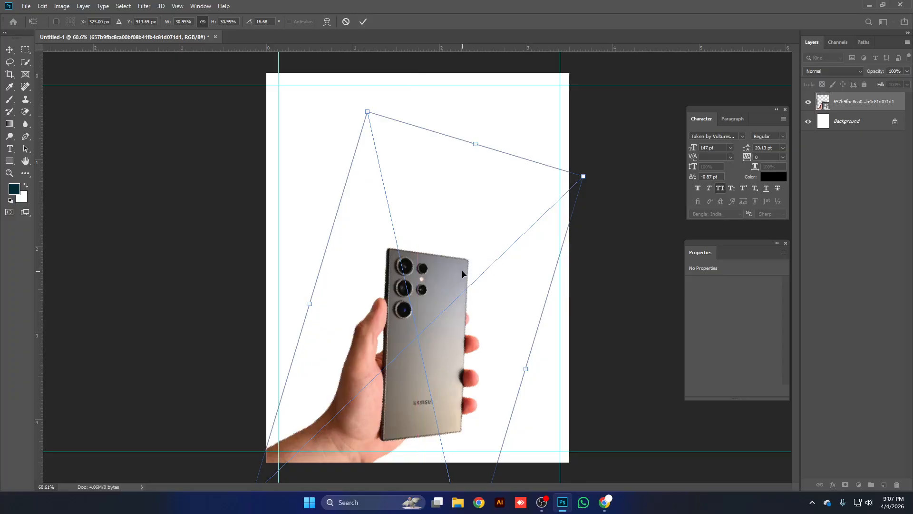
{"action": "key", "text": "Return"}
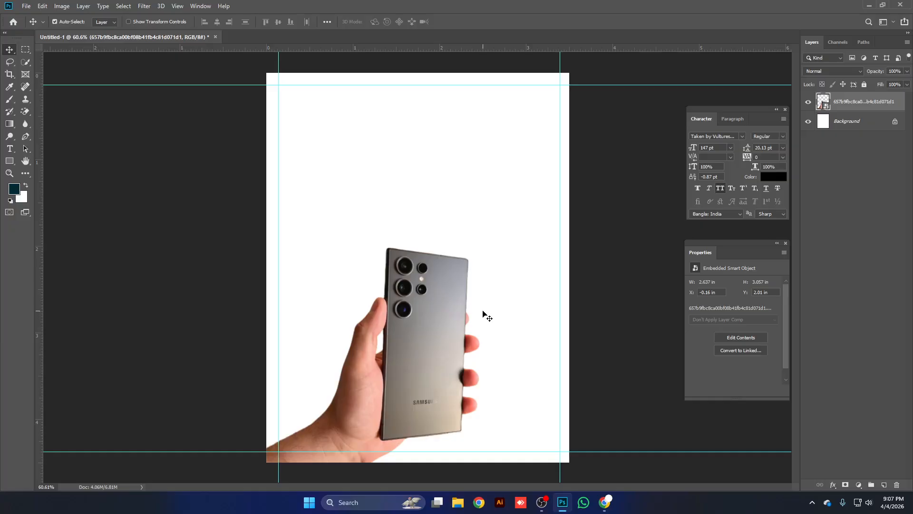
Return to Pinterest in the browser, open the related black Samsung phone-in-hand pin and save its image to Downloads as a JPEG.
{"action": "left_click", "coordinate": [605, 502]}
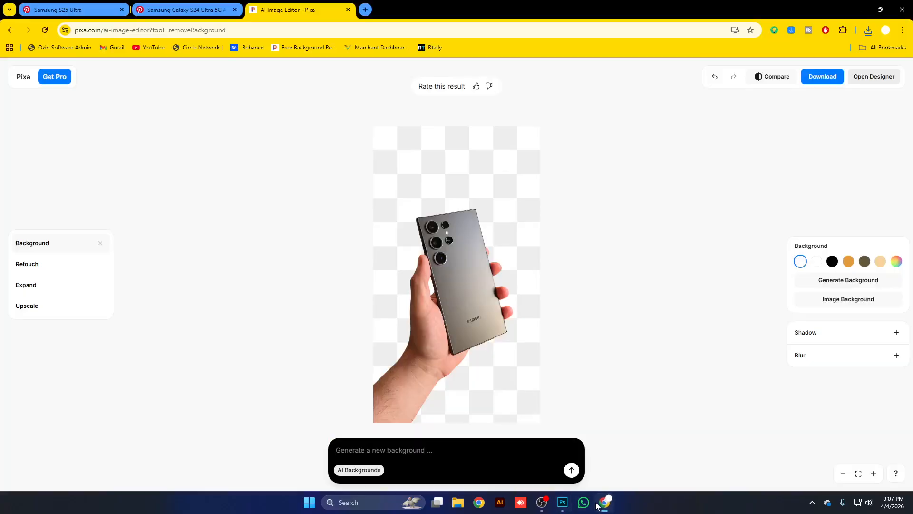
{"action": "left_click", "coordinate": [185, 9]}
{"action": "scroll", "coordinate": [664, 314], "scroll_direction": "down", "scroll_amount": 3}
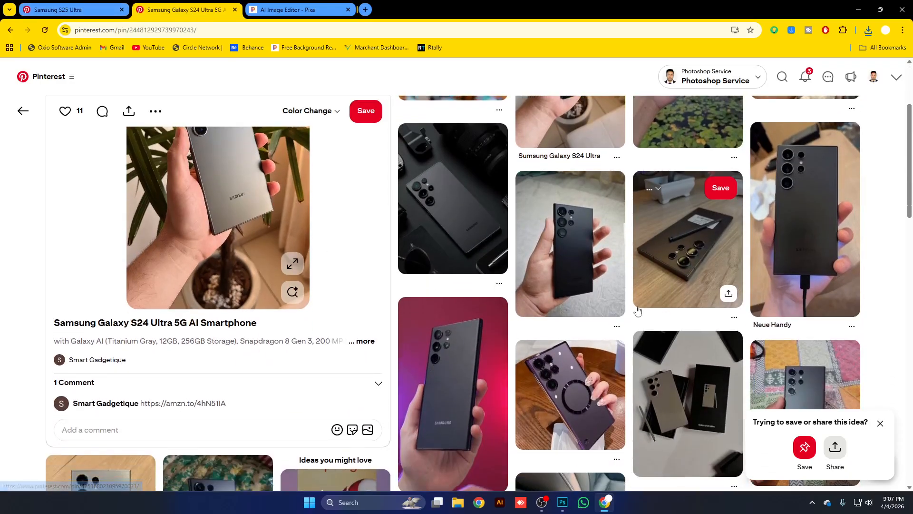
{"action": "left_click", "coordinate": [586, 269]}
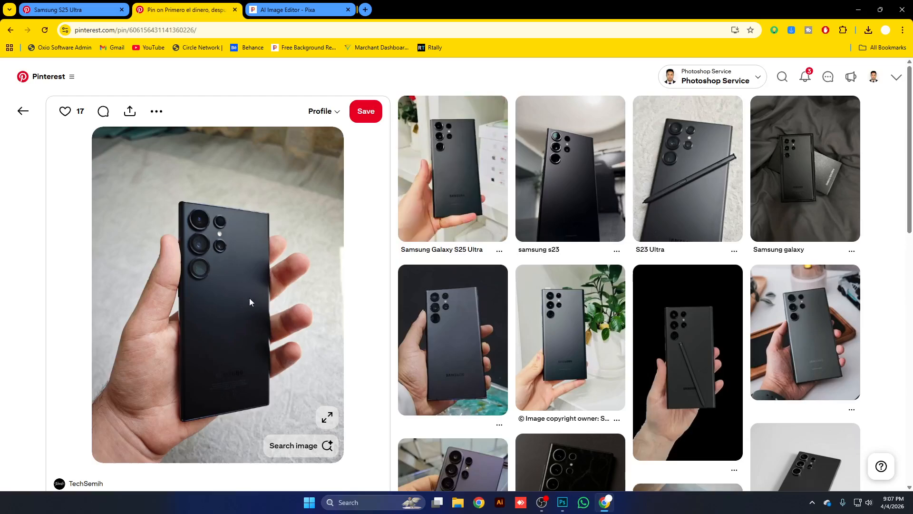
{"action": "right_click", "coordinate": [288, 255]}
{"action": "left_click", "coordinate": [324, 279]}
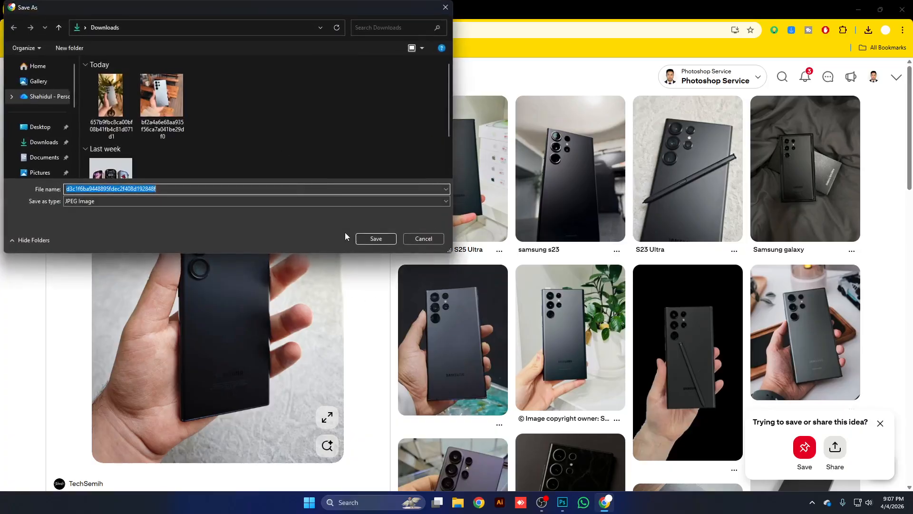
{"action": "left_click", "coordinate": [361, 238]}
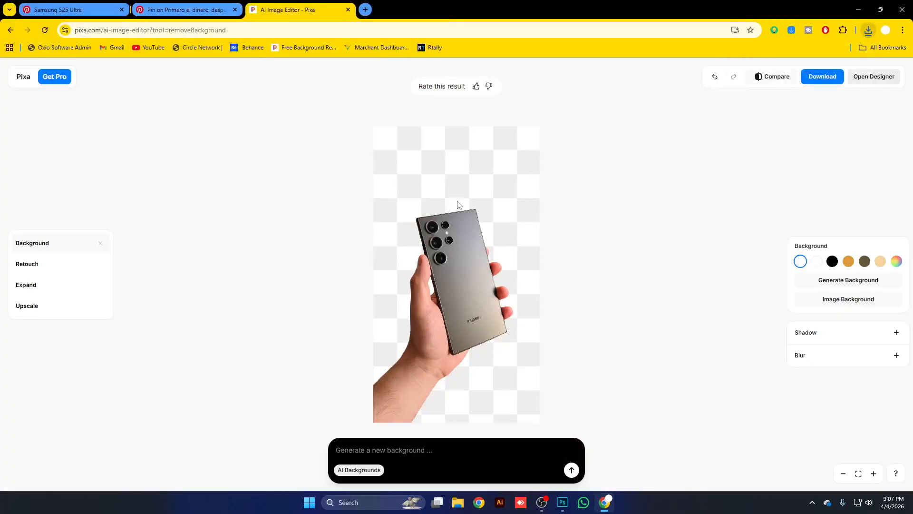
Go back to Pixa's background remover and upload the saved black phone-in-hand image from Downloads.
{"action": "left_click", "coordinate": [11, 30]}
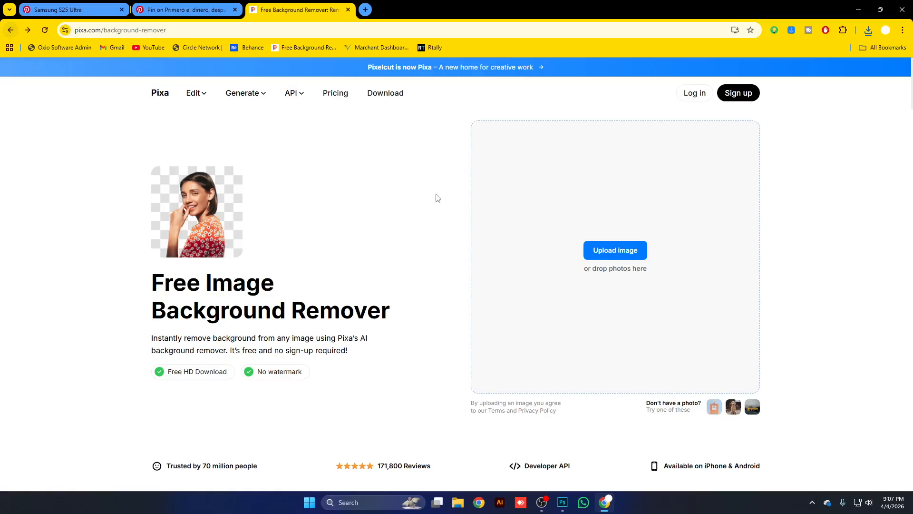
{"action": "left_click", "coordinate": [613, 251]}
{"action": "left_click", "coordinate": [110, 95]}
{"action": "left_click", "coordinate": [376, 238]}
{"action": "left_click", "coordinate": [209, 7]}
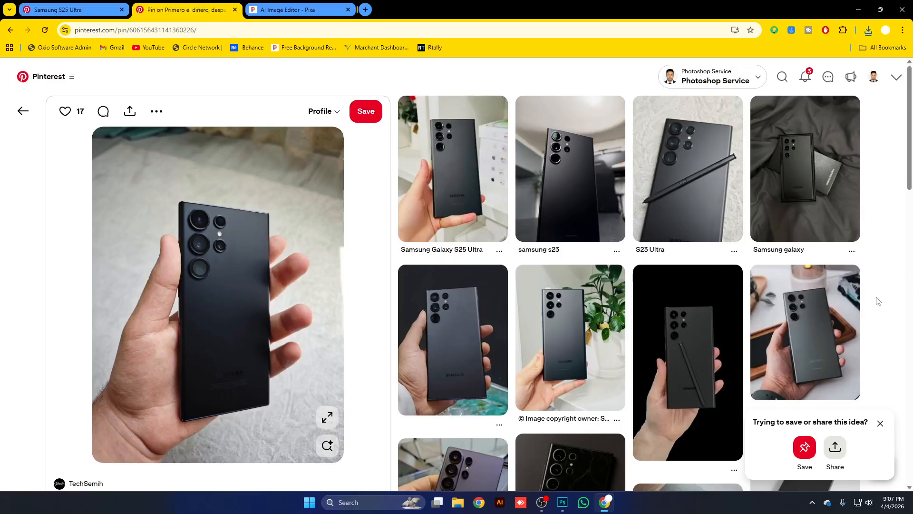
{"action": "scroll", "coordinate": [862, 301], "scroll_direction": "down", "scroll_amount": 3}
{"action": "scroll", "coordinate": [861, 300], "scroll_direction": "down", "scroll_amount": 6}
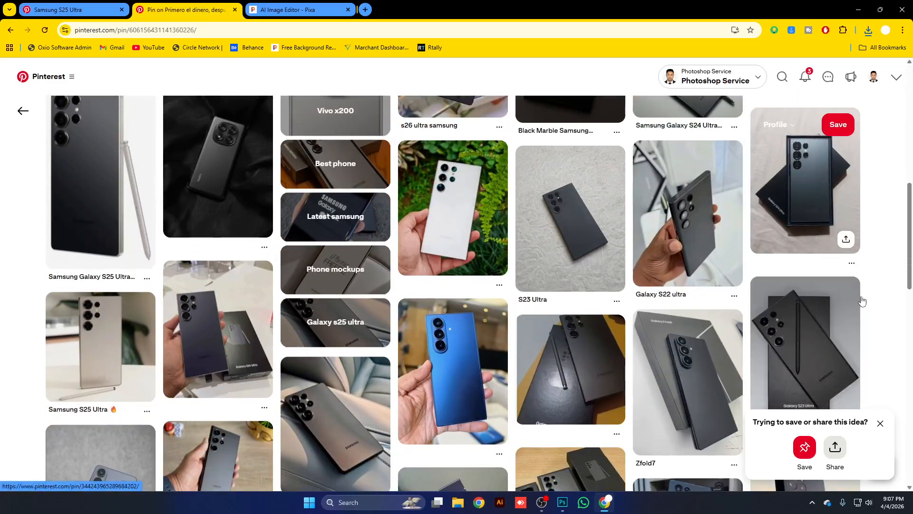
{"action": "scroll", "coordinate": [862, 300], "scroll_direction": "down", "scroll_amount": 6}
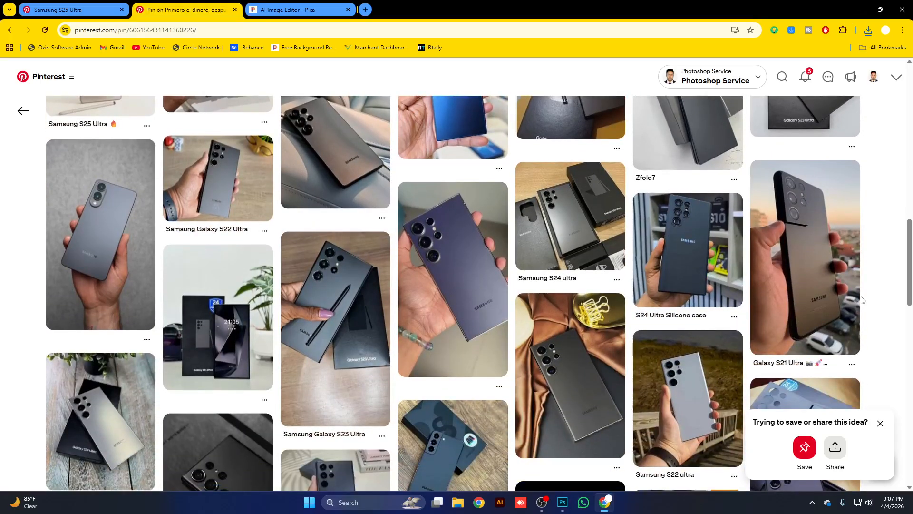
Return to Pixa and download the background-free black phone image.
{"action": "key", "text": "ctrl+Tab"}
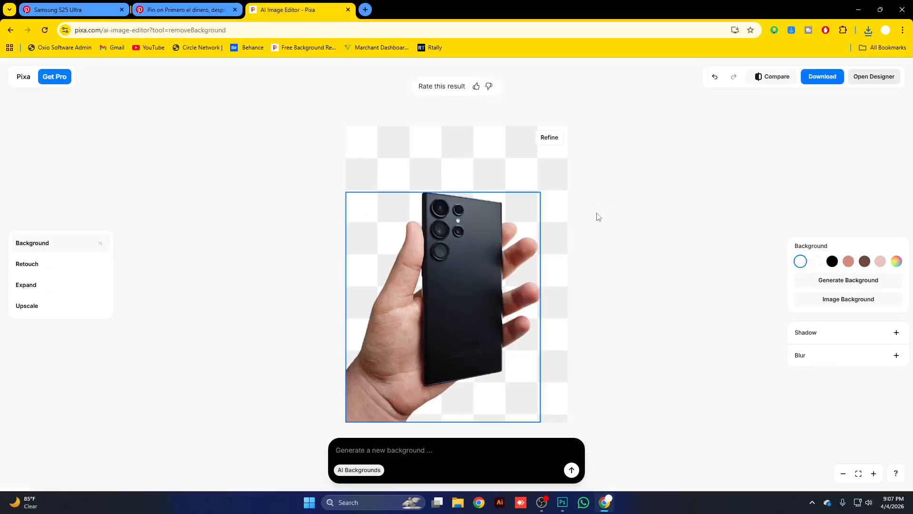
{"action": "left_click", "coordinate": [811, 81]}
{"action": "left_click", "coordinate": [797, 114]}
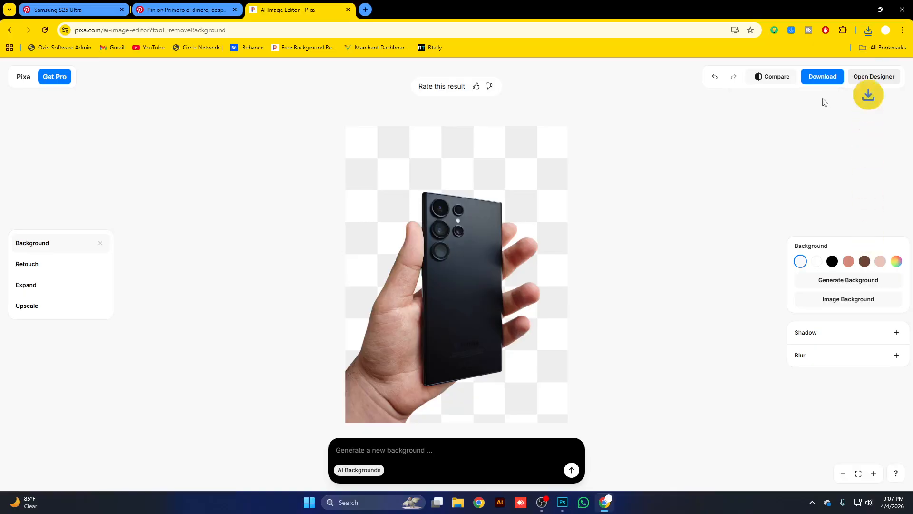
Place the downloaded black phone cutout in the Photoshop poster and delete the gray S24 Ultra layer beneath it.
{"action": "left_click_drag", "start_coordinate": [803, 76], "coordinate": [434, 277]}
{"action": "key", "text": "Return"}
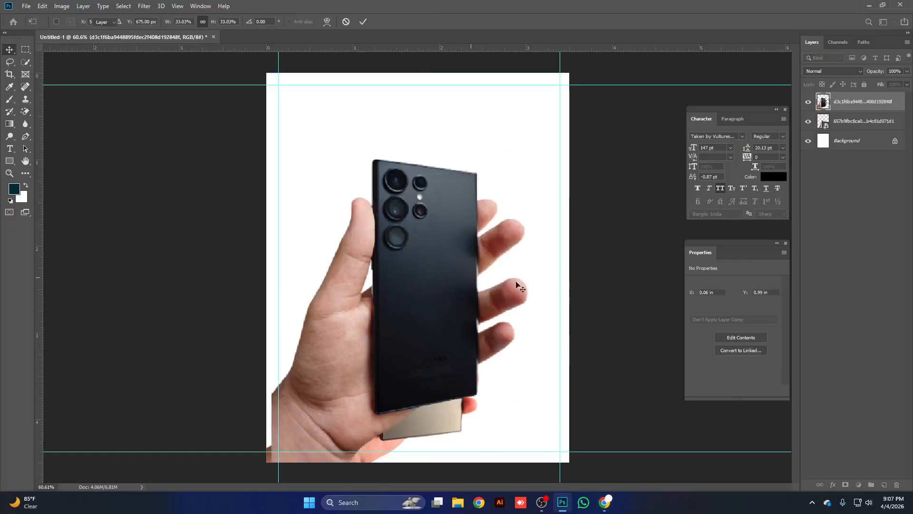
{"action": "left_click", "coordinate": [841, 127]}
{"action": "key", "text": "Delete"}
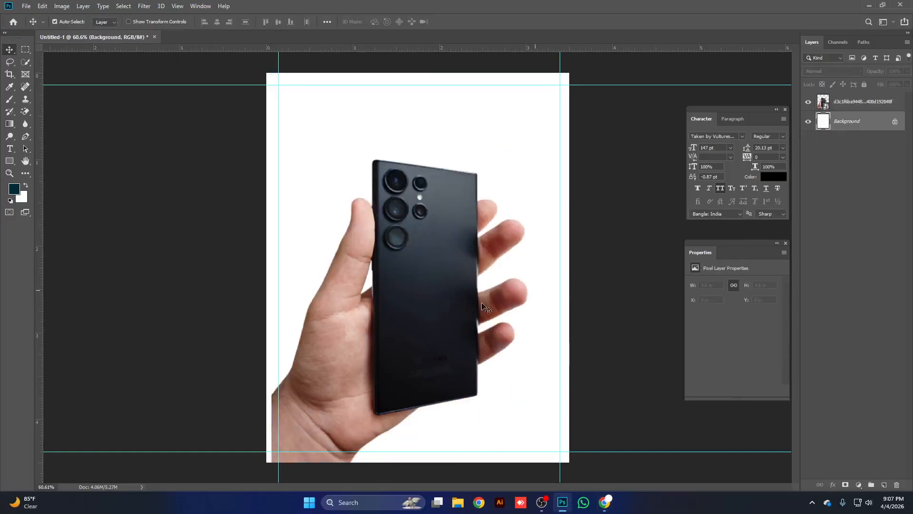
Rotate the phone-in-hand cutout about 7° clockwise, scale it down slightly and position it lower in the poster with the wrist meeting the corner.
{"action": "left_click", "coordinate": [422, 312]}
{"action": "key", "text": "ctrl+t"}
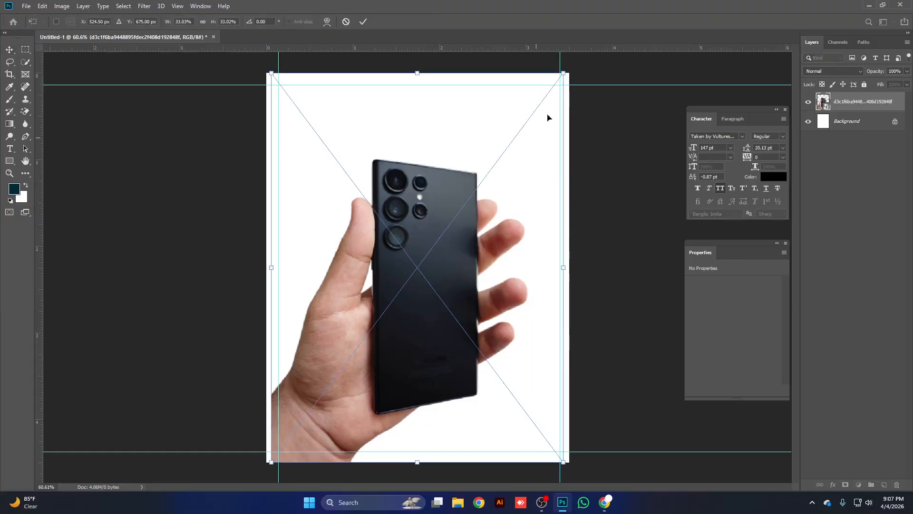
{"action": "left_click_drag", "start_coordinate": [578, 73], "coordinate": [599, 93]}
{"action": "left_click_drag", "start_coordinate": [502, 166], "coordinate": [507, 184]}
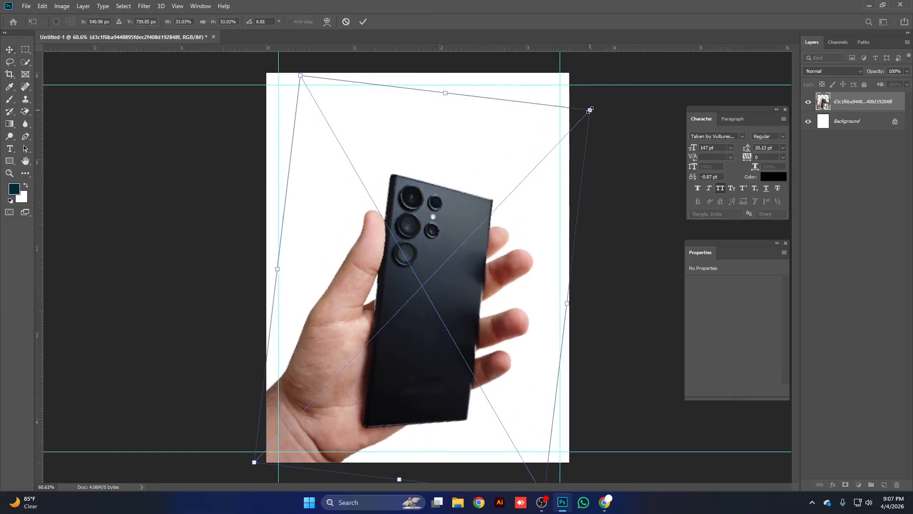
{"action": "left_click_drag", "start_coordinate": [590, 110], "coordinate": [561, 142]}
{"action": "left_click_drag", "start_coordinate": [452, 259], "coordinate": [439, 279]}
{"action": "key", "text": "Return"}
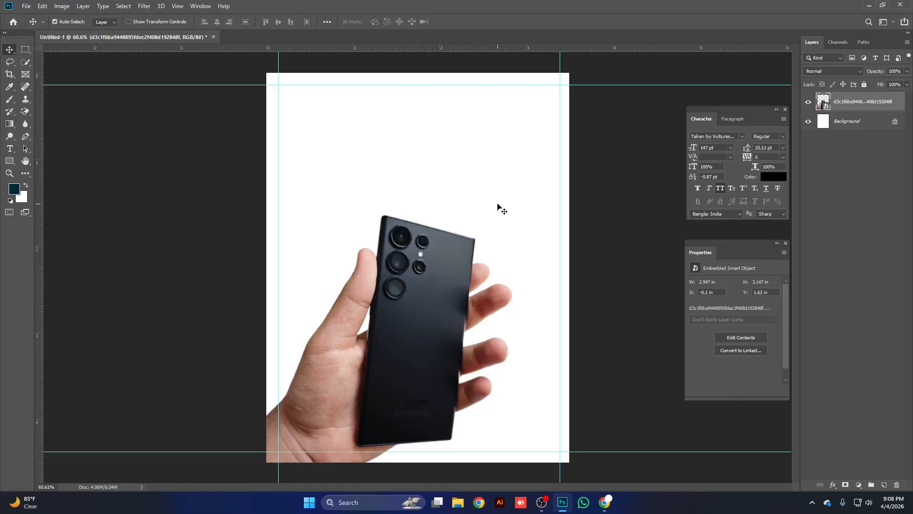
Switch to Pinterest, go back to the Nokia G42 5G poster pin and browse its related smartphone posters for layout ideas before returning to Photoshop.
{"action": "left_click", "coordinate": [605, 502]}
{"action": "left_click", "coordinate": [65, 5]}
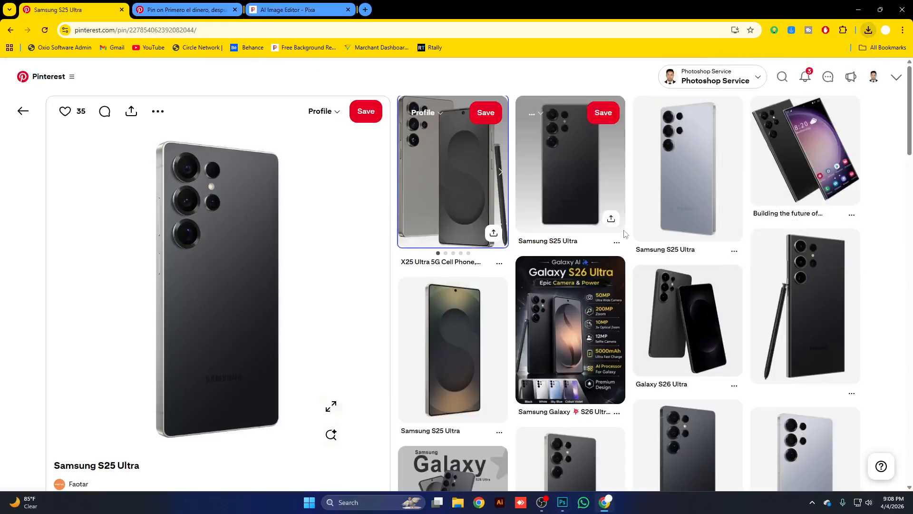
{"action": "left_click", "coordinate": [10, 31]}
{"action": "left_click", "coordinate": [10, 31]}
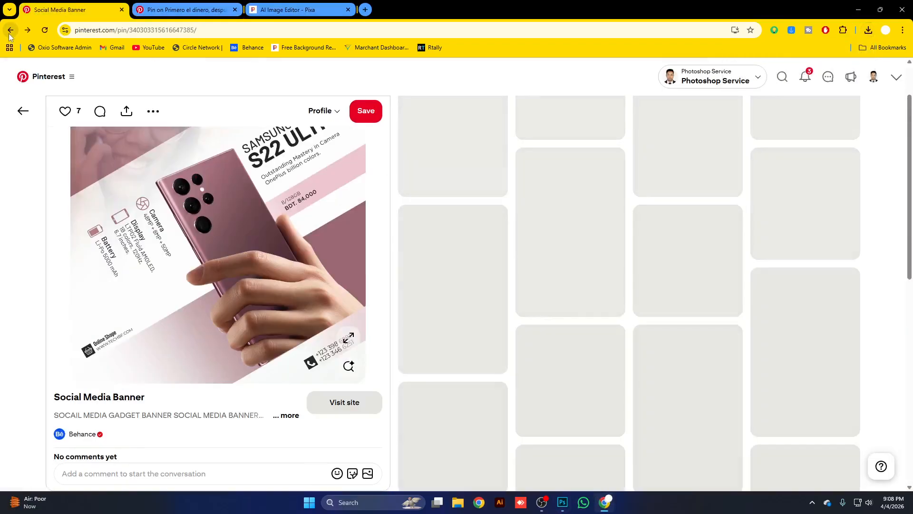
{"action": "left_click", "coordinate": [10, 31]}
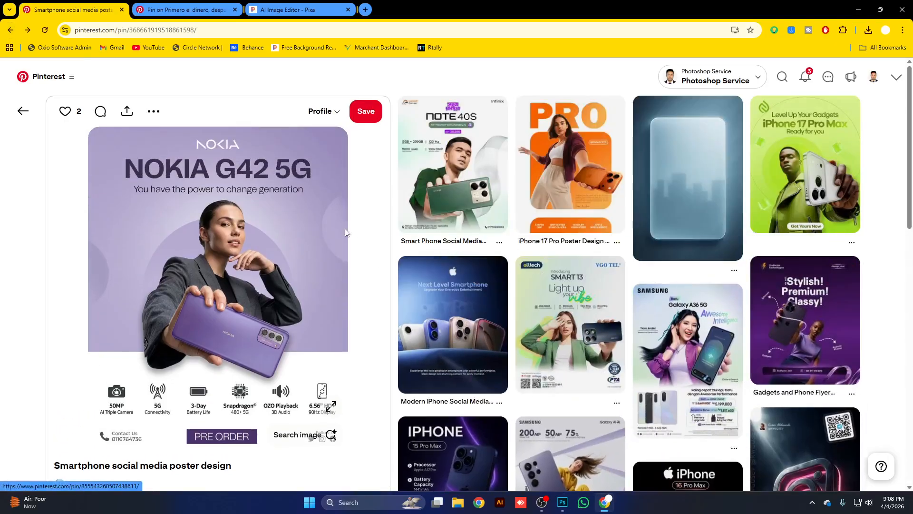
{"action": "scroll", "coordinate": [278, 201], "scroll_direction": "down", "scroll_amount": 2}
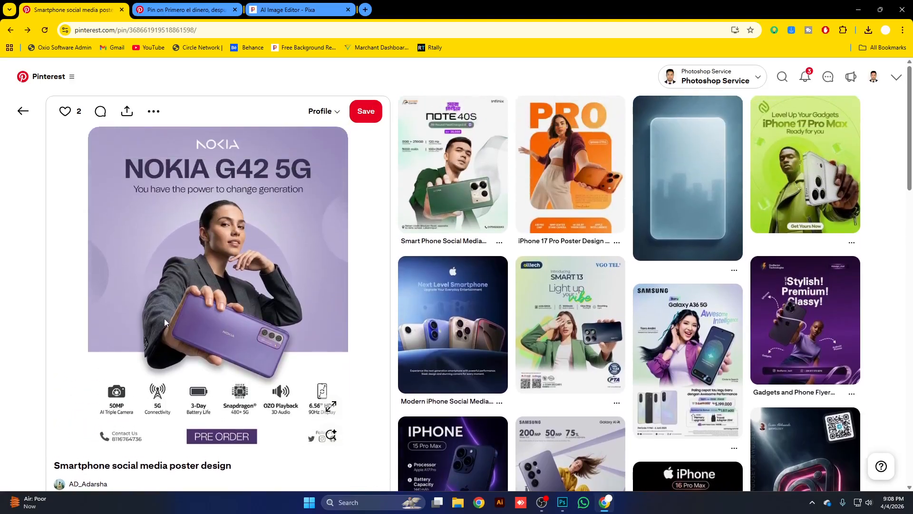
{"action": "scroll", "coordinate": [301, 302], "scroll_direction": "down", "scroll_amount": 12}
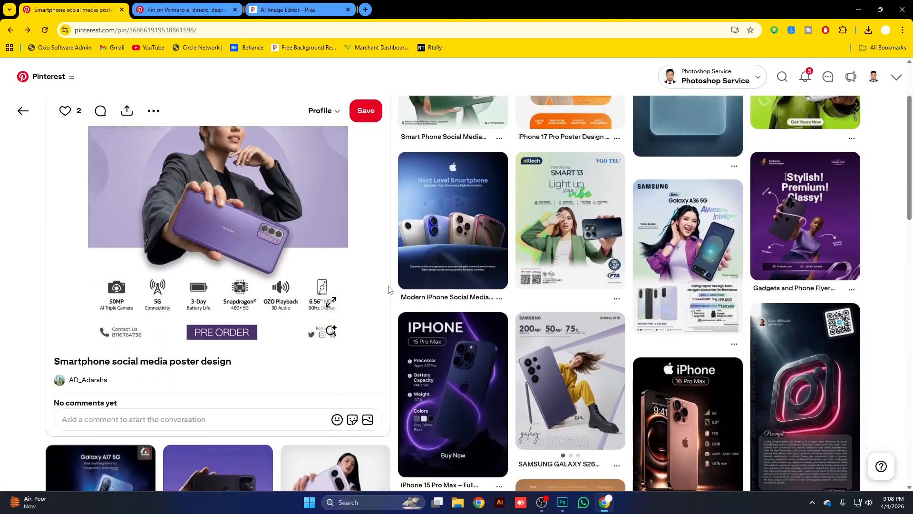
{"action": "scroll", "coordinate": [388, 289], "scroll_direction": "down", "scroll_amount": 15}
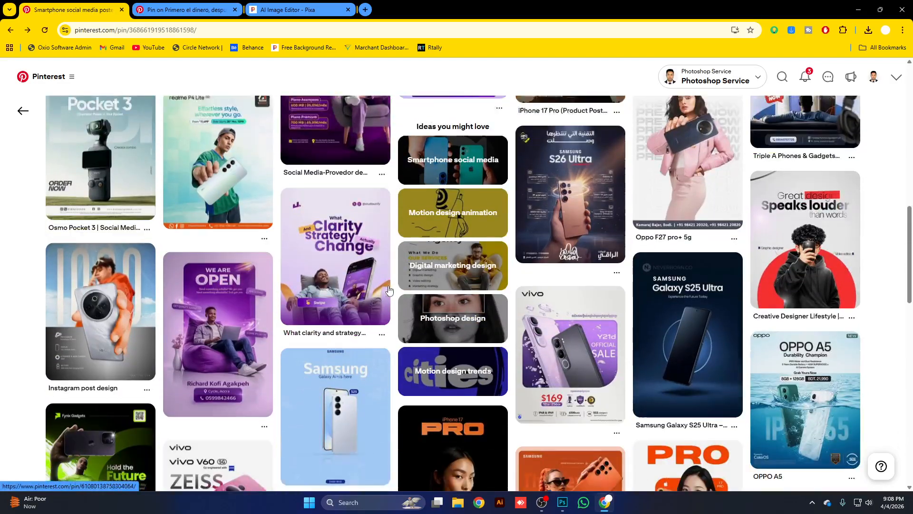
{"action": "scroll", "coordinate": [695, 341], "scroll_direction": "down", "scroll_amount": 6}
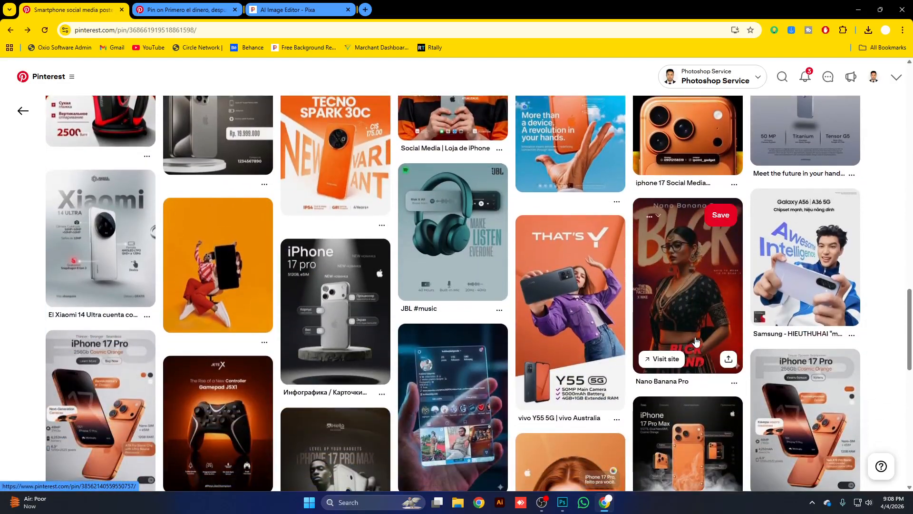
{"action": "scroll", "coordinate": [255, 341], "scroll_direction": "up", "scroll_amount": 20}
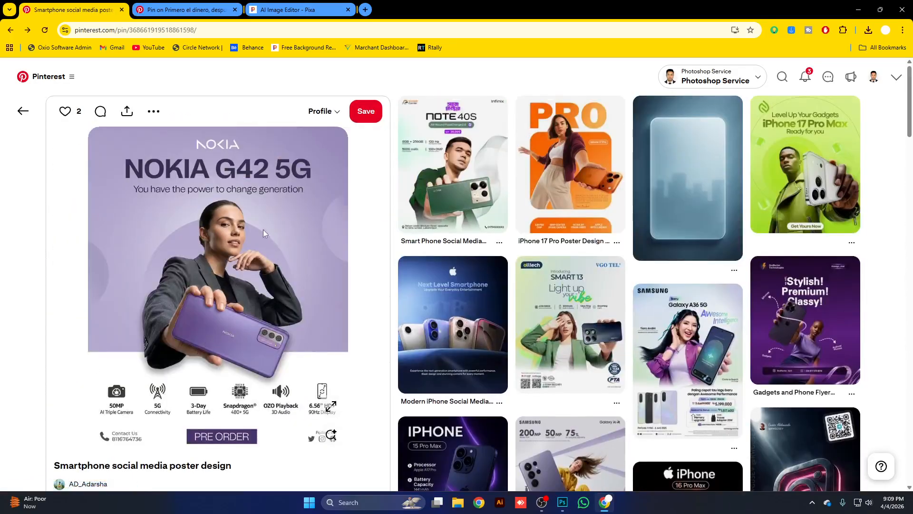
{"action": "left_click", "coordinate": [858, 10]}
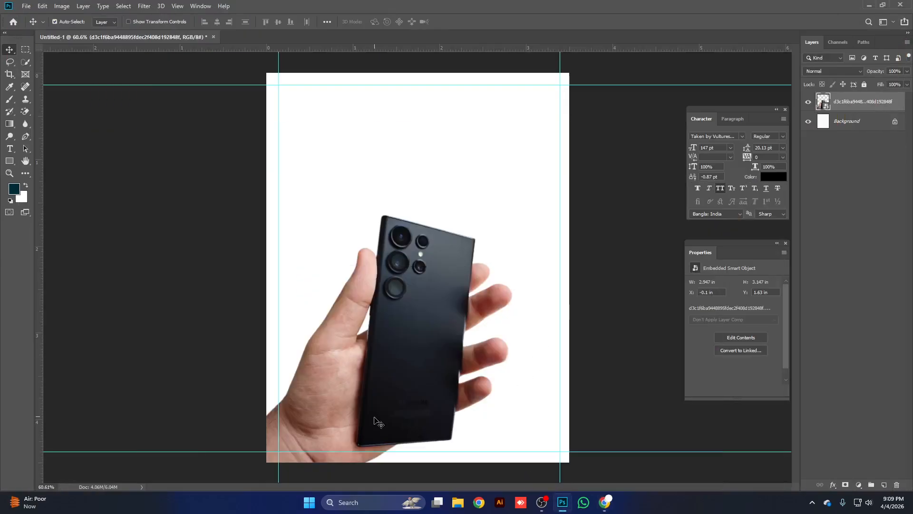
Draw a circle about 1117 px in diameter over the poster with the Ellipse tool and place its layer beneath the phone cutout.
{"action": "key", "text": "ctrl+minus"}
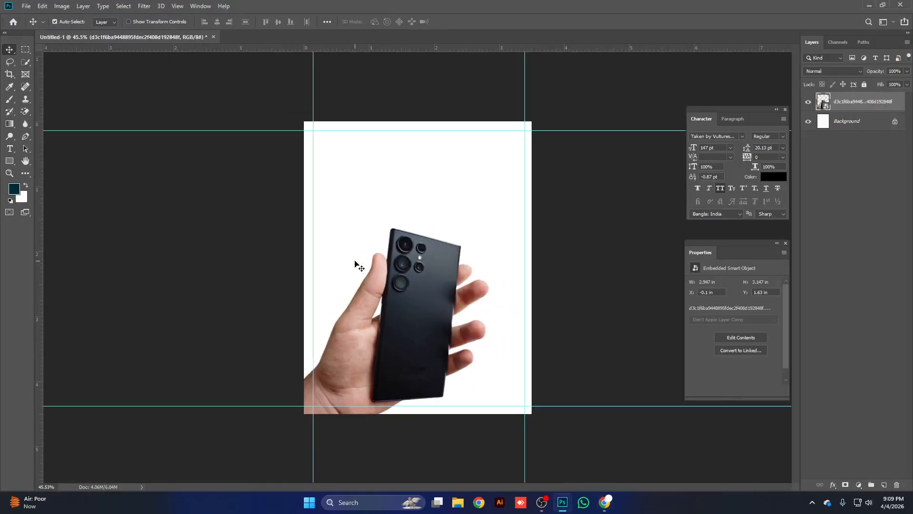
{"action": "left_click", "coordinate": [9, 161]}
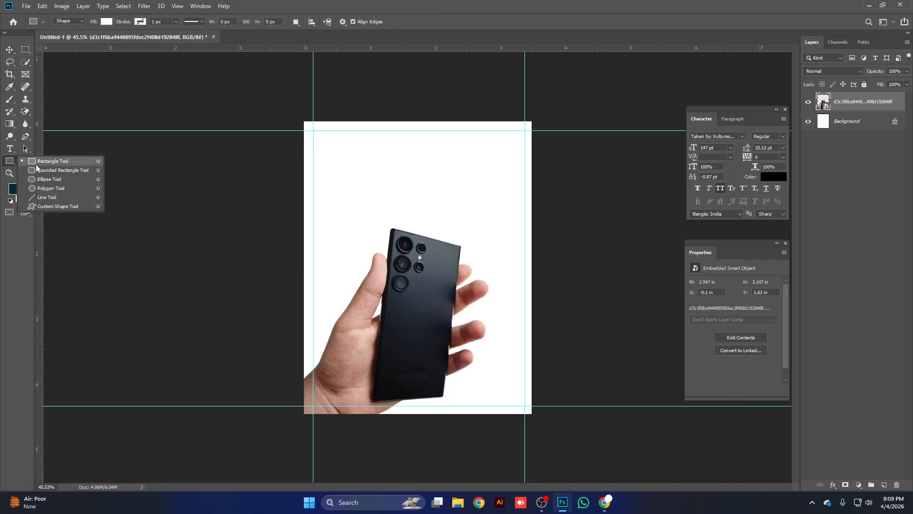
{"action": "left_click", "coordinate": [54, 179]}
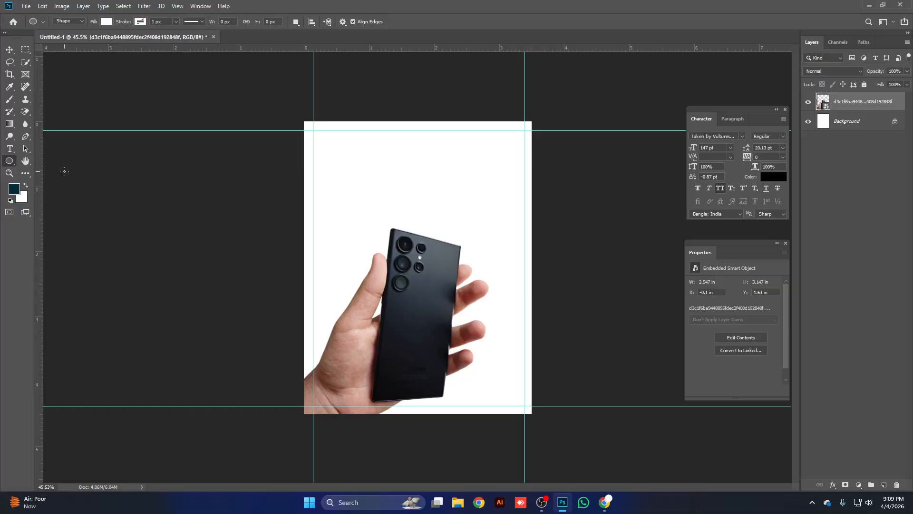
{"action": "left_click_drag", "start_coordinate": [341, 196], "coordinate": [685, 438]}
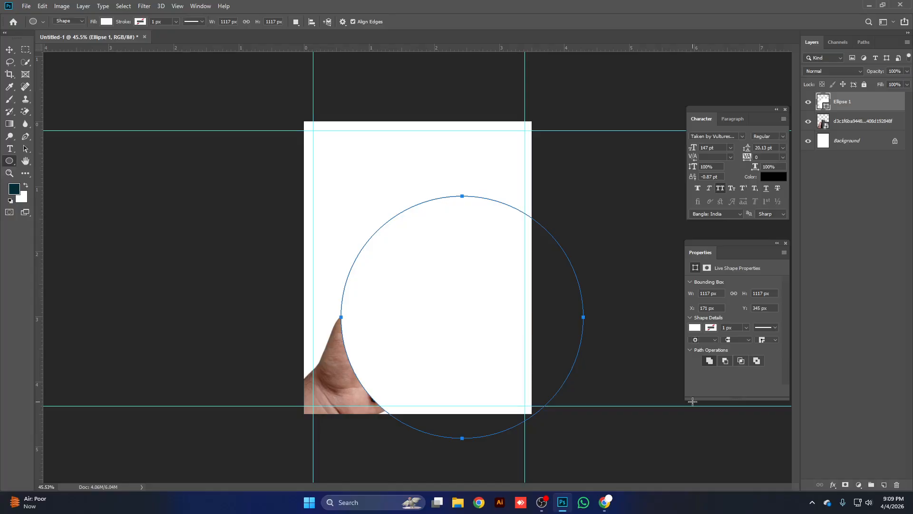
{"action": "left_click_drag", "start_coordinate": [866, 126], "coordinate": [862, 98]}
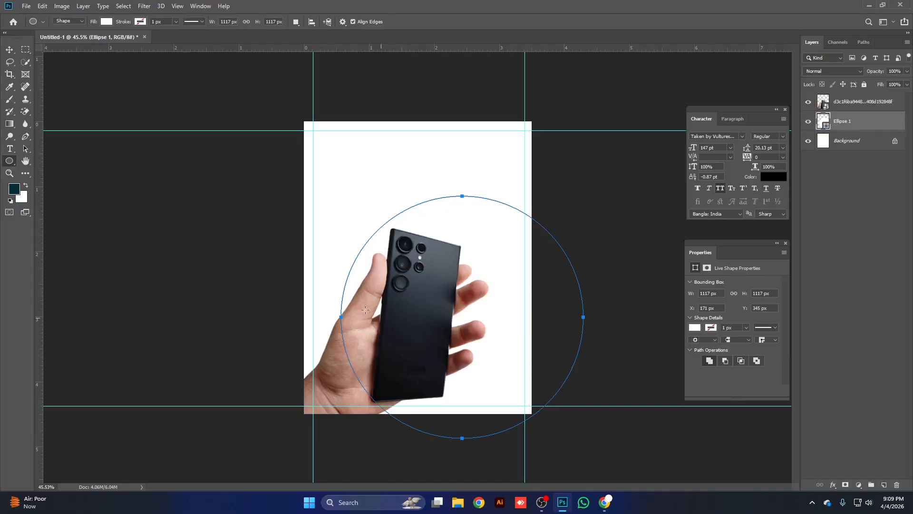
Try a dark indigo fill, #2e3192, on the circle and sample a brighter shade, #4d50ec.
{"action": "left_click", "coordinate": [106, 22]}
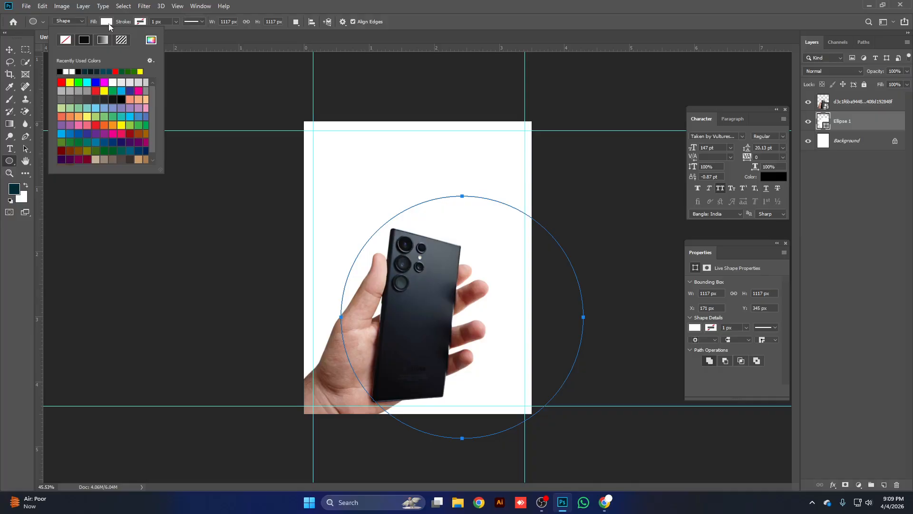
{"action": "left_click", "coordinate": [130, 90]}
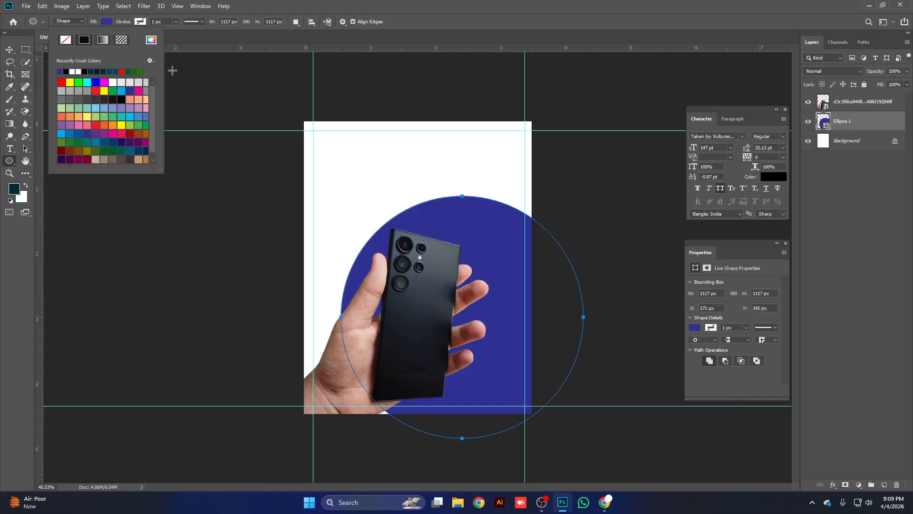
{"action": "left_click", "coordinate": [151, 39]}
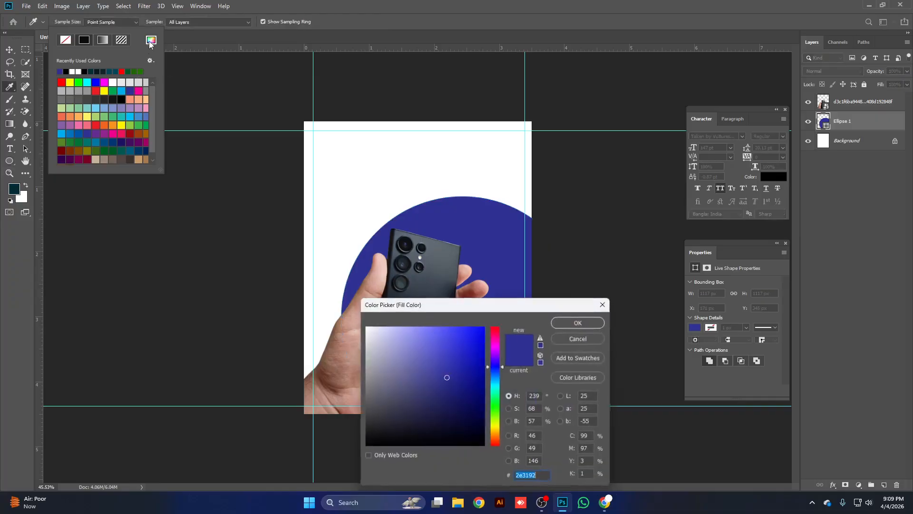
{"action": "left_click", "coordinate": [428, 332]}
{"action": "left_click_drag", "start_coordinate": [429, 330], "coordinate": [446, 335]}
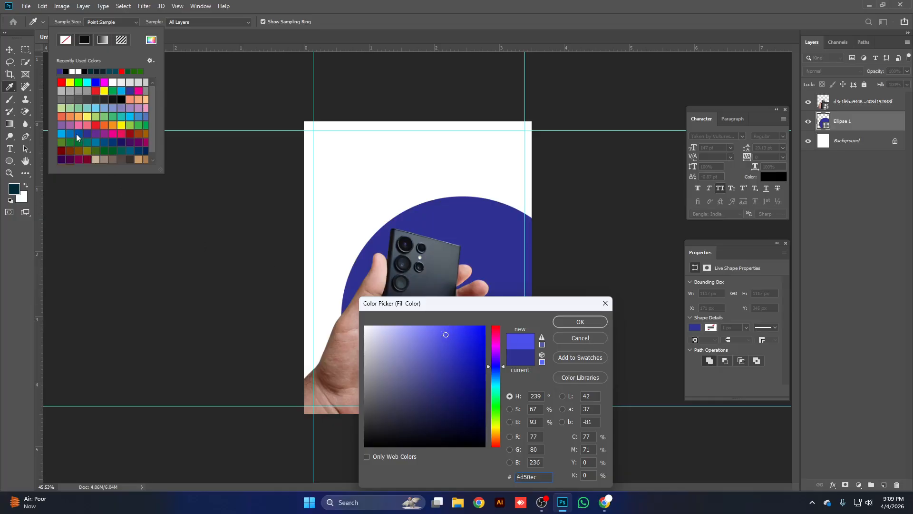
{"action": "left_click", "coordinate": [580, 337]}
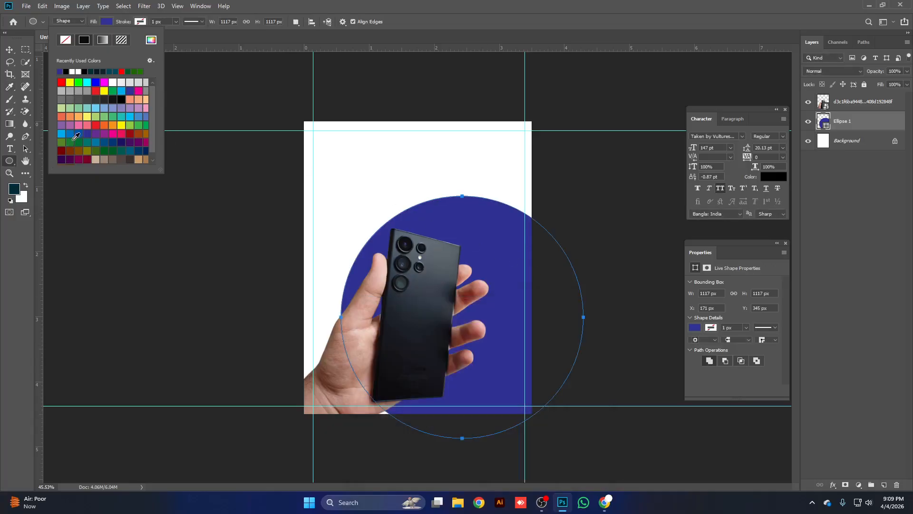
Fill the circle behind the phone with blue, #0662bc.
{"action": "left_click", "coordinate": [69, 135]}
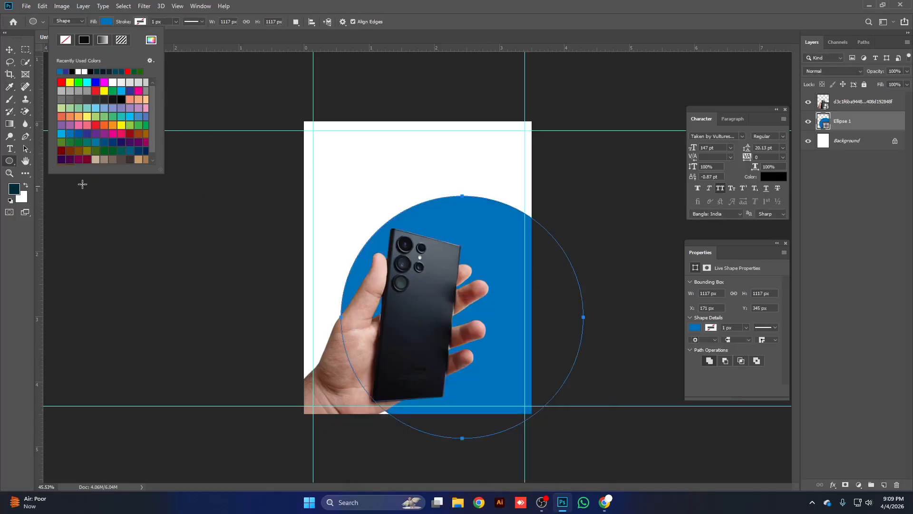
{"action": "left_click", "coordinate": [84, 132]}
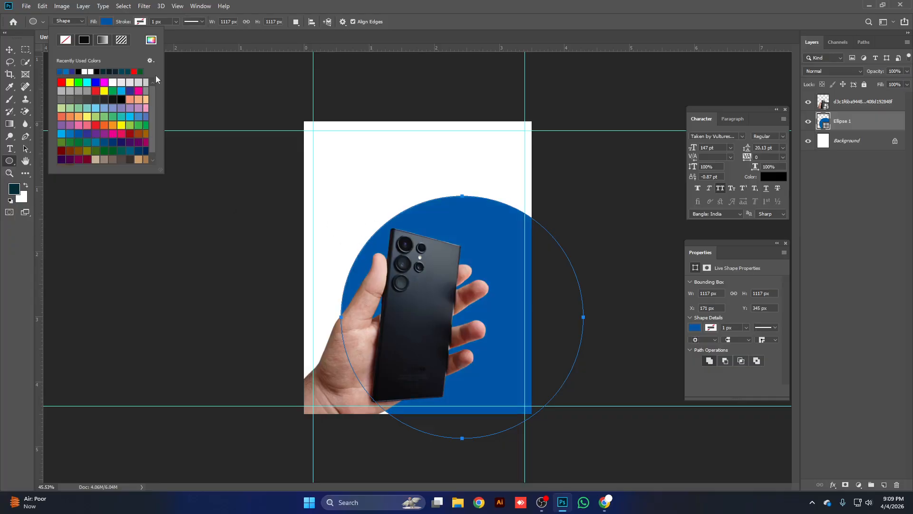
{"action": "left_click", "coordinate": [151, 40]}
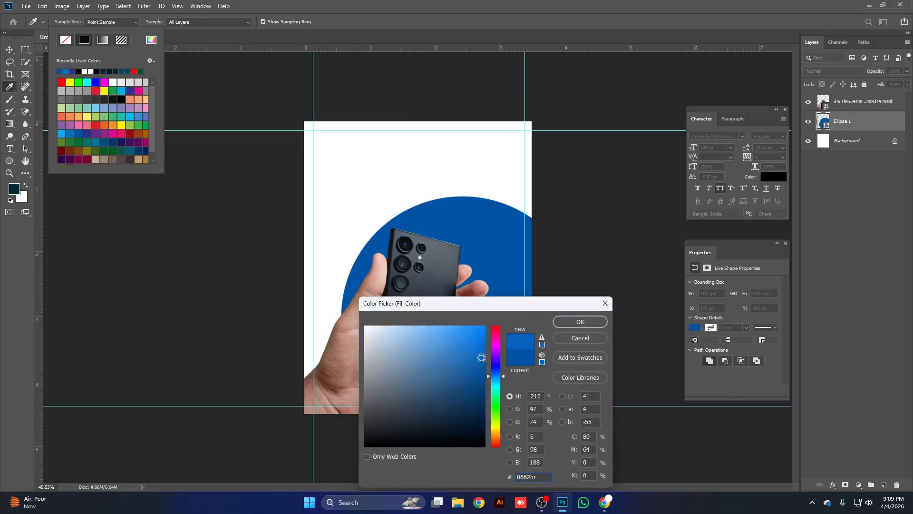
{"action": "left_click", "coordinate": [573, 323]}
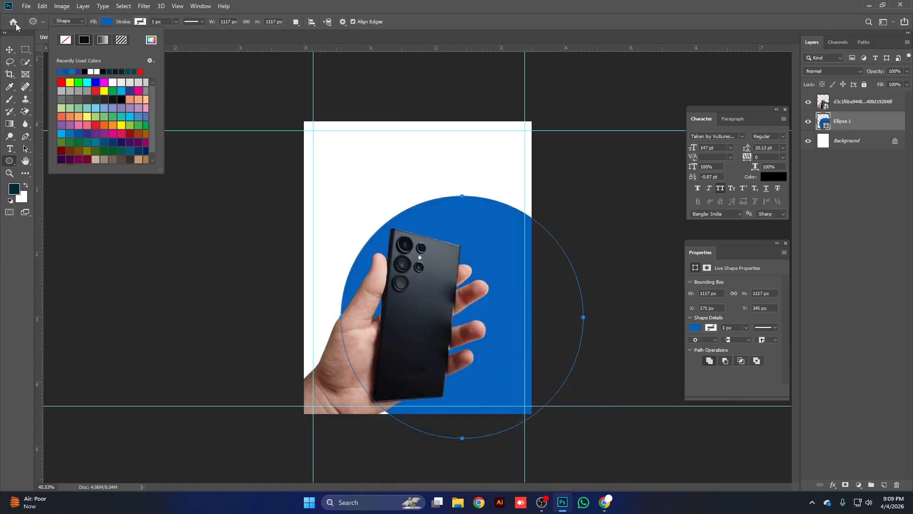
Centre the blue circle on the poster's bottom edge behind the hand and enlarge it to about 109.4%.
{"action": "left_click", "coordinate": [12, 49]}
{"action": "left_click_drag", "start_coordinate": [509, 263], "coordinate": [460, 355]}
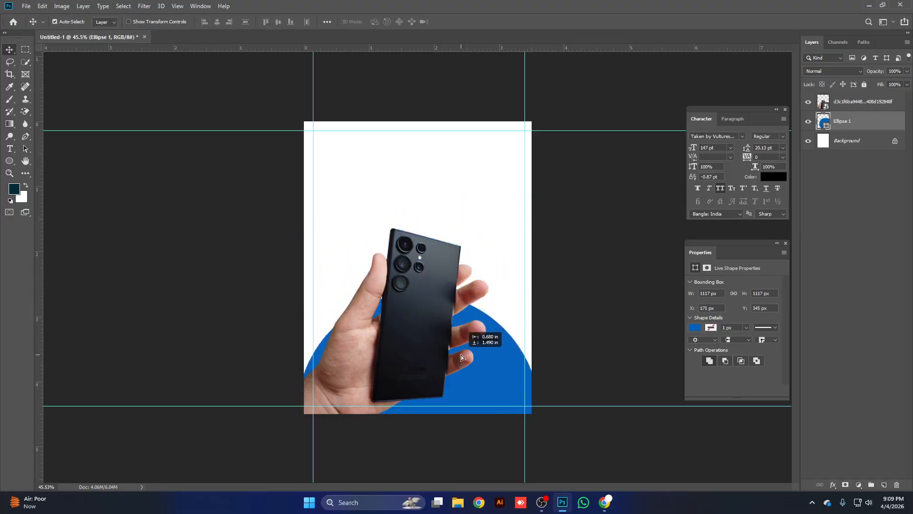
{"action": "key", "text": "ctrl+t"}
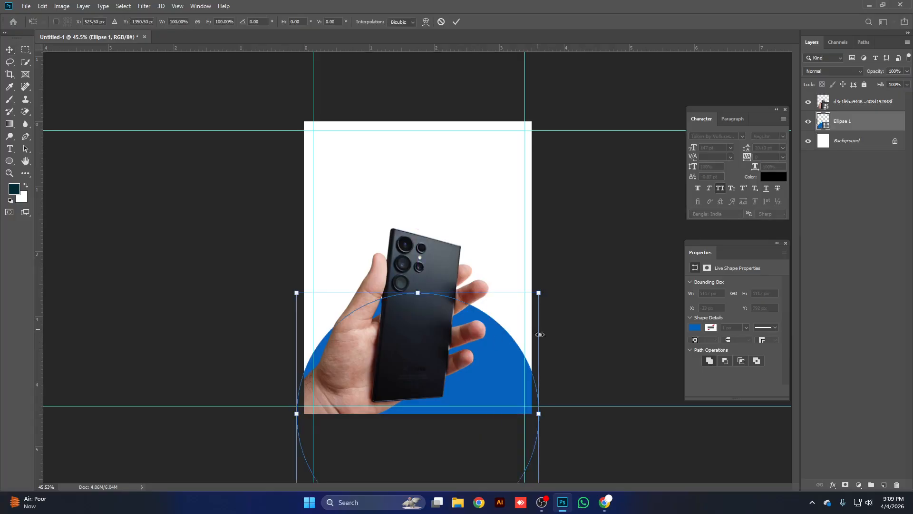
{"action": "mouse_move", "coordinate": [539, 421]}
{"action": "left_mouse_down"}
{"action": "mouse_move", "coordinate": [566, 417]}
{"action": "mouse_move", "coordinate": [550, 418]}
{"action": "left_mouse_up"}
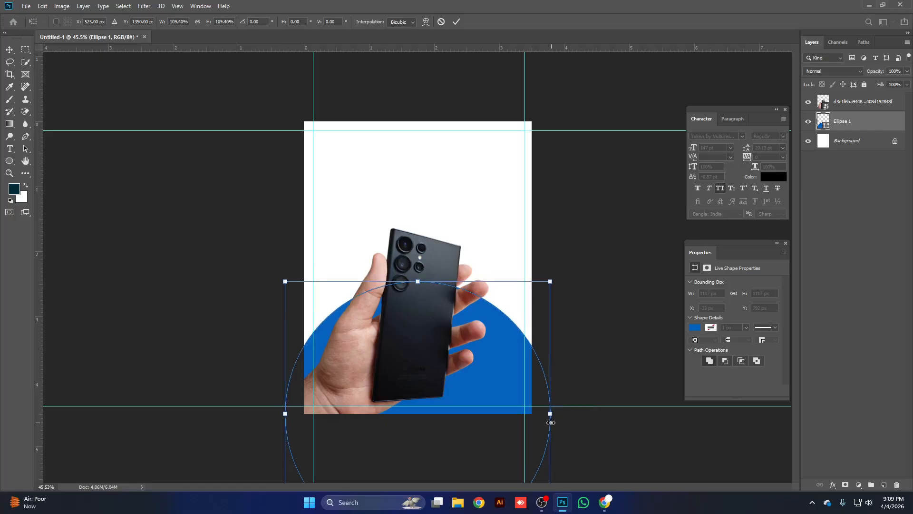
{"action": "key", "text": "Return"}
Duplicate the blue circle layer and rename the copy 2.
{"action": "scroll", "coordinate": [452, 379], "scroll_direction": "up", "scroll_amount": 1}
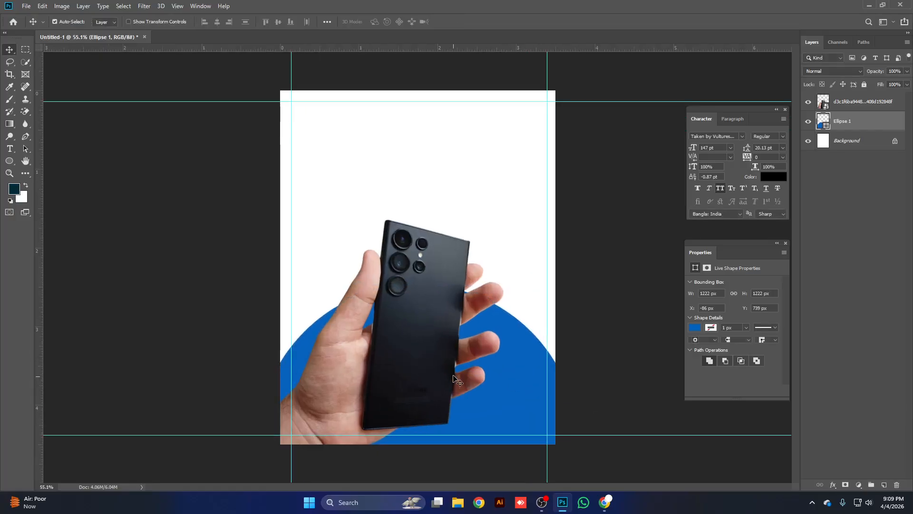
{"action": "left_click_drag", "start_coordinate": [516, 374], "coordinate": [518, 379]}
{"action": "key", "text": "ctrl+j"}
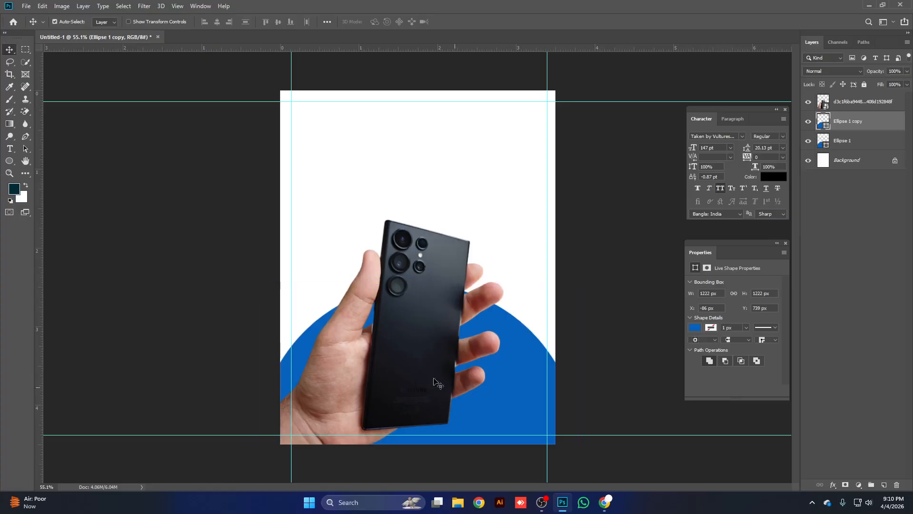
{"action": "double_click", "coordinate": [851, 122]}
{"action": "type", "text": "2"}
{"action": "key", "text": "Return"}
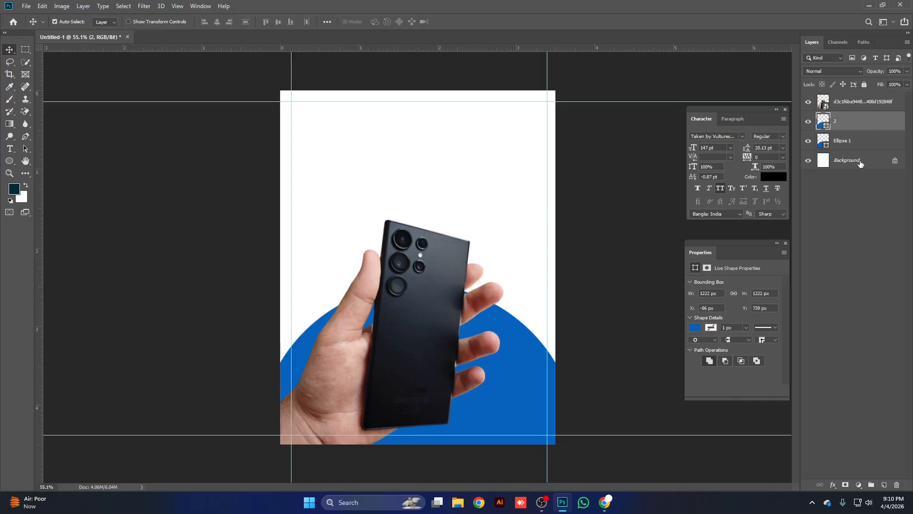
Scale the circle on layer 2 down to 86.5% around its centre and fill it with light blue, #4e9dea.
{"action": "key", "text": "ctrl+t"}
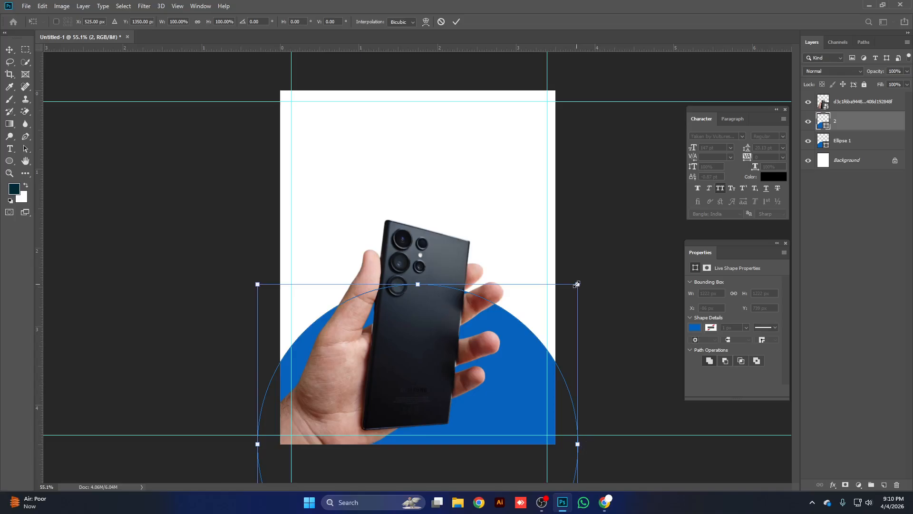
{"action": "left_click_drag", "start_coordinate": [577, 284], "coordinate": [554, 303]}
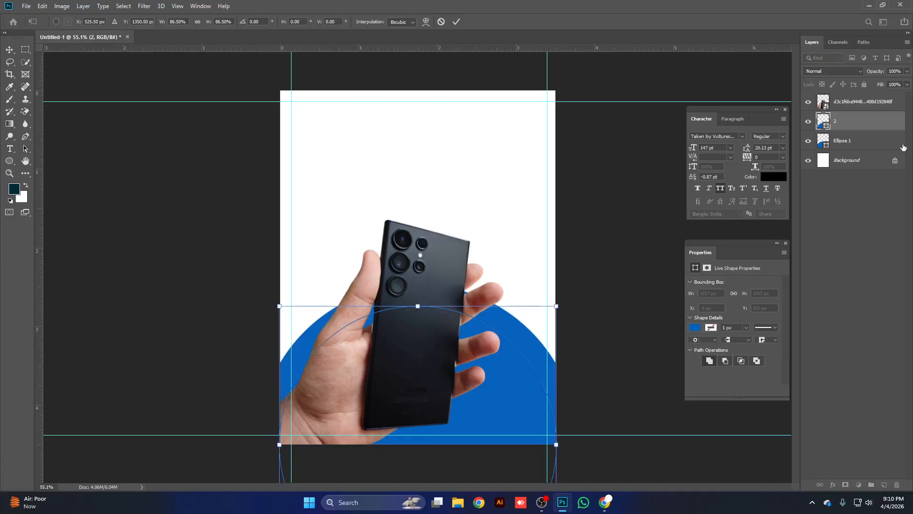
{"action": "double_click", "coordinate": [826, 127]}
{"action": "left_click_drag", "start_coordinate": [445, 336], "coordinate": [188, 165]}
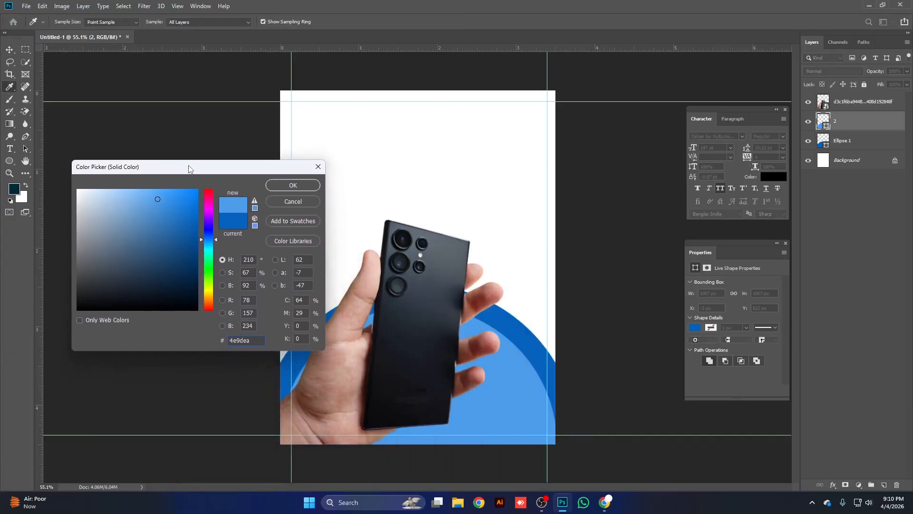
{"action": "left_click", "coordinate": [275, 185]}
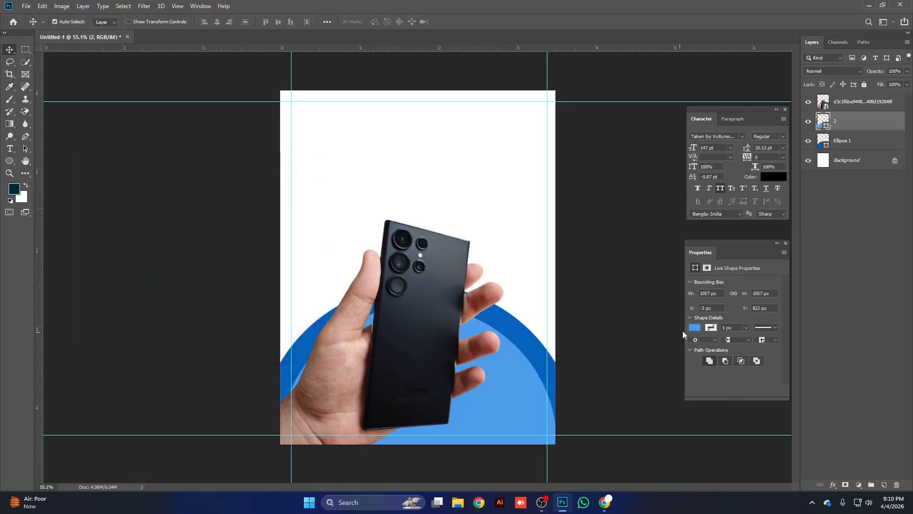
Duplicate the light blue circle layer and fill the copy with dark blue, #0f487e.
{"action": "key", "text": "ctrl+j"}
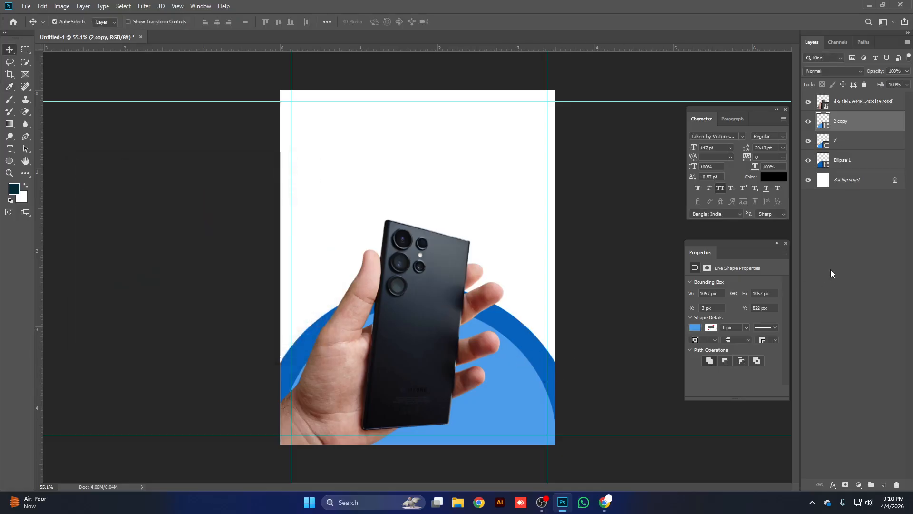
{"action": "double_click", "coordinate": [823, 122]}
{"action": "left_click", "coordinate": [836, 126]}
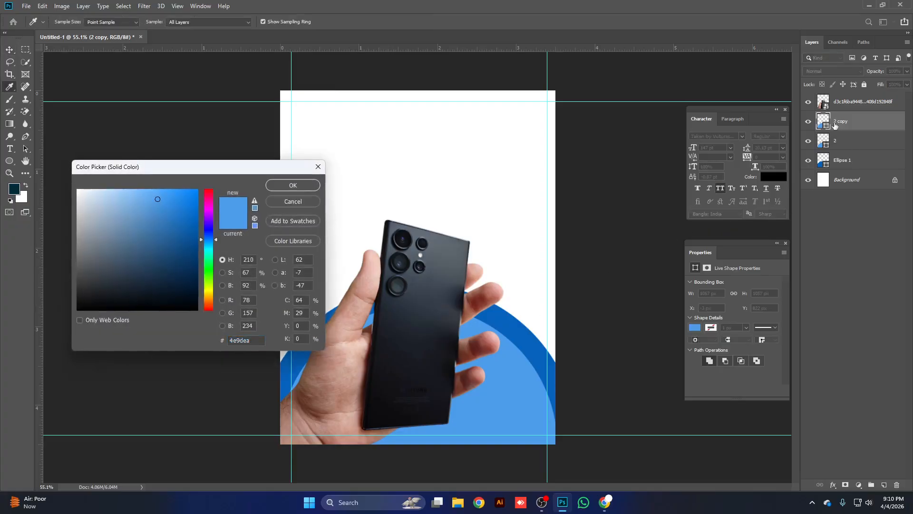
{"action": "left_click", "coordinate": [177, 240]}
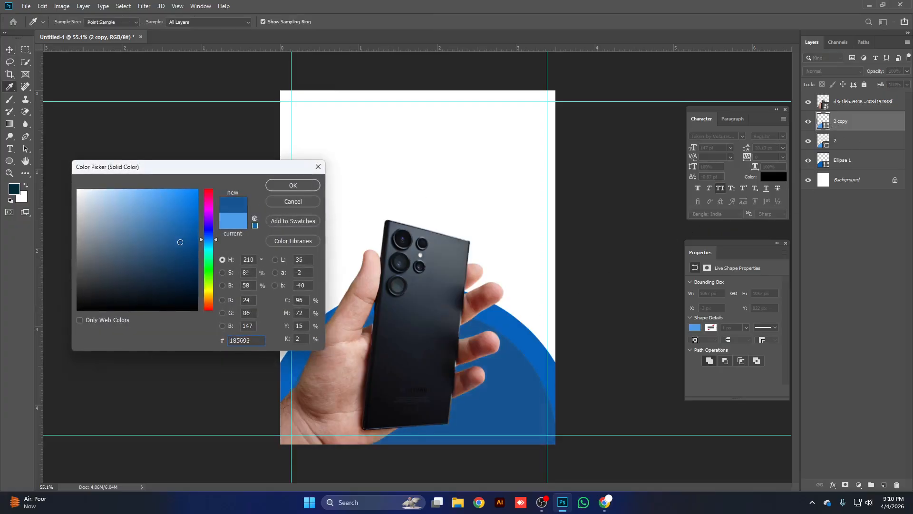
{"action": "left_click_drag", "start_coordinate": [179, 242], "coordinate": [183, 250]}
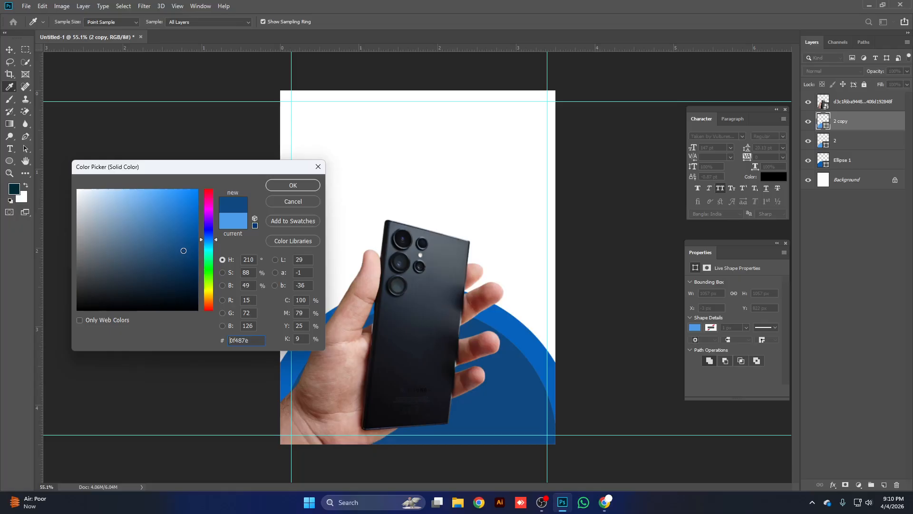
{"action": "left_click", "coordinate": [293, 185]}
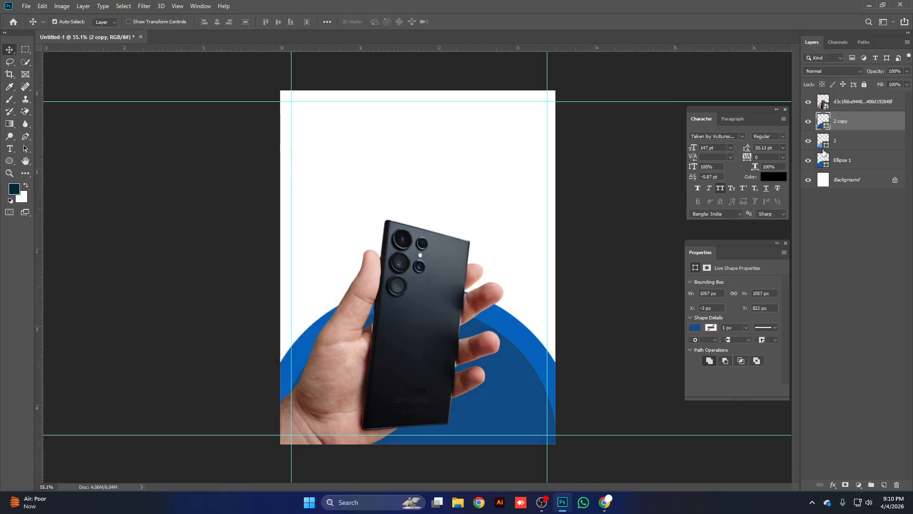
Shrink the dark blue circle around its centre to 917 x 917 px, inside the light blue one.
{"action": "key", "text": "ctrl+t"}
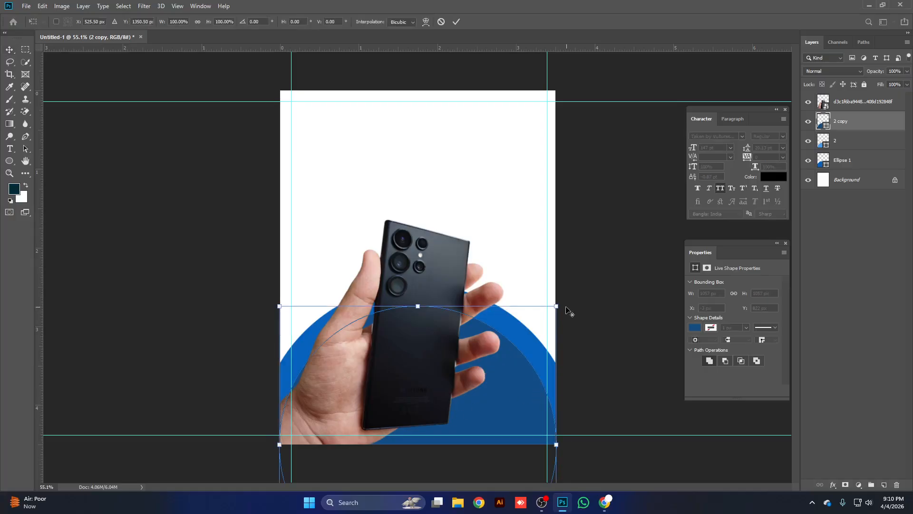
{"action": "left_click_drag", "start_coordinate": [556, 306], "coordinate": [542, 328]}
{"action": "key", "text": "Return"}
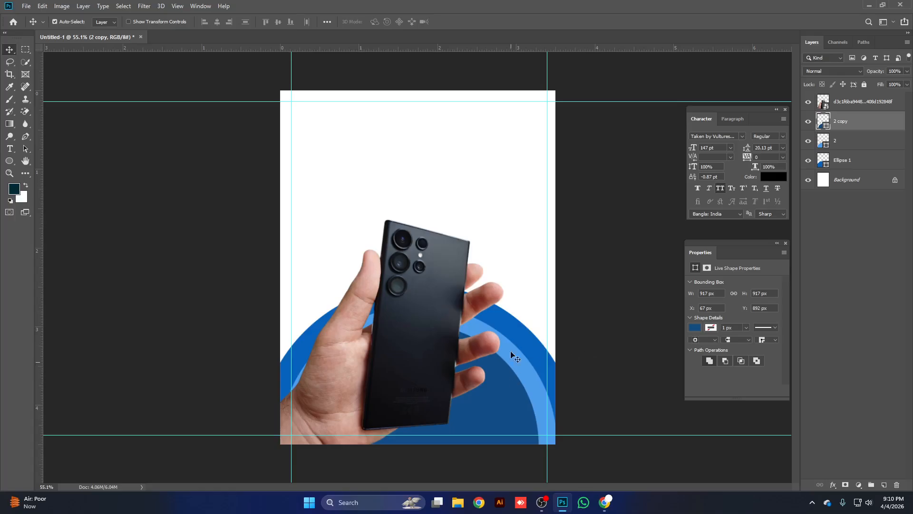
Rotate the phone-in-hand cutout to a 0.11° angle and move it against the poster's left edge, centred at about X 463, Y 796 px.
{"action": "left_click", "coordinate": [419, 344]}
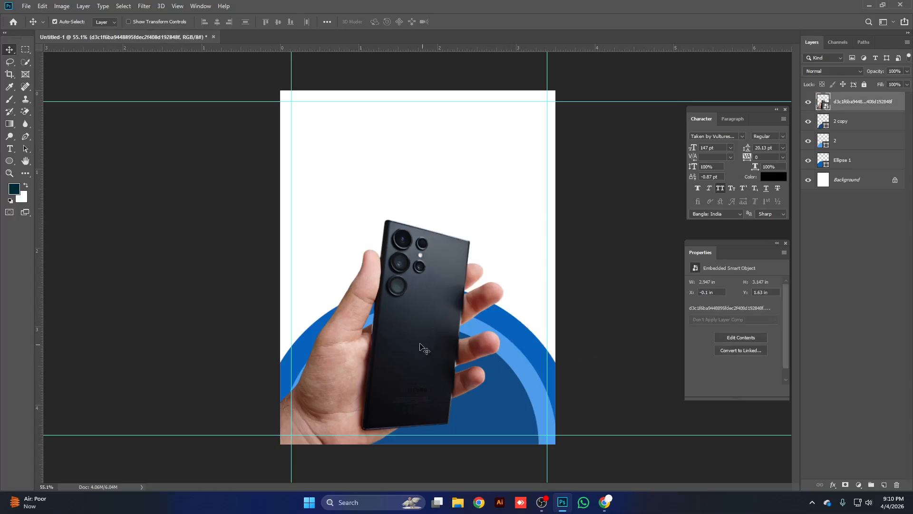
{"action": "left_click_drag", "start_coordinate": [420, 343], "coordinate": [419, 325]}
{"action": "key", "text": "ctrl+t"}
{"action": "left_click_drag", "start_coordinate": [561, 238], "coordinate": [580, 249]}
{"action": "left_click_drag", "start_coordinate": [514, 259], "coordinate": [466, 263]}
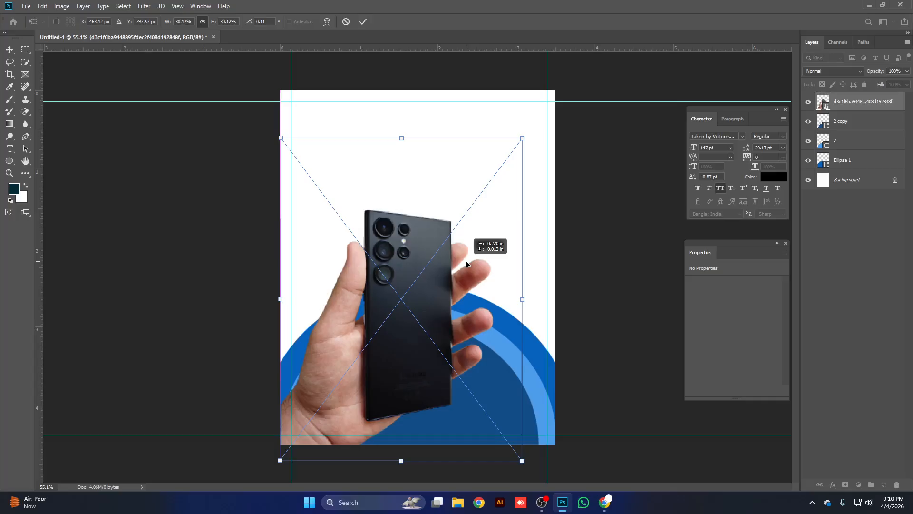
{"action": "left_click_drag", "start_coordinate": [466, 263], "coordinate": [466, 264]}
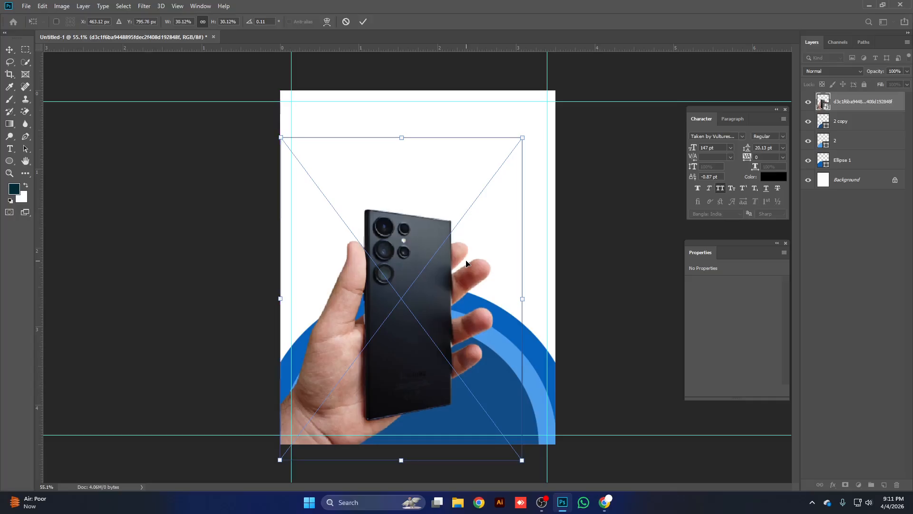
{"action": "key", "text": "Return"}
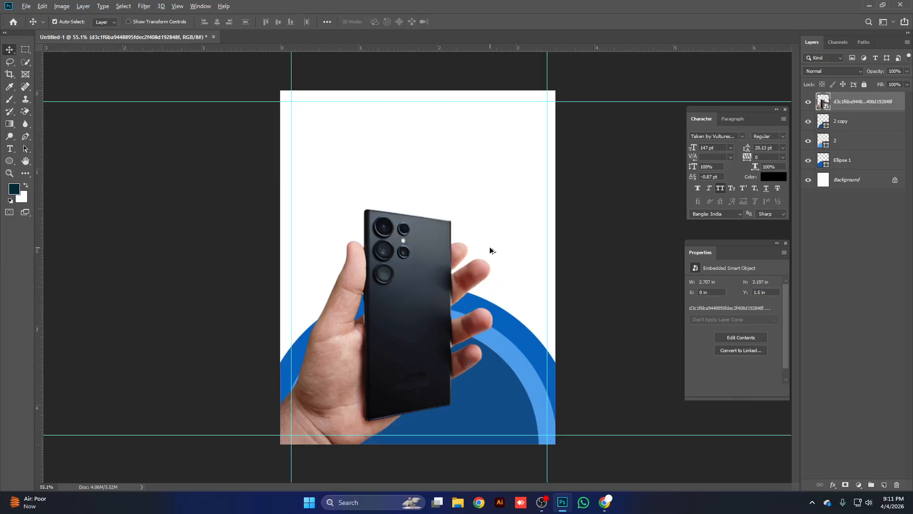
{"action": "scroll", "coordinate": [490, 250], "scroll_direction": "down", "scroll_amount": 1}
{"action": "scroll", "coordinate": [490, 250], "scroll_direction": "up", "scroll_amount": 3}
{"action": "scroll", "coordinate": [490, 250], "scroll_direction": "down", "scroll_amount": 2}
{"action": "scroll", "coordinate": [477, 242], "scroll_direction": "down", "scroll_amount": 1}
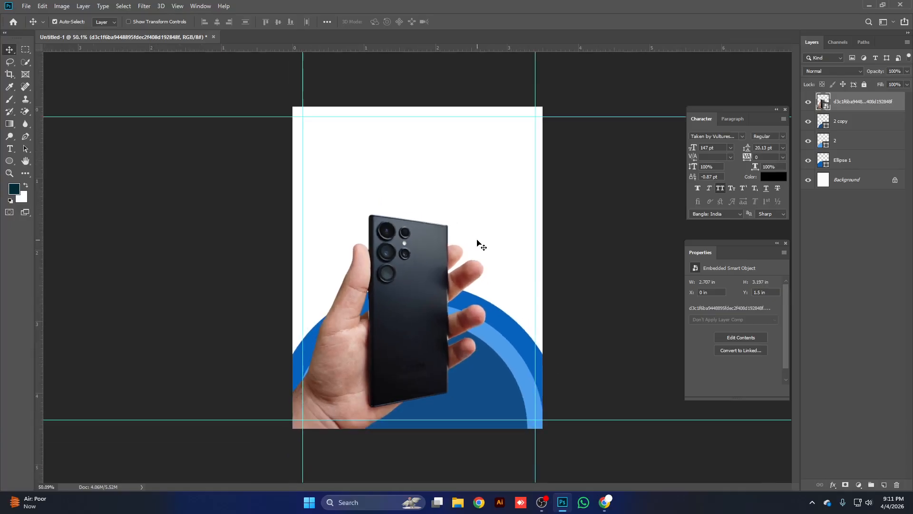
{"action": "scroll", "coordinate": [477, 242], "scroll_direction": "up", "scroll_amount": 2}
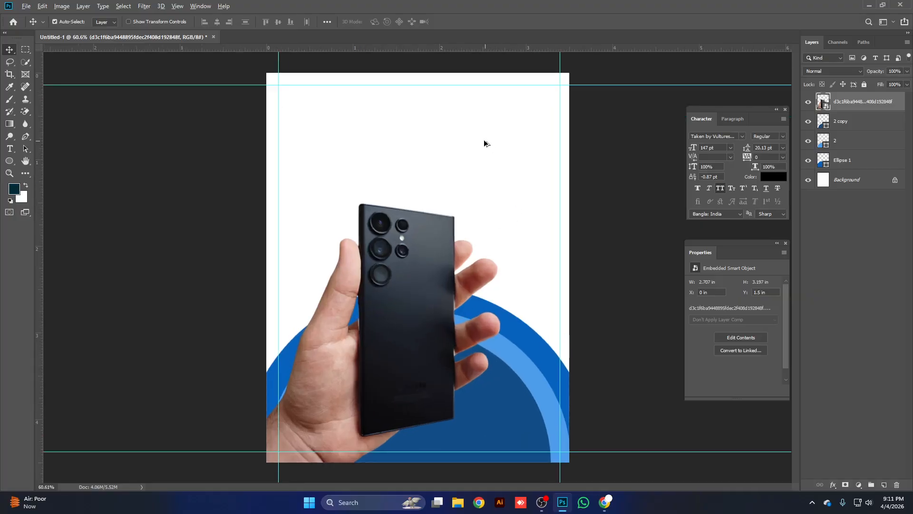
Switch to Pinterest in Chrome, look through the related phone posters, study the "Great design Speaks louder than words" pin, and return to Photoshop.
{"action": "left_click", "coordinate": [9, 148]}
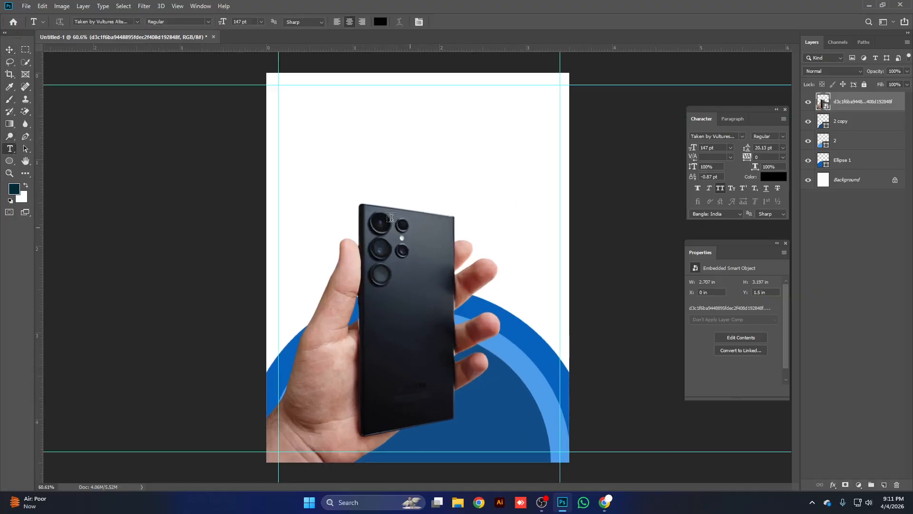
{"action": "left_click", "coordinate": [605, 502]}
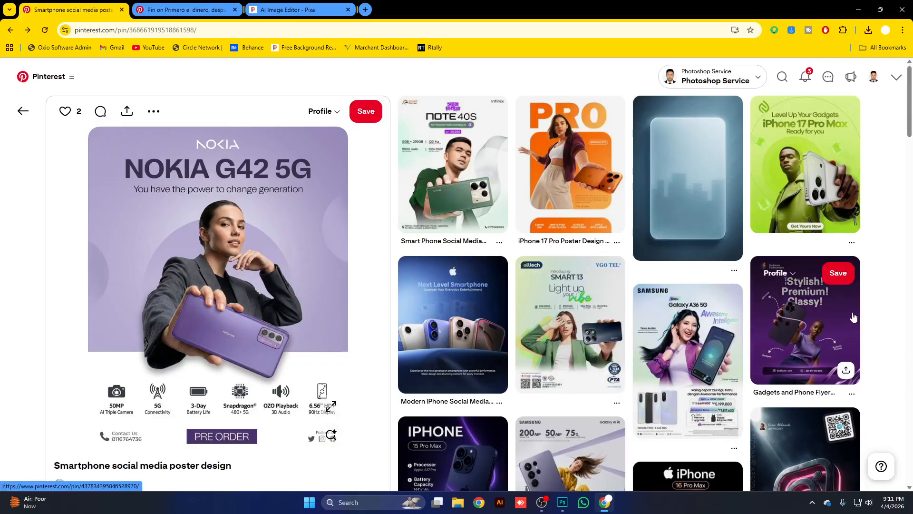
{"action": "scroll", "coordinate": [853, 317], "scroll_direction": "down", "scroll_amount": 6}
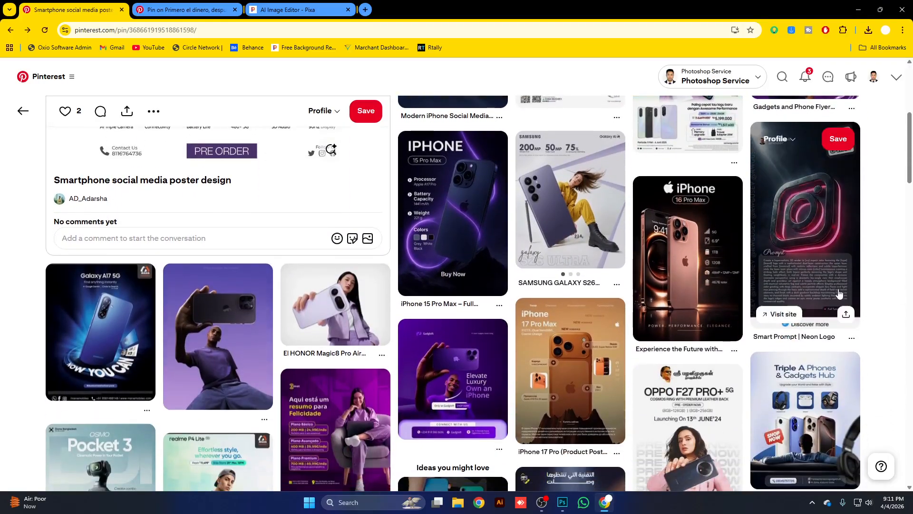
{"action": "scroll", "coordinate": [754, 286], "scroll_direction": "down", "scroll_amount": 4}
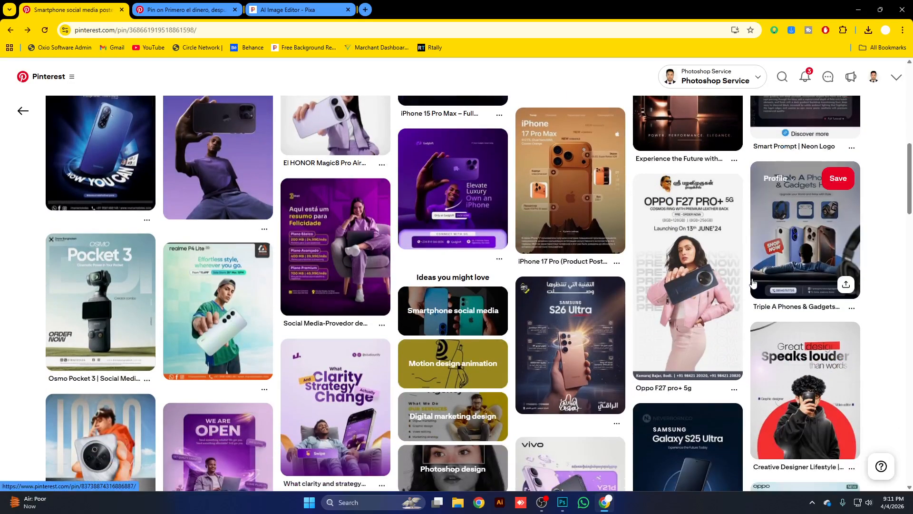
{"action": "scroll", "coordinate": [752, 282], "scroll_direction": "down", "scroll_amount": 3}
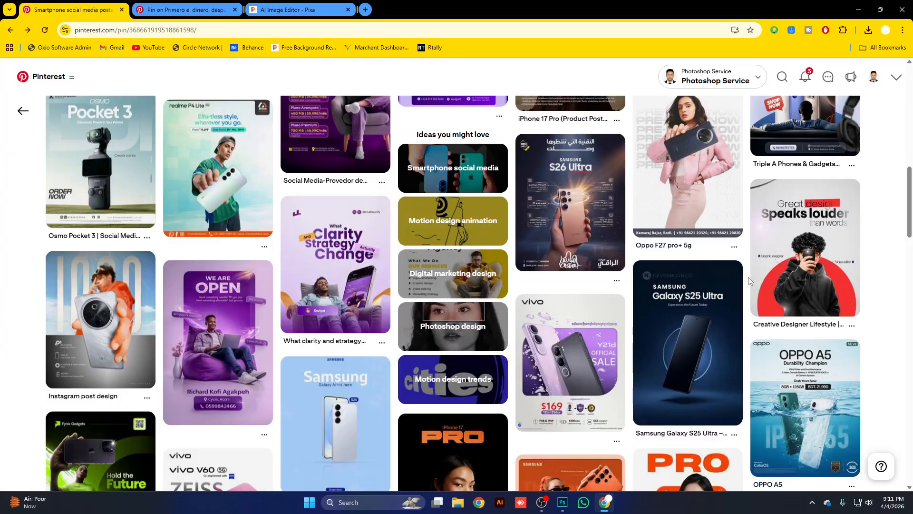
{"action": "left_click", "coordinate": [803, 228]}
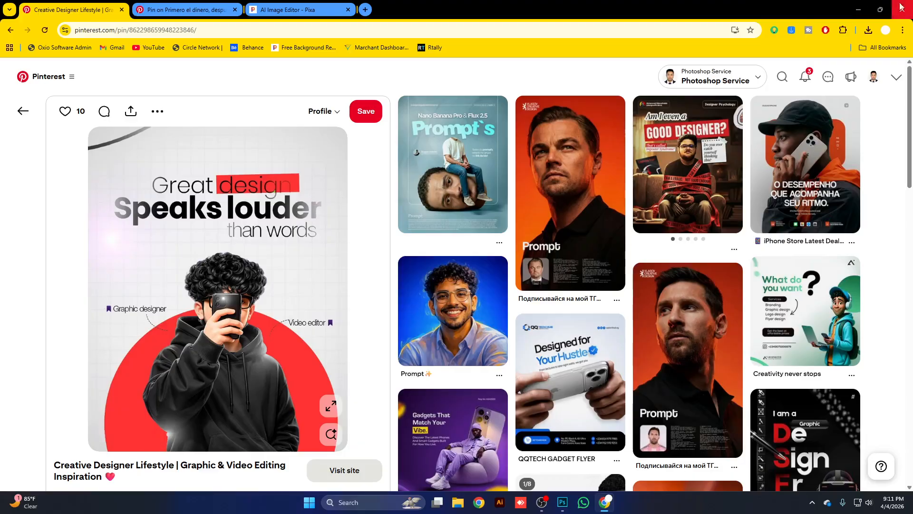
{"action": "left_click", "coordinate": [859, 10]}
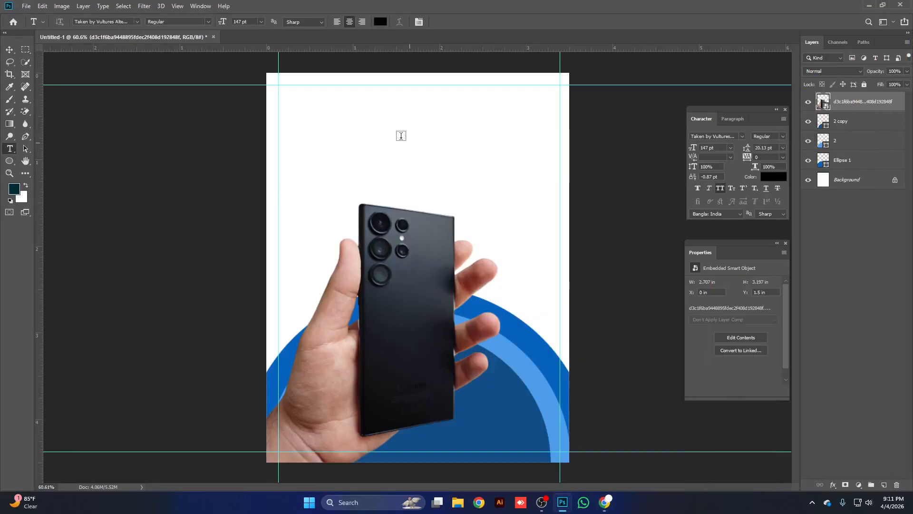
Start a text layer above the phone and set its font to Outfit ExtraLight at 25 pt.
{"action": "left_click", "coordinate": [545, 191]}
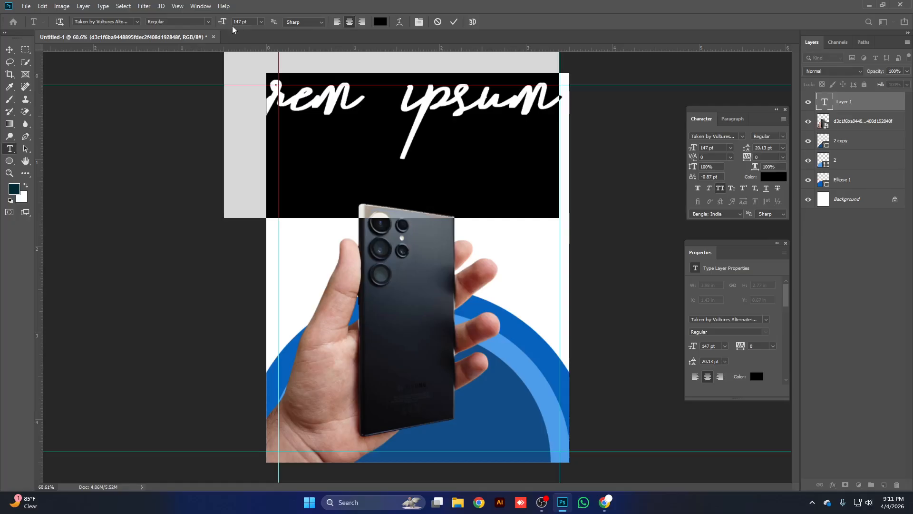
{"action": "left_click_drag", "start_coordinate": [223, 24], "coordinate": [177, 36]}
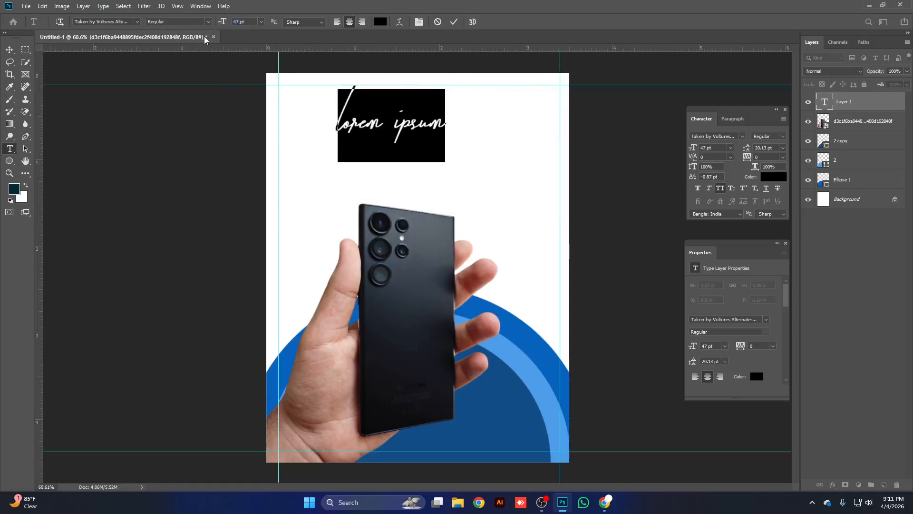
{"action": "left_click", "coordinate": [113, 23]}
{"action": "type", "text": "p"}
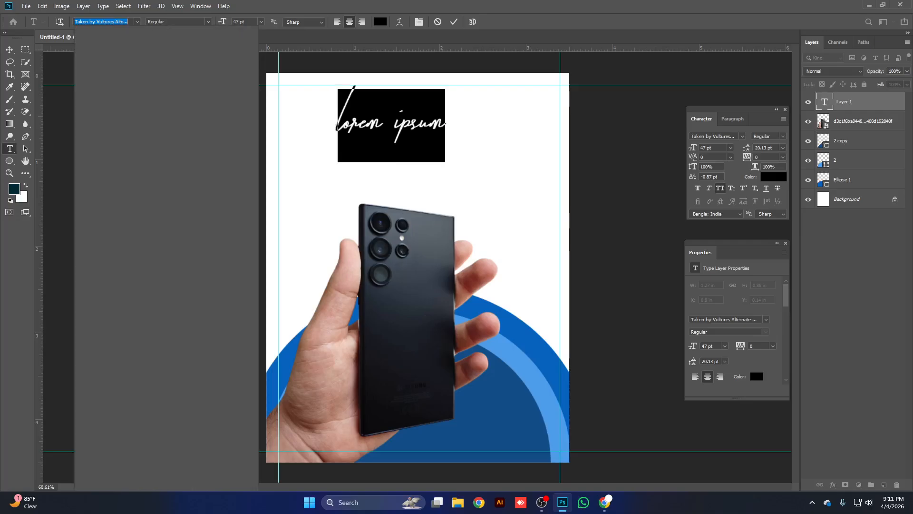
{"action": "type", "text": "out"}
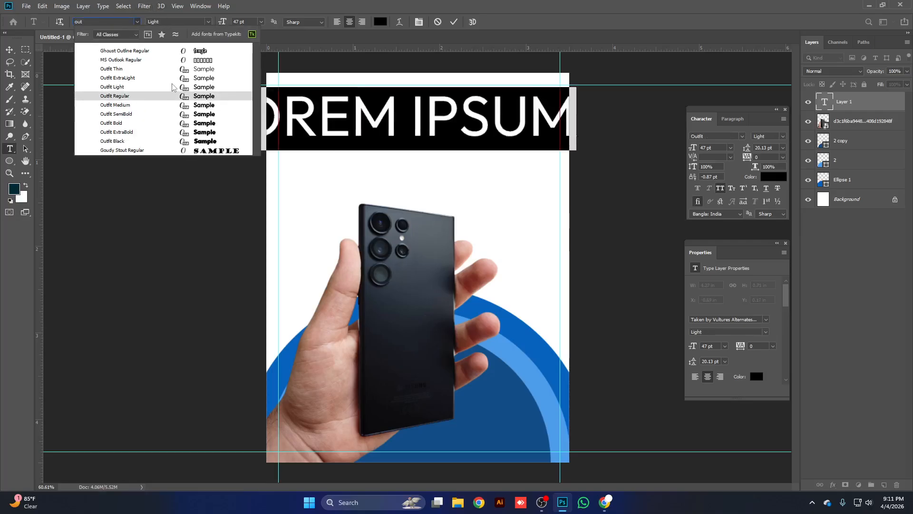
{"action": "left_click", "coordinate": [172, 79]}
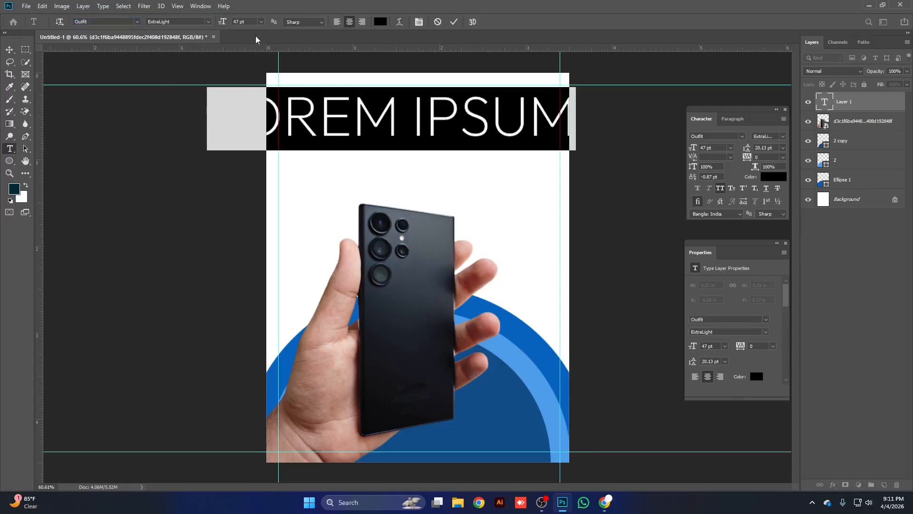
{"action": "left_click_drag", "start_coordinate": [220, 22], "coordinate": [208, 27]}
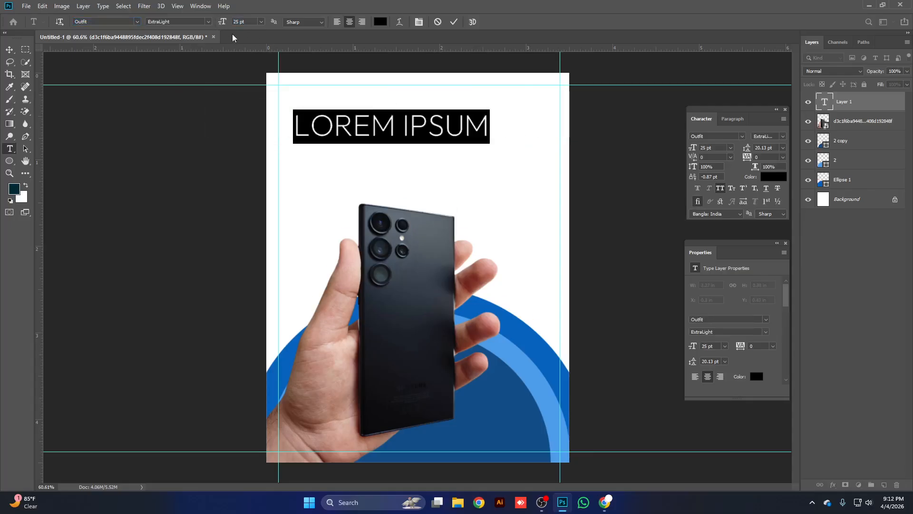
Enter SAMSUNG as the headline above the phone, commit the text and reopen it for editing.
{"action": "type", "text": "SA"}
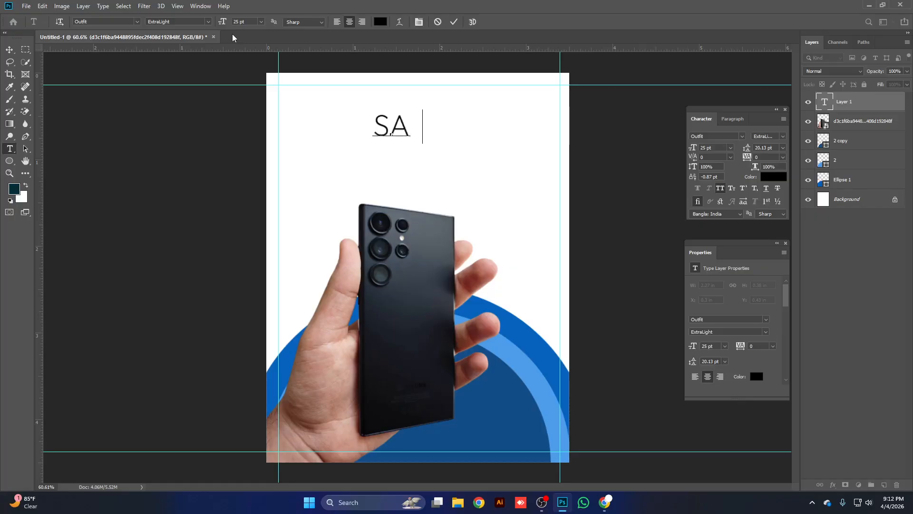
{"action": "type", "text": "MSUN G"}
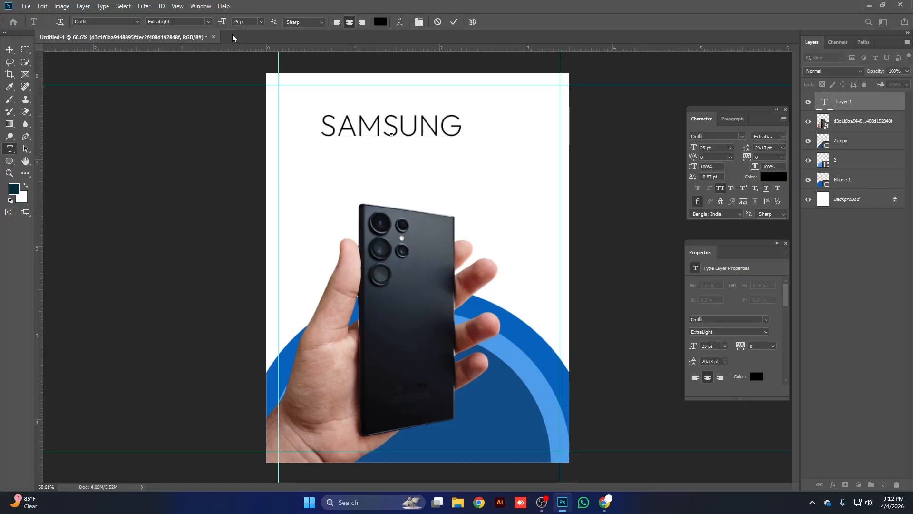
{"action": "key", "text": "ctrl+a"}
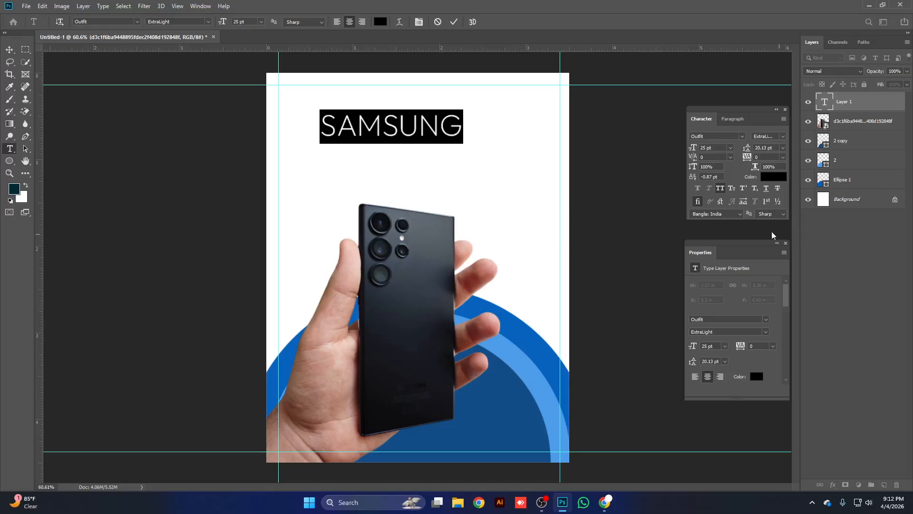
{"action": "left_click", "coordinate": [454, 22]}
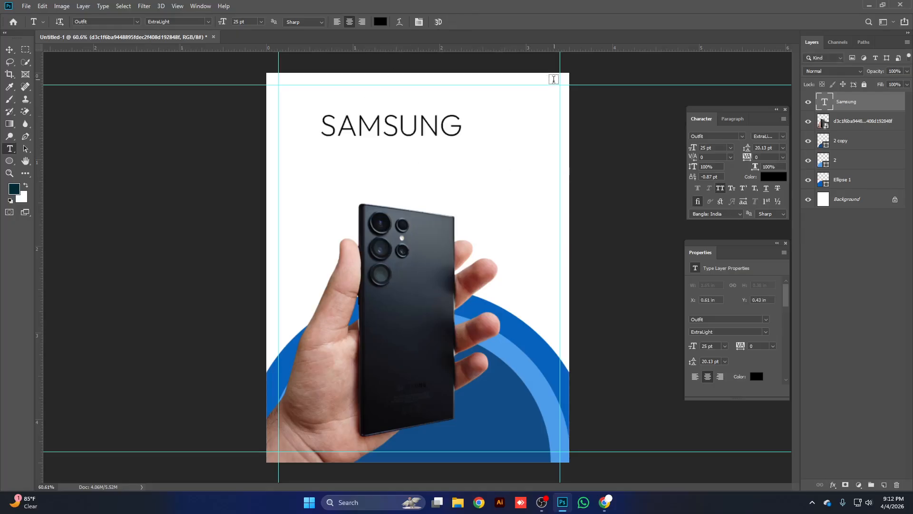
{"action": "left_click", "coordinate": [420, 130]}
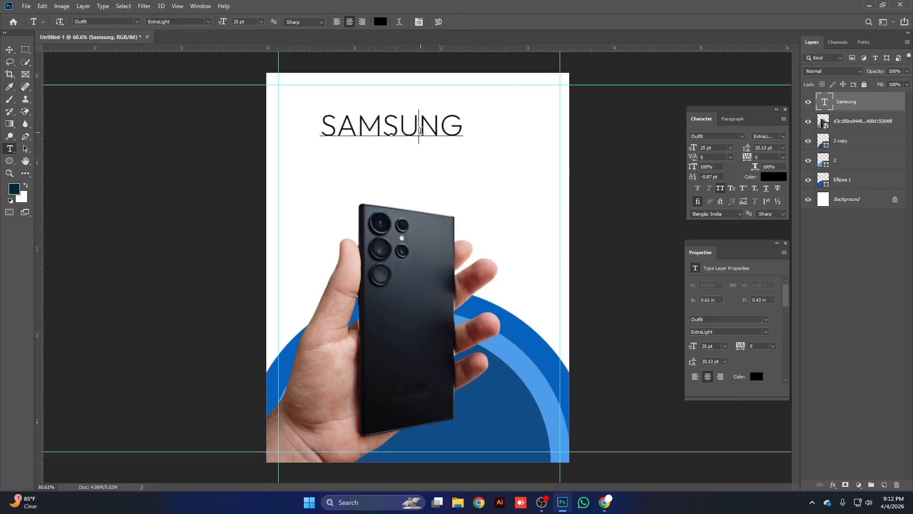
Try the Medium, Light and Thin weights of Outfit on the SAMSUNG headline.
{"action": "left_click", "coordinate": [208, 22]}
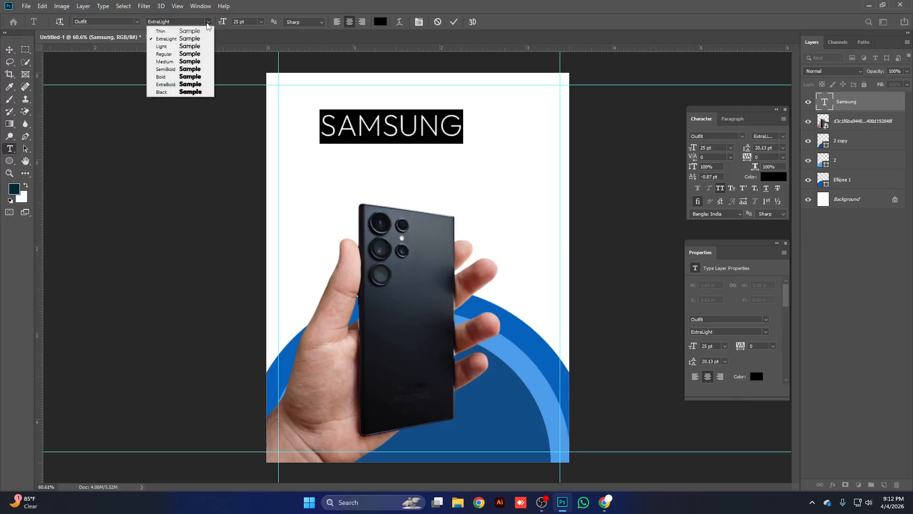
{"action": "left_click", "coordinate": [187, 61]}
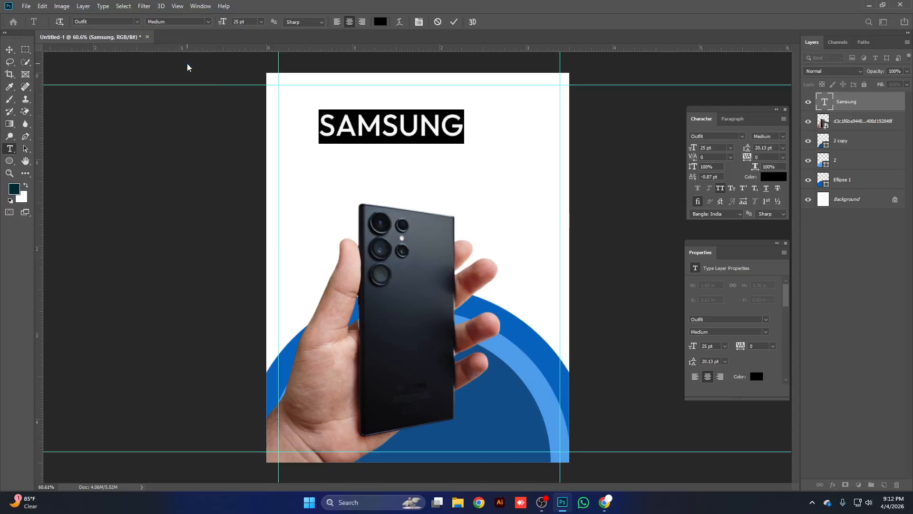
{"action": "left_click", "coordinate": [208, 22]}
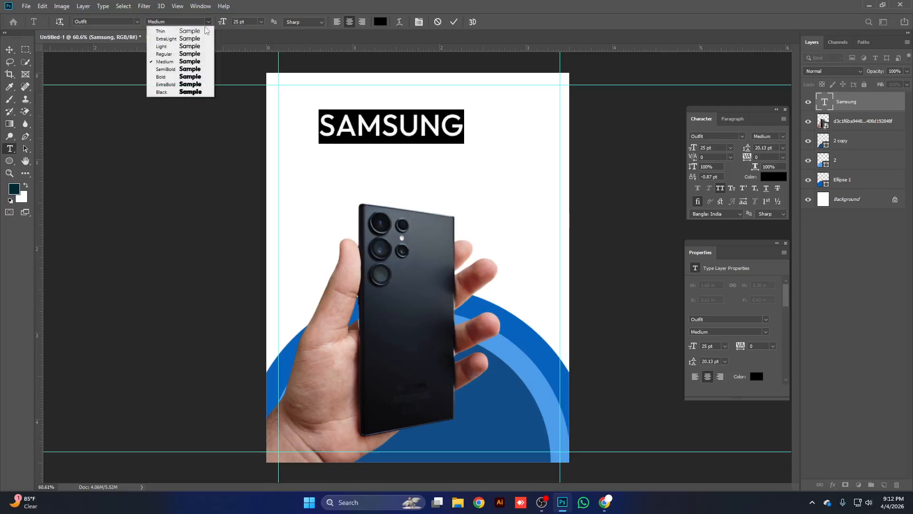
{"action": "left_click", "coordinate": [196, 46]}
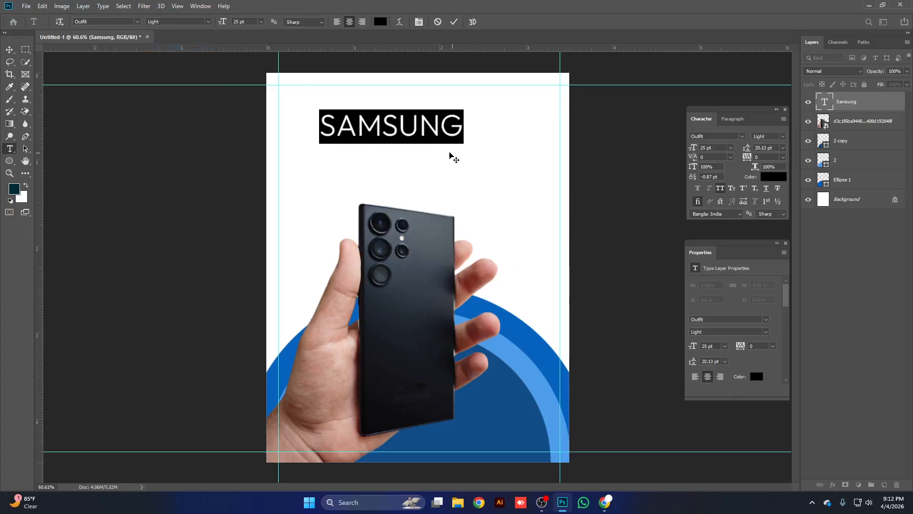
{"action": "left_click", "coordinate": [207, 22]}
{"action": "left_click", "coordinate": [197, 31]}
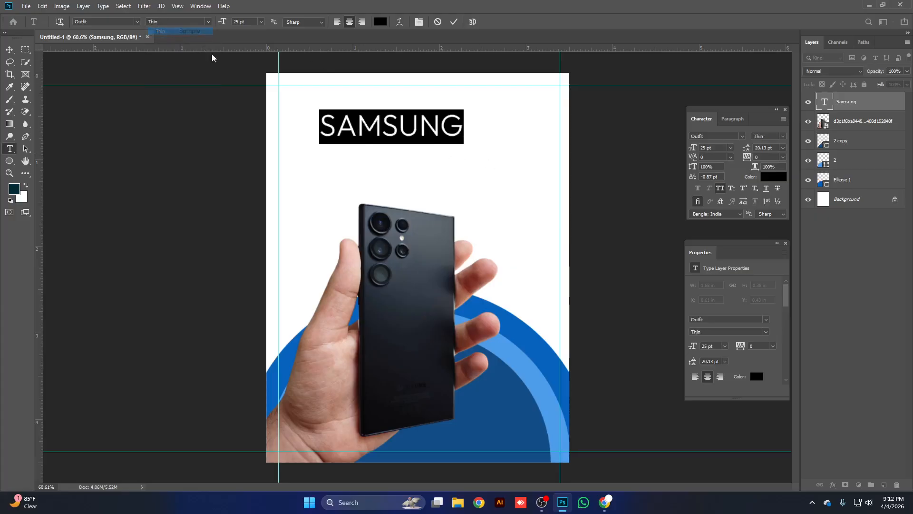
Change the SAMSUNG headline's font to Branding Pro Light Italic.
{"action": "left_click", "coordinate": [136, 22]}
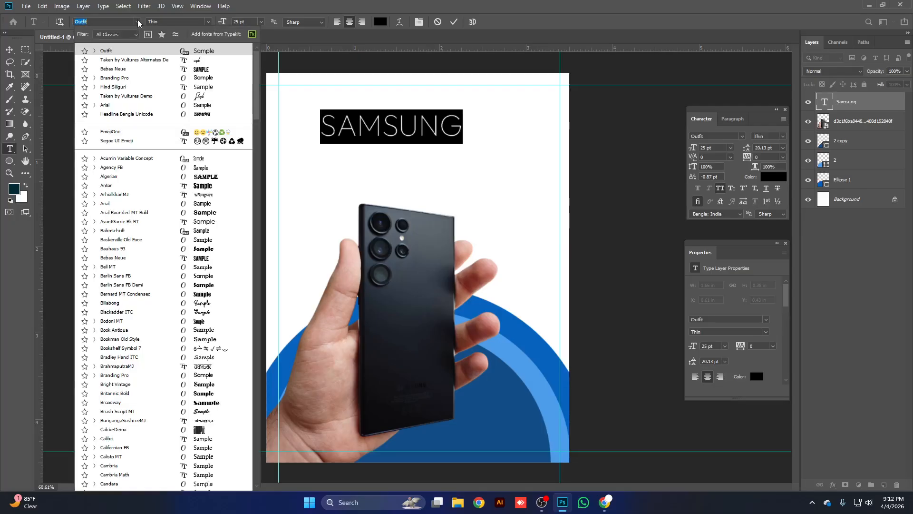
{"action": "type", "text": "ra"}
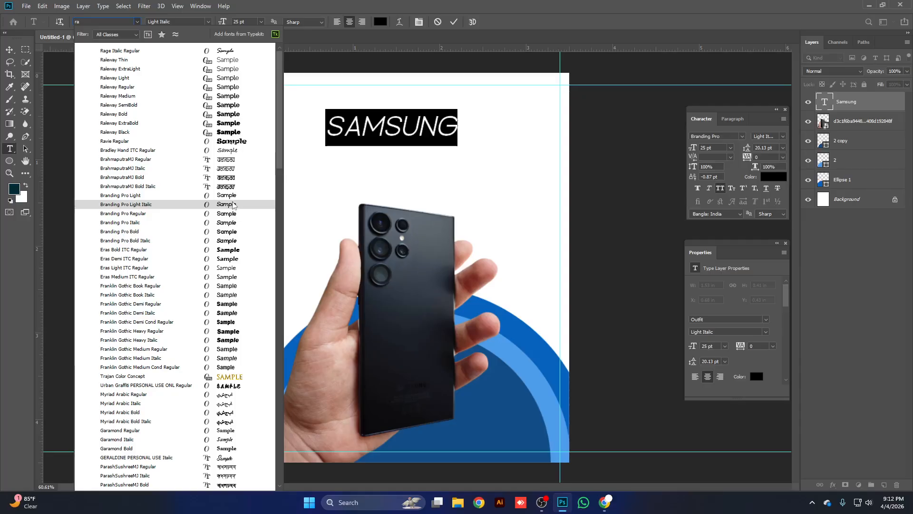
{"action": "left_click", "coordinate": [233, 204]}
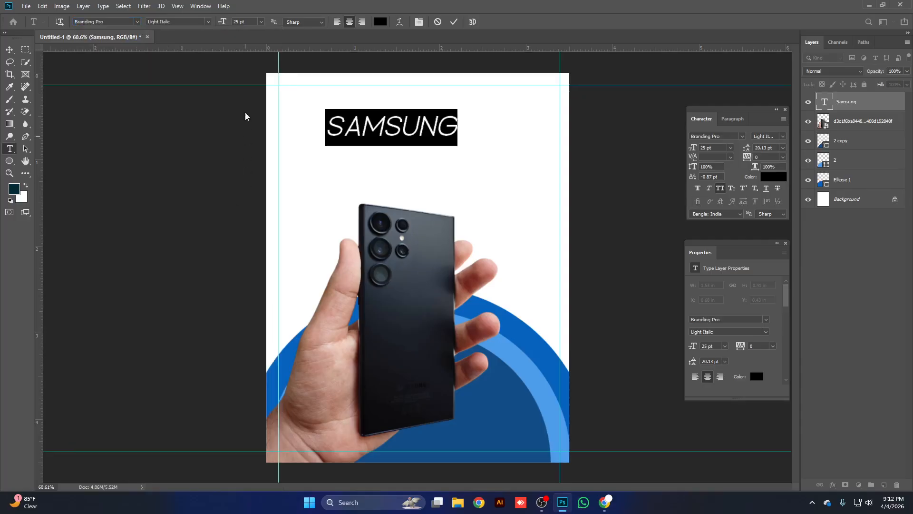
Try Branding Pro's Light and Italic styles on the SAMSUNG headline and return it to Light Italic.
{"action": "left_click", "coordinate": [210, 19]}
{"action": "left_click", "coordinate": [198, 30]}
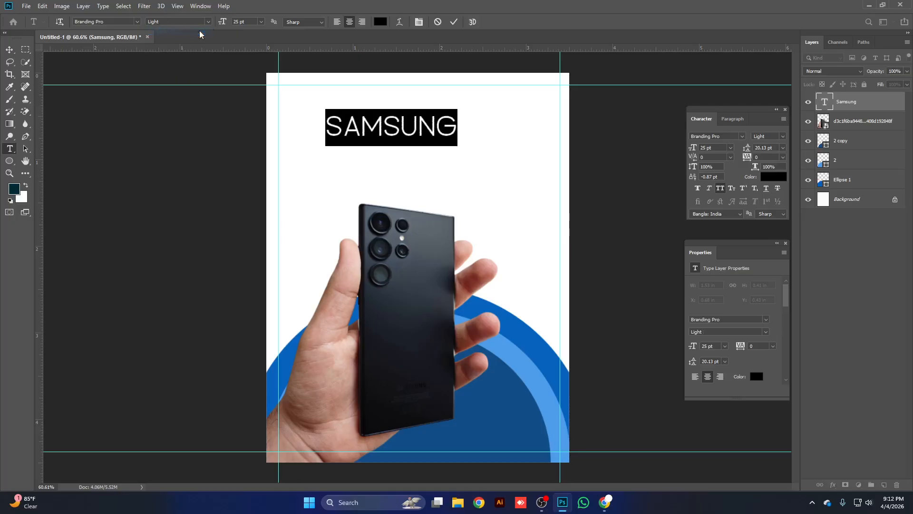
{"action": "left_click", "coordinate": [204, 20]}
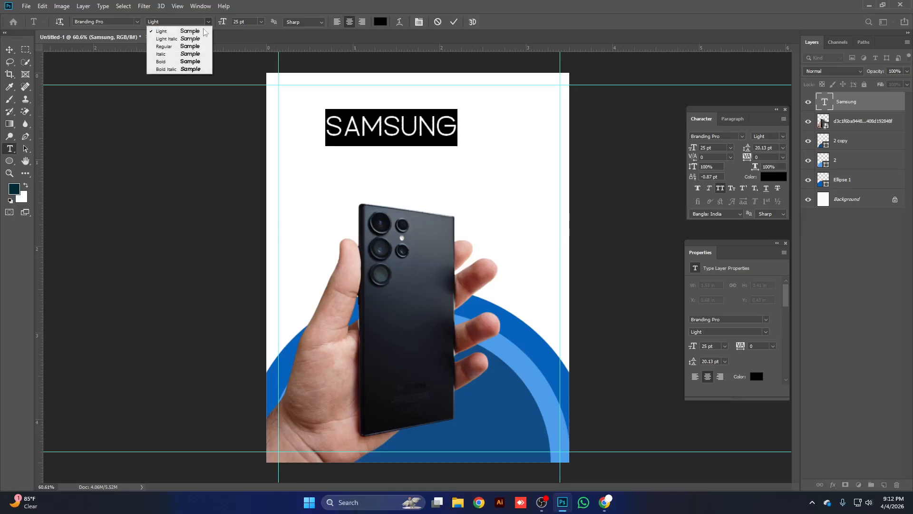
{"action": "left_click", "coordinate": [201, 54]}
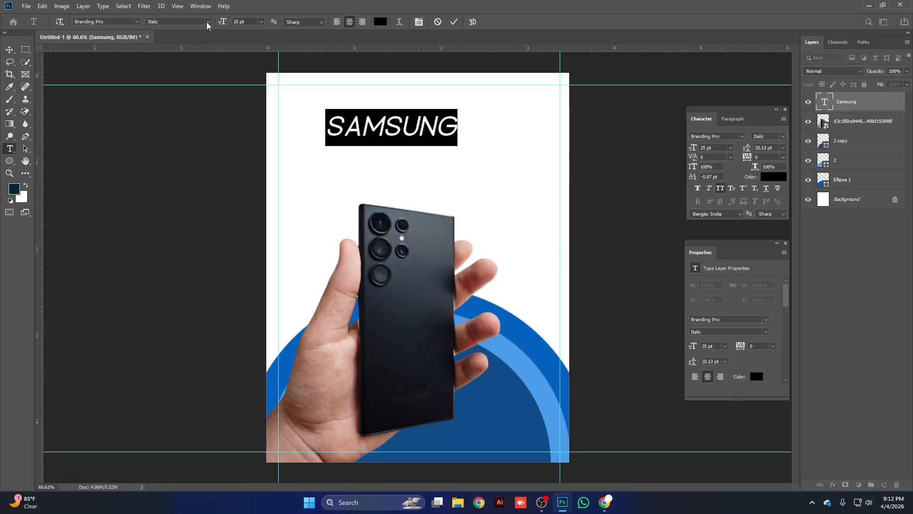
{"action": "left_click", "coordinate": [206, 21]}
{"action": "left_click", "coordinate": [202, 39]}
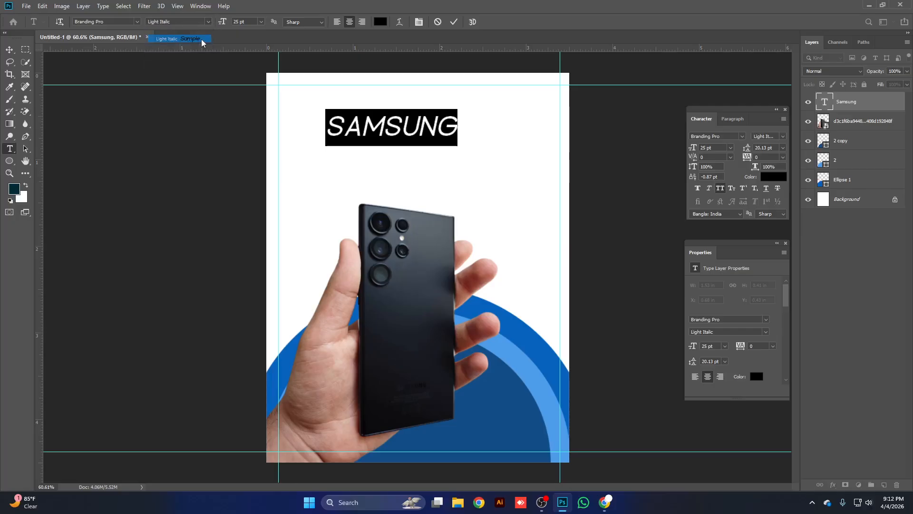
Commit the SAMSUNG text, scale it down to about 9.5 pt and move it to the poster's upper right, at about X 2.36, Y 0.37 in.
{"action": "left_click", "coordinate": [7, 53]}
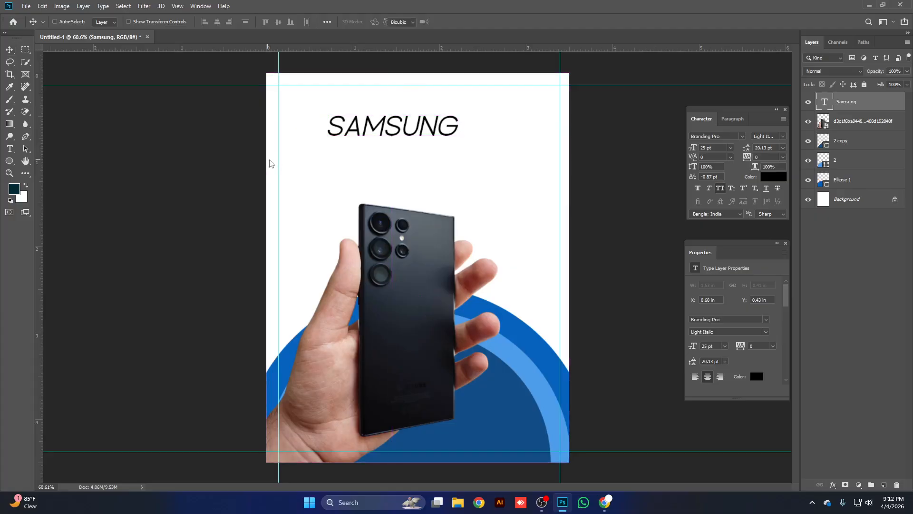
{"action": "key", "text": "ctrl+t"}
{"action": "left_click_drag", "start_coordinate": [452, 132], "coordinate": [501, 115]}
{"action": "key", "text": "Return"}
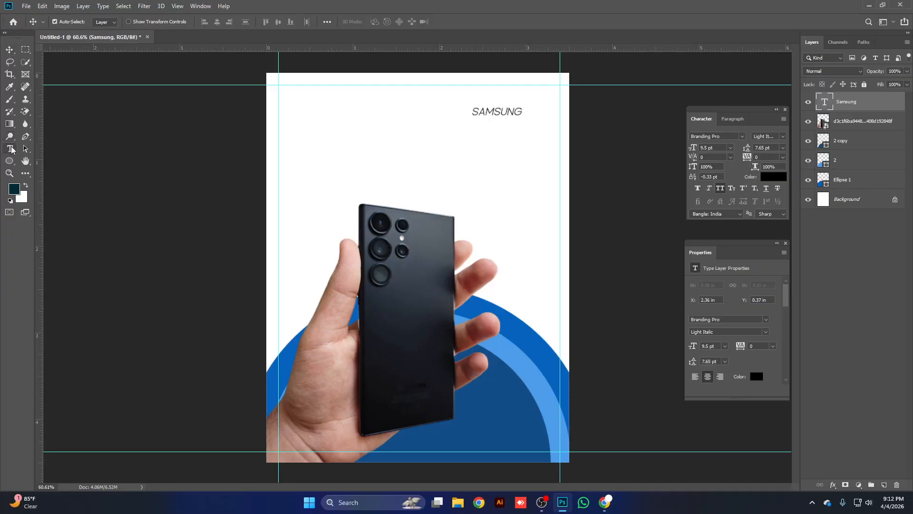
Add a new text layer reading GALAXY above the phone.
{"action": "left_click", "coordinate": [9, 148]}
{"action": "left_click", "coordinate": [370, 163]}
{"action": "type", "text": "G"}
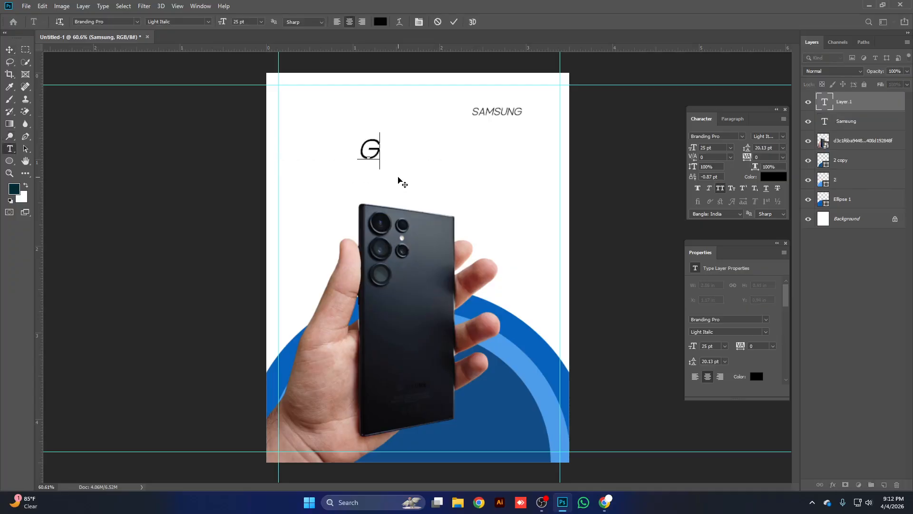
{"action": "type", "text": "ALA"}
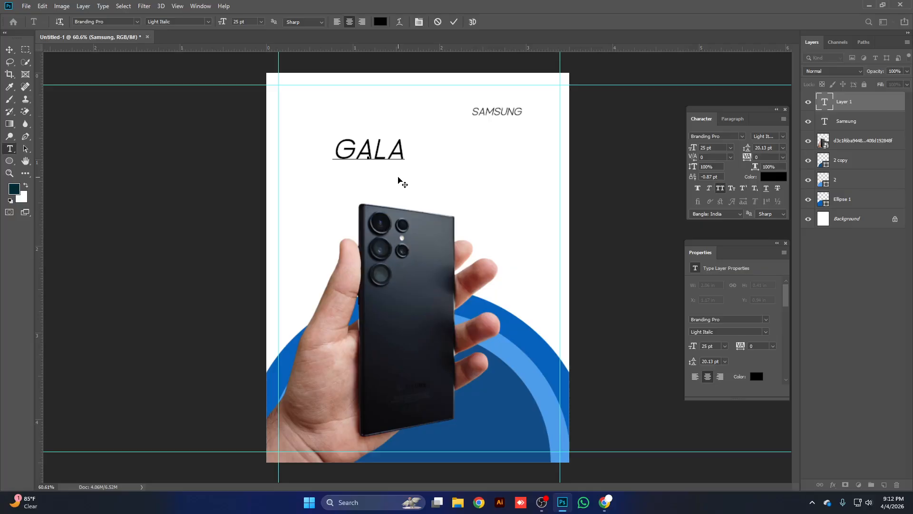
{"action": "type", "text": "XY"}
Set the whole GALAXY text to Outfit SemiBold and commit it.
{"action": "key", "text": "ctrl+a"}
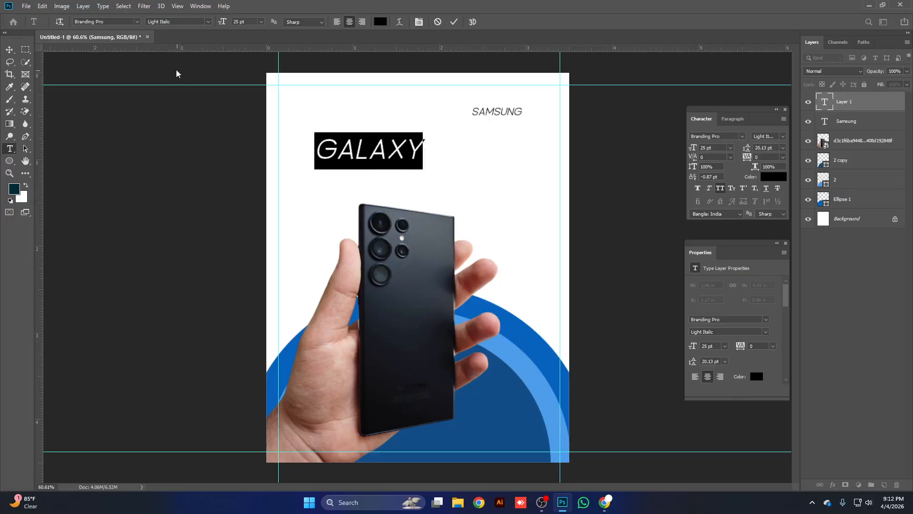
{"action": "left_click", "coordinate": [124, 22]}
{"action": "type", "text": "out"}
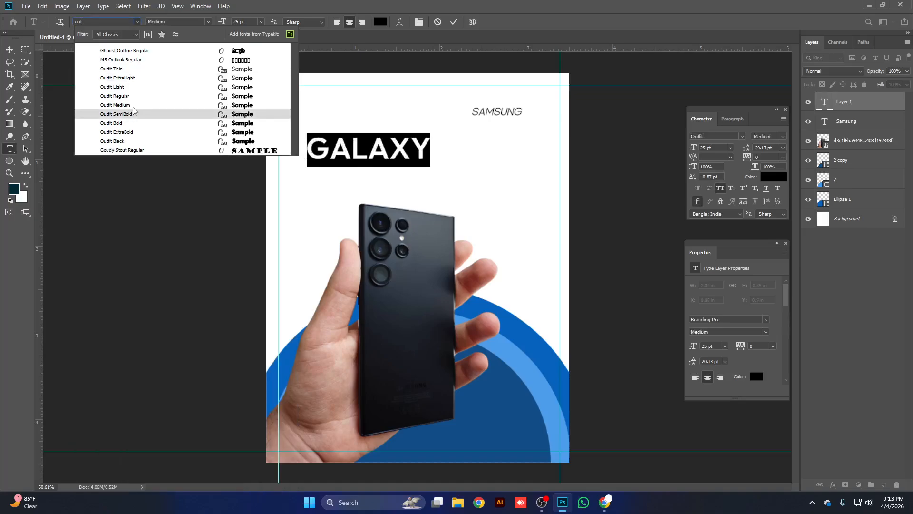
{"action": "left_click", "coordinate": [135, 115]}
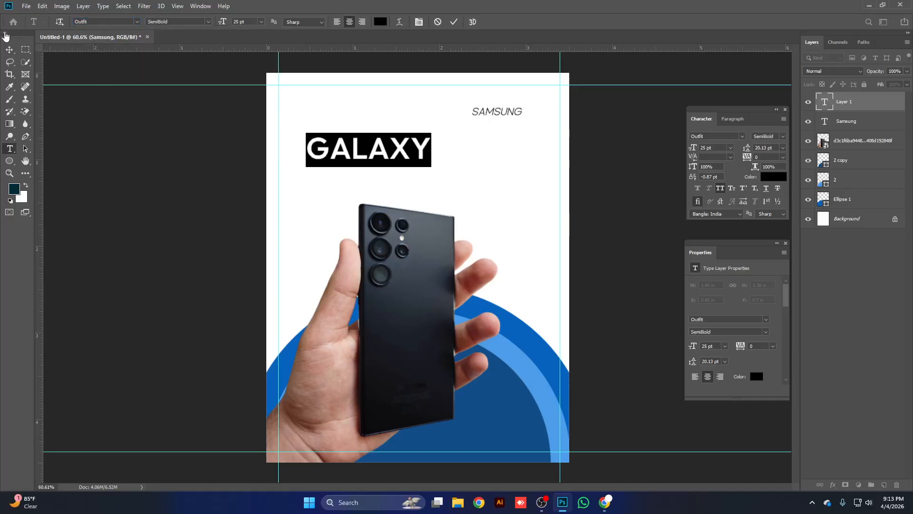
{"action": "key", "text": "ctrl+Return"}
{"action": "key", "text": "super"}
{"action": "key", "text": "Escape"}
Scale GALAXY down to about 17.28 pt and place it directly beneath SAMSUNG, at about X 1.95, Y 0.48 in.
{"action": "key", "text": "ctrl+t"}
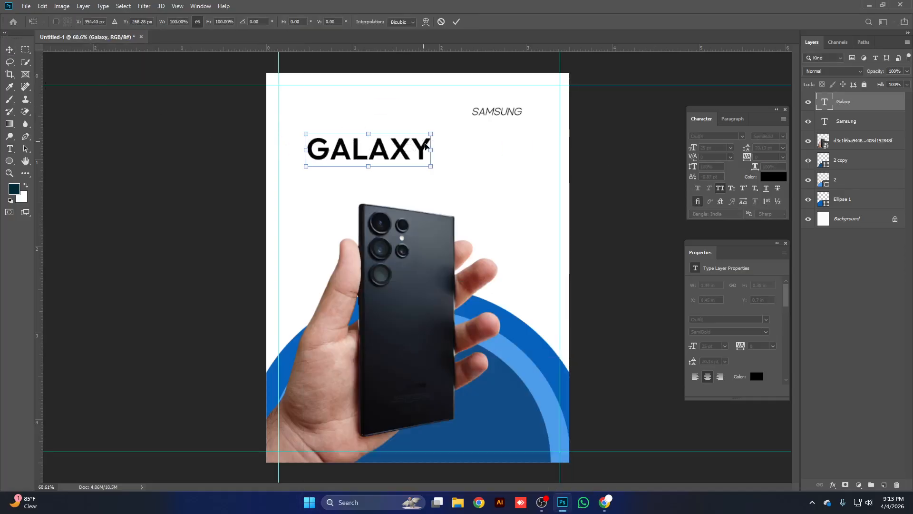
{"action": "left_click_drag", "start_coordinate": [431, 161], "coordinate": [504, 132]}
{"action": "key", "text": "Return"}
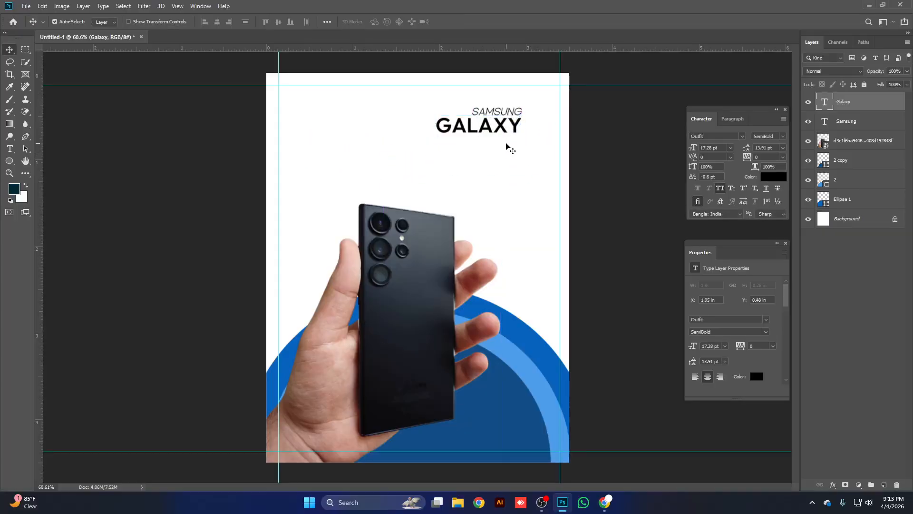
Align the right edges of GALAXY and SAMSUNG, and nudge GALAXY slightly down.
{"action": "left_click", "coordinate": [490, 111], "text": "shift"}
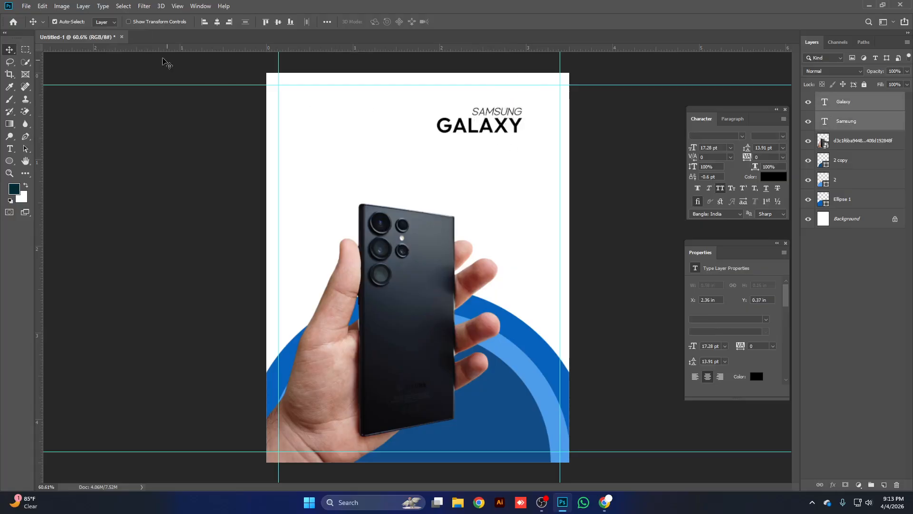
{"action": "left_click", "coordinate": [504, 134]}
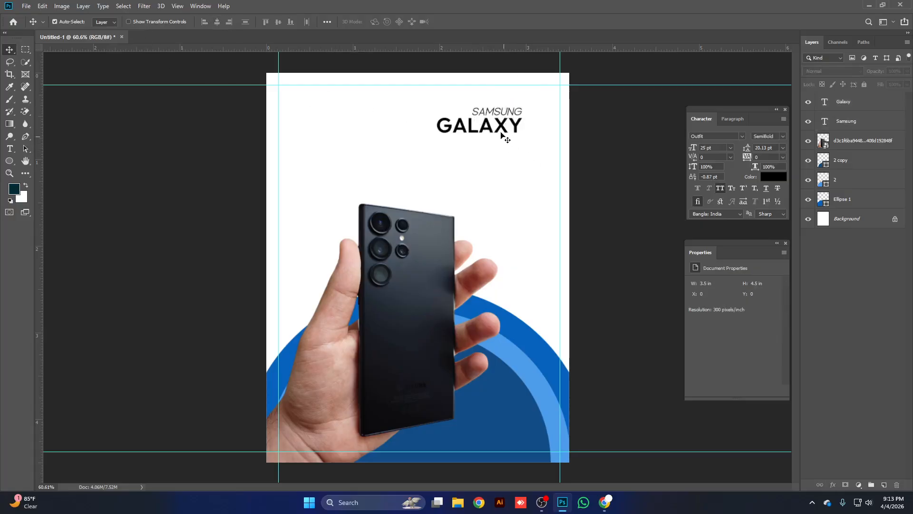
{"action": "key", "text": "Down"}
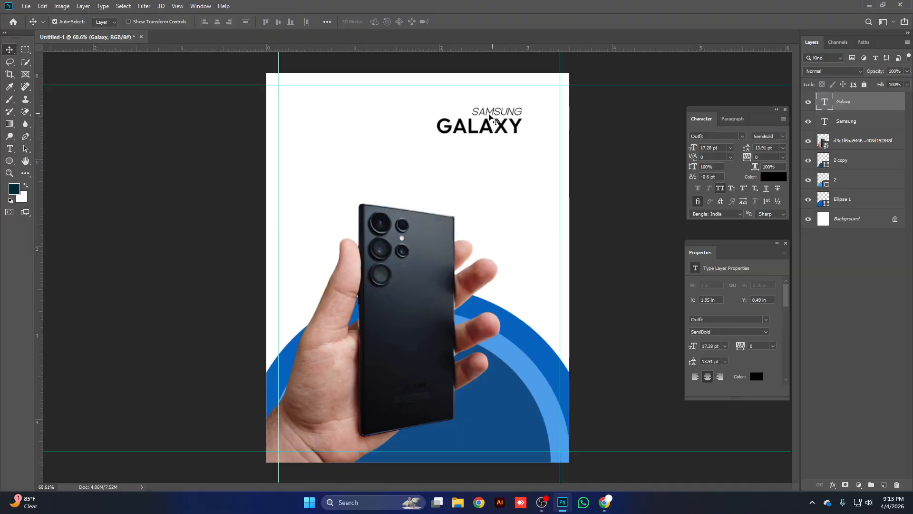
Add a new text layer reading S25 ULTRA above the phone.
{"action": "left_click", "coordinate": [9, 149]}
{"action": "left_click", "coordinate": [354, 157]}
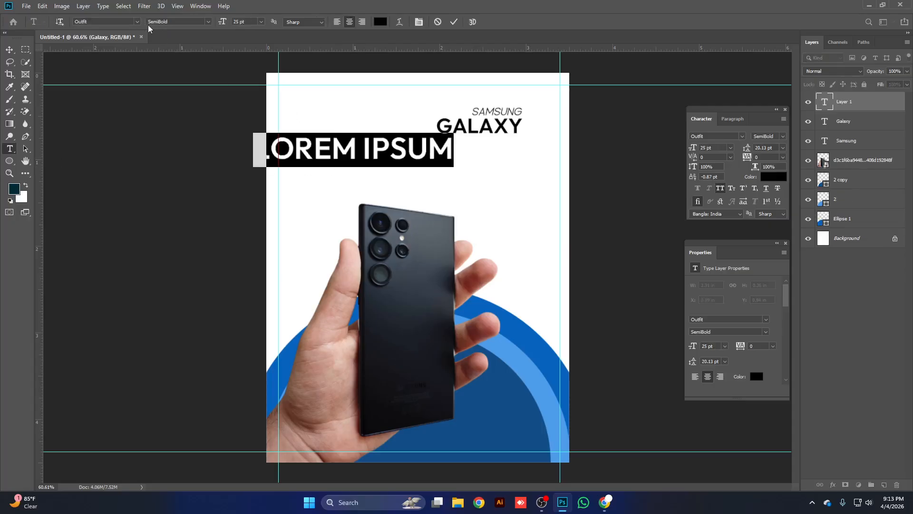
{"action": "type", "text": "S25 "}
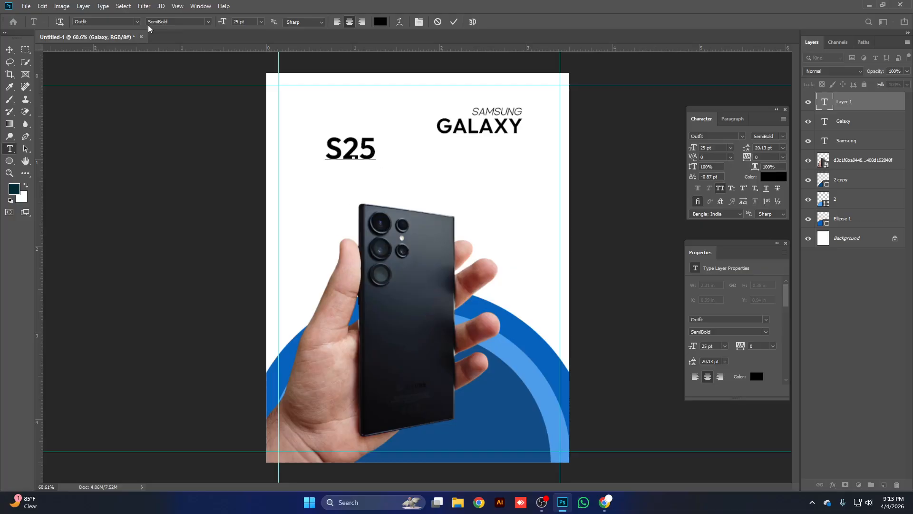
{"action": "type", "text": "ULTR"}
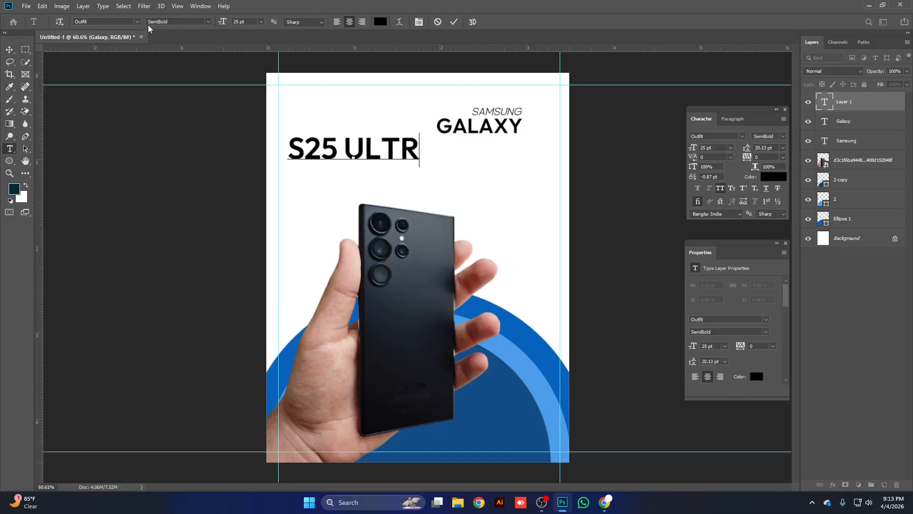
{"action": "type", "text": "A"}
Set the whole S25 ULTRA text to the Light weight of Outfit and commit it.
{"action": "key", "text": "ctrl+a"}
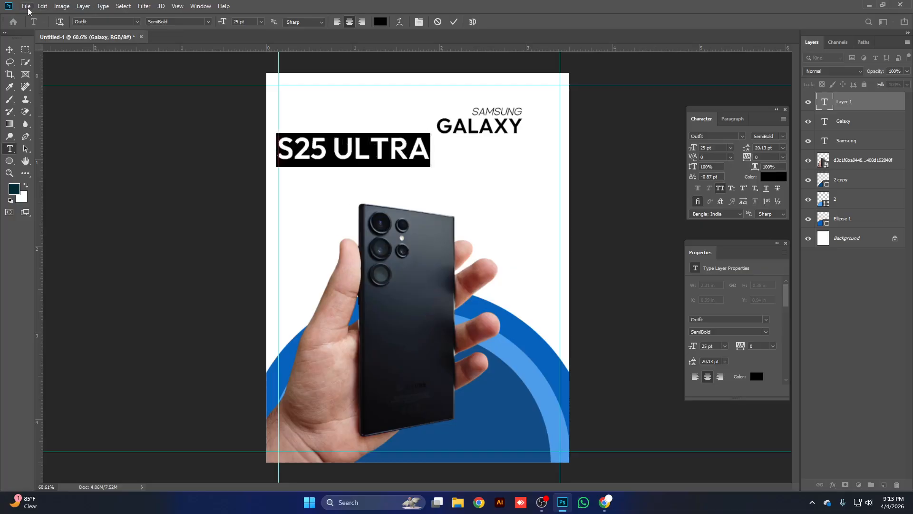
{"action": "left_click", "coordinate": [207, 23]}
{"action": "left_click", "coordinate": [195, 46]}
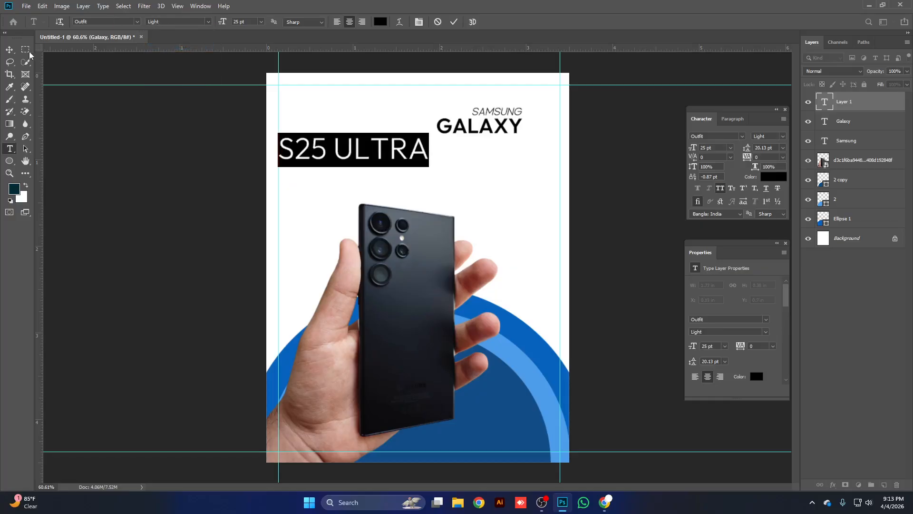
{"action": "left_click", "coordinate": [10, 49]}
Scale S25 ULTRA down to about 8.41 pt and place it just beneath GALAXY, at about X 2.21, Y 0.71 in.
{"action": "key", "text": "ctrl+t"}
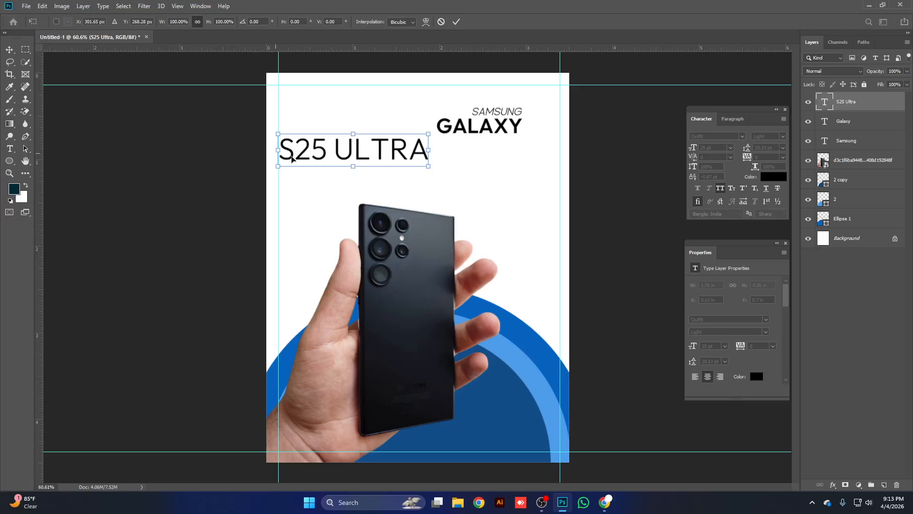
{"action": "left_click_drag", "start_coordinate": [428, 151], "coordinate": [439, 166]}
{"action": "key", "text": "Return"}
{"action": "double_click", "coordinate": [427, 163]}
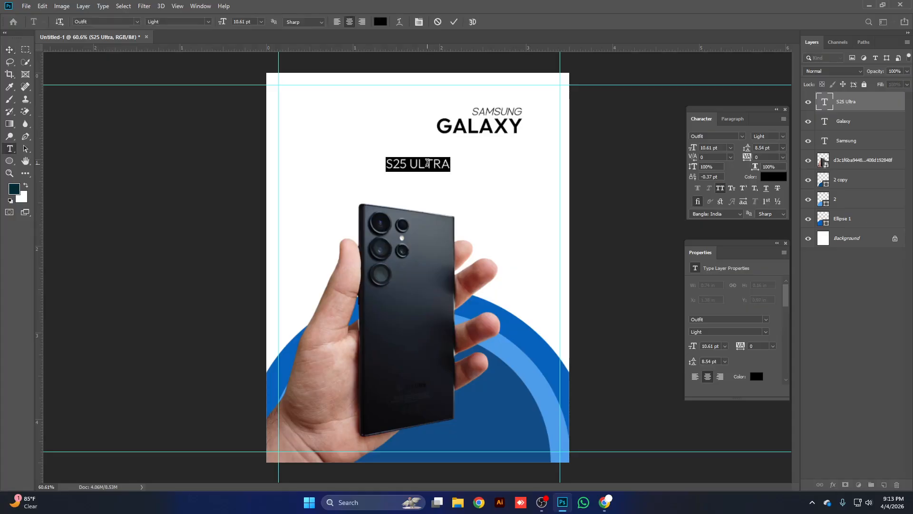
{"action": "left_click", "coordinate": [454, 22]}
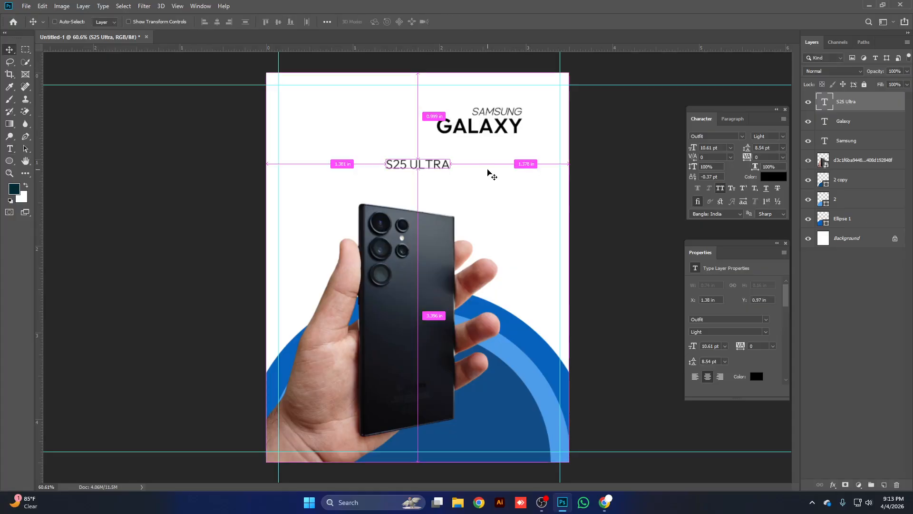
{"action": "key", "text": "ctrl+t"}
{"action": "left_click_drag", "start_coordinate": [448, 166], "coordinate": [505, 145]}
{"action": "key", "text": "Return"}
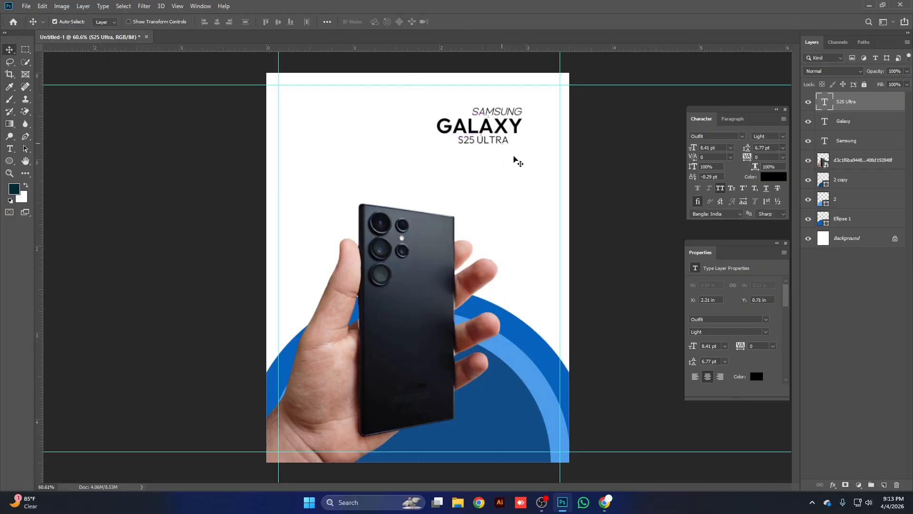
Centre S25 ULTRA horizontally with GALAXY.
{"action": "left_click", "coordinate": [493, 137], "text": "shift"}
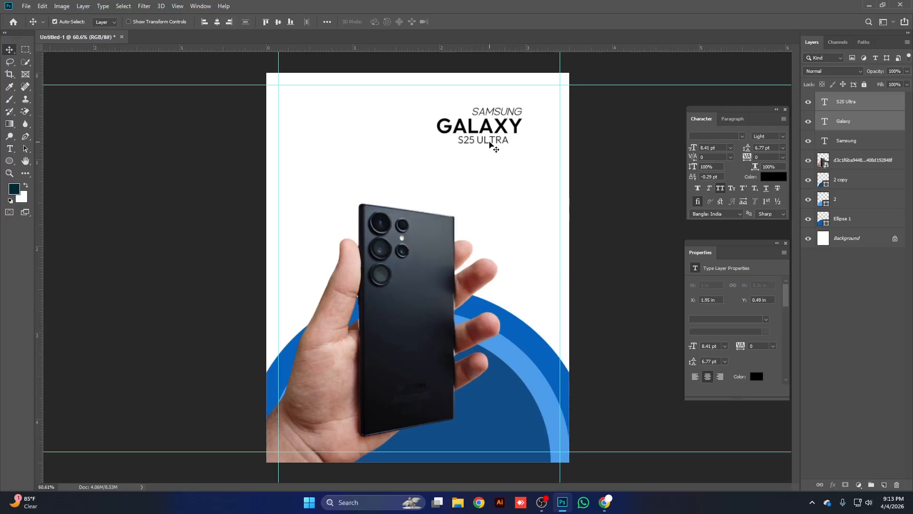
{"action": "left_click", "coordinate": [216, 21]}
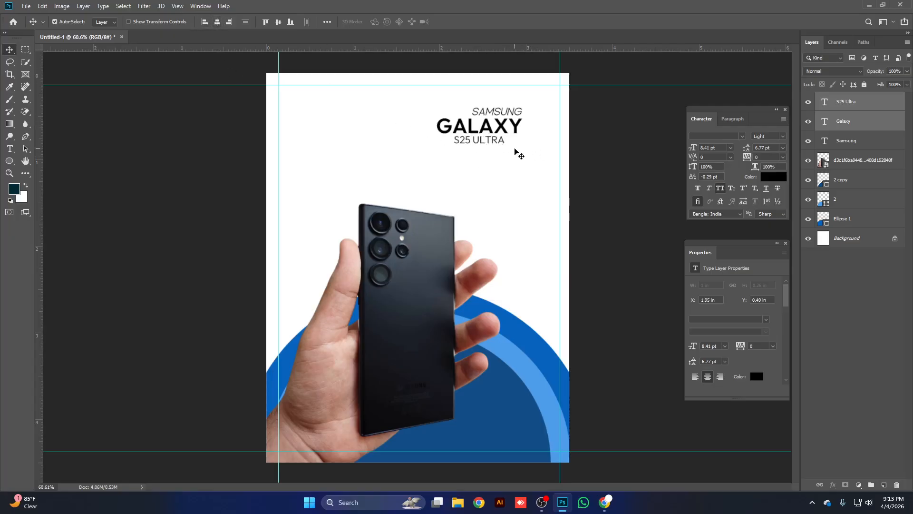
Select all three title text layers together and enlarge them up to the right margin guide, with S25 ULTRA at 12.2 pt.
{"action": "left_click", "coordinate": [515, 152]}
{"action": "left_click_drag", "start_coordinate": [516, 103], "coordinate": [522, 125]}
{"action": "left_click_drag", "start_coordinate": [446, 99], "coordinate": [525, 129]}
{"action": "key", "text": "ctrl+t"}
{"action": "key", "text": "Return"}
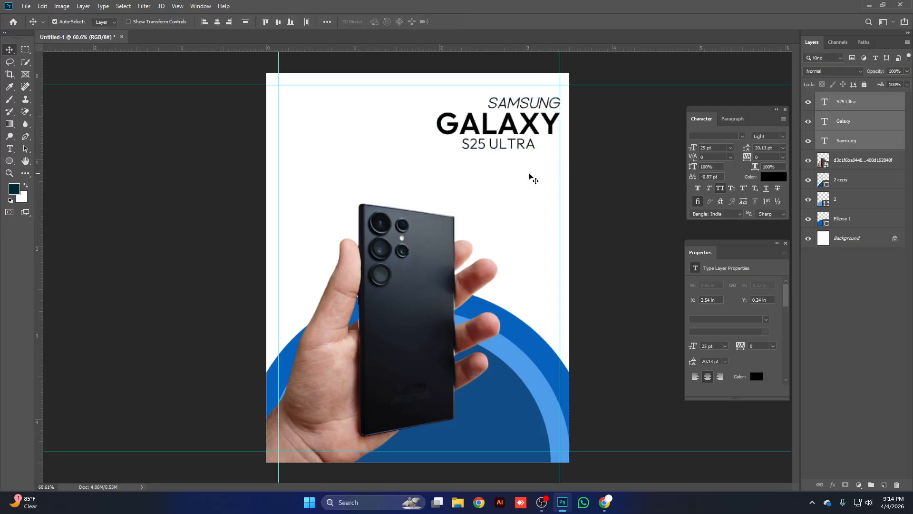
Scale SAMSUNG down to about 10.56 pt.
{"action": "left_click", "coordinate": [523, 103]}
{"action": "key", "text": "ctrl+t"}
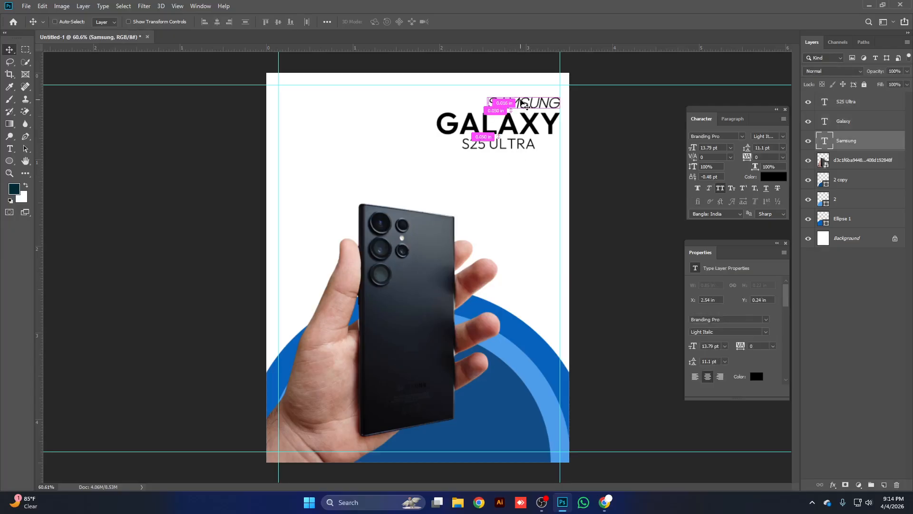
{"action": "left_click_drag", "start_coordinate": [560, 104], "coordinate": [542, 104]}
{"action": "key", "text": "Return"}
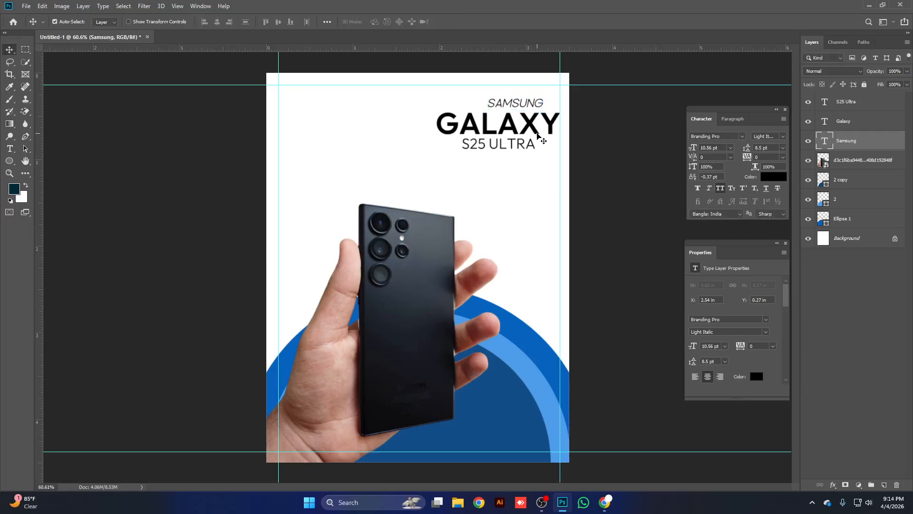
Nudge SAMSUNG right to about X 2.72 in so it ends near GALAXY's right edge, and slightly down towards GALAXY.
{"action": "key", "text": "Right"}
{"action": "key", "text": "Right"}
{"action": "key", "text": "Right"}
{"action": "key", "text": "Right"}
{"action": "key", "text": "Right"}
{"action": "key", "text": "Right"}
{"action": "key", "text": "Right"}
{"action": "key", "text": "Right"}
{"action": "key", "text": "Right"}
{"action": "key", "text": "Right"}
{"action": "key", "text": "Right"}
{"action": "key", "text": "Right"}
{"action": "key", "text": "Right"}
{"action": "key", "text": "Right"}
{"action": "key", "text": "Right"}
{"action": "key", "text": "Right"}
{"action": "key", "text": "Right"}
{"action": "key", "text": "Right"}
{"action": "key", "text": "Right"}
{"action": "key", "text": "Right"}
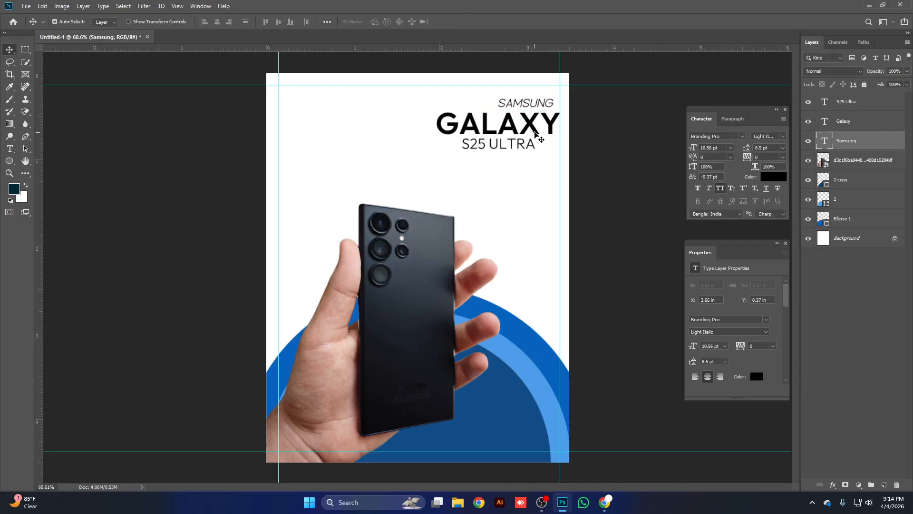
{"action": "key", "text": "Right"}
{"action": "key", "text": "Right"}
{"action": "key", "text": "Right"}
{"action": "key", "text": "Right"}
{"action": "key", "text": "Right"}
{"action": "key", "text": "Right"}
{"action": "key", "text": "Right"}
{"action": "key", "text": "Right"}
{"action": "key", "text": "Right"}
{"action": "key", "text": "Right"}
{"action": "key", "text": "Right"}
{"action": "key", "text": "Right"}
{"action": "key", "text": "Right"}
{"action": "key", "text": "Right"}
{"action": "key", "text": "Right"}
{"action": "key", "text": "Right"}
{"action": "key", "text": "Right"}
{"action": "key", "text": "Right"}
{"action": "key", "text": "Right"}
{"action": "key", "text": "Right"}
{"action": "key", "text": "Down"}
{"action": "key", "text": "Down"}
{"action": "key", "text": "Down"}
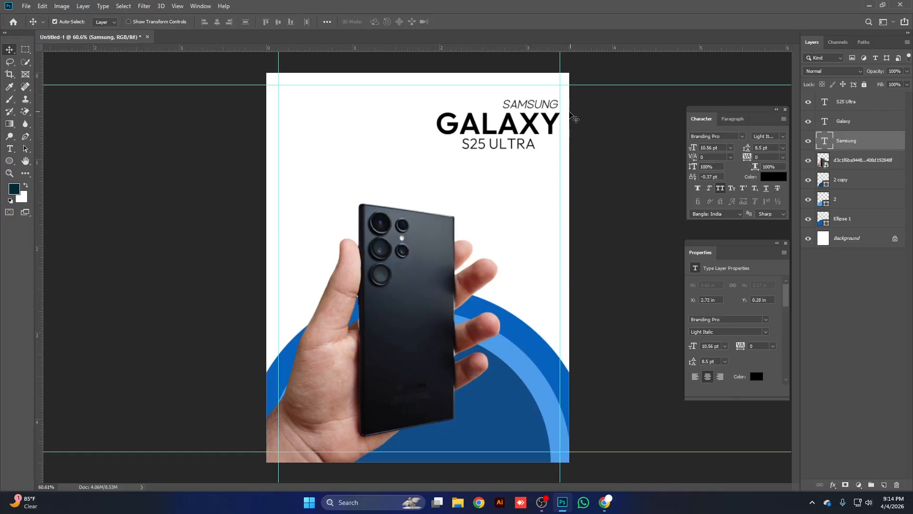
{"action": "key", "text": "Up"}
Scale S25 ULTRA down to about 8.58 pt and place it beneath GALAXY at about X 2.38, Y 0.73 in.
{"action": "left_click", "coordinate": [521, 149]}
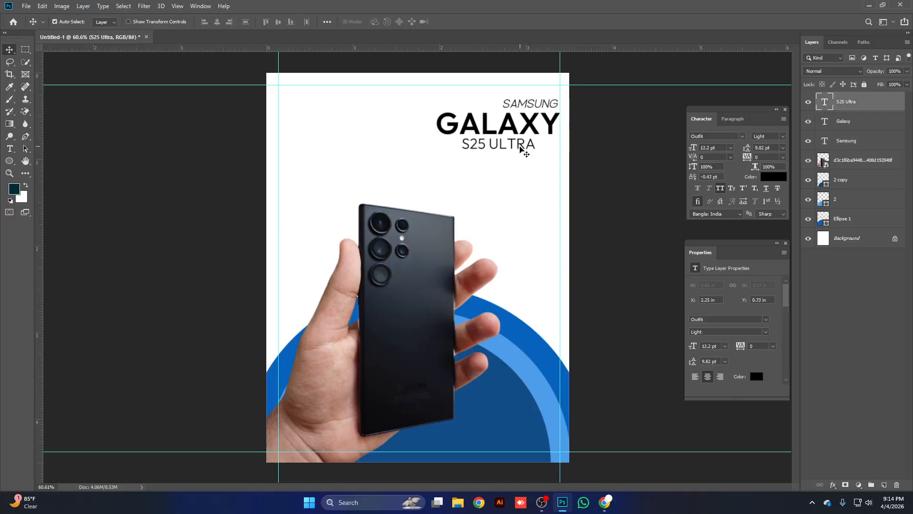
{"action": "key", "text": "ctrl+t"}
{"action": "left_click_drag", "start_coordinate": [536, 145], "coordinate": [520, 148]}
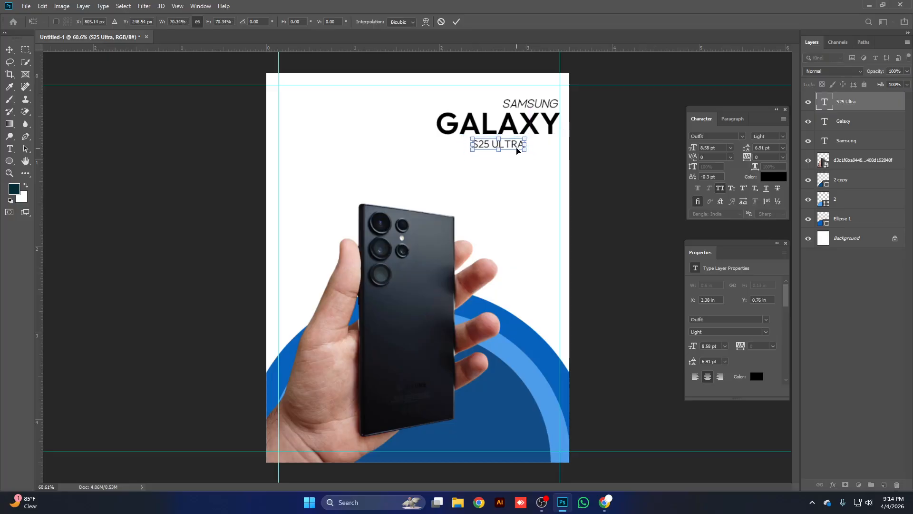
{"action": "key", "text": "Return"}
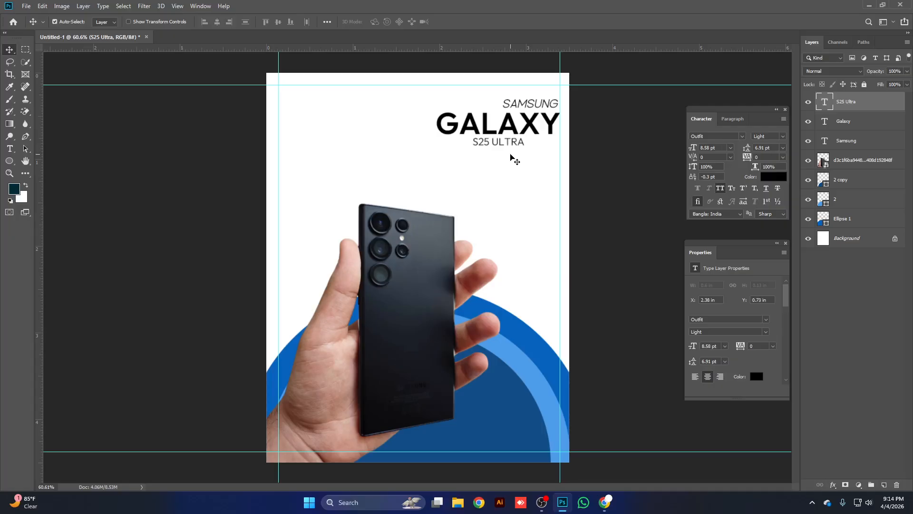
Set the whole GALAXY text to the FONTSPRING DEMO - Integral CF font and commit it.
{"action": "double_click", "coordinate": [490, 128]}
{"action": "left_click", "coordinate": [137, 21]}
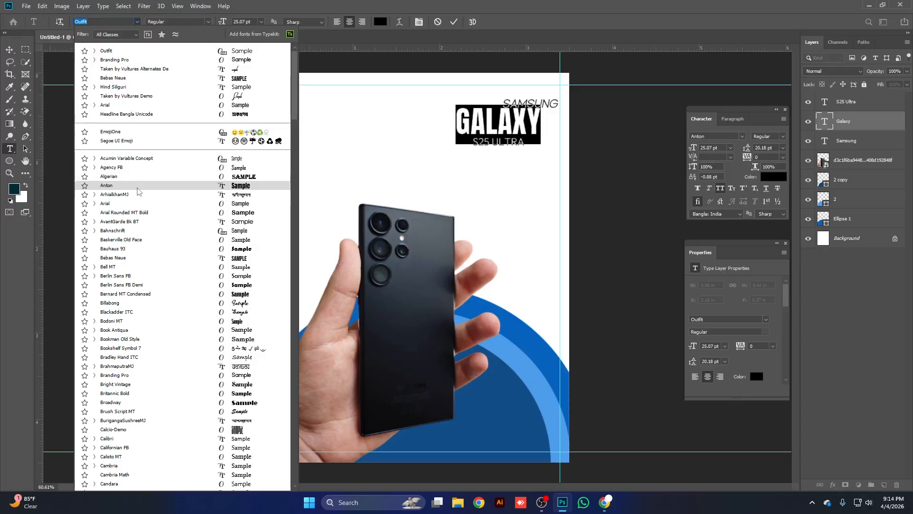
{"action": "scroll", "coordinate": [190, 247], "scroll_direction": "down", "scroll_amount": 6}
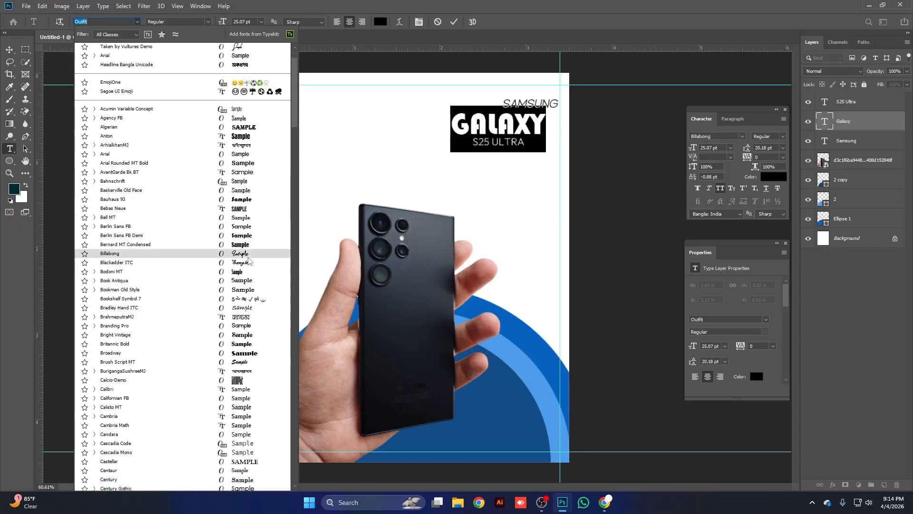
{"action": "scroll", "coordinate": [256, 265], "scroll_direction": "down", "scroll_amount": 10}
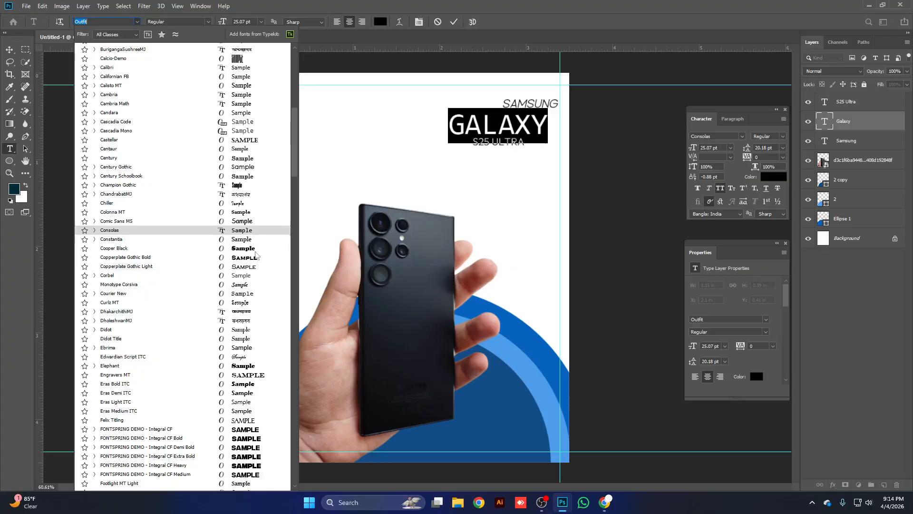
{"action": "scroll", "coordinate": [261, 284], "scroll_direction": "down", "scroll_amount": 3}
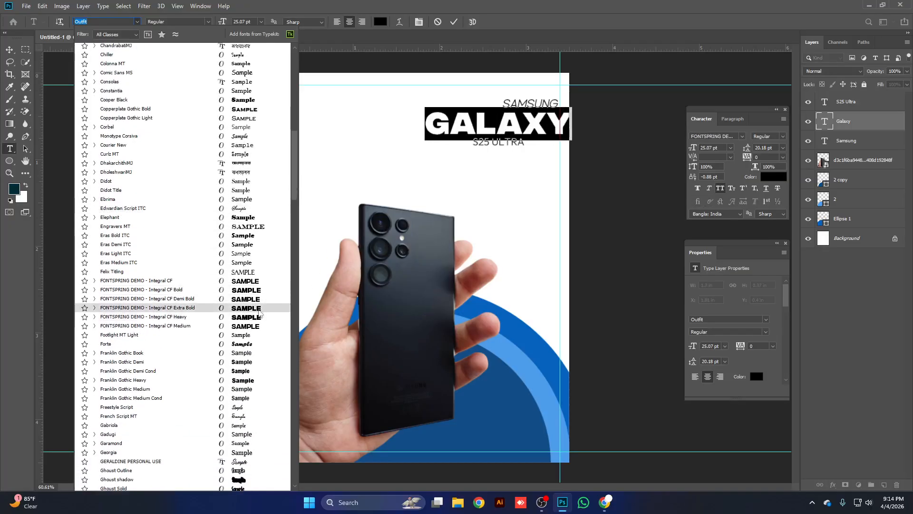
{"action": "left_click", "coordinate": [249, 282]}
{"action": "left_click", "coordinate": [9, 49]}
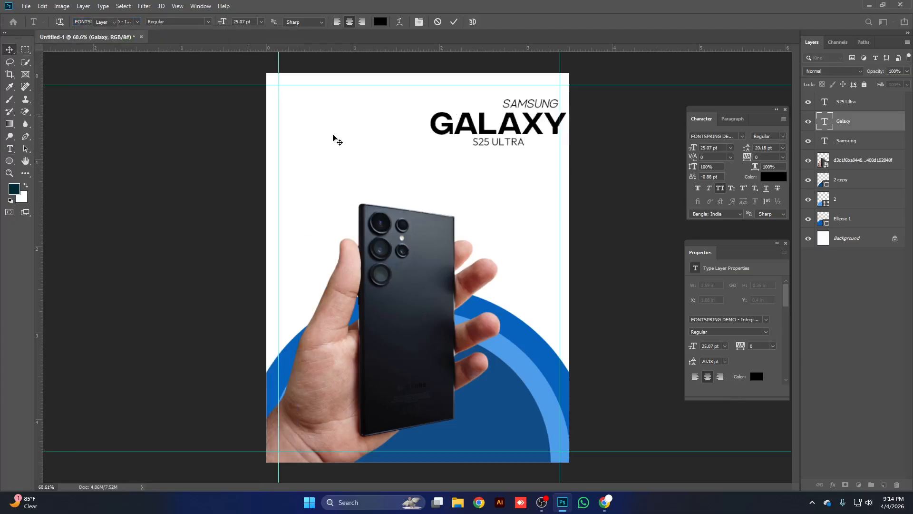
Scale GALAXY to about 22.55 pt so it ends at the right margin guide, and nudge it up towards SAMSUNG.
{"action": "key", "text": "ctrl+t"}
{"action": "left_click_drag", "start_coordinate": [569, 121], "coordinate": [560, 122]}
{"action": "left_click_drag", "start_coordinate": [422, 124], "coordinate": [437, 124]}
{"action": "key", "text": "Return"}
{"action": "key", "text": "Up"}
{"action": "key", "text": "Up"}
{"action": "key", "text": "Up"}
{"action": "key", "text": "Up"}
{"action": "key", "text": "Up"}
{"action": "key", "text": "Up"}
{"action": "key", "text": "Up"}
{"action": "key", "text": "Up"}
{"action": "key", "text": "Up"}
{"action": "key", "text": "Up"}
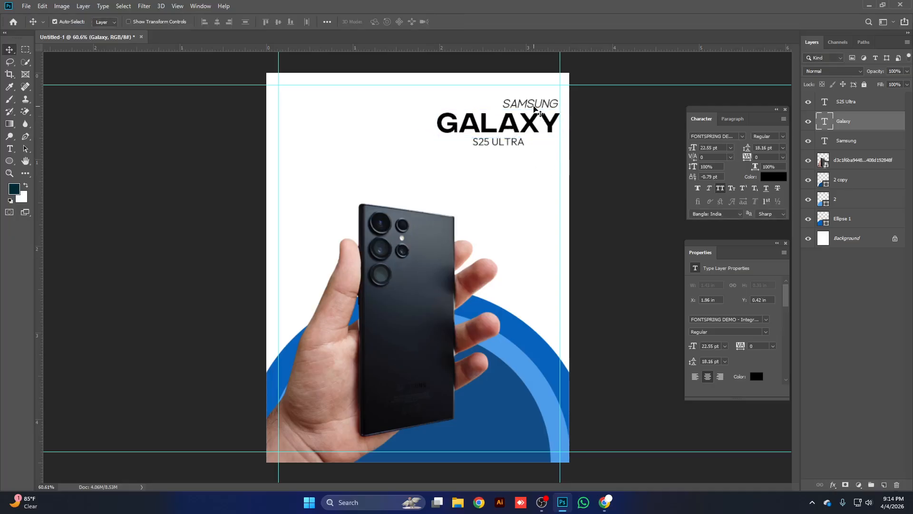
Nudge S25 ULTRA up to about Y 0.67 in, closer beneath GALAXY, and select SAMSUNG.
{"action": "left_click", "coordinate": [514, 143]}
{"action": "key", "text": "Up"}
{"action": "key", "text": "Up"}
{"action": "key", "text": "Up"}
{"action": "key", "text": "Up"}
{"action": "key", "text": "Up"}
{"action": "key", "text": "Up"}
{"action": "key", "text": "Up"}
{"action": "key", "text": "Up"}
{"action": "key", "text": "Up"}
{"action": "key", "text": "Up"}
{"action": "key", "text": "Up"}
{"action": "key", "text": "Up"}
{"action": "key", "text": "Up"}
{"action": "key", "text": "Up"}
{"action": "key", "text": "Up"}
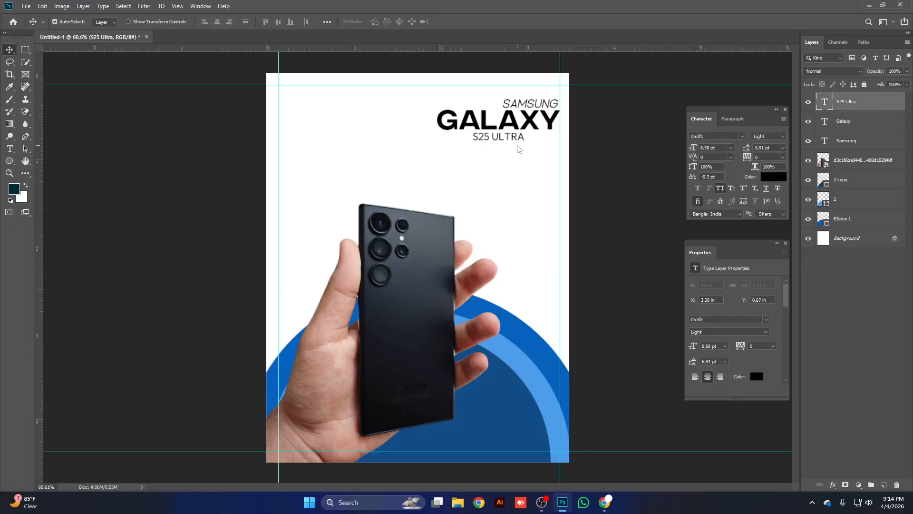
{"action": "left_click", "coordinate": [528, 105]}
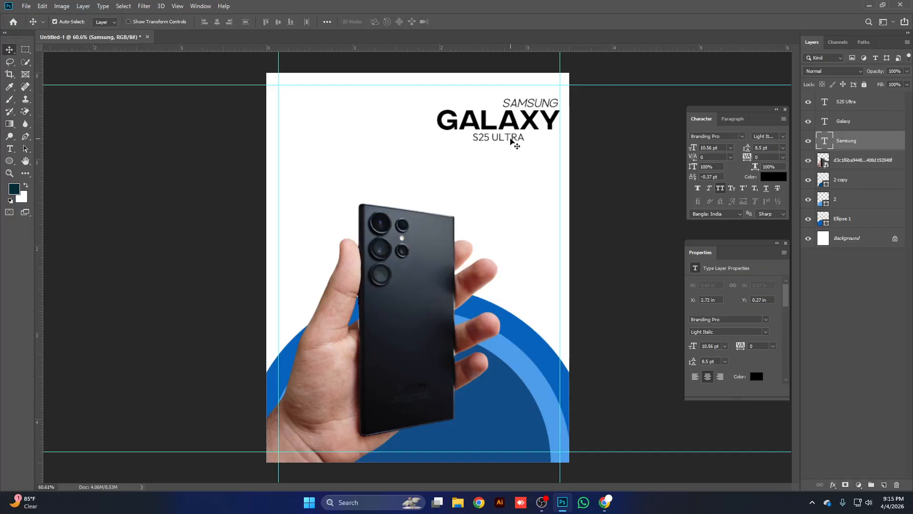
Draw a rectangle of about 186 x 31 px behind S25 ULTRA, above the phone layer, filled with the outer circle's blue.
{"action": "left_click", "coordinate": [862, 164]}
{"action": "left_click", "coordinate": [9, 161]}
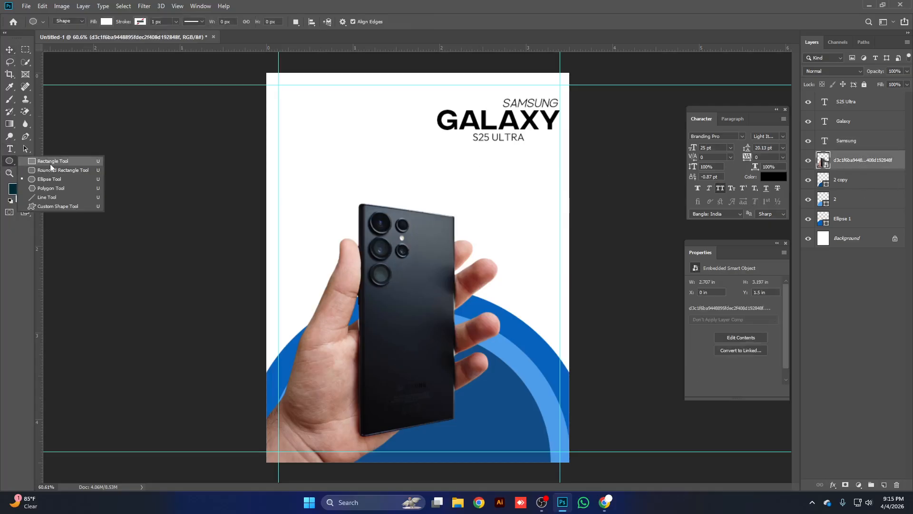
{"action": "left_click", "coordinate": [51, 162]}
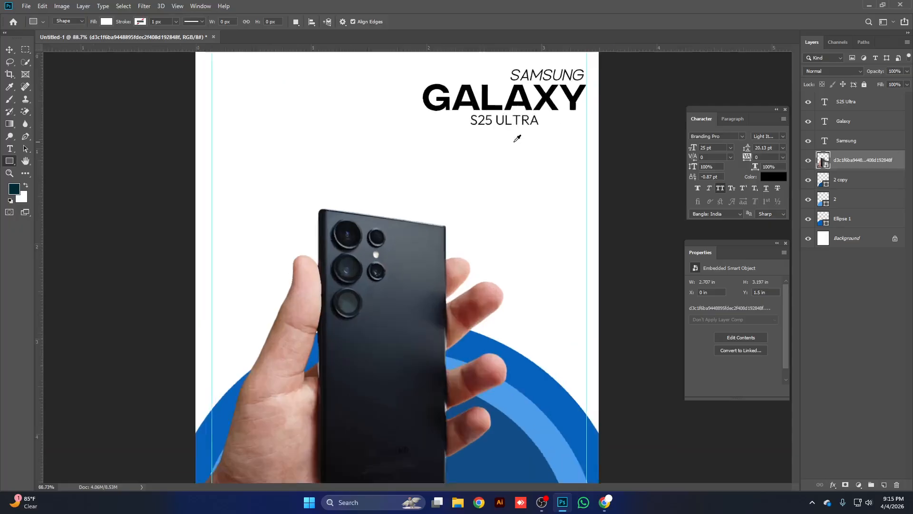
{"action": "scroll", "coordinate": [512, 136], "scroll_direction": "up", "scroll_amount": 5}
{"action": "left_click_drag", "start_coordinate": [434, 113], "coordinate": [397, 164]}
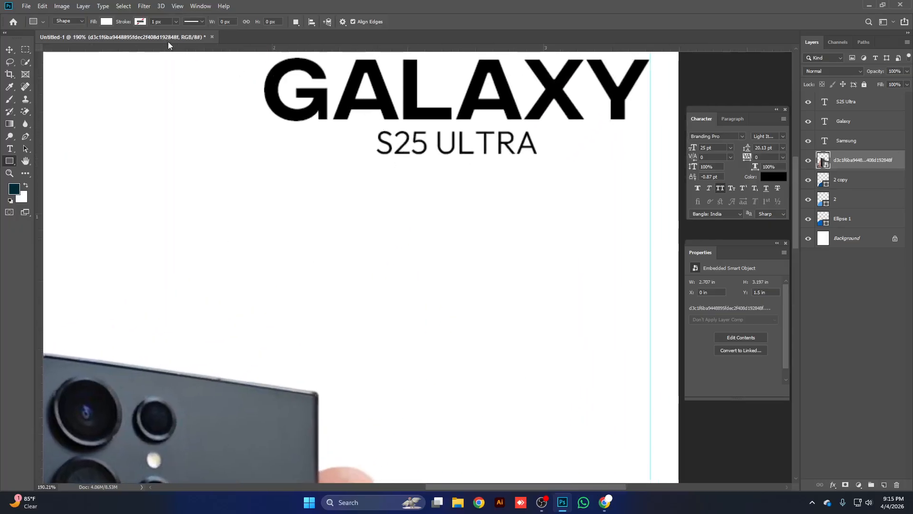
{"action": "left_click", "coordinate": [105, 21]}
{"action": "scroll", "coordinate": [435, 364], "scroll_direction": "down", "scroll_amount": 4}
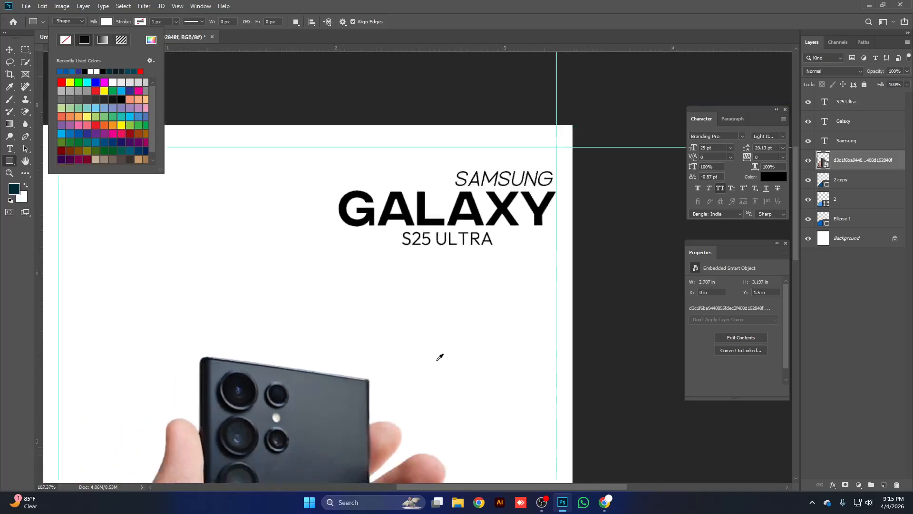
{"action": "left_click_drag", "start_coordinate": [438, 269], "coordinate": [437, 235]}
{"action": "left_click", "coordinate": [477, 417]}
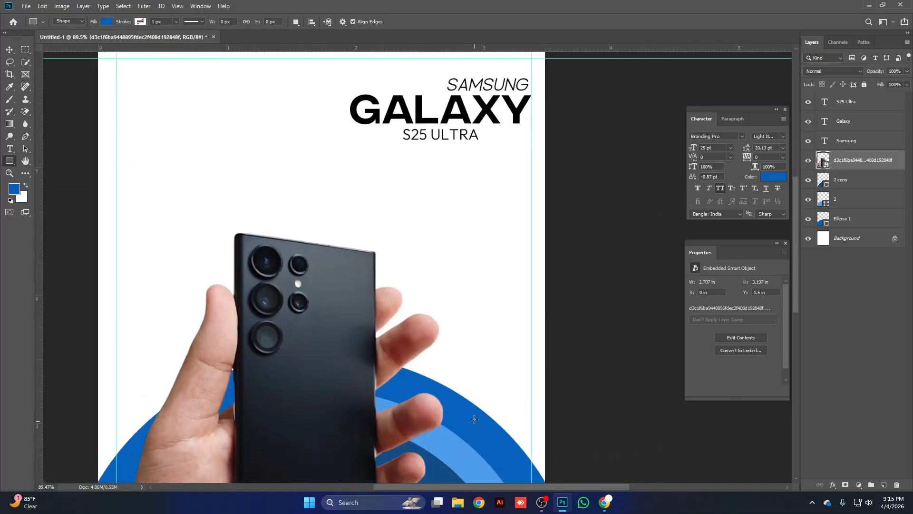
{"action": "scroll", "coordinate": [487, 261], "scroll_direction": "up", "scroll_amount": 5}
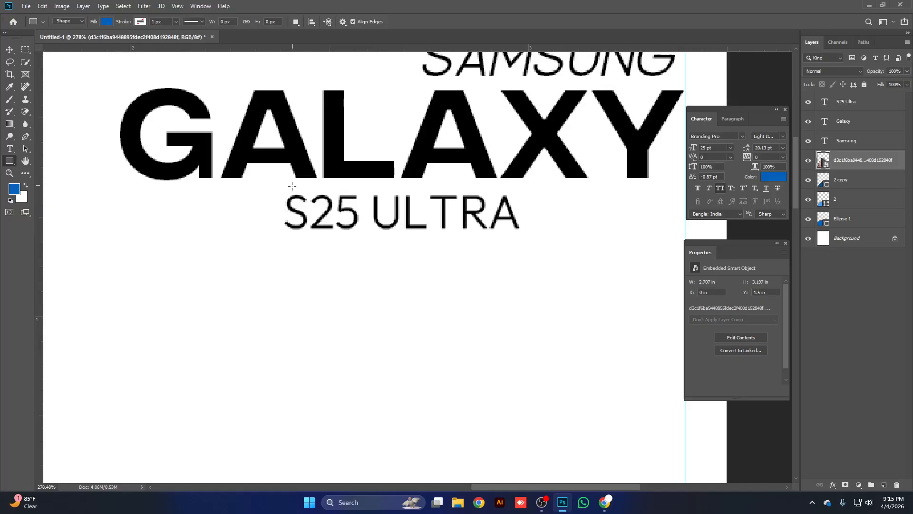
{"action": "left_click_drag", "start_coordinate": [279, 193], "coordinate": [524, 234]}
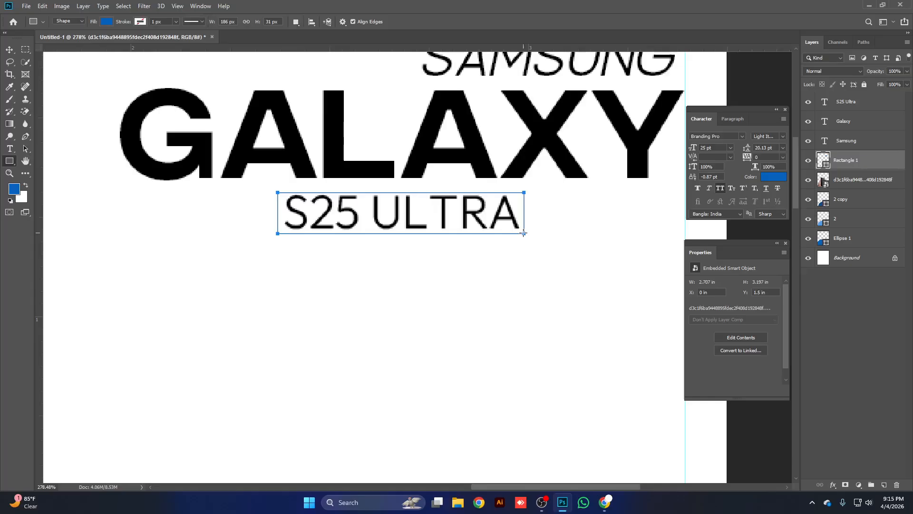
{"action": "left_click", "coordinate": [9, 50]}
Change the colour of the S25 ULTRA text to white.
{"action": "scroll", "coordinate": [446, 231], "scroll_direction": "down", "scroll_amount": 2}
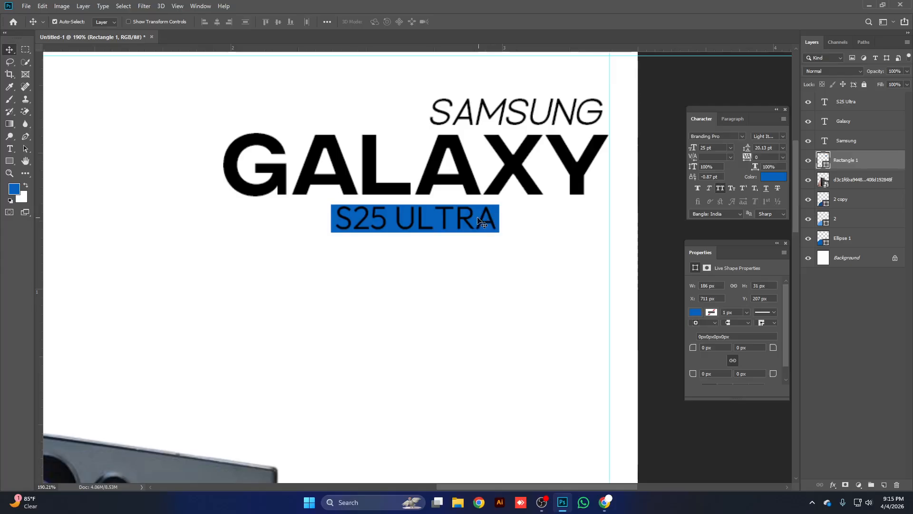
{"action": "left_click", "coordinate": [483, 223]}
{"action": "left_click", "coordinate": [774, 178]}
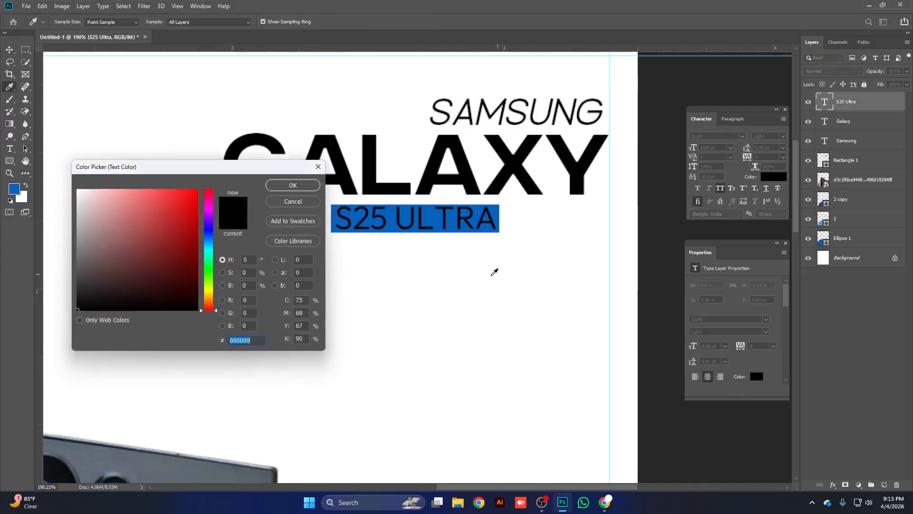
{"action": "left_click", "coordinate": [328, 246]}
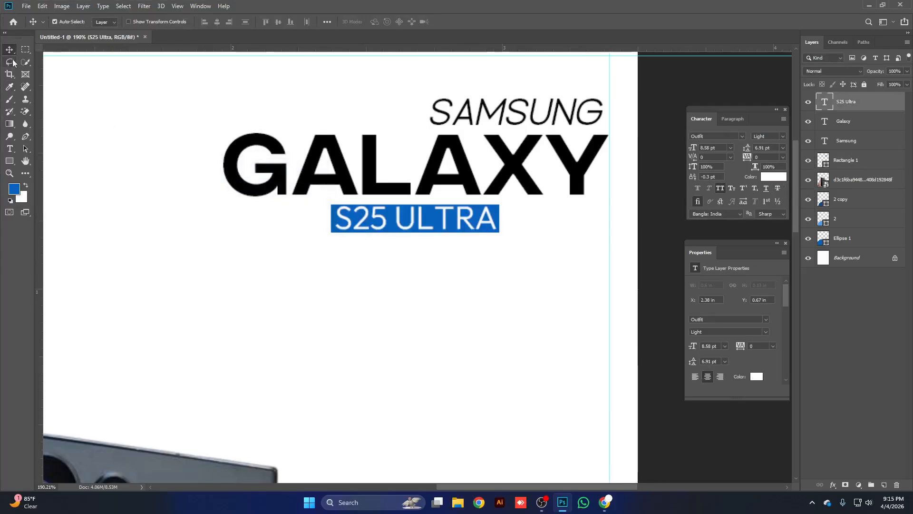
Draw a blue rectangle of about 202 x 39 px behind SAMSUNG and nudge it down to X 817, Y 85 px.
{"action": "left_click", "coordinate": [10, 161]}
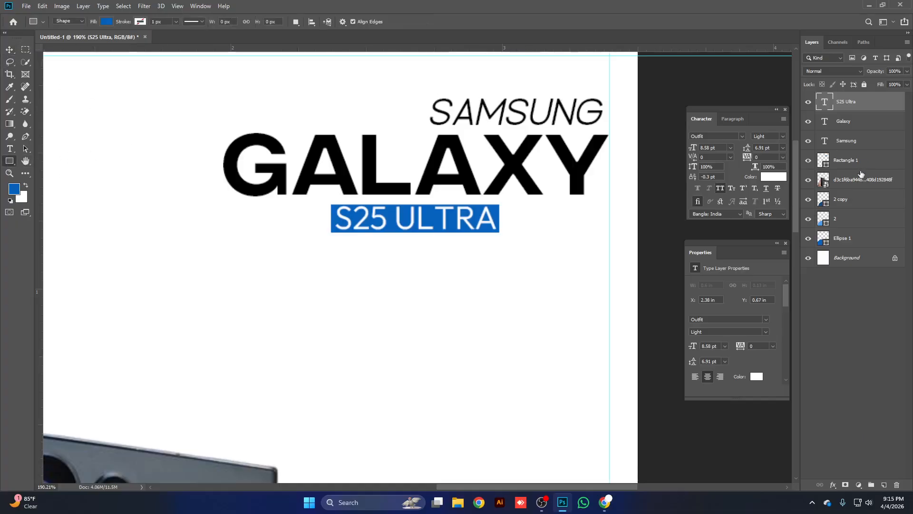
{"action": "left_click", "coordinate": [826, 158]}
{"action": "left_click_drag", "start_coordinate": [428, 94], "coordinate": [606, 127]}
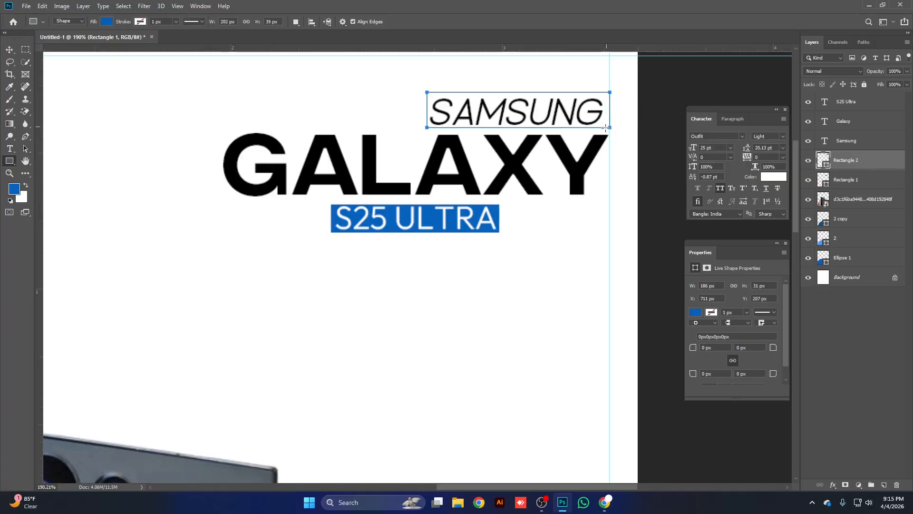
{"action": "left_click", "coordinate": [9, 50]}
{"action": "key", "text": "Down"}
{"action": "key", "text": "Down"}
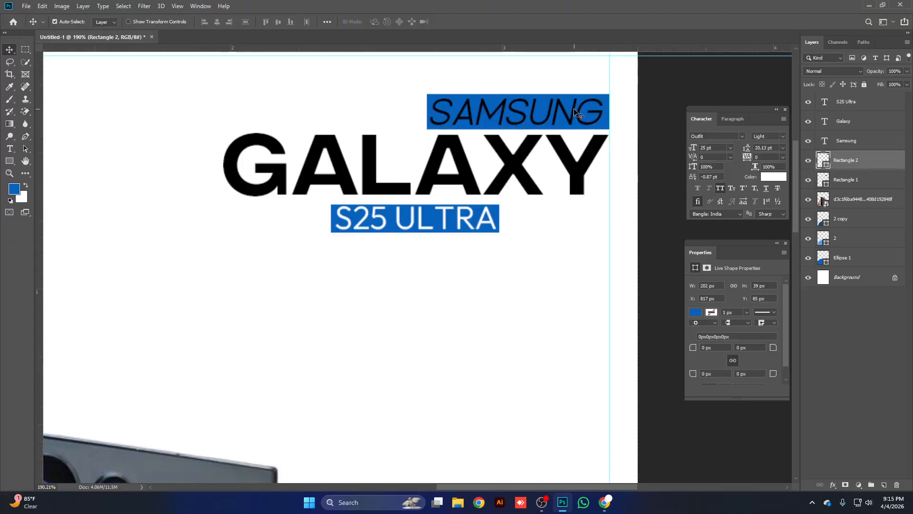
Change the colour of the SAMSUNG text to white (ffffff).
{"action": "left_click", "coordinate": [575, 126]}
{"action": "left_click", "coordinate": [773, 177]}
{"action": "type", "text": "ffffff"}
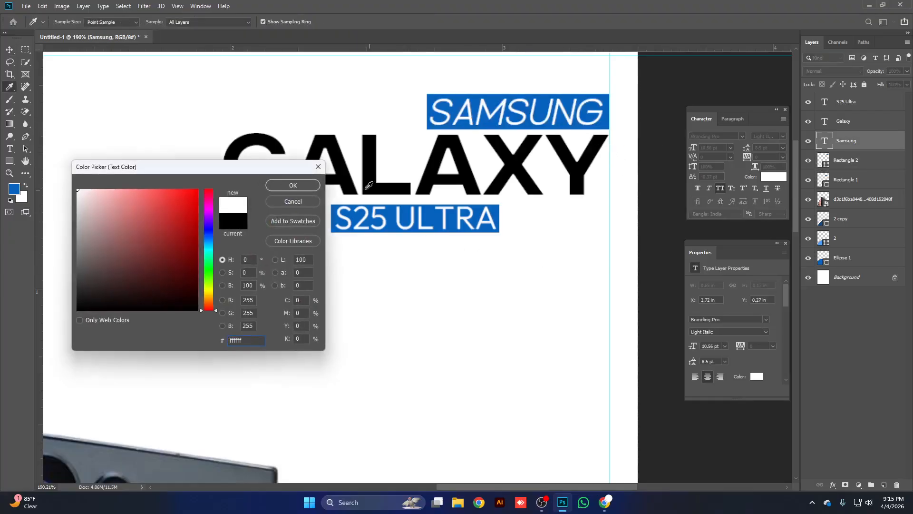
{"action": "left_click", "coordinate": [299, 186]}
Select S25 ULTRA together with its blue rectangle, nudge both up until the rectangle is at Y 203 px, and deselect.
{"action": "scroll", "coordinate": [549, 239], "scroll_direction": "down", "scroll_amount": 6}
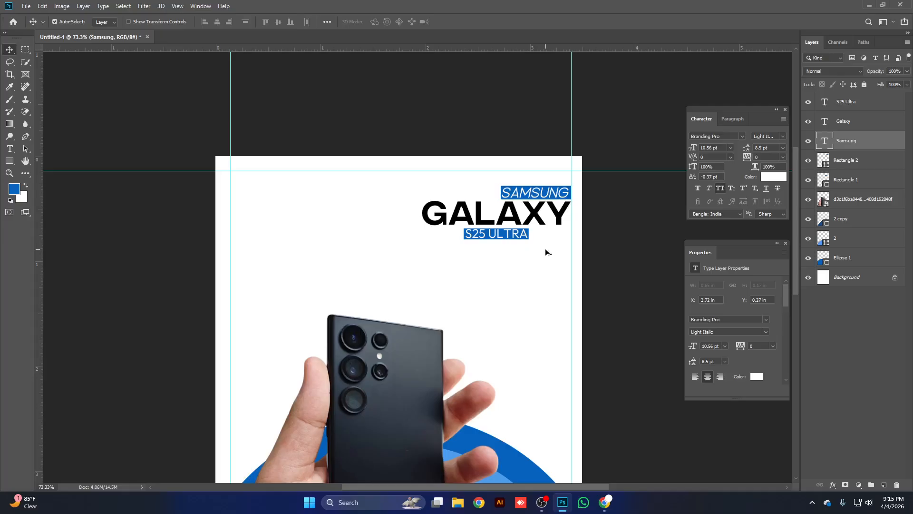
{"action": "key", "text": "ctrl+0"}
{"action": "left_click_drag", "start_coordinate": [507, 133], "coordinate": [527, 122]}
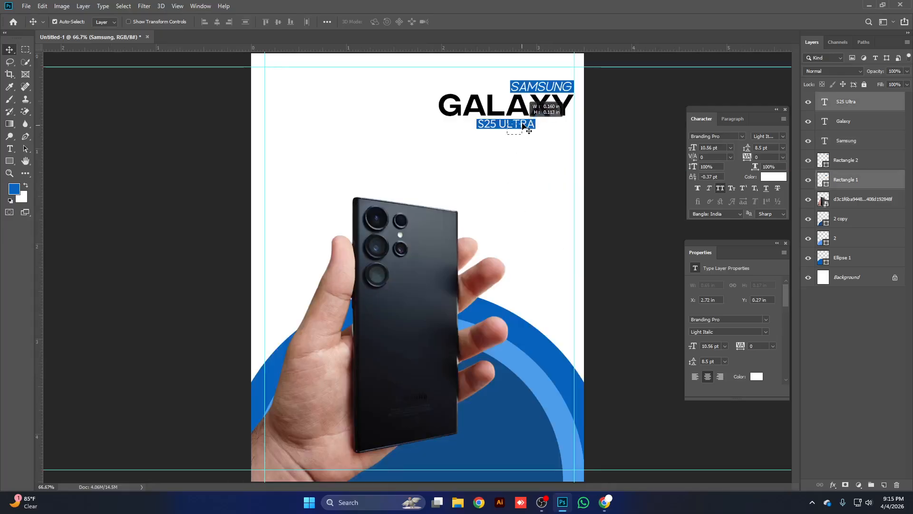
{"action": "key", "text": "Up"}
{"action": "key", "text": "Up"}
{"action": "key", "text": "Up"}
{"action": "key", "text": "Up"}
{"action": "key", "text": "Down"}
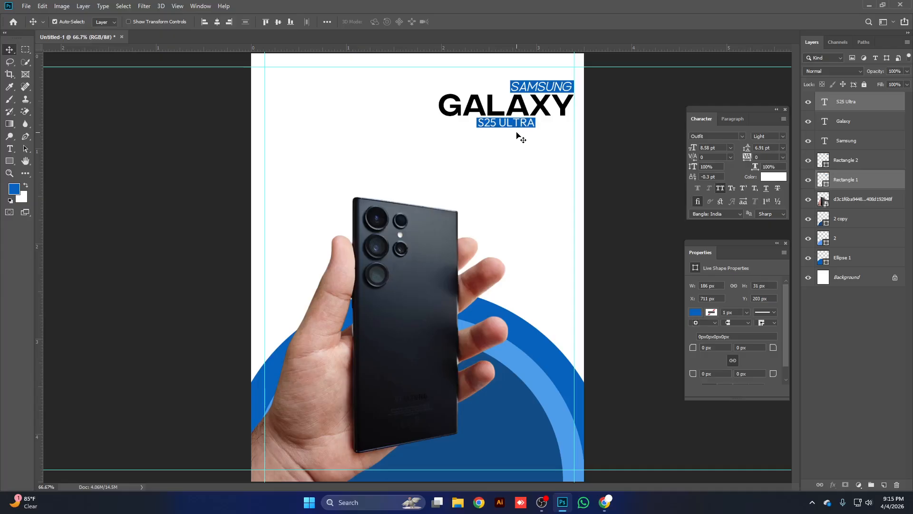
{"action": "left_click", "coordinate": [522, 141]}
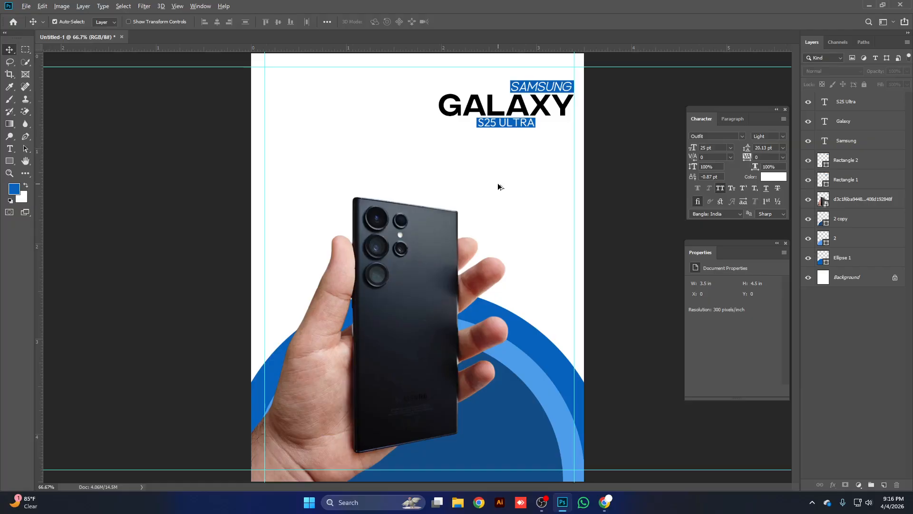
{"action": "scroll", "coordinate": [498, 184], "scroll_direction": "down", "scroll_amount": 2}
{"action": "scroll", "coordinate": [503, 185], "scroll_direction": "up", "scroll_amount": 2}
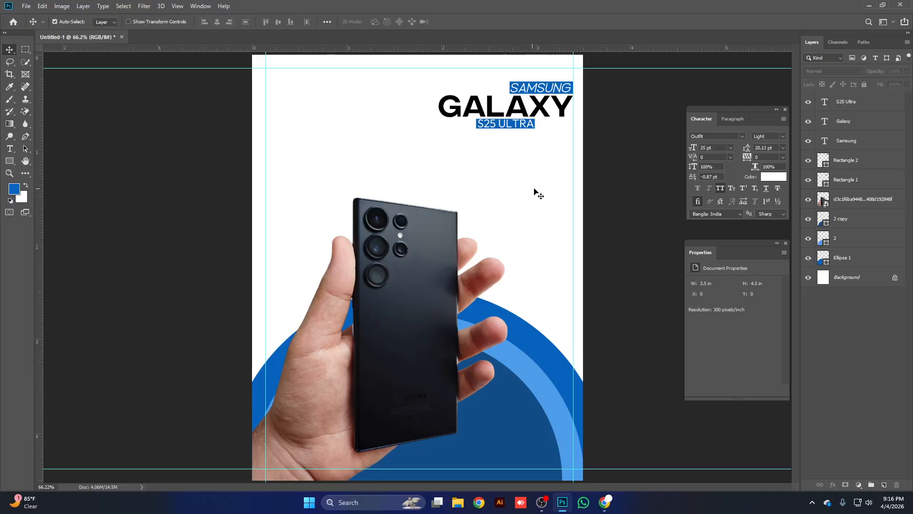
Start a new text line on the poster below S25 ULTRA and set its text colour to black (000000).
{"action": "scroll", "coordinate": [542, 149], "scroll_direction": "up", "scroll_amount": 5}
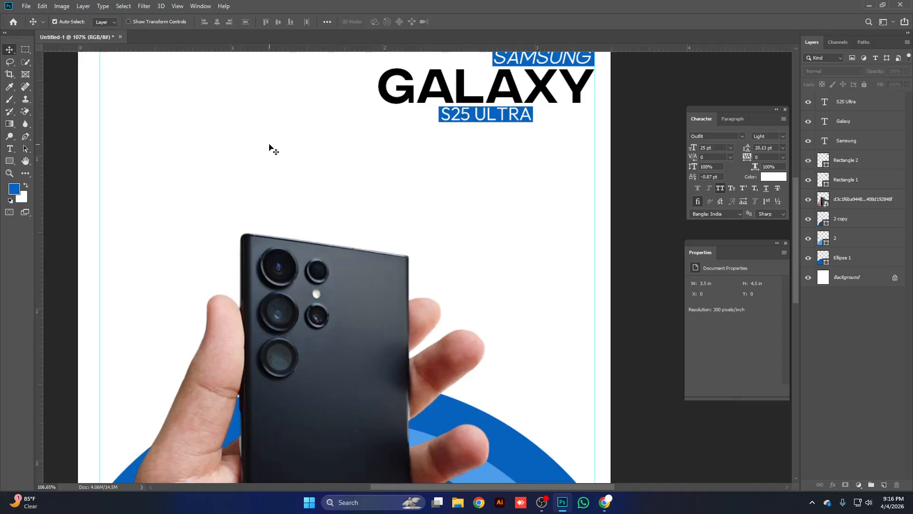
{"action": "left_click", "coordinate": [10, 148]}
{"action": "left_click", "coordinate": [369, 173]}
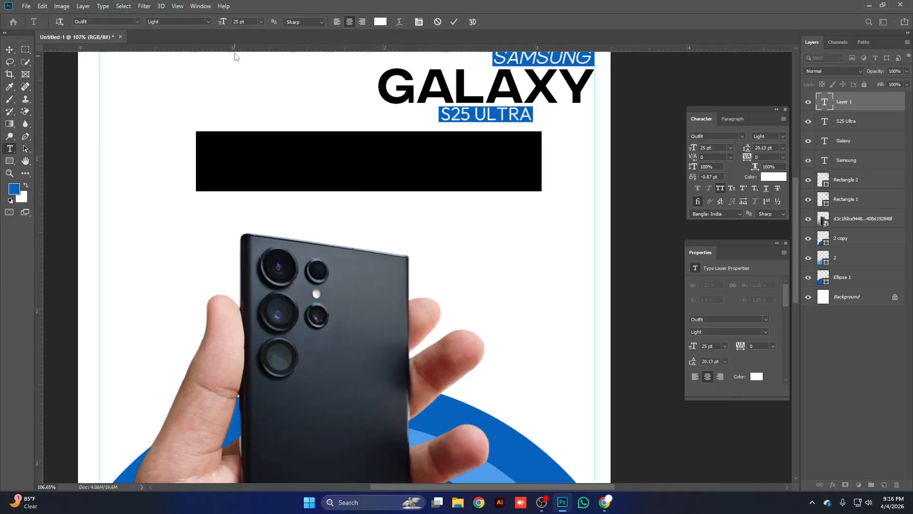
{"action": "left_click", "coordinate": [381, 22]}
{"action": "left_click", "coordinate": [462, 88]}
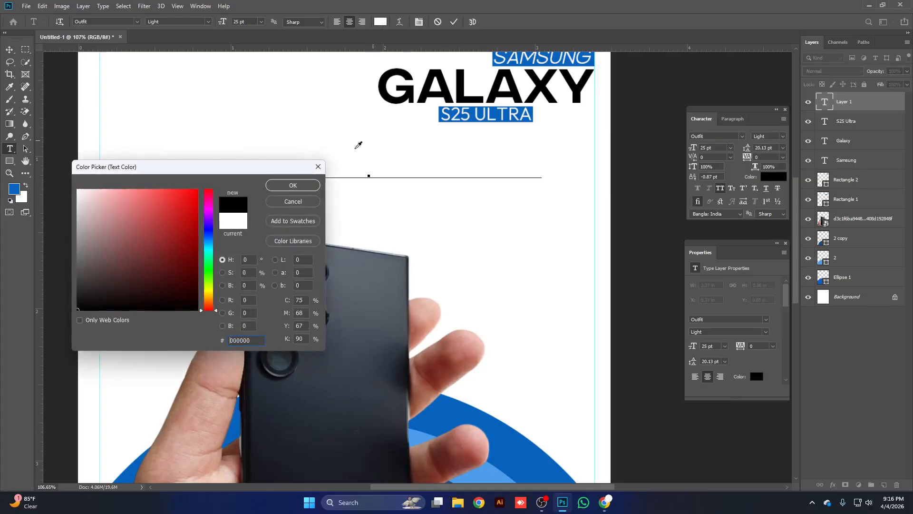
{"action": "left_click", "coordinate": [292, 185]}
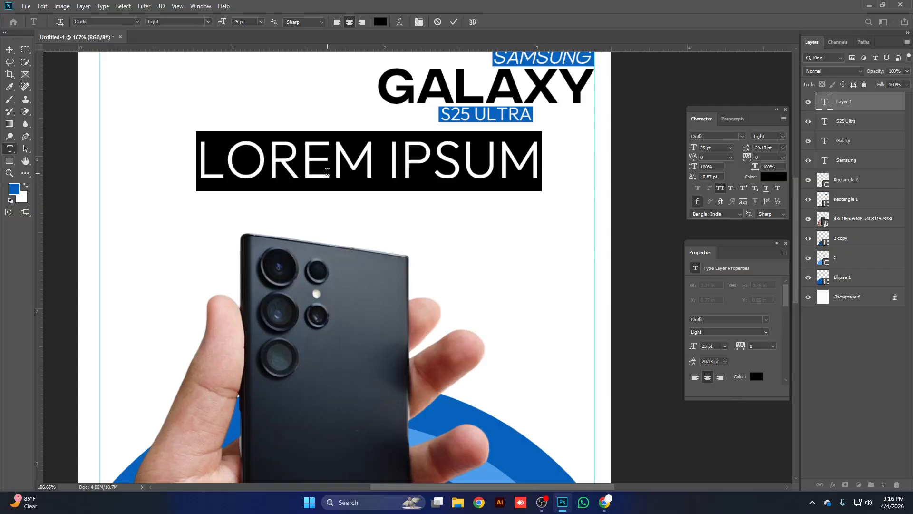
Enter the specification text "12GB RAM| 256GB| 1TB STORAGE" in the new line and commit it.
{"action": "type", "text": "12"}
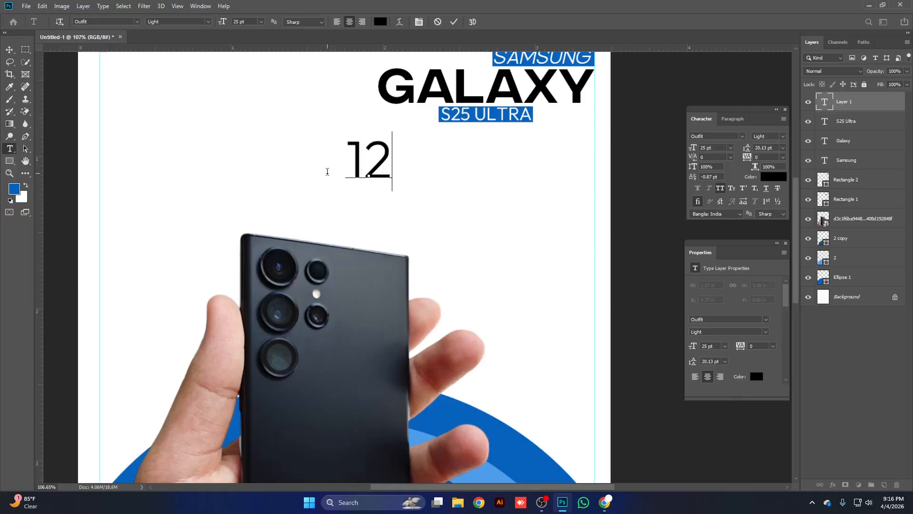
{"action": "type", "text": "GB "}
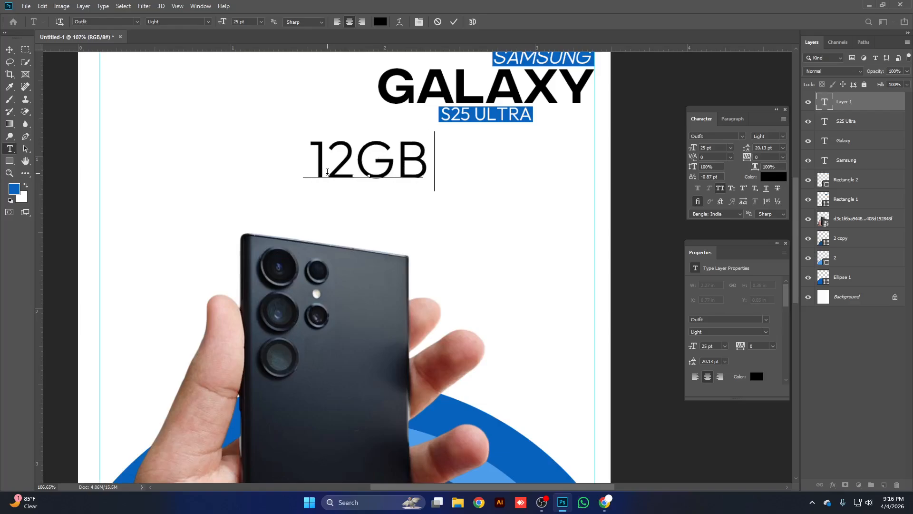
{"action": "type", "text": "RAM"}
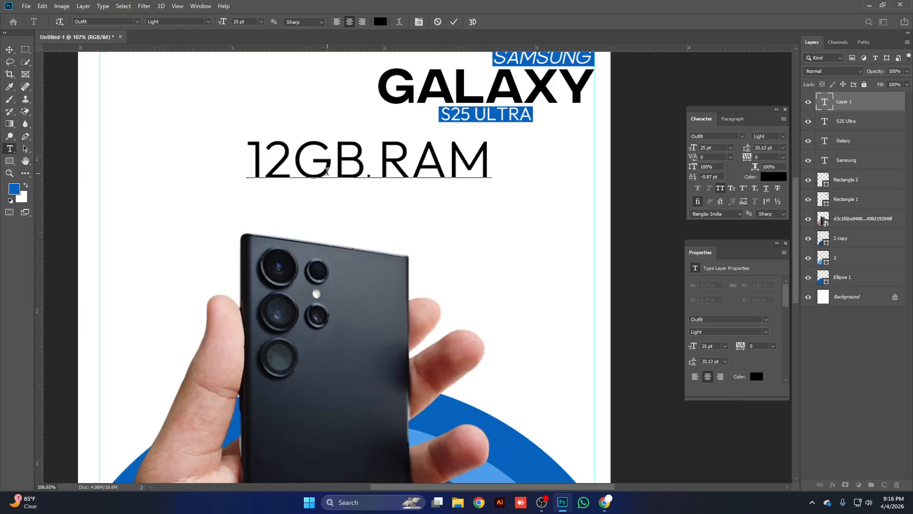
{"action": "type", "text": "|"}
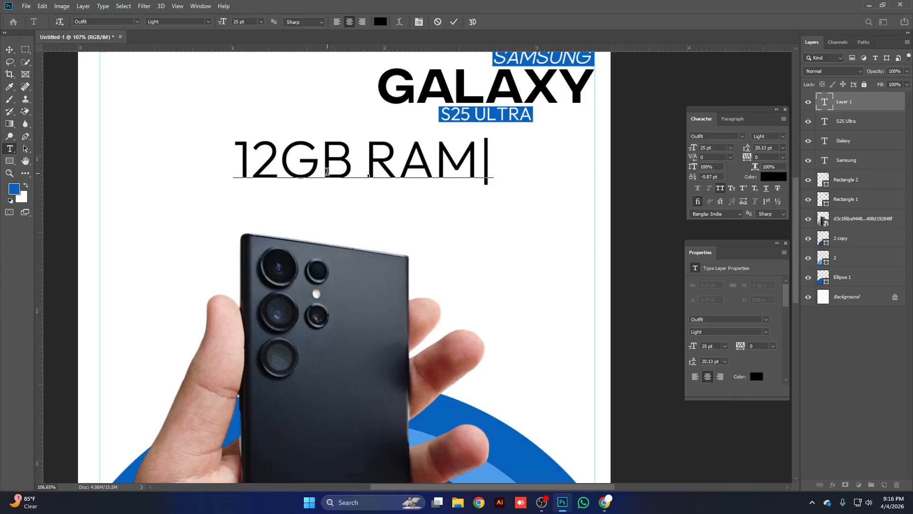
{"action": "type", "text": " 256"}
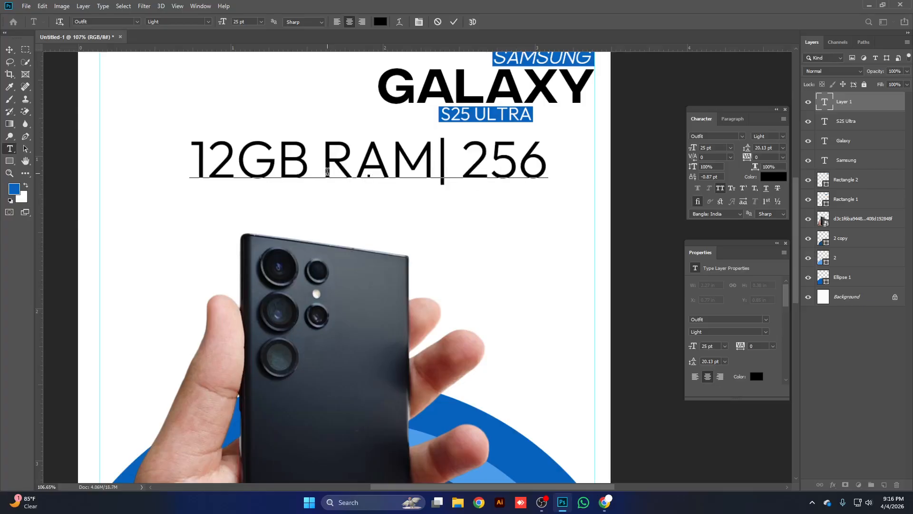
{"action": "type", "text": "GB"}
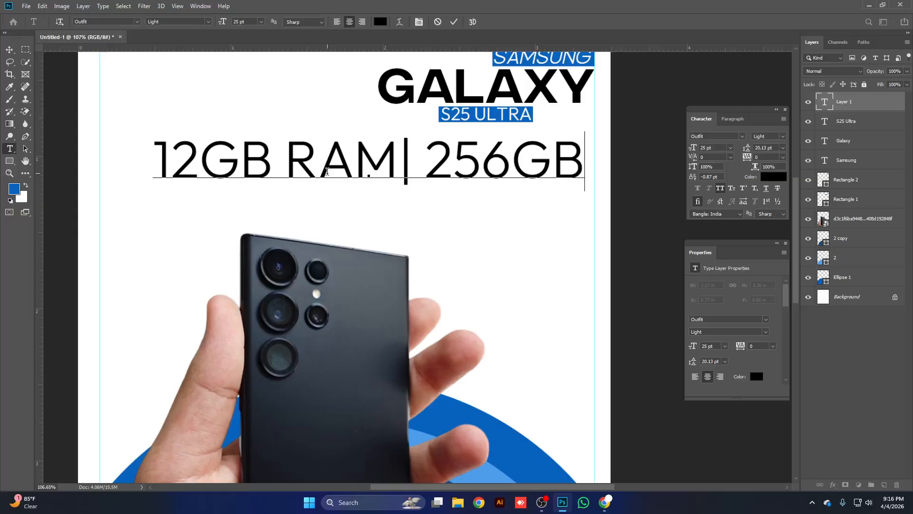
{"action": "type", "text": "|"}
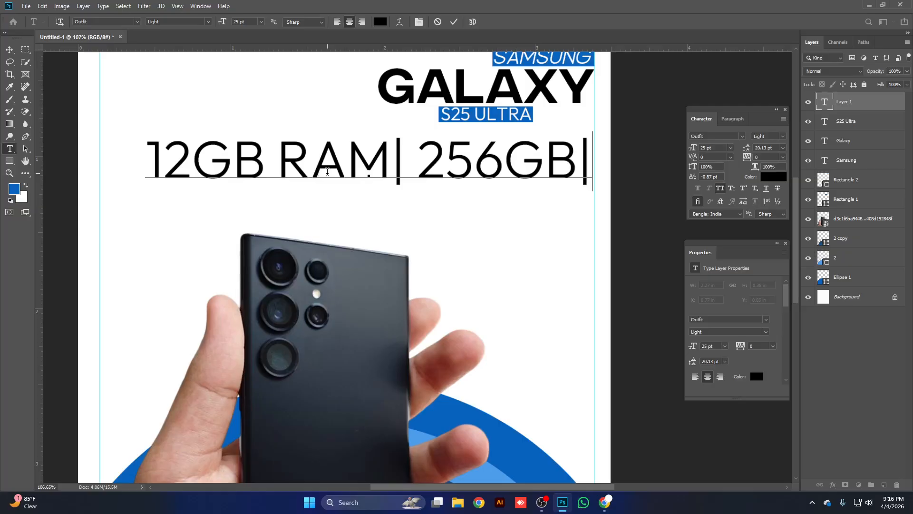
{"action": "type", "text": " 1"}
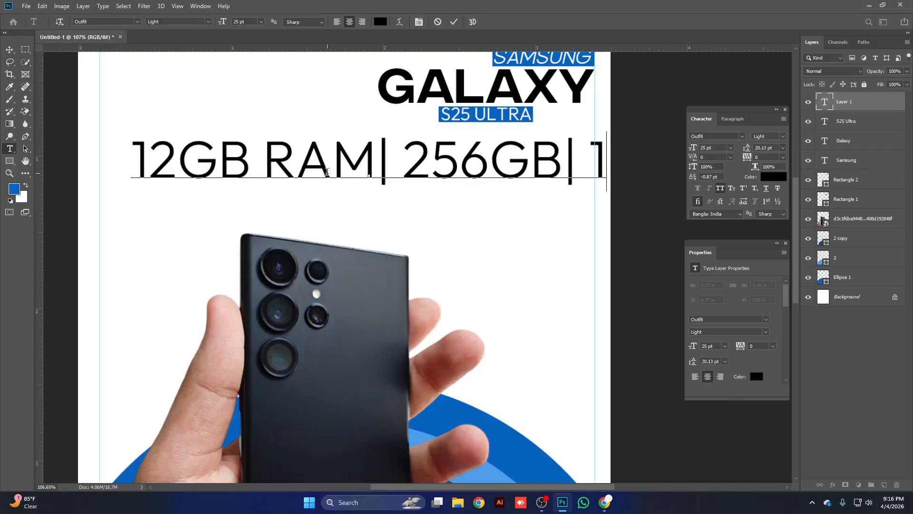
{"action": "type", "text": "T"}
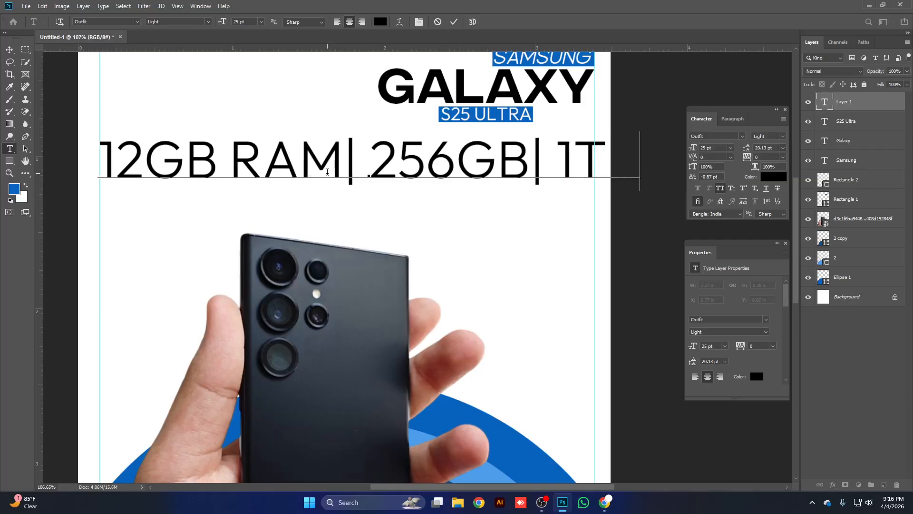
{"action": "type", "text": "B"}
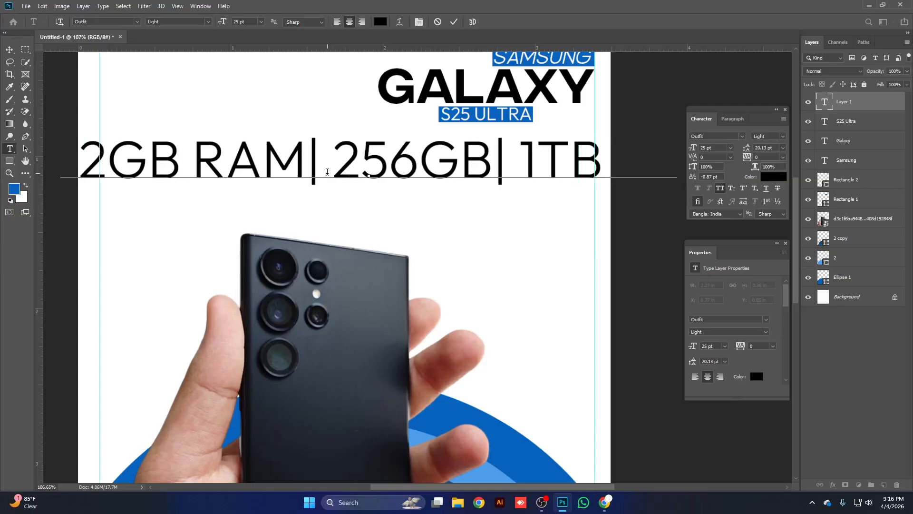
{"action": "type", "text": " STORAGE"}
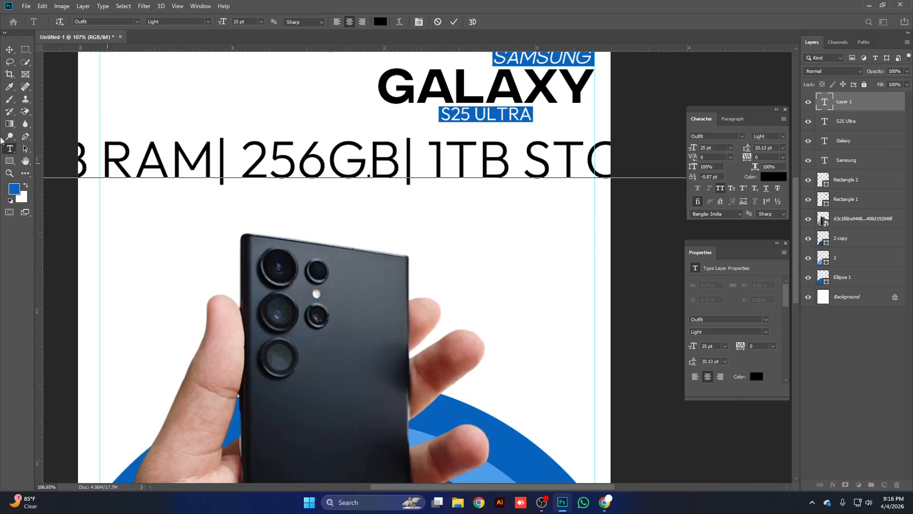
{"action": "left_click", "coordinate": [10, 49]}
Scale the specification line down to 6.77 pt and place it under S25 ULTRA, spanning the width of GALAXY up to the right guide.
{"action": "key", "text": "ctrl+t"}
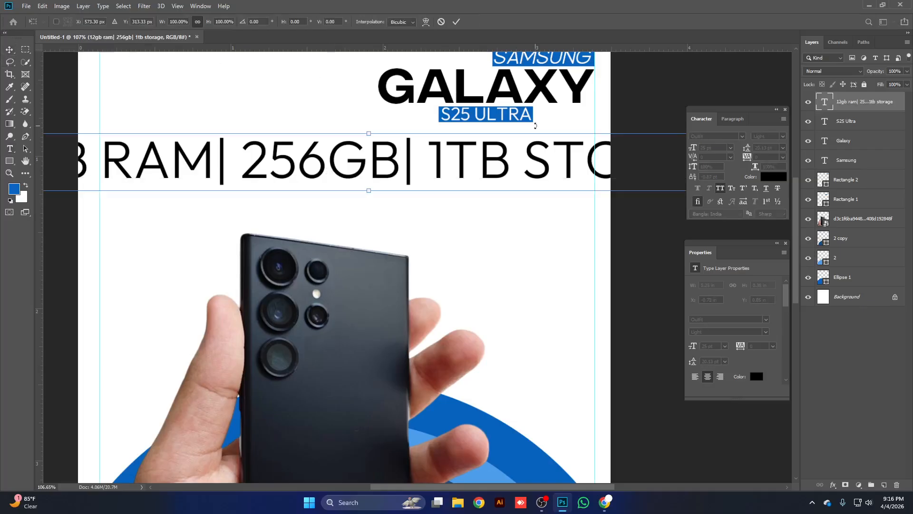
{"action": "left_click_drag", "start_coordinate": [373, 190], "coordinate": [575, 139]}
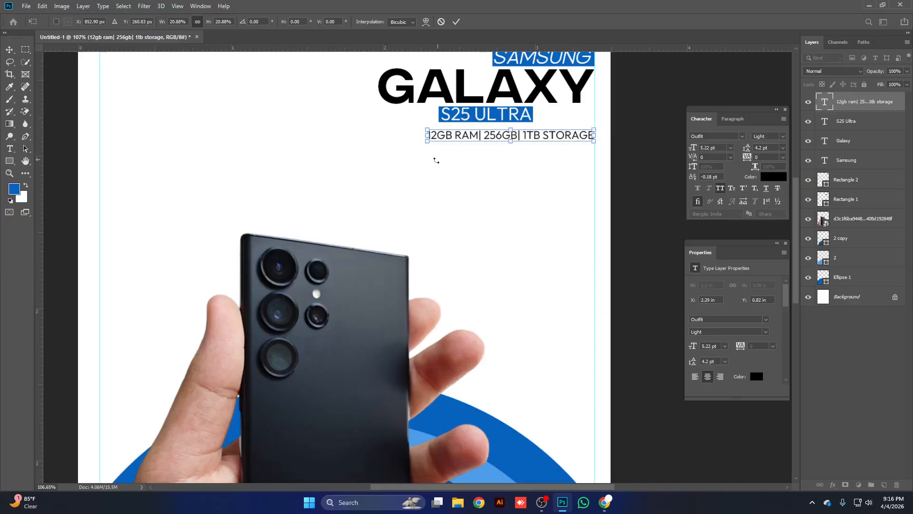
{"action": "left_click_drag", "start_coordinate": [426, 137], "coordinate": [377, 137]}
{"action": "key", "text": "Return"}
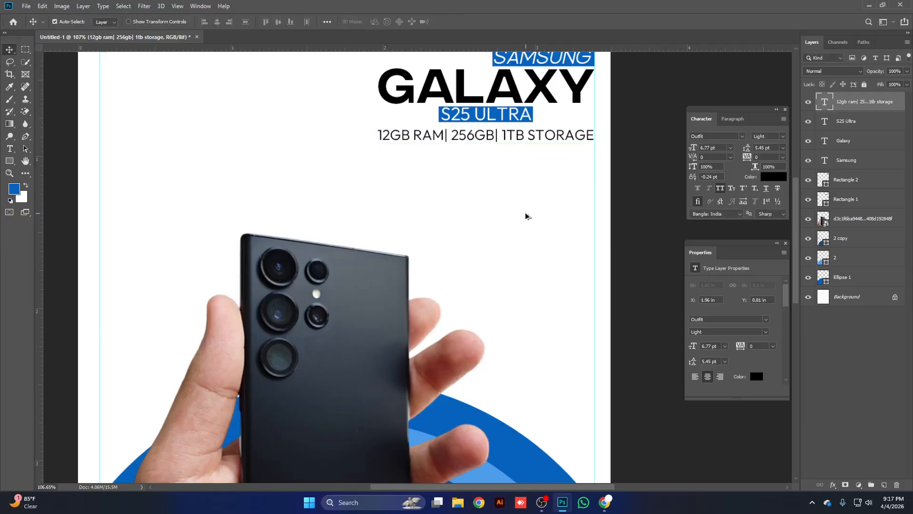
Fine-tune the specification line's vertical spacing below S25 ULTRA by nudging it to Y 0.81 in.
{"action": "scroll", "coordinate": [525, 216], "scroll_direction": "down", "scroll_amount": 2}
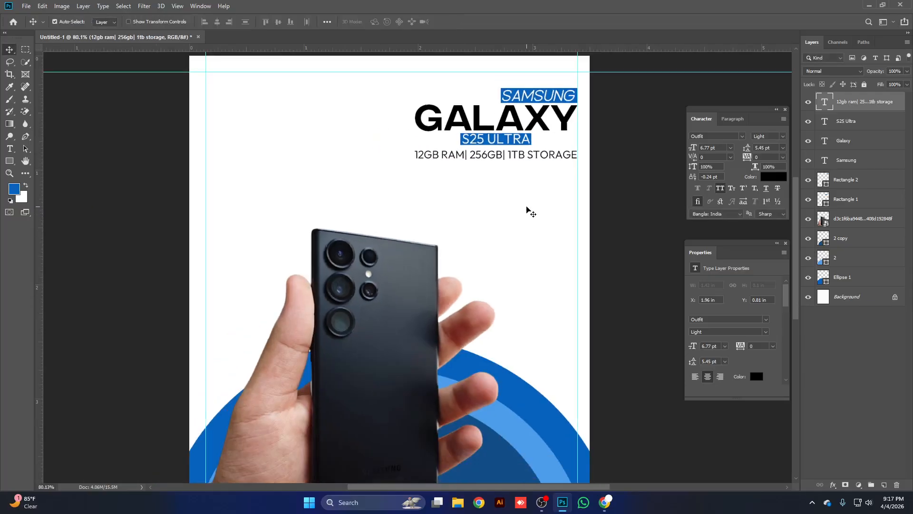
{"action": "key", "text": "Up"}
{"action": "key", "text": "Up"}
{"action": "key", "text": "Up"}
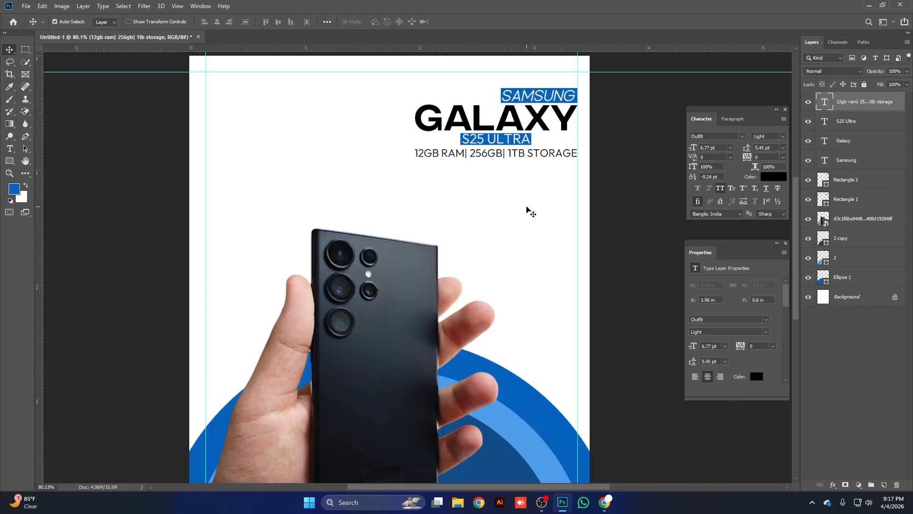
{"action": "key", "text": "Down"}
{"action": "key", "text": "Down"}
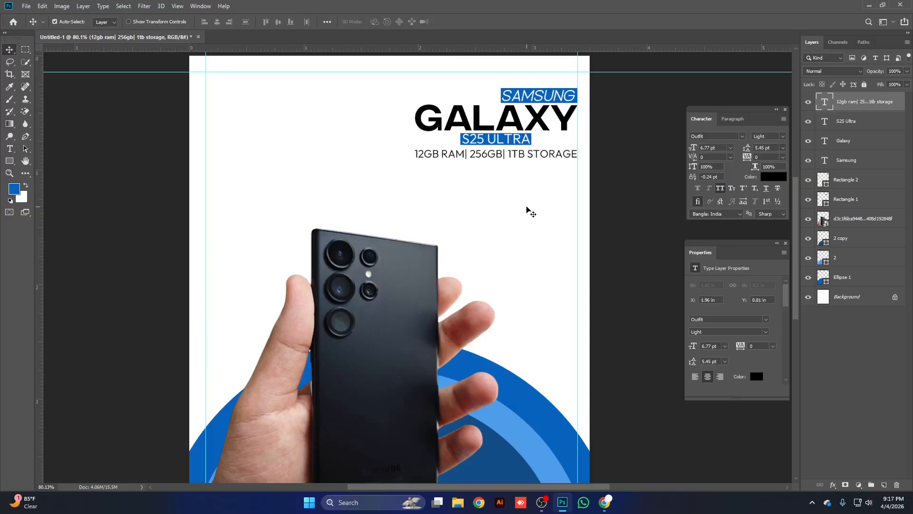
Add a space before each separator in the specification line and nudge it left to X 1.92 in, ending at the right guide.
{"action": "double_click", "coordinate": [467, 163]}
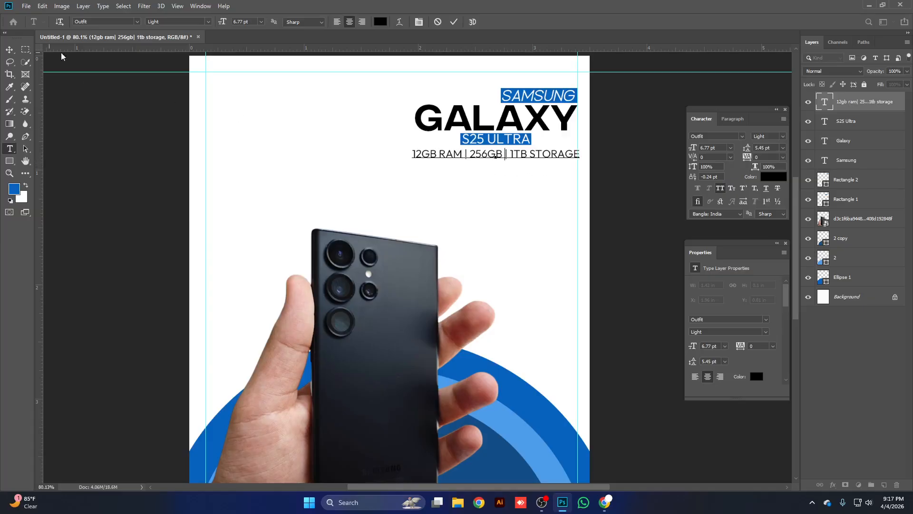
{"action": "left_click", "coordinate": [454, 22]}
{"action": "key", "text": "Left"}
{"action": "key", "text": "Left"}
{"action": "key", "text": "Left"}
{"action": "key", "text": "Left"}
{"action": "key", "text": "Left"}
{"action": "key", "text": "Left"}
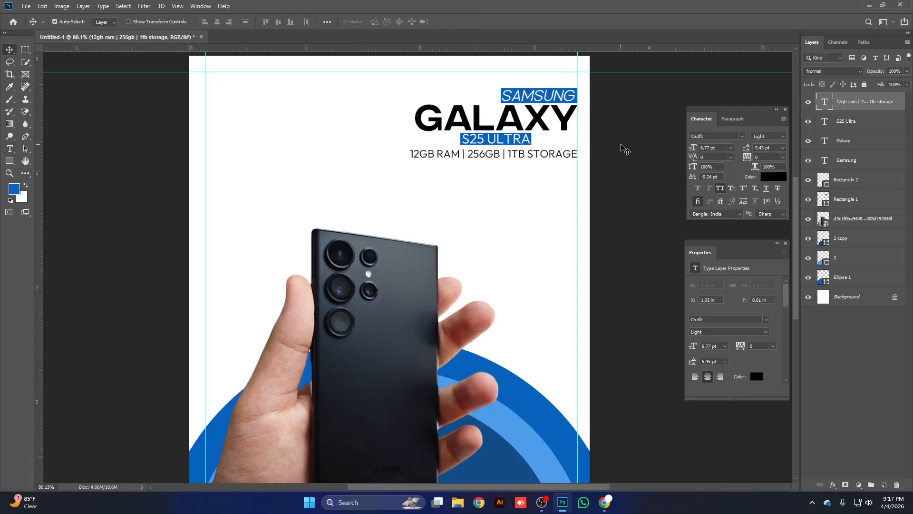
Scale the "12GB RAM | 256GB | 1TB STORAGE" line down to the width of GALAXY and nudge it slightly upward.
{"action": "key", "text": "ctrl+t"}
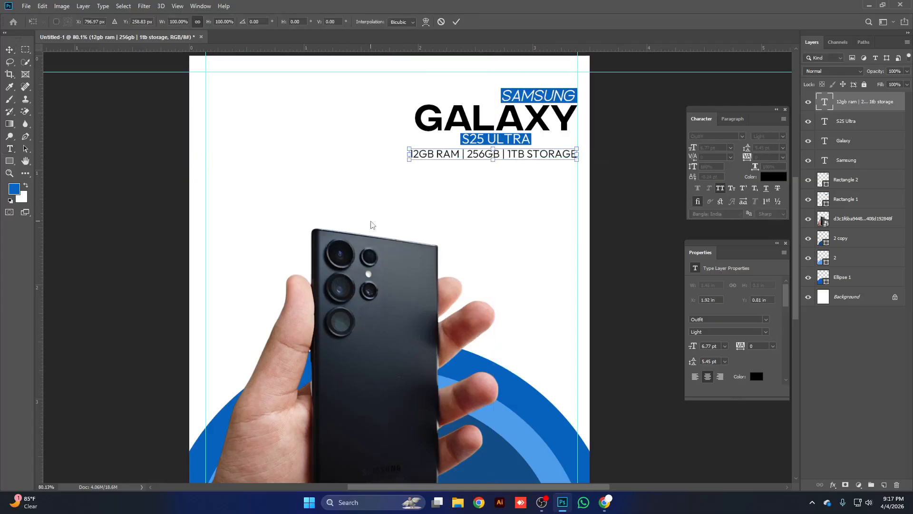
{"action": "left_click_drag", "start_coordinate": [408, 153], "coordinate": [414, 153]}
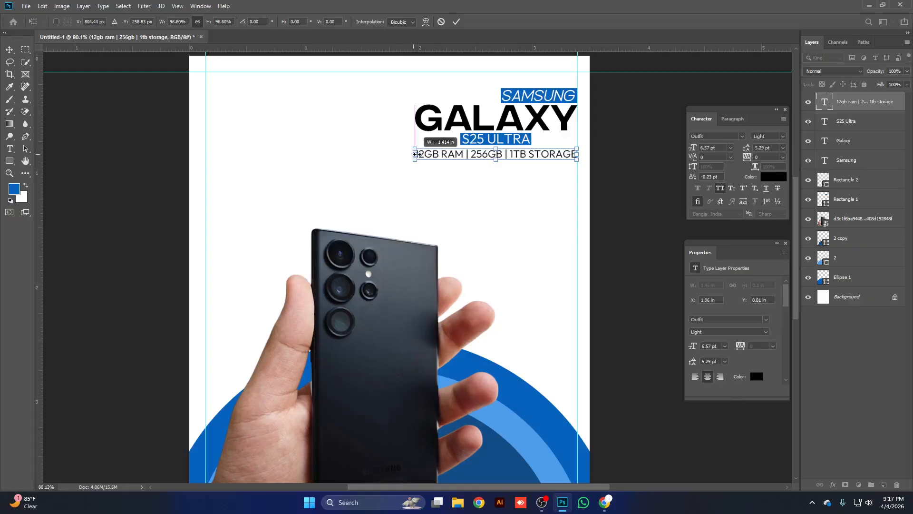
{"action": "key", "text": "Return"}
{"action": "key", "text": "Up"}
{"action": "key", "text": "Up"}
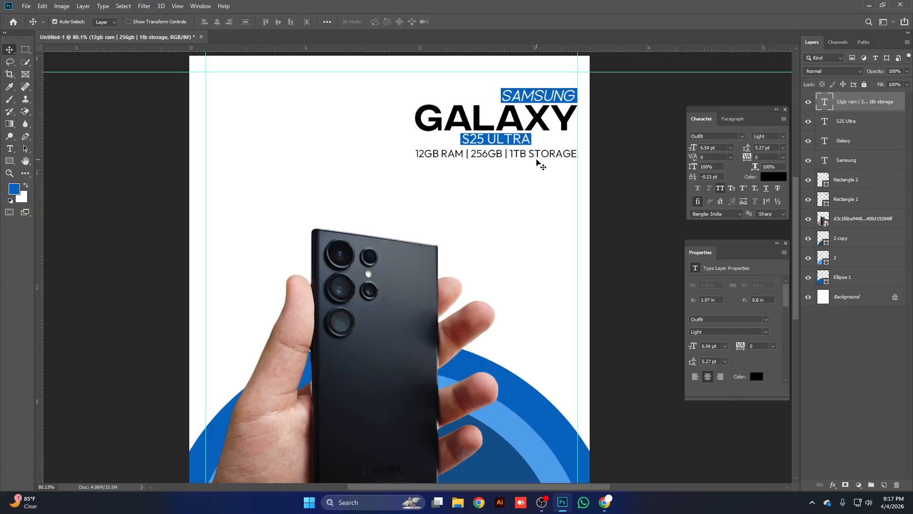
{"action": "scroll", "coordinate": [525, 214], "scroll_direction": "down", "scroll_amount": 3}
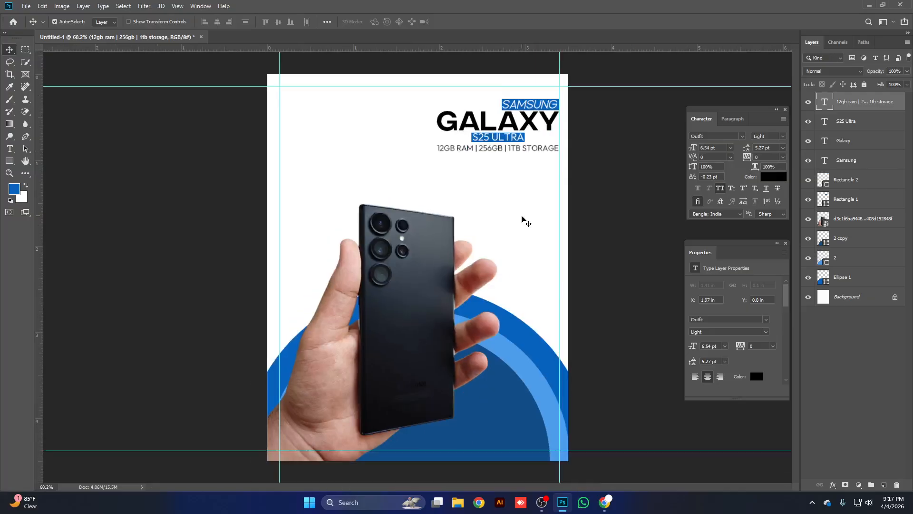
{"action": "scroll", "coordinate": [461, 223], "scroll_direction": "up", "scroll_amount": 1}
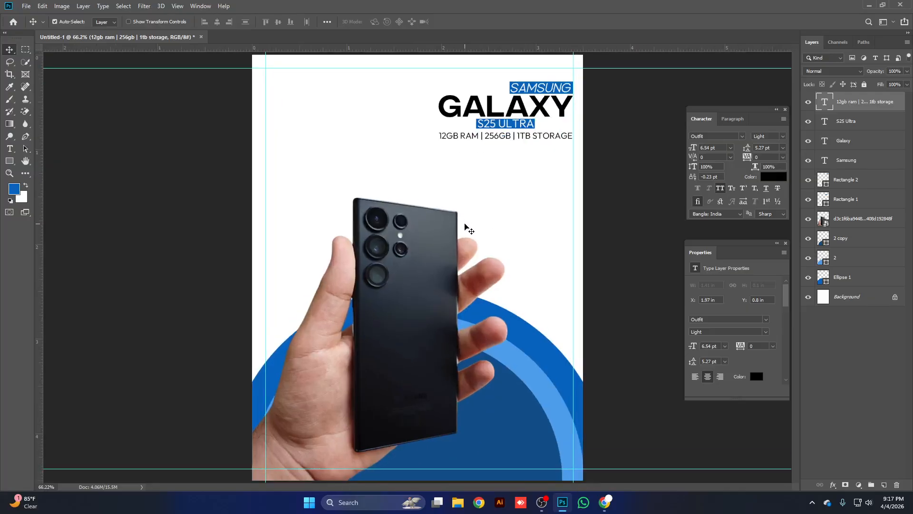
Switch to Chrome, browse Pinterest for phone posters, examine the purple "No stress, no stories" design, and return to Photoshop.
{"action": "left_click", "coordinate": [604, 503]}
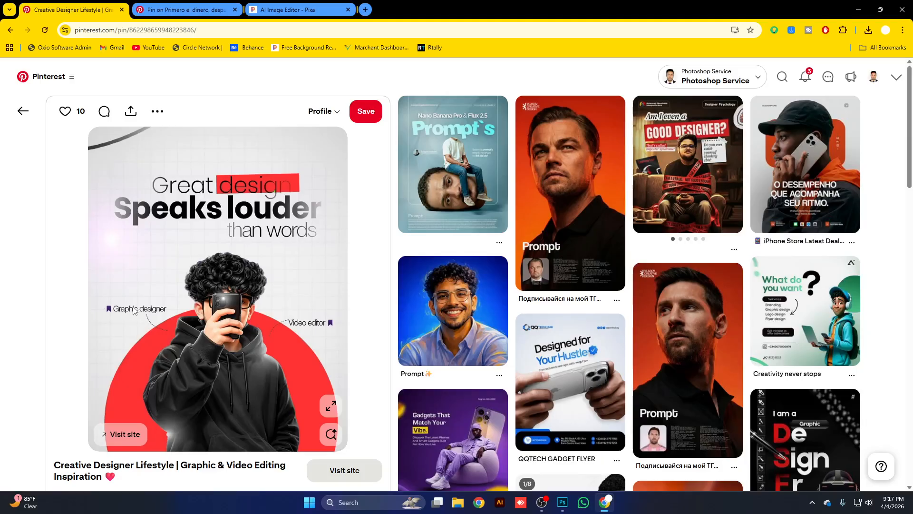
{"action": "left_click", "coordinate": [10, 30]}
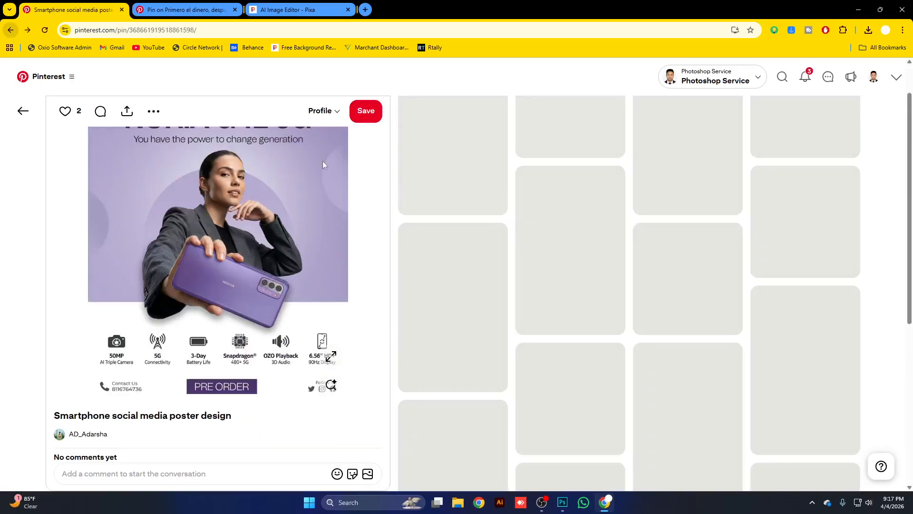
{"action": "scroll", "coordinate": [372, 220], "scroll_direction": "down", "scroll_amount": 5}
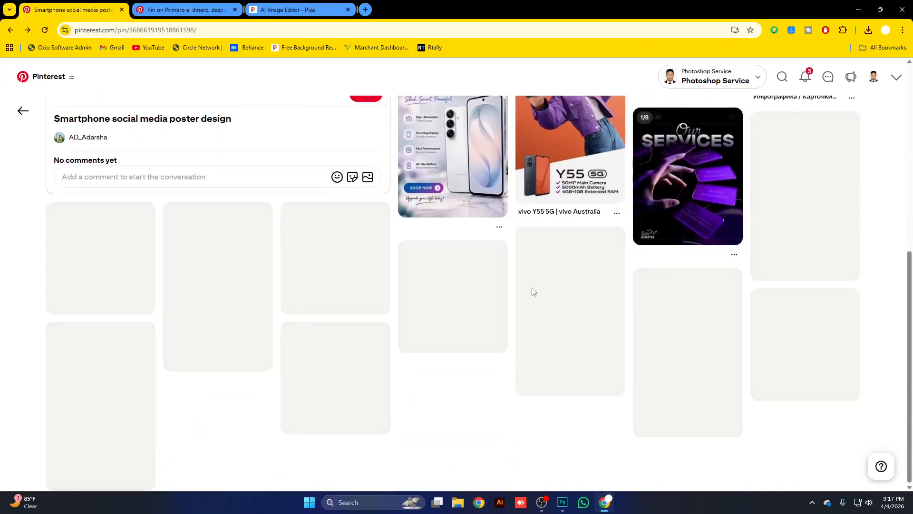
{"action": "scroll", "coordinate": [621, 288], "scroll_direction": "down", "scroll_amount": 5}
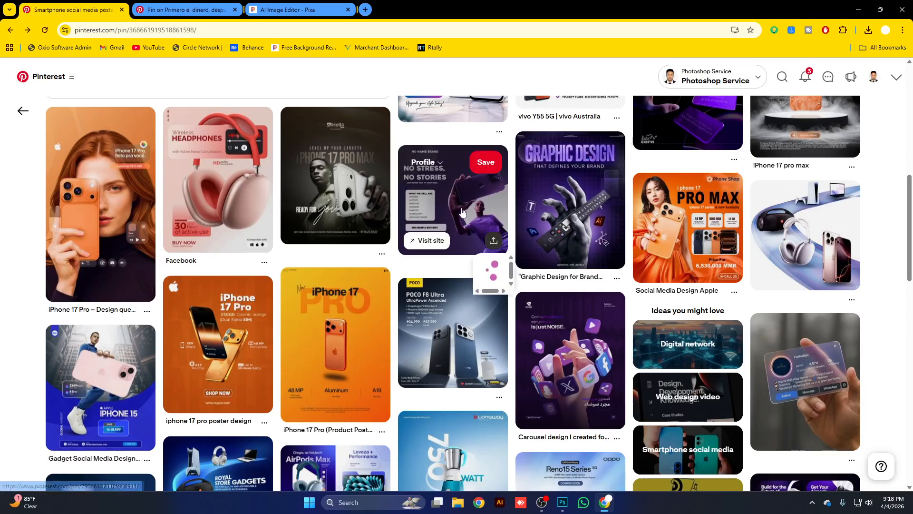
{"action": "left_click", "coordinate": [406, 202]}
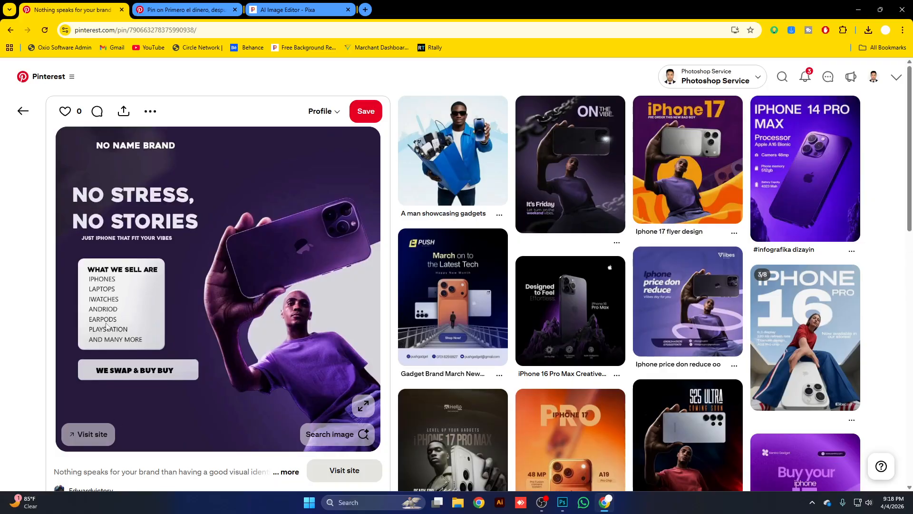
{"action": "left_click", "coordinate": [865, 16]}
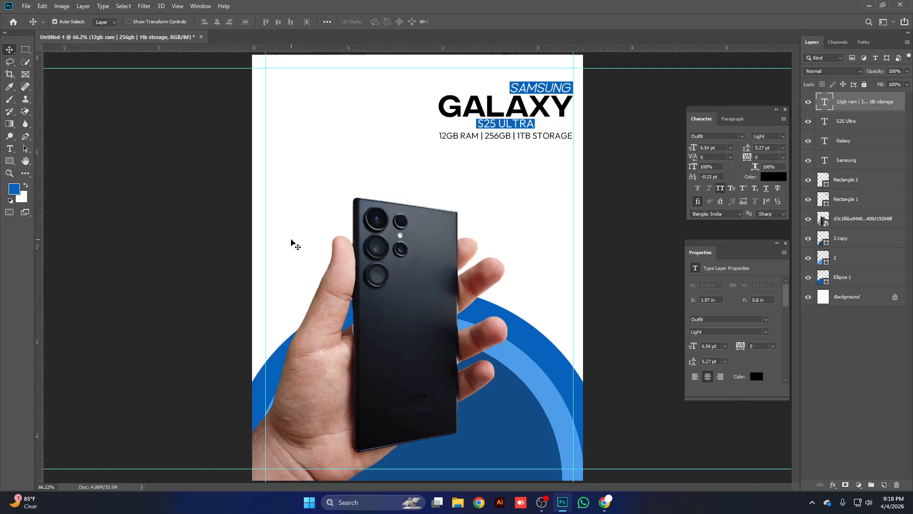
Add a 7 pt text reading "CAMERA:QUAD" in the white area beside the phone's upper edge.
{"action": "scroll", "coordinate": [286, 251], "scroll_direction": "up", "scroll_amount": 3}
{"action": "scroll", "coordinate": [295, 239], "scroll_direction": "up", "scroll_amount": 2}
{"action": "left_click_drag", "start_coordinate": [339, 229], "coordinate": [391, 233]}
{"action": "left_click", "coordinate": [9, 148]}
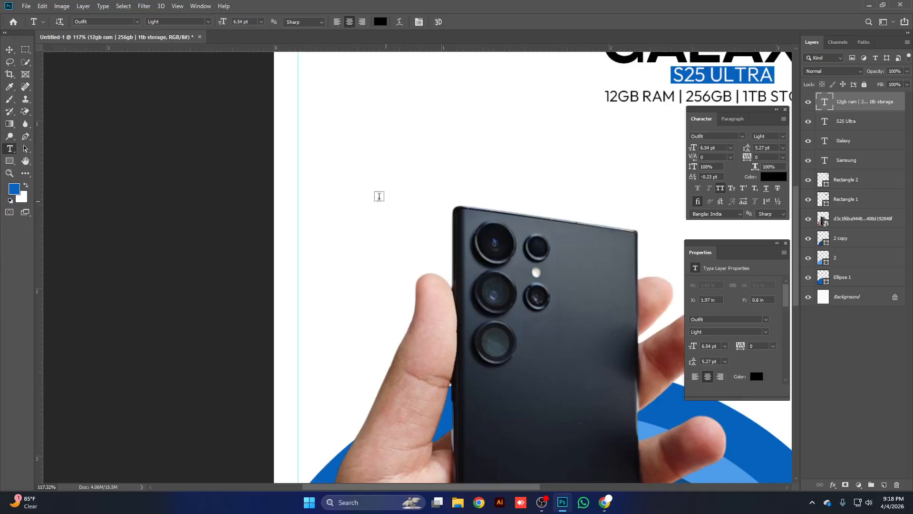
{"action": "left_click", "coordinate": [323, 183]}
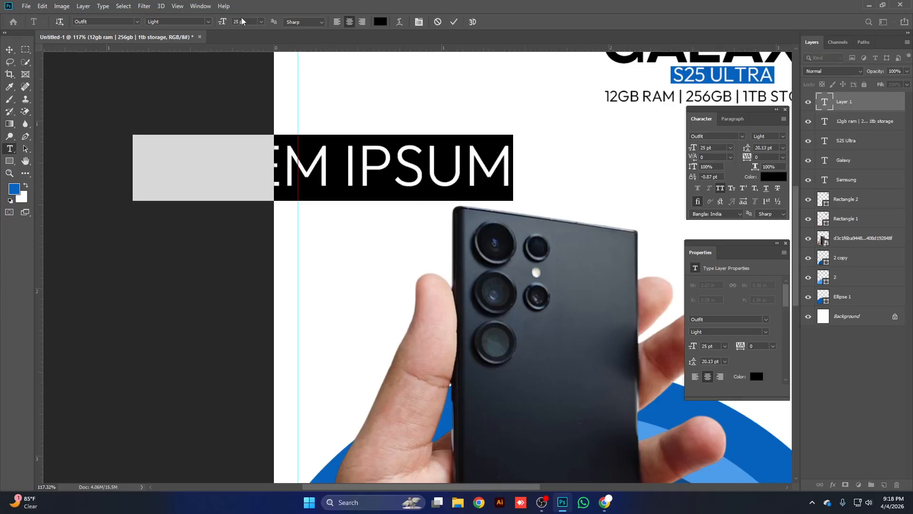
{"action": "left_click_drag", "start_coordinate": [222, 22], "coordinate": [214, 28]}
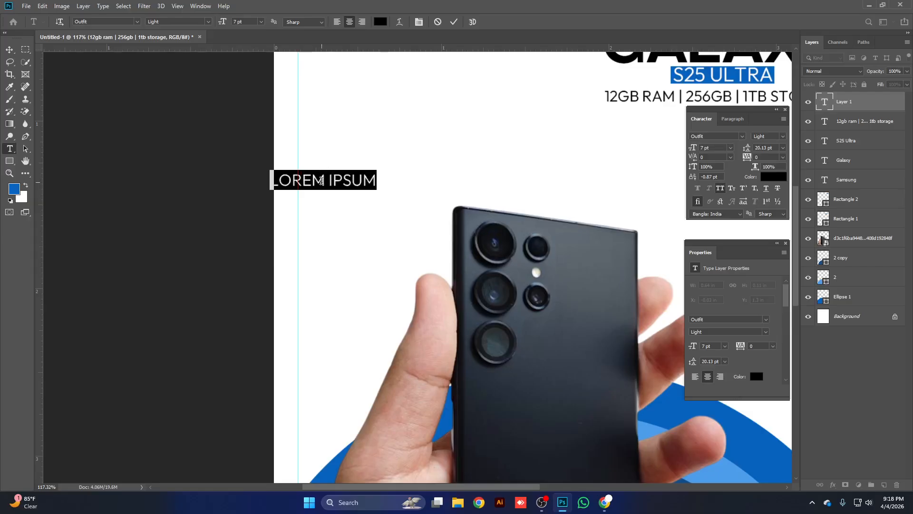
{"action": "type", "text": "CA"}
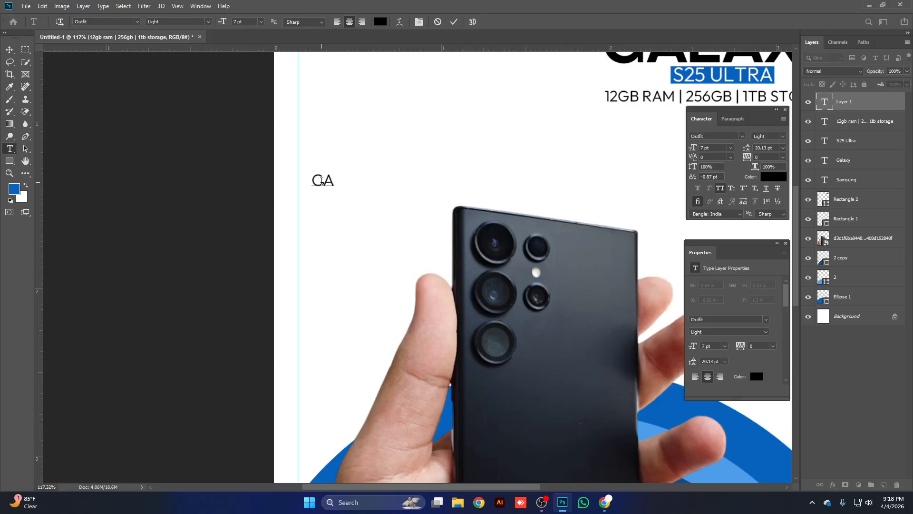
{"action": "type", "text": "MERA"}
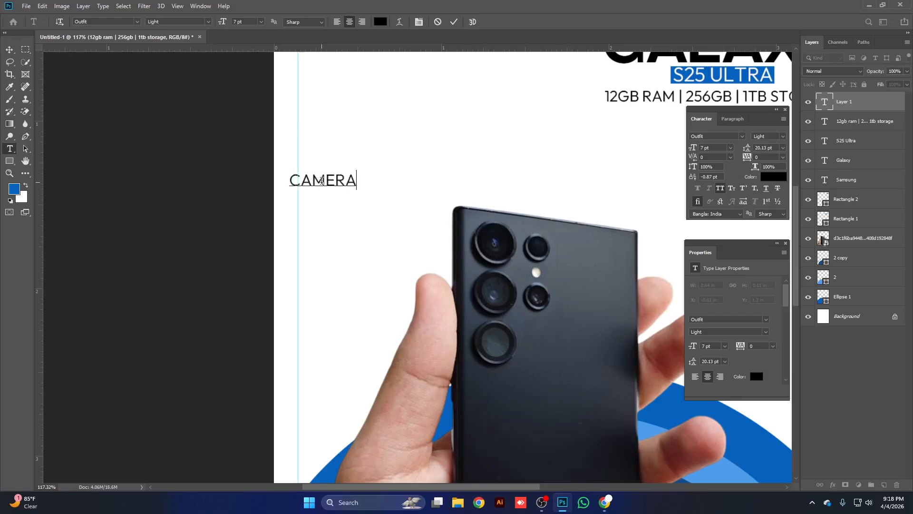
{"action": "type", "text": ":"}
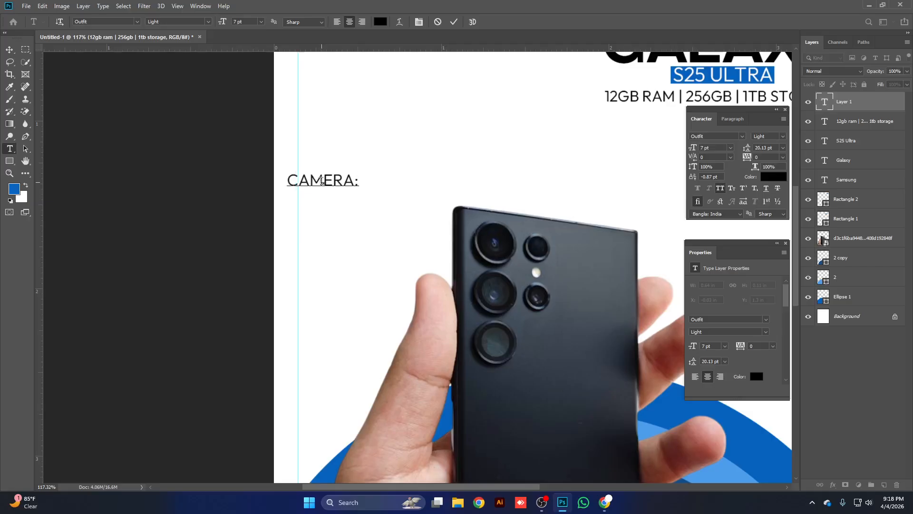
{"action": "type", "text": "QUAD"}
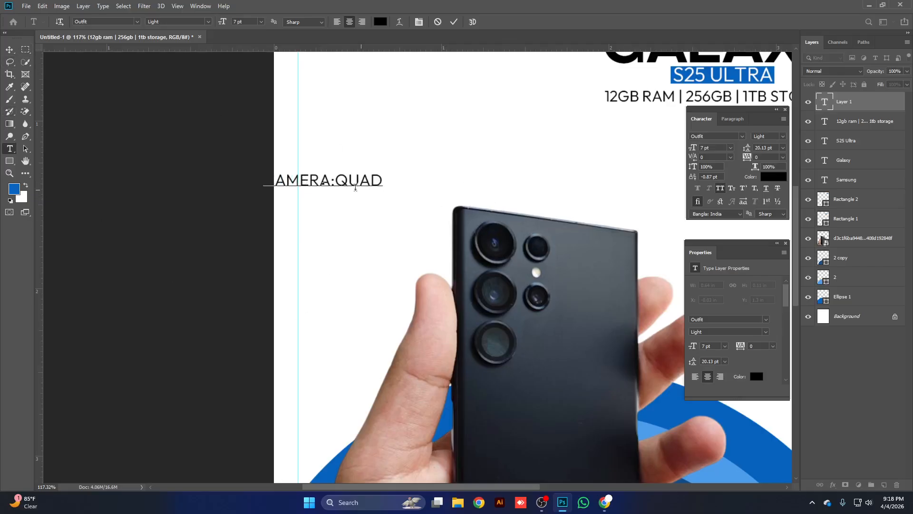
Align the CAMERA:QUAD text with the left margin guide above the thumb and scale it down to about 5.32 pt.
{"action": "left_click", "coordinate": [9, 49]}
{"action": "left_click_drag", "start_coordinate": [385, 182], "coordinate": [408, 173]}
{"action": "scroll", "coordinate": [407, 178], "scroll_direction": "down", "scroll_amount": 1}
{"action": "scroll", "coordinate": [406, 179], "scroll_direction": "down", "scroll_amount": 2}
{"action": "key", "text": "ctrl+t"}
{"action": "left_click_drag", "start_coordinate": [408, 177], "coordinate": [394, 172]}
{"action": "key", "text": "Return"}
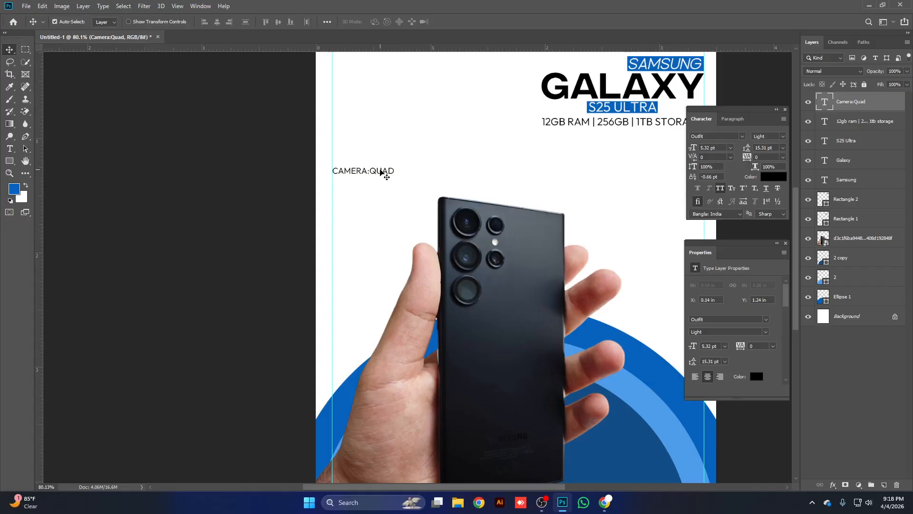
{"action": "key", "text": "Left"}
{"action": "key", "text": "Down"}
{"action": "key", "text": "Down"}
{"action": "key", "text": "Down"}
Duplicate the CAMERA:QUAD text directly below and change the copy to "200+MP+10MP+".
{"action": "scroll", "coordinate": [377, 184], "scroll_direction": "up", "scroll_amount": 1}
{"action": "left_click_drag", "start_coordinate": [360, 170], "coordinate": [363, 184]}
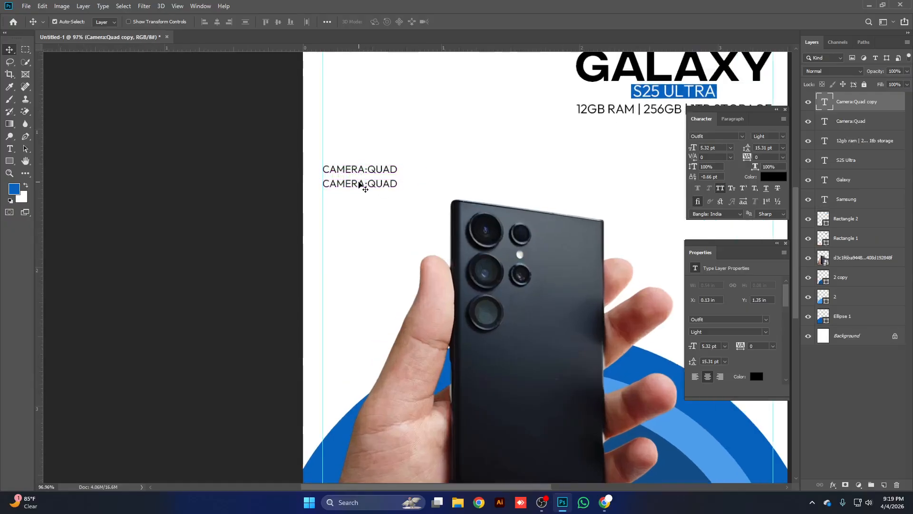
{"action": "double_click", "coordinate": [393, 192]}
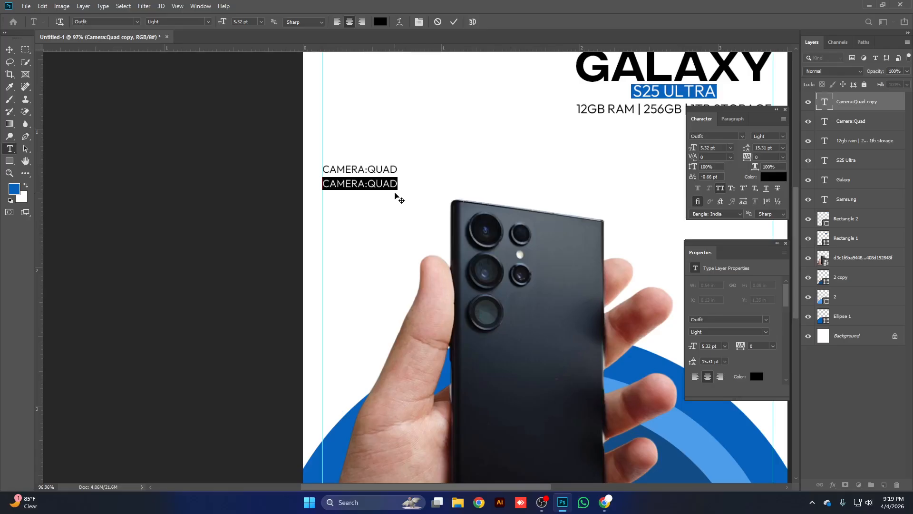
{"action": "type", "text": "2000"}
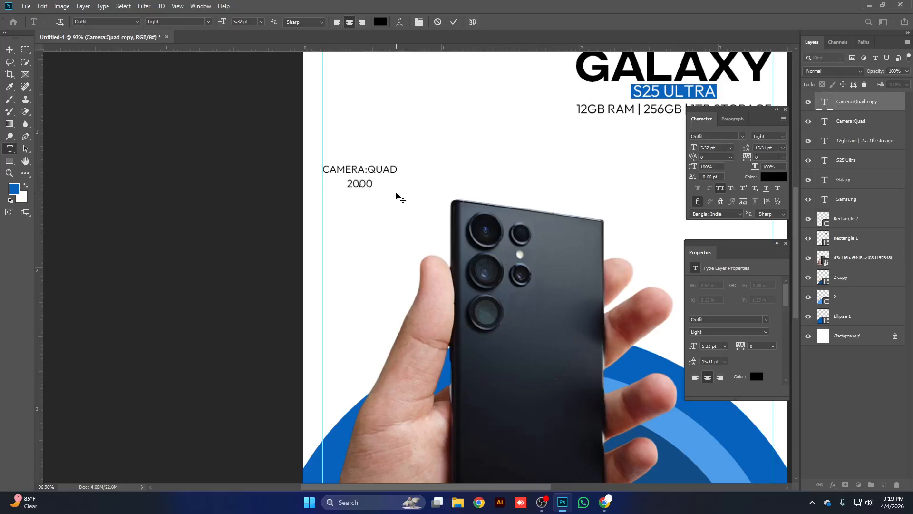
{"action": "key", "text": "BackSpace"}
{"action": "type", "text": "+MP+10MP"}
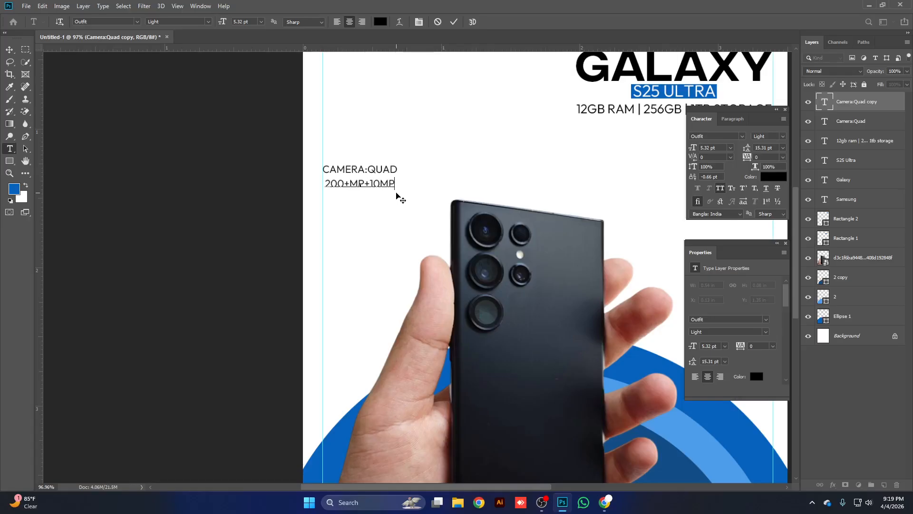
{"action": "type", "text": "+"}
{"action": "key", "text": "ctrl+Return"}
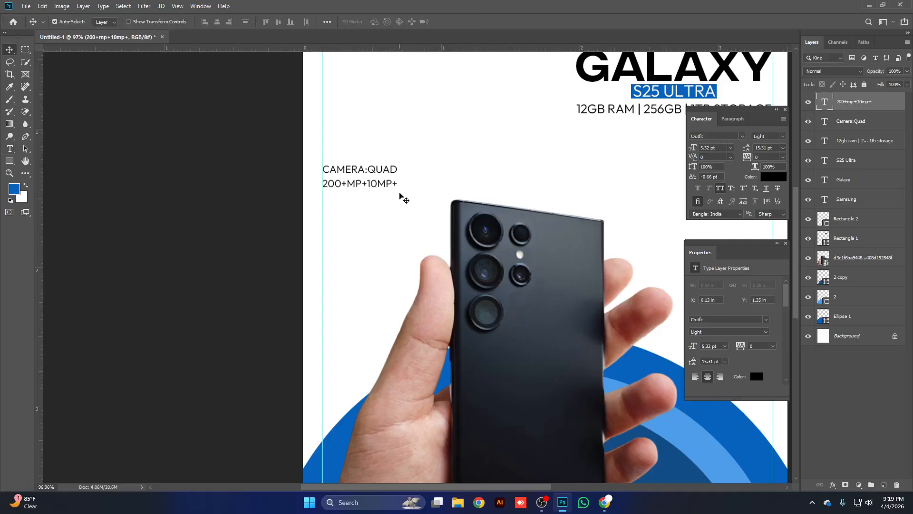
Add a second line reading "50MP+50MP" to the "200+MP+10MP+" text.
{"action": "left_click", "coordinate": [396, 181]}
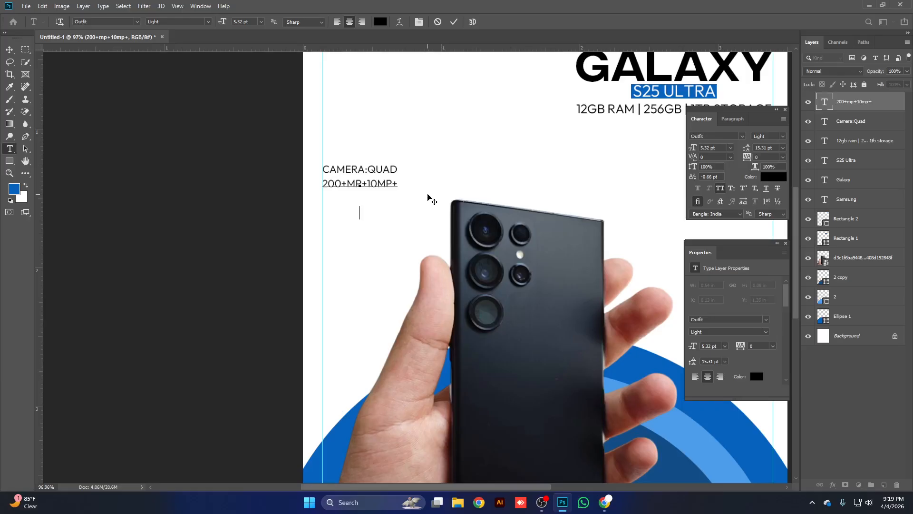
{"action": "type", "text": "50"}
{"action": "type", "text": "+50"}
{"action": "type", "text": "MP"}
{"action": "key", "text": "Left"}
{"action": "key", "text": "Left"}
{"action": "key", "text": "Left"}
{"action": "key", "text": "Left"}
{"action": "key", "text": "Left"}
{"action": "type", "text": "MP"}
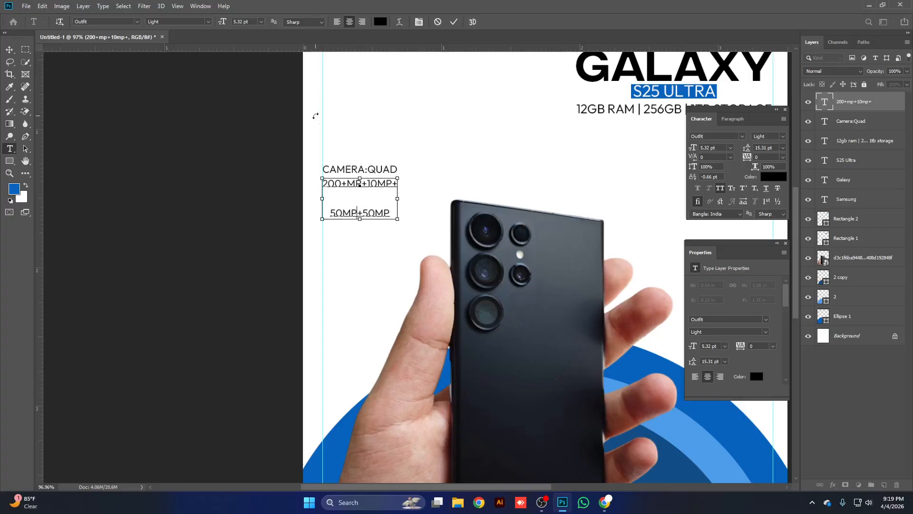
Left-align the two-line camera specification text and tighten its leading to 7.31 pt.
{"action": "key", "text": "ctrl+a"}
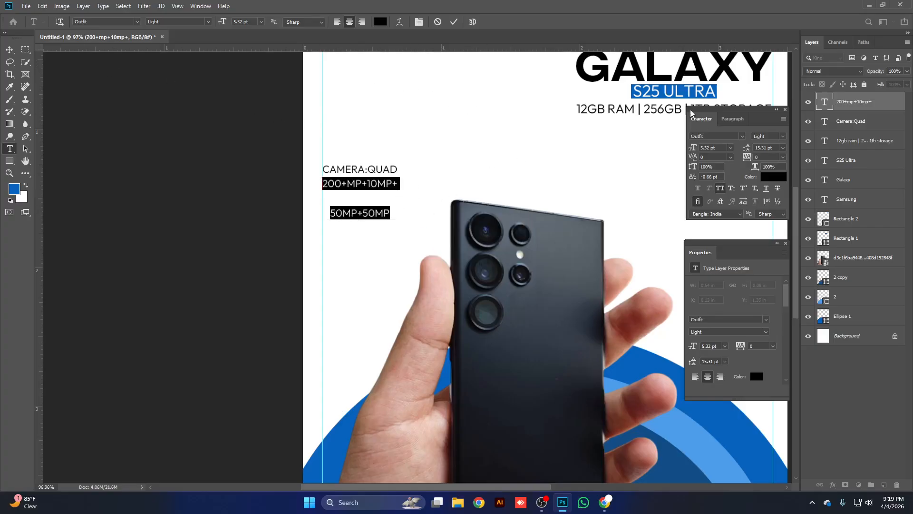
{"action": "left_click", "coordinate": [337, 22]}
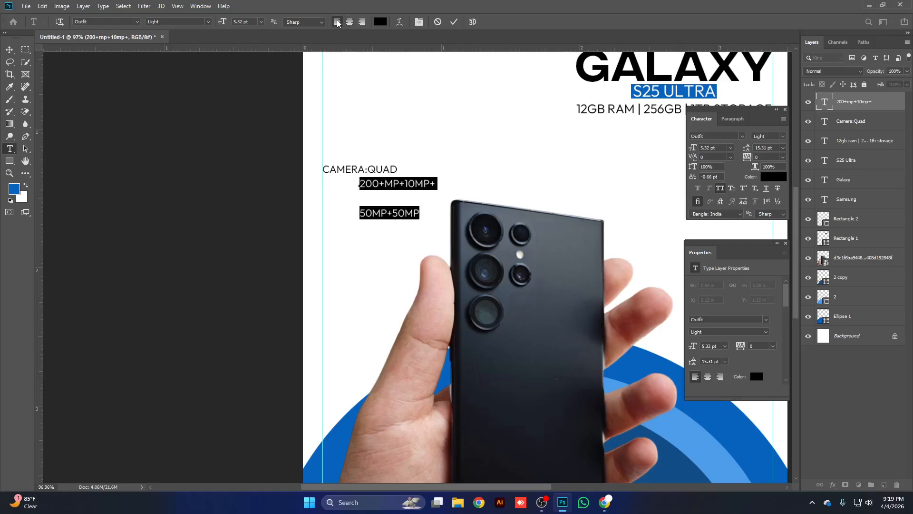
{"action": "scroll", "coordinate": [774, 149], "scroll_direction": "down", "scroll_amount": 8}
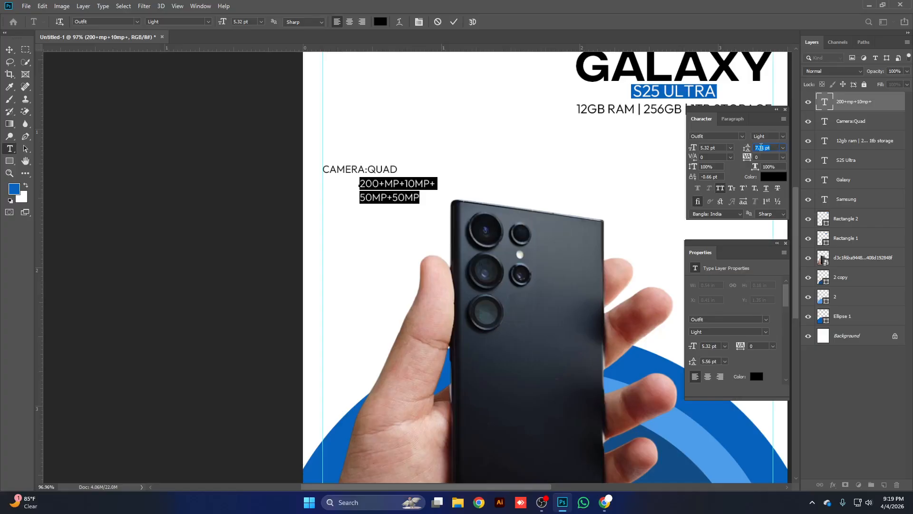
Set the camera specification text to SemiBold and align it with the left margin guide beneath CAMERA:QUAD.
{"action": "left_click", "coordinate": [779, 138]}
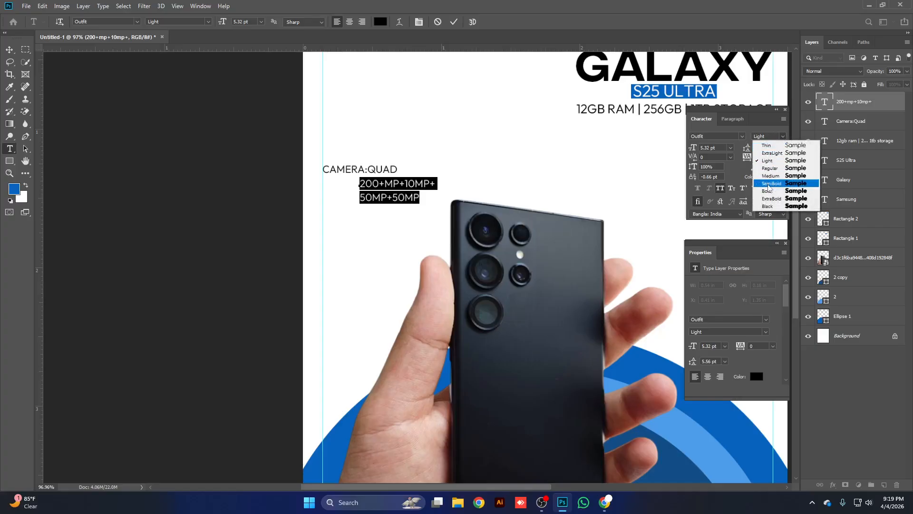
{"action": "left_click", "coordinate": [756, 184]}
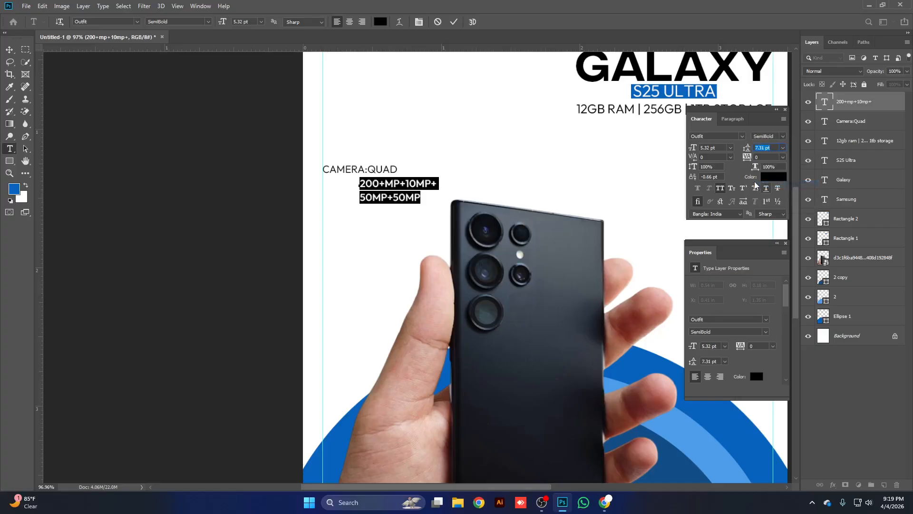
{"action": "left_click", "coordinate": [452, 23]}
{"action": "key", "text": "v"}
{"action": "left_click_drag", "start_coordinate": [422, 183], "coordinate": [408, 186]}
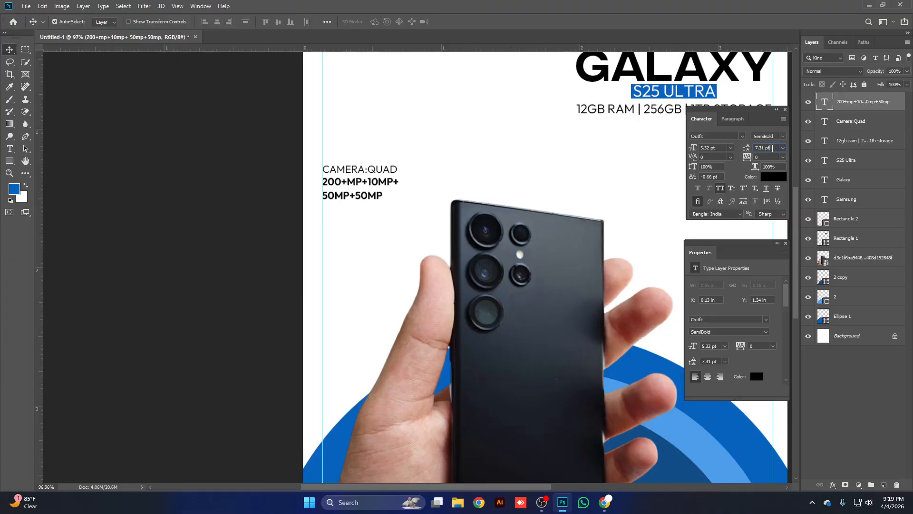
Set the camera specification text's leading to 6 pt and its font weight to Medium.
{"action": "left_click", "coordinate": [769, 148]}
{"action": "key", "text": "Down"}
{"action": "key", "text": "Return"}
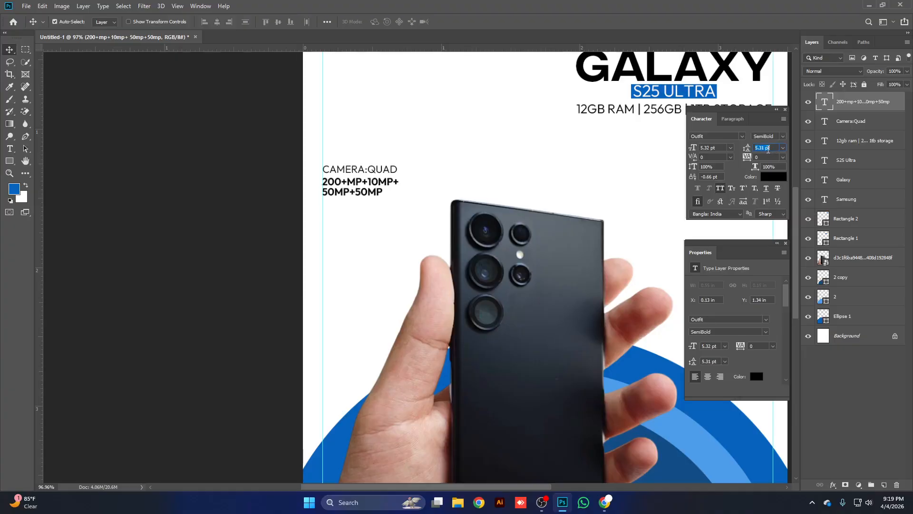
{"action": "left_click", "coordinate": [775, 137]}
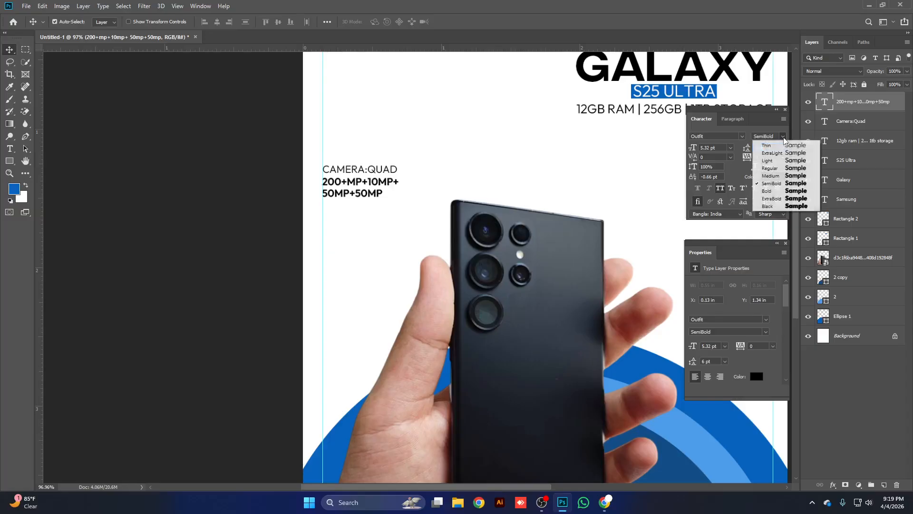
{"action": "left_click", "coordinate": [782, 178]}
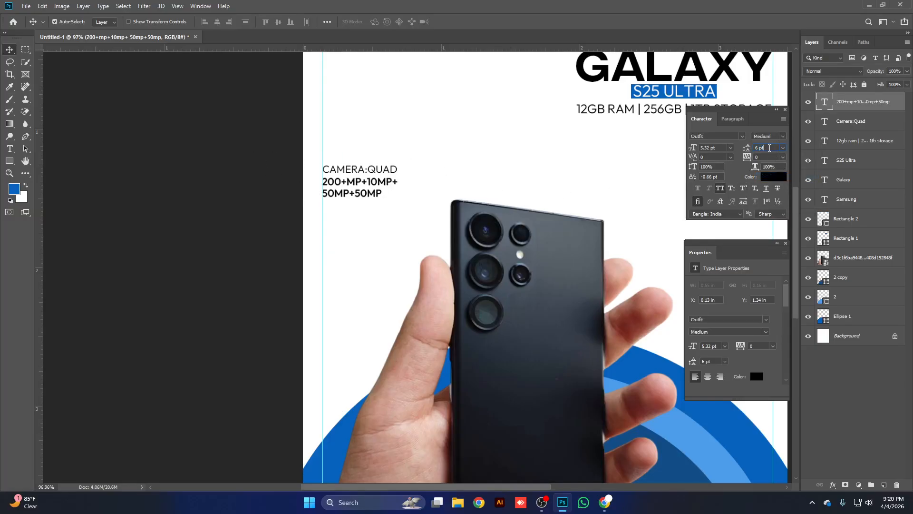
Set the camera specification text's leading to 5.5 pt and nudge it slightly right and down from the CAMERA:QUAD heading.
{"action": "key", "text": "Down"}
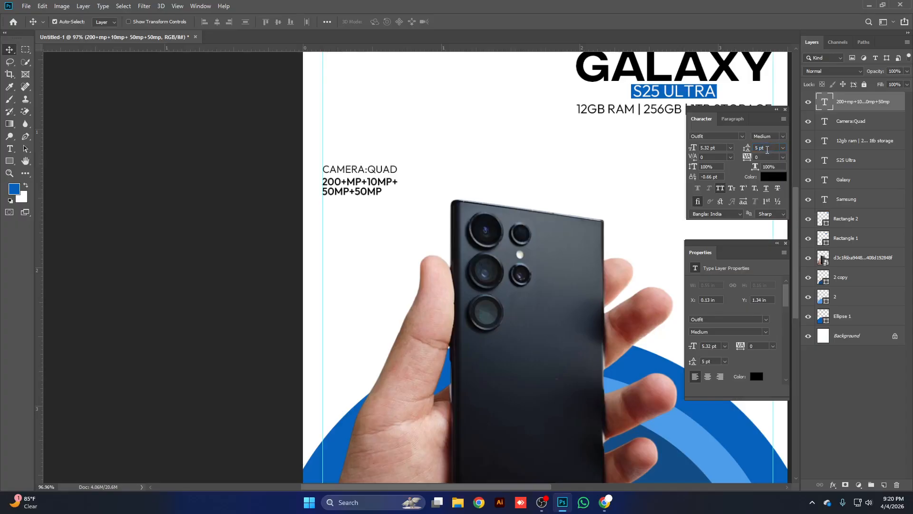
{"action": "left_click", "coordinate": [768, 149]}
{"action": "type", "text": "5.5"}
{"action": "key", "text": "Return"}
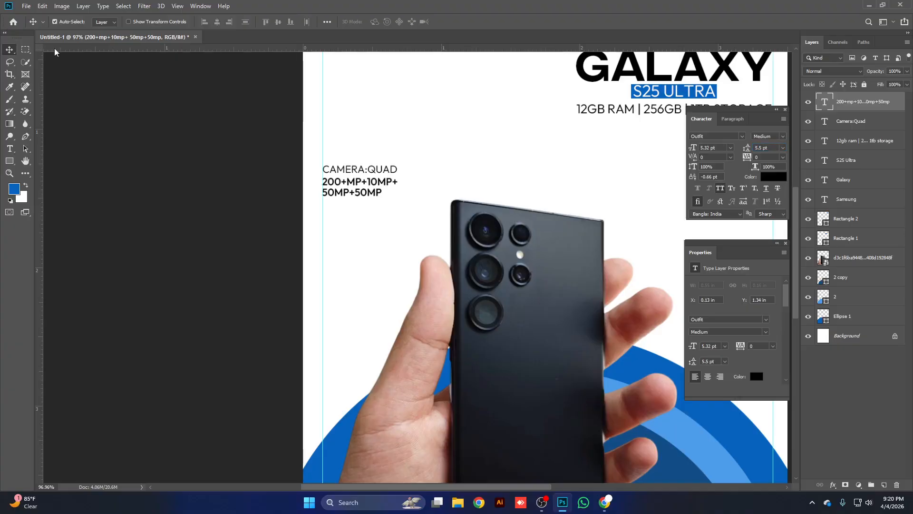
{"action": "key", "text": "Right"}
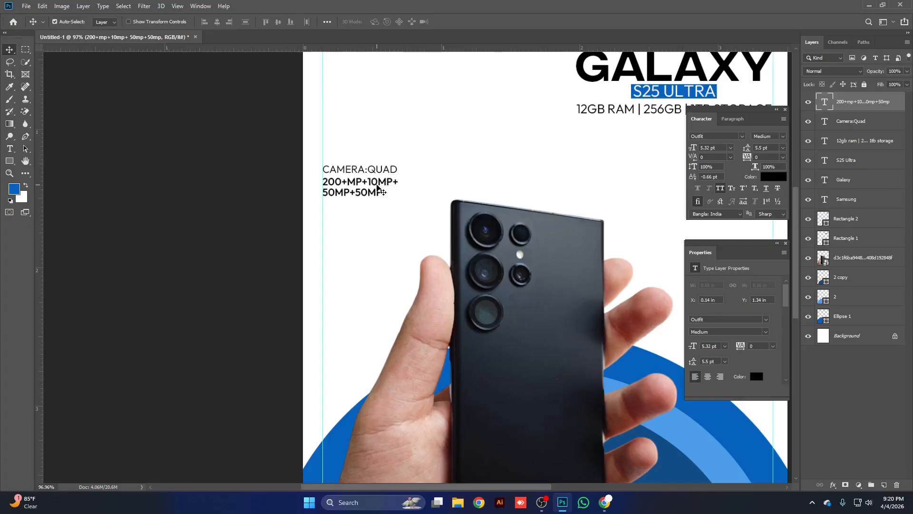
{"action": "key", "text": "Down"}
{"action": "key", "text": "Down"}
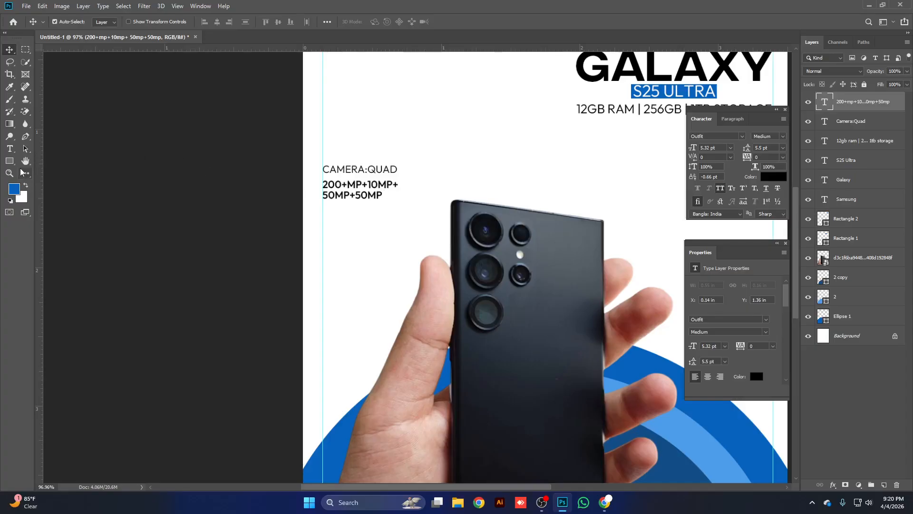
Draw a horizontal 1 px line about 162 px long directly beneath the CAMERA:QUAD heading with the Line tool.
{"action": "left_click", "coordinate": [9, 161]}
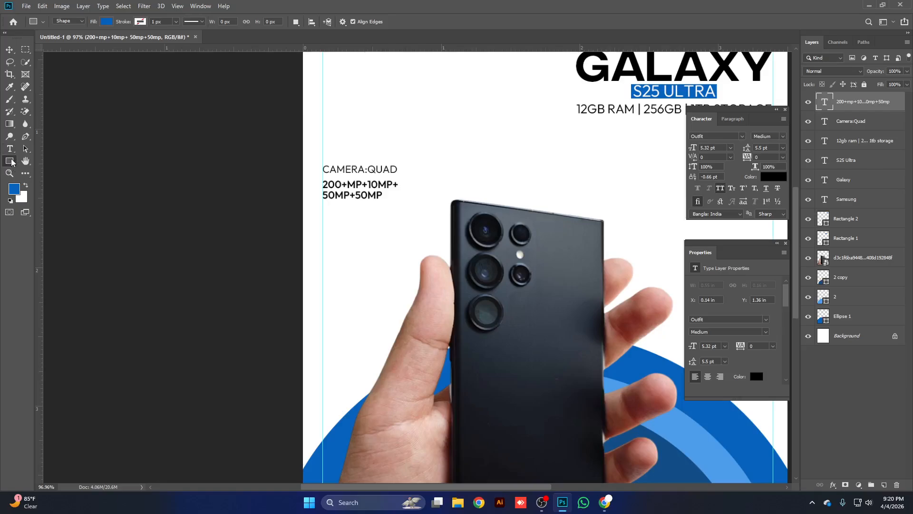
{"action": "right_click", "coordinate": [12, 161]}
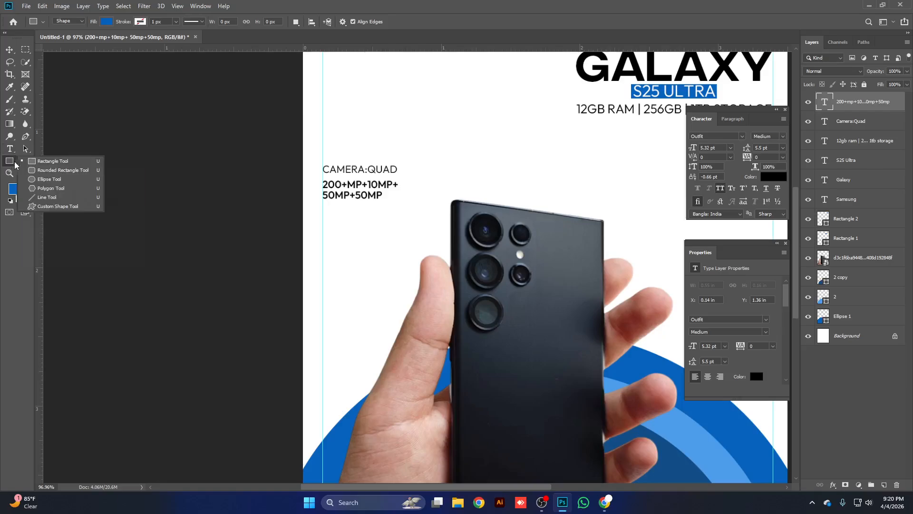
{"action": "left_click", "coordinate": [55, 197]}
{"action": "scroll", "coordinate": [350, 170], "scroll_direction": "up", "scroll_amount": 2}
{"action": "scroll", "coordinate": [333, 171], "scroll_direction": "up", "scroll_amount": 3}
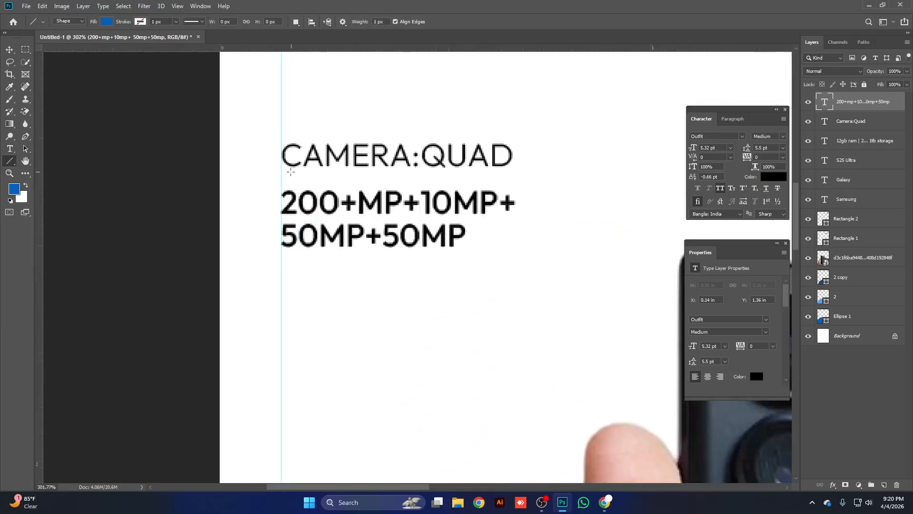
{"action": "left_click_drag", "start_coordinate": [281, 169], "coordinate": [514, 169]}
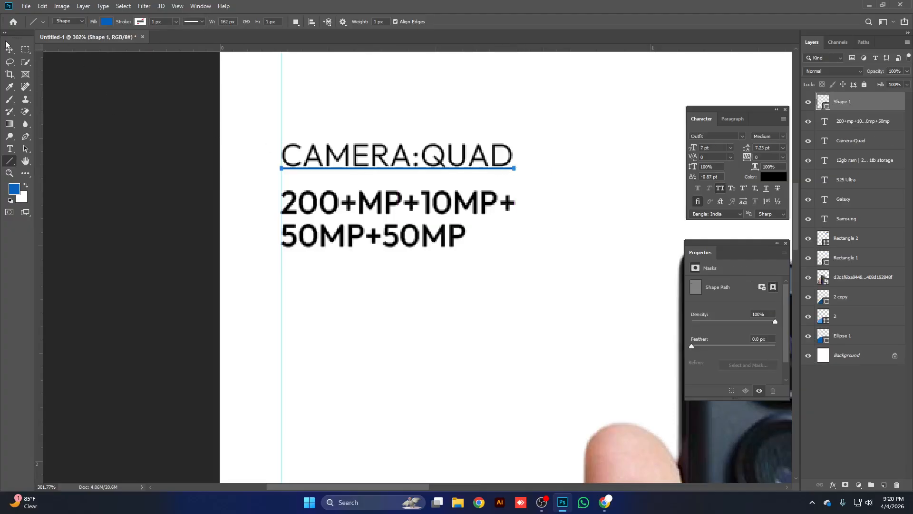
Fill the line under CAMERA:QUAD with black and nudge it slightly down from the heading.
{"action": "left_click", "coordinate": [110, 22]}
{"action": "left_click", "coordinate": [60, 72]}
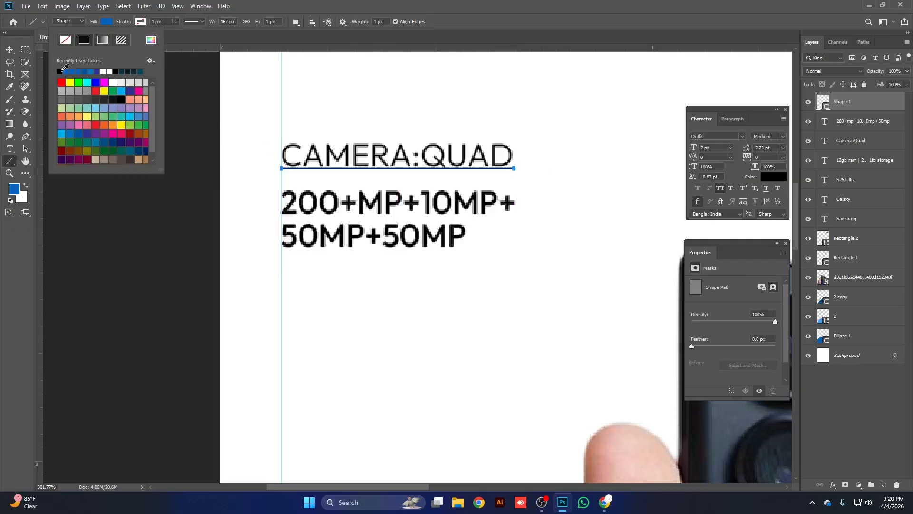
{"action": "left_click", "coordinate": [10, 49]}
{"action": "key", "text": "Down"}
{"action": "key", "text": "Down"}
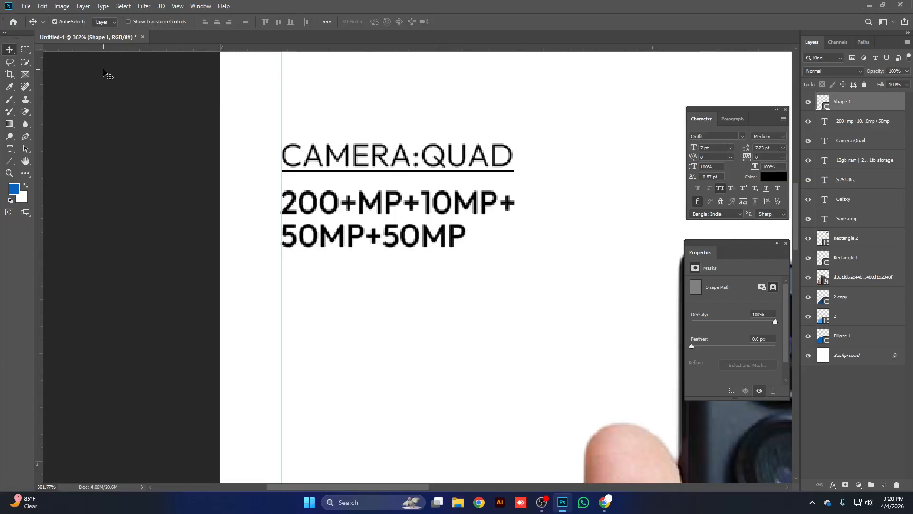
{"action": "key", "text": "ctrl+0"}
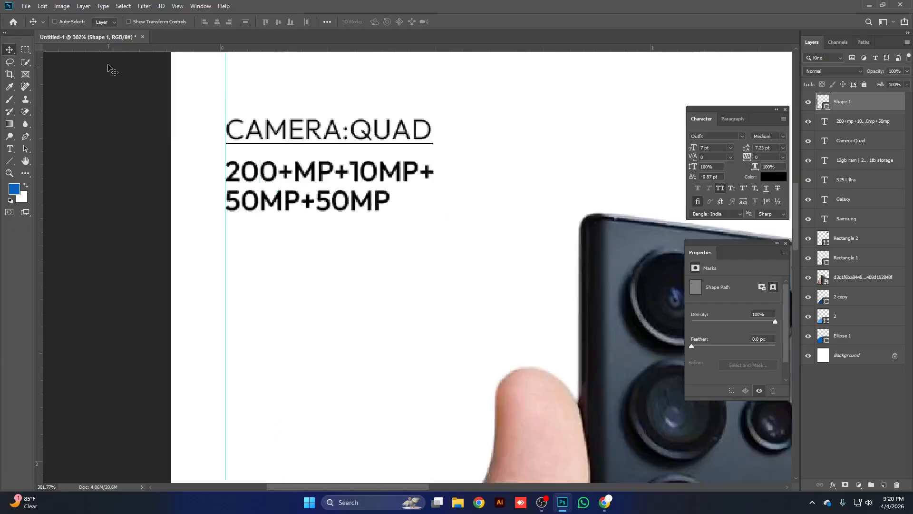
Nudge the two-line camera specification text slightly up towards the underline.
{"action": "scroll", "coordinate": [309, 209], "scroll_direction": "up", "scroll_amount": 1}
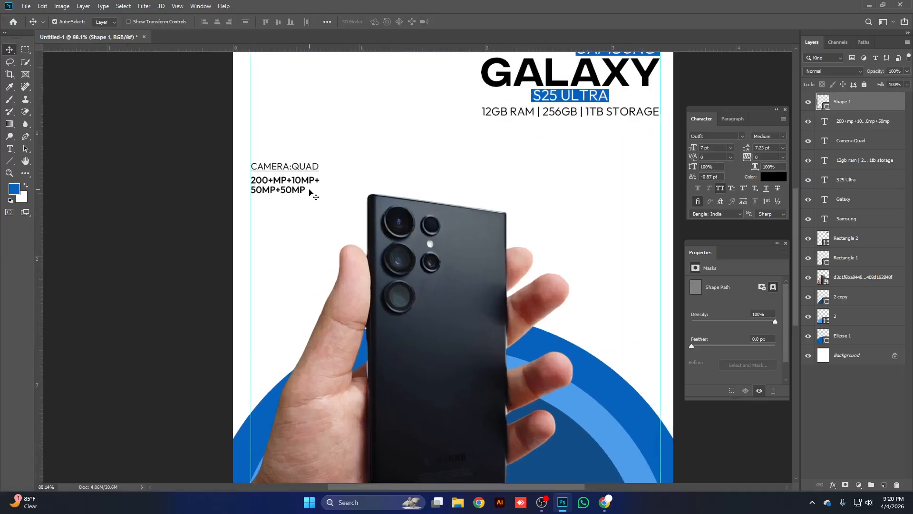
{"action": "left_click", "coordinate": [310, 186]}
{"action": "key", "text": "Down"}
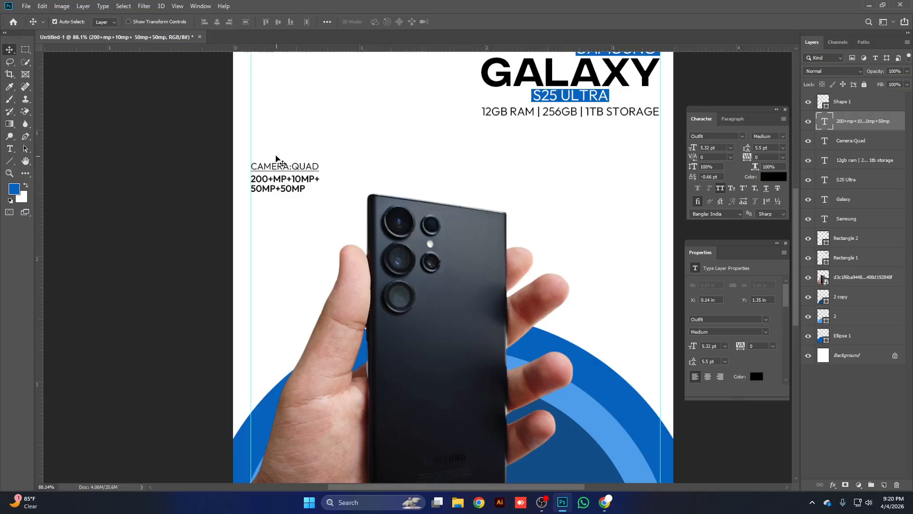
Duplicate the CAMERA:QUAD heading, its underline and the specification text, placing the copy directly below the original block.
{"action": "left_click_drag", "start_coordinate": [274, 155], "coordinate": [297, 193]}
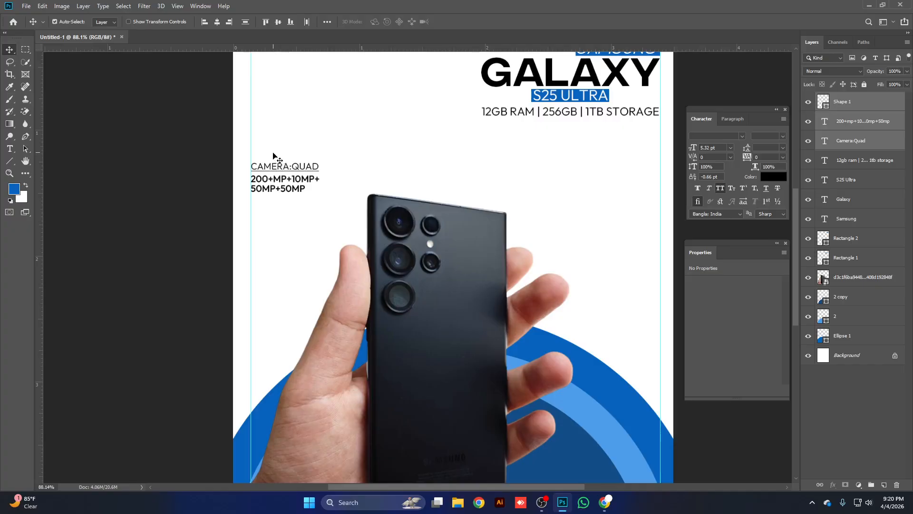
{"action": "left_click_drag", "start_coordinate": [273, 153], "coordinate": [297, 206]}
{"action": "key", "text": "ctrl+z"}
{"action": "left_click_drag", "start_coordinate": [242, 156], "coordinate": [264, 191]}
{"action": "left_click_drag", "start_coordinate": [293, 184], "coordinate": [291, 233]}
{"action": "left_click", "coordinate": [375, 164]}
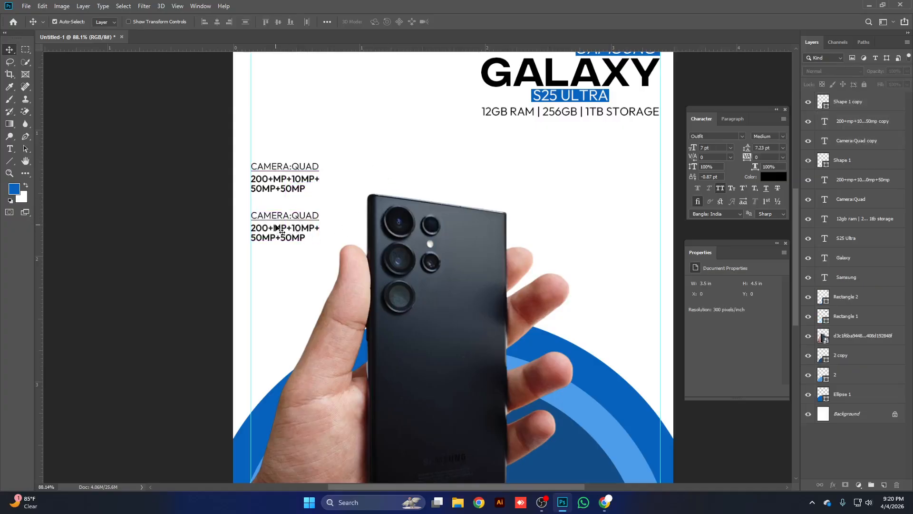
Replace the lower duplicated heading with "SELFE CAMERA".
{"action": "double_click", "coordinate": [270, 214]}
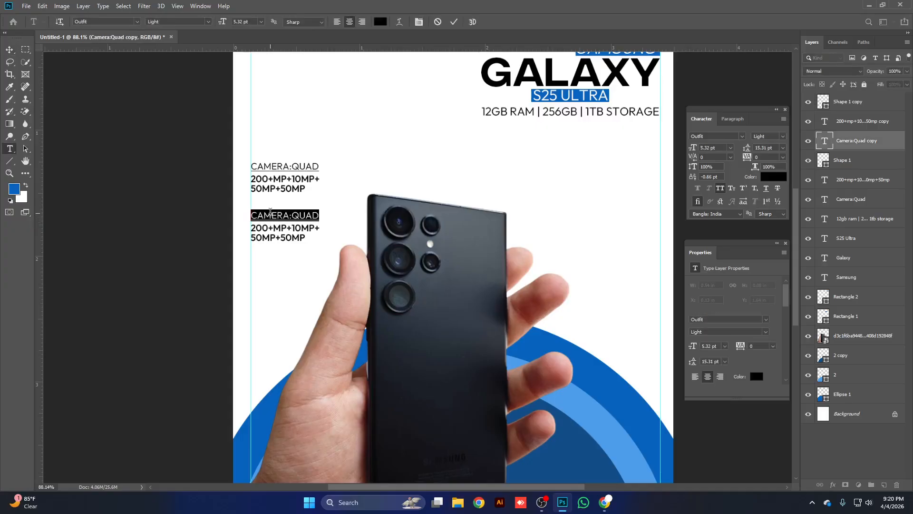
{"action": "type", "text": "SEL"}
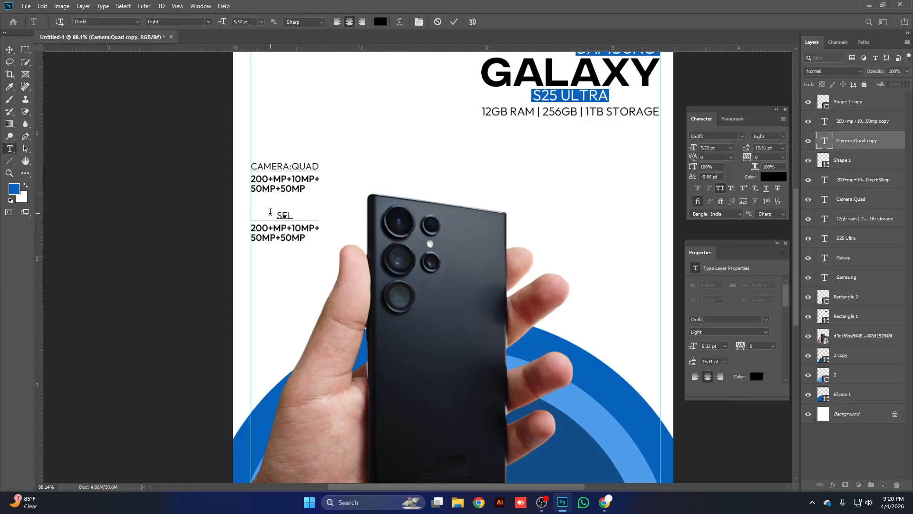
{"action": "type", "text": "FE CAMERA"}
{"action": "left_click", "coordinate": [454, 22]}
{"action": "key", "text": "v"}
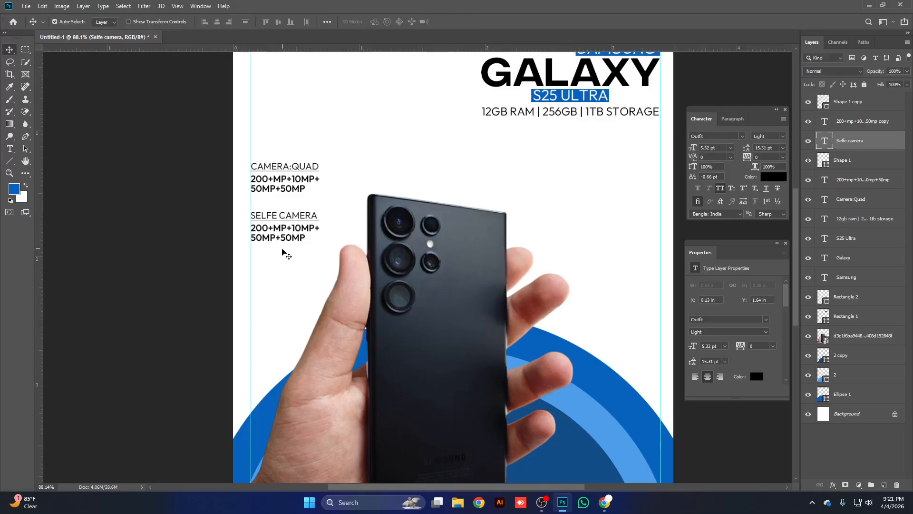
Replace the specification text under SELFE CAMERA with "12MP".
{"action": "double_click", "coordinate": [277, 231]}
{"action": "type", "text": "12"}
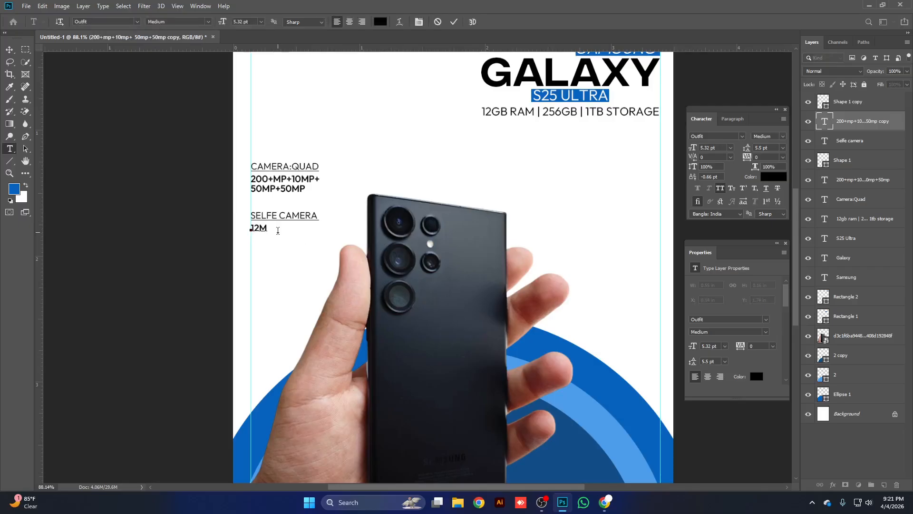
{"action": "type", "text": "MP"}
{"action": "left_click", "coordinate": [454, 22]}
{"action": "key", "text": "v"}
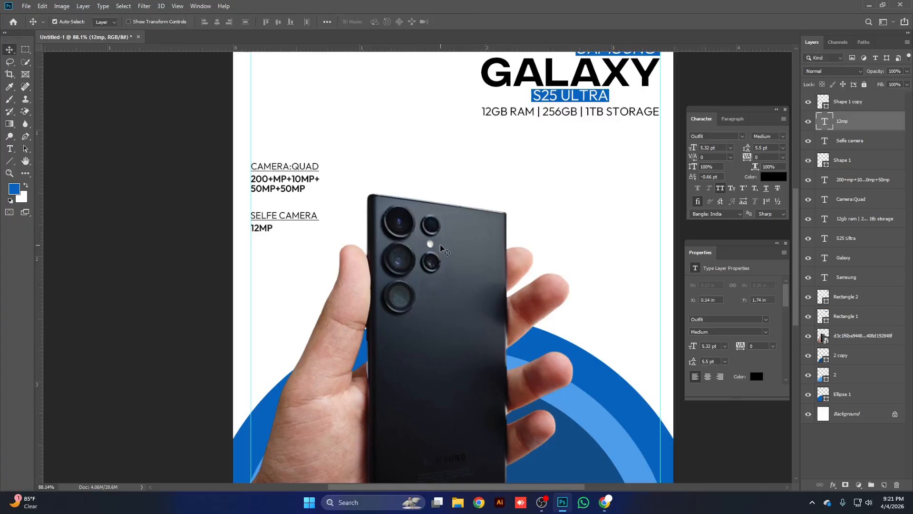
Scale both camera text blocks together to 113.90% and nudge them right to the left margin guide.
{"action": "key", "text": "ctrl+0"}
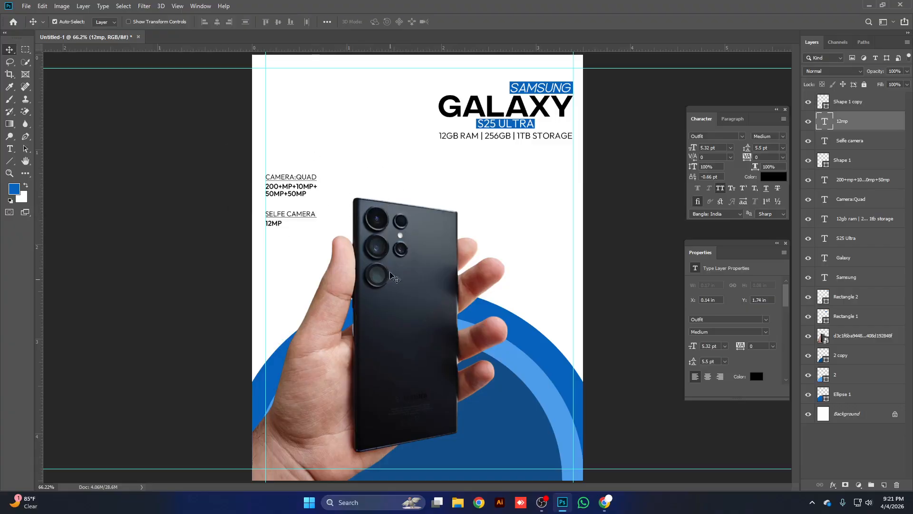
{"action": "scroll", "coordinate": [413, 276], "scroll_direction": "down", "scroll_amount": 1}
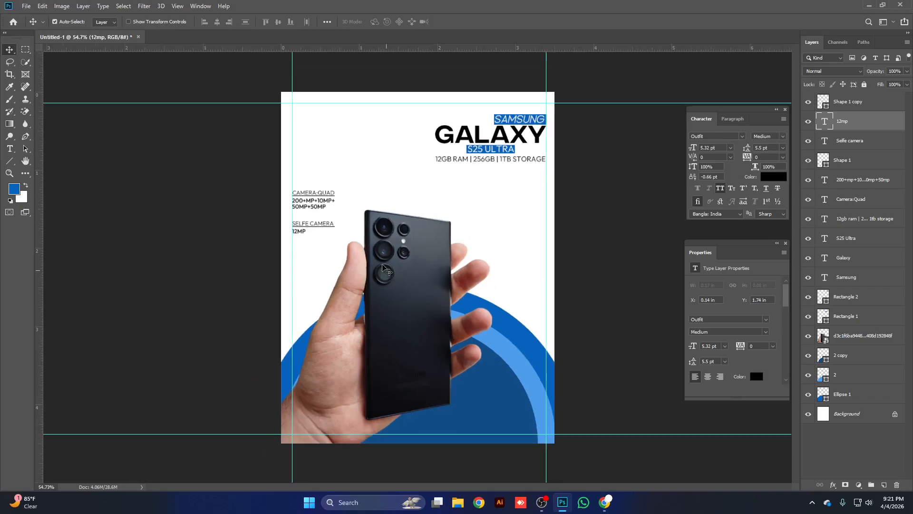
{"action": "scroll", "coordinate": [328, 264], "scroll_direction": "up", "scroll_amount": 1}
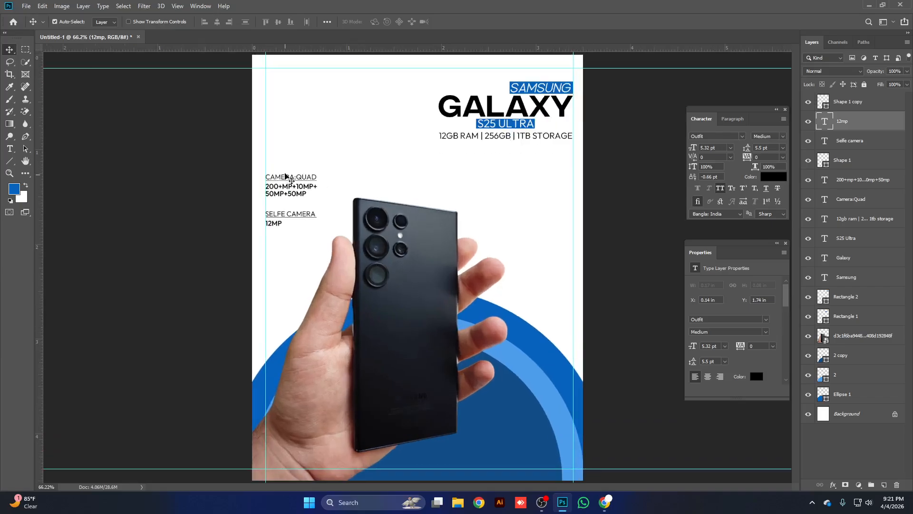
{"action": "left_click_drag", "start_coordinate": [262, 168], "coordinate": [284, 227]}
{"action": "key", "text": "ctrl+t"}
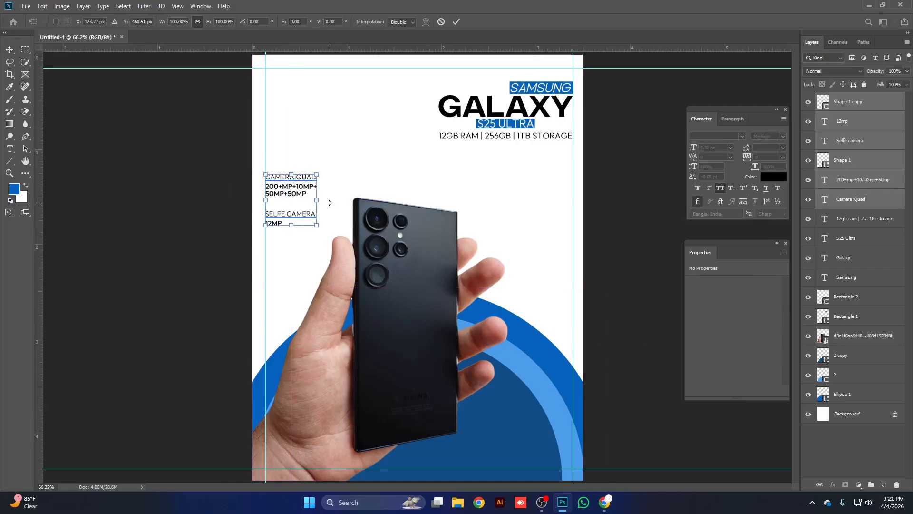
{"action": "left_click_drag", "start_coordinate": [317, 200], "coordinate": [325, 200]}
{"action": "key", "text": "Return"}
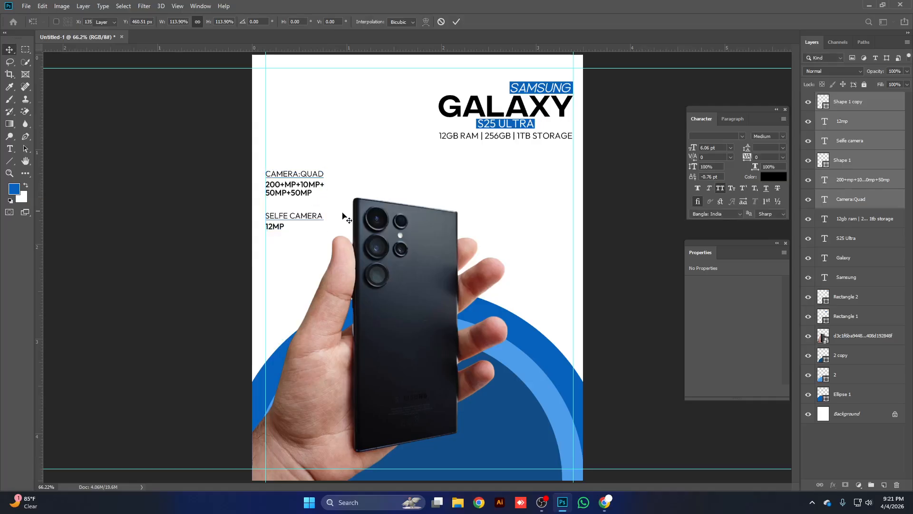
{"action": "key", "text": "Right"}
{"action": "key", "text": "Right"}
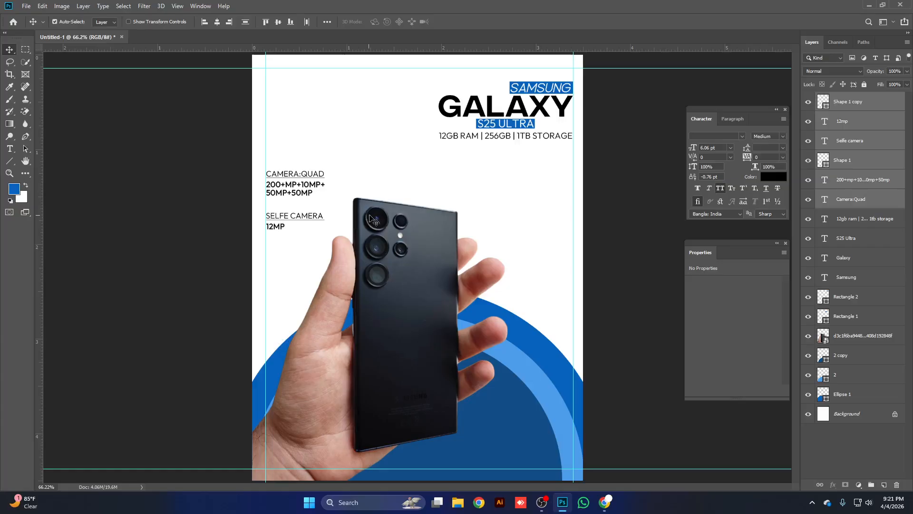
Duplicate the CAMERA:QUAD heading, underline and specification text, placing the copy to the right of the phone.
{"action": "key", "text": "ctrl+minus"}
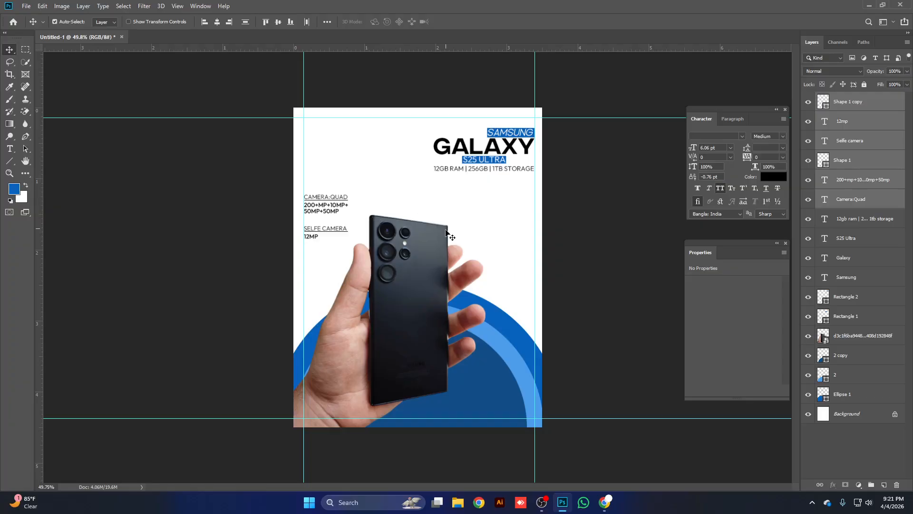
{"action": "key", "text": "ctrl+plus"}
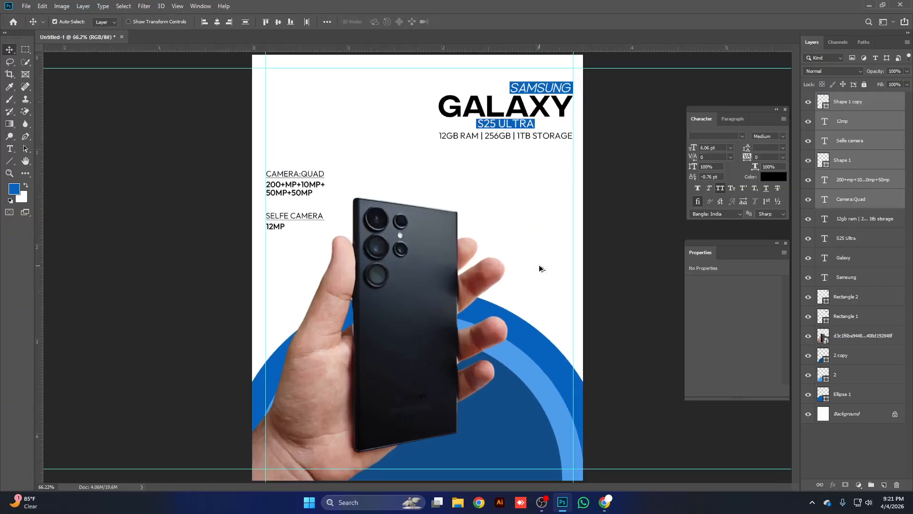
{"action": "left_click_drag", "start_coordinate": [285, 154], "coordinate": [526, 231]}
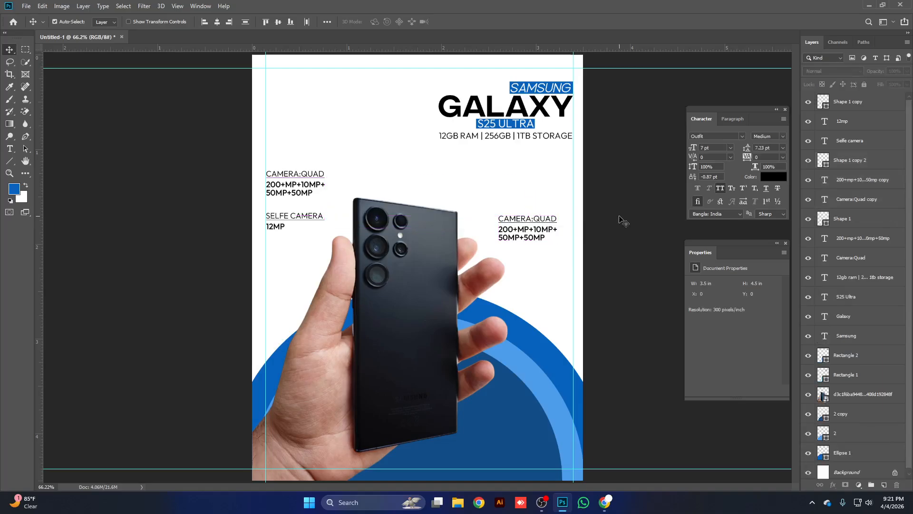
Replace the duplicated heading to the right of the phone with "DYNAMIC LIPO".
{"action": "double_click", "coordinate": [537, 218]}
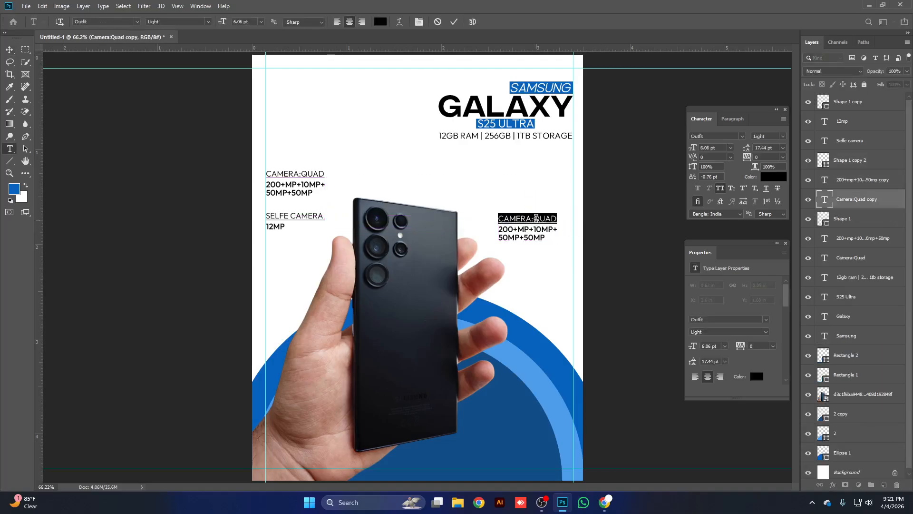
{"action": "key", "text": "BackSpace"}
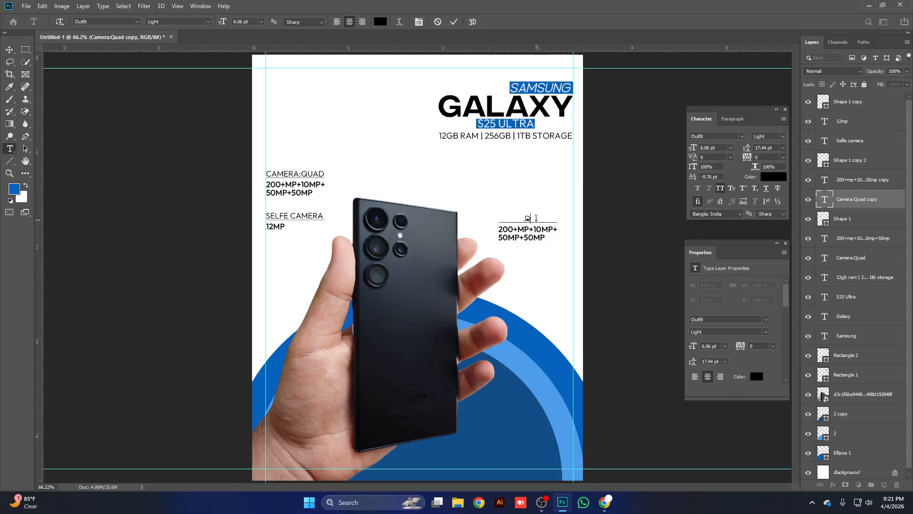
{"action": "type", "text": "DYNAMIC L IPO"}
{"action": "left_click", "coordinate": [454, 22]}
{"action": "key", "text": "v"}
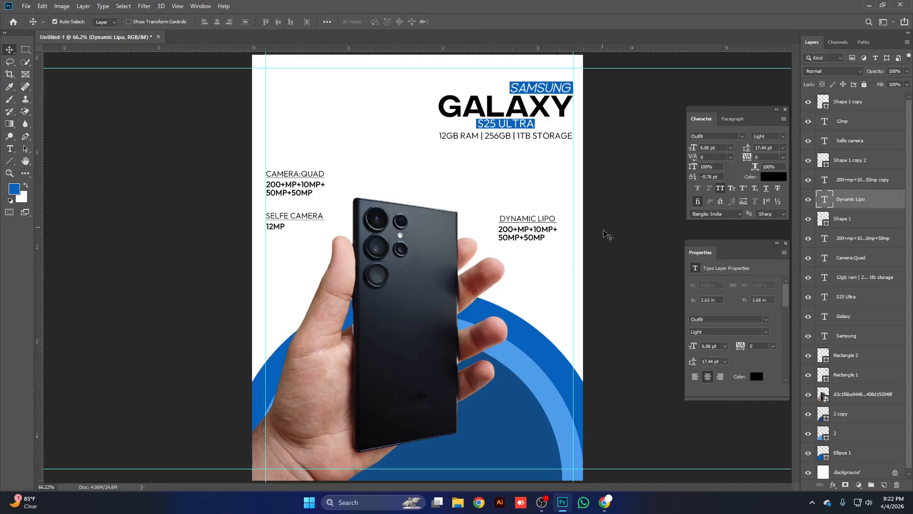
Replace the specification text under DYNAMIC LIPO with "AMOLED 2X A".
{"action": "double_click", "coordinate": [546, 235]}
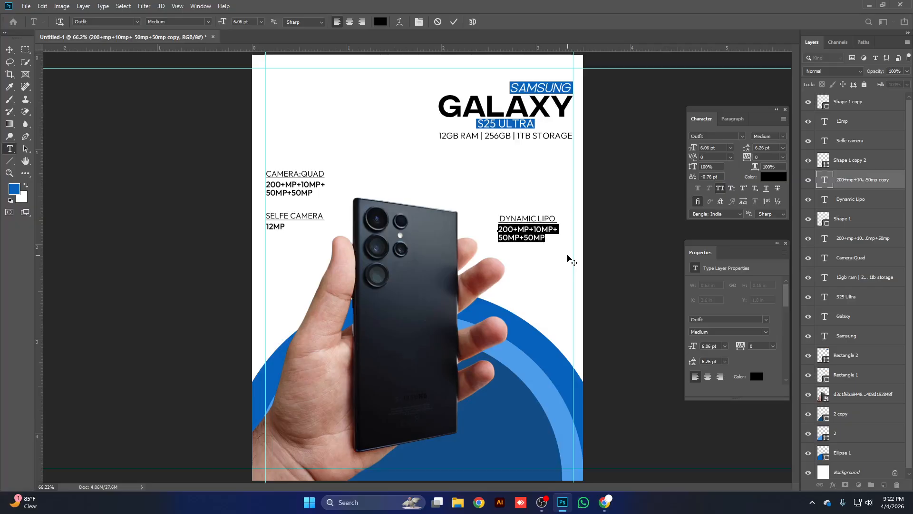
{"action": "key", "text": "BackSpace"}
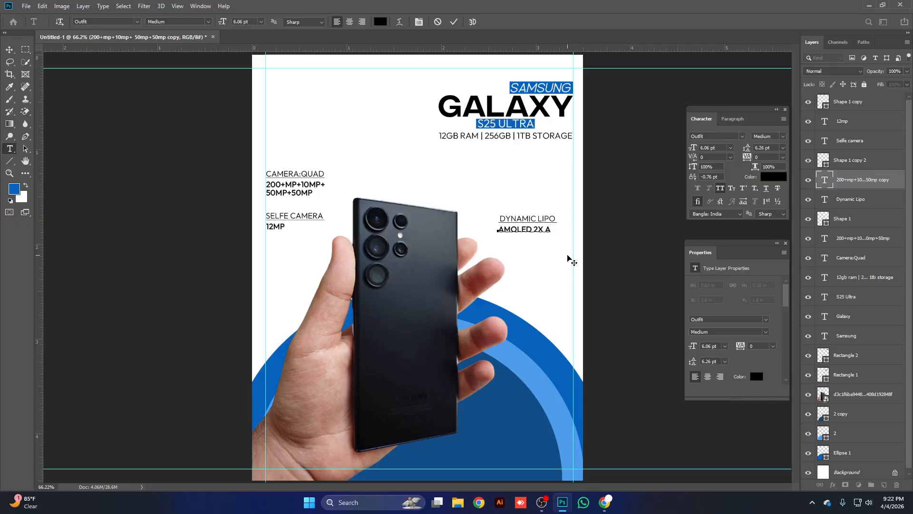
{"action": "key", "text": "Escape"}
{"action": "key", "text": "v"}
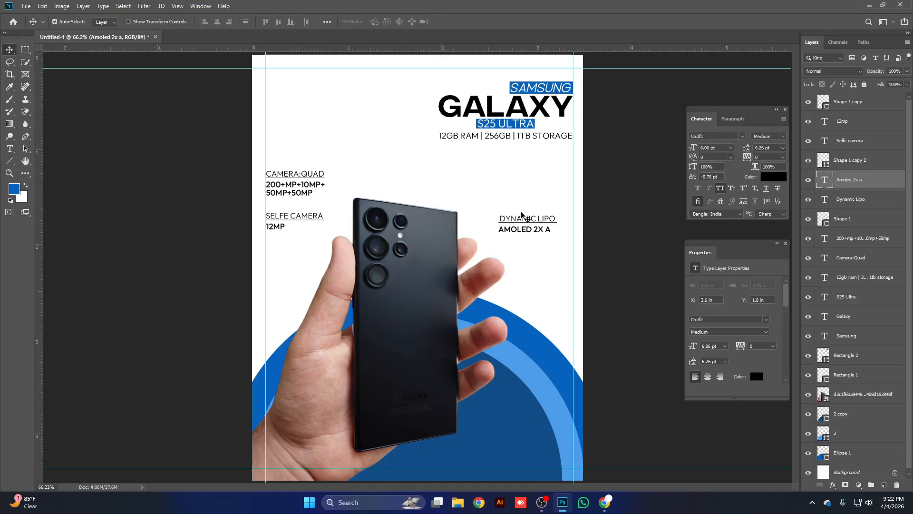
Centre the AMOLED 2X A text horizontally with the DYNAMIC LIPO heading and its underline.
{"action": "left_click_drag", "start_coordinate": [520, 213], "coordinate": [529, 231]}
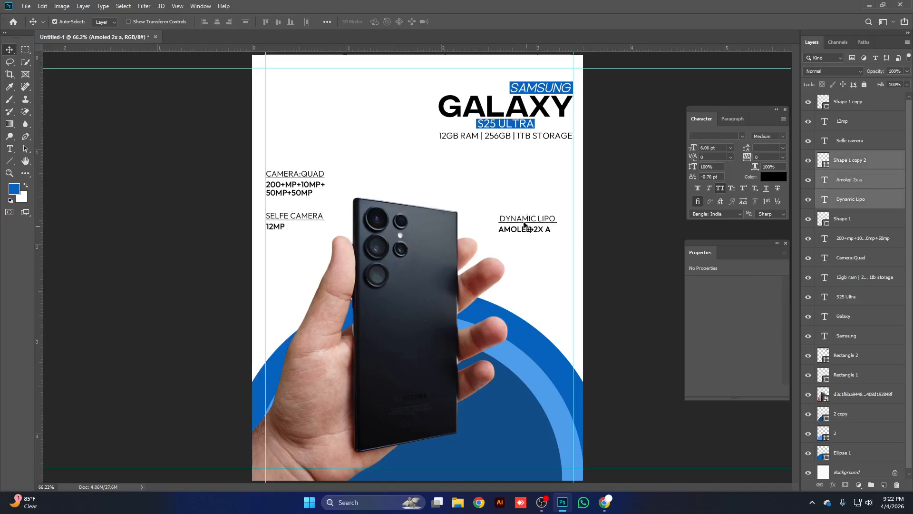
{"action": "left_click", "coordinate": [217, 21]}
{"action": "left_click", "coordinate": [541, 208]}
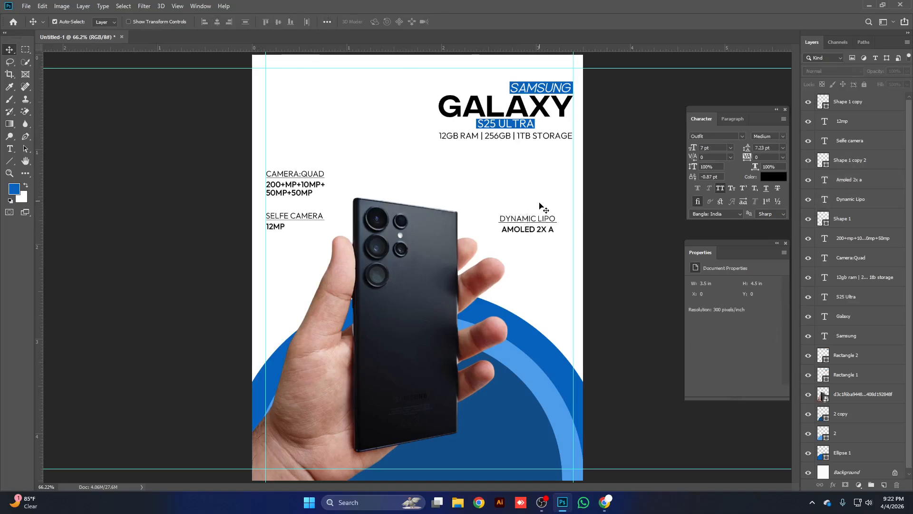
Duplicate the AMOLED 2X A text directly below itself and replace the copy's wording with "120HZ".
{"action": "left_click", "coordinate": [543, 230]}
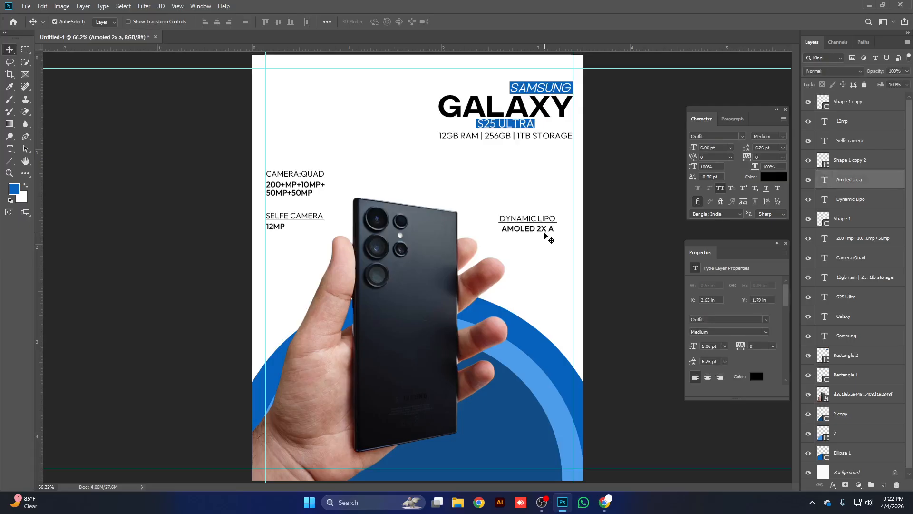
{"action": "left_click_drag", "start_coordinate": [545, 235], "coordinate": [546, 243]}
{"action": "double_click", "coordinate": [546, 242]}
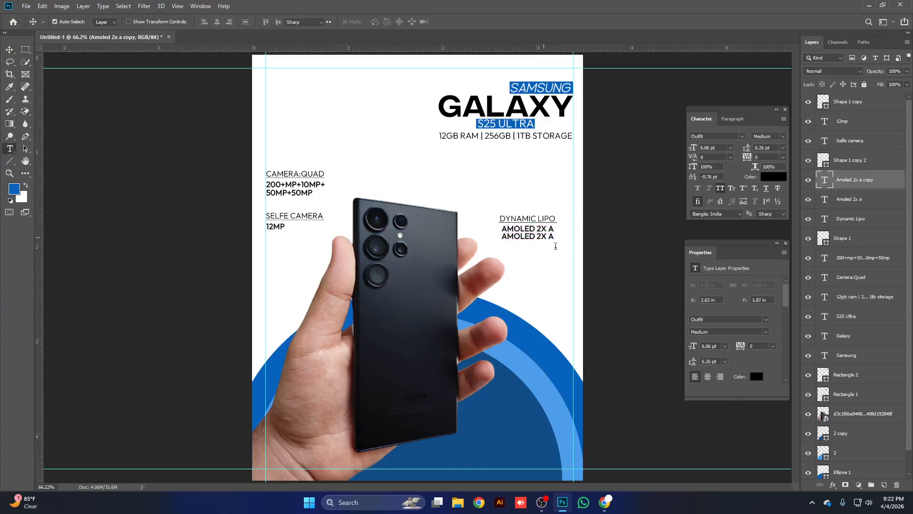
{"action": "type", "text": "120"}
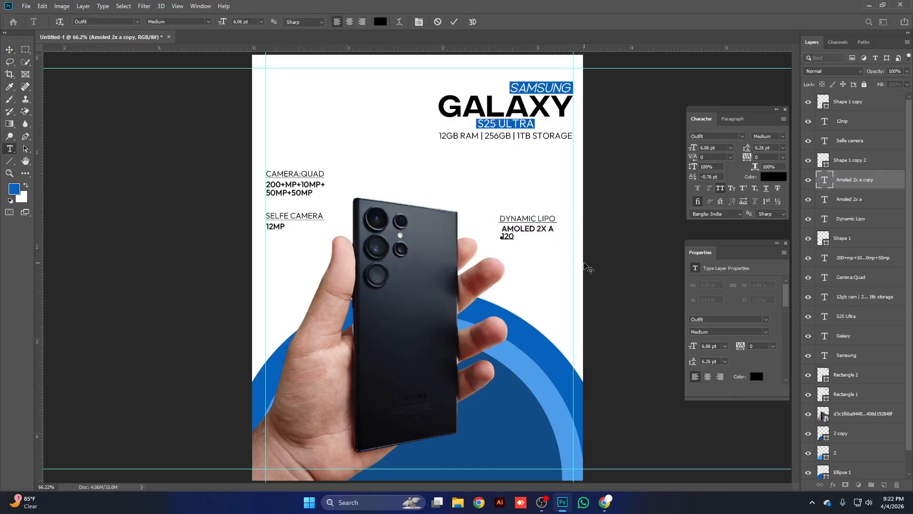
{"action": "type", "text": "H"}
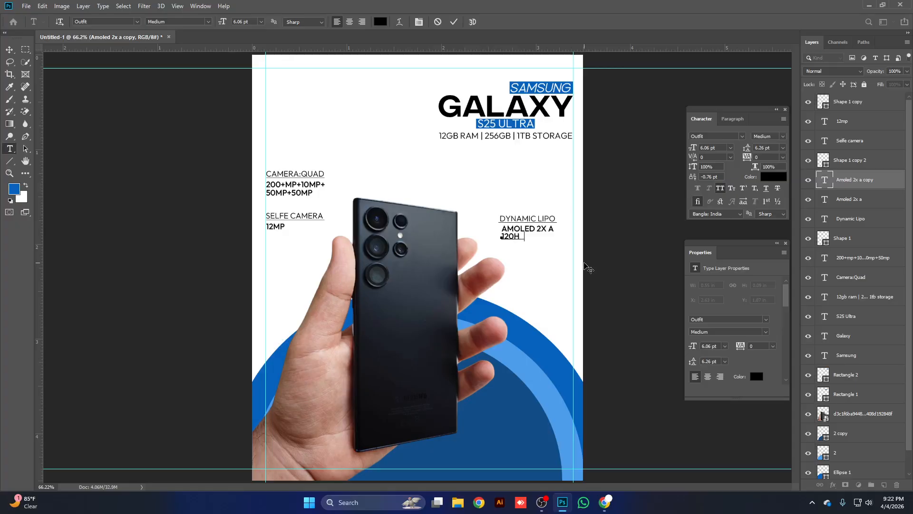
{"action": "type", "text": "Z"}
{"action": "key", "text": "ctrl+Return"}
{"action": "key", "text": "v"}
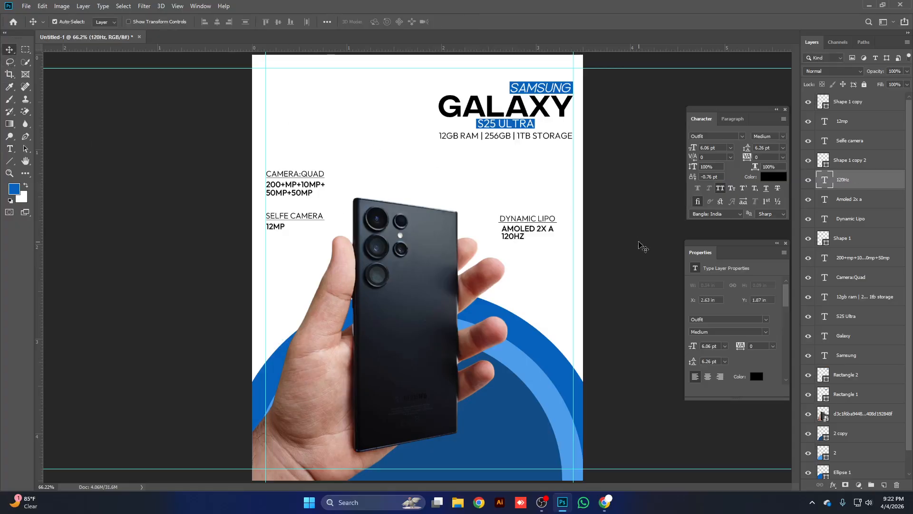
Align the right edges of the 120HZ and AMOLED 2X A text lines.
{"action": "left_click", "coordinate": [530, 231], "text": "shift"}
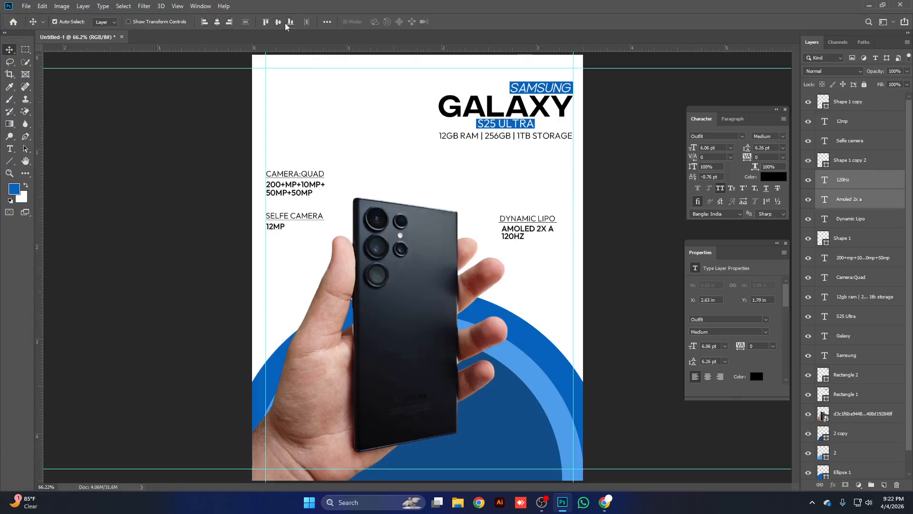
{"action": "left_click", "coordinate": [229, 22]}
{"action": "left_click", "coordinate": [539, 260]}
Right-align the DYNAMIC LIPO heading, underline and both specification lines, and nudge the whole block right to the right margin guide.
{"action": "left_click_drag", "start_coordinate": [526, 209], "coordinate": [548, 238]}
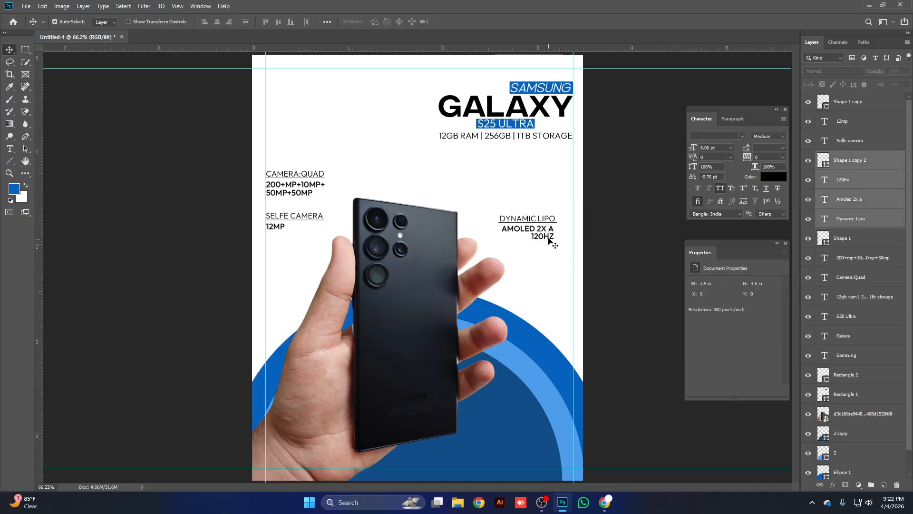
{"action": "key", "text": "Right"}
{"action": "key", "text": "Right"}
{"action": "key", "text": "Right"}
{"action": "key", "text": "Right"}
{"action": "key", "text": "Right"}
{"action": "key", "text": "Right"}
{"action": "key", "text": "Right"}
{"action": "key", "text": "Right"}
{"action": "key", "text": "Right"}
{"action": "key", "text": "Right"}
{"action": "key", "text": "Right"}
{"action": "key", "text": "Right"}
{"action": "key", "text": "Right"}
{"action": "key", "text": "Right"}
{"action": "key", "text": "Right"}
{"action": "key", "text": "Right"}
{"action": "key", "text": "Right"}
{"action": "key", "text": "Right"}
{"action": "key", "text": "Right"}
{"action": "key", "text": "Right"}
{"action": "key", "text": "Right"}
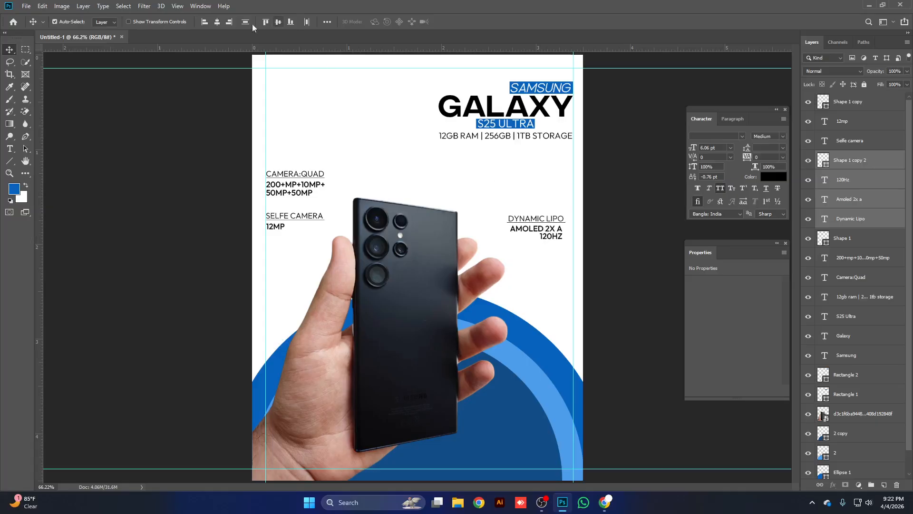
{"action": "left_click", "coordinate": [232, 23]}
{"action": "key", "text": "Right"}
{"action": "key", "text": "Right"}
{"action": "key", "text": "Right"}
{"action": "key", "text": "Right"}
{"action": "key", "text": "Right"}
{"action": "key", "text": "Right"}
{"action": "key", "text": "Right"}
{"action": "key", "text": "Right"}
{"action": "key", "text": "Right"}
{"action": "key", "text": "Right"}
{"action": "key", "text": "Right"}
{"action": "key", "text": "Right"}
{"action": "key", "text": "Right"}
{"action": "key", "text": "Right"}
{"action": "key", "text": "Right"}
{"action": "key", "text": "Right"}
{"action": "key", "text": "Right"}
{"action": "key", "text": "Right"}
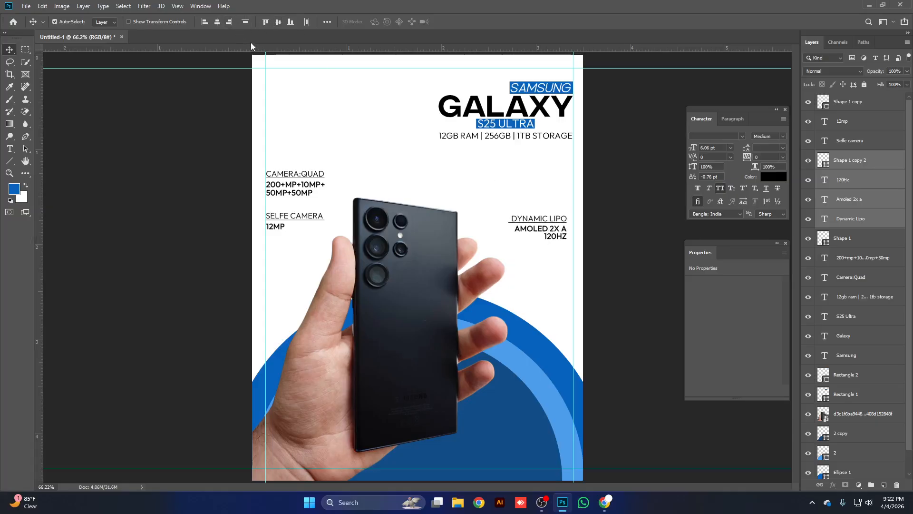
{"action": "key", "text": "Right"}
{"action": "key", "text": "Right"}
{"action": "key", "text": "Right"}
{"action": "key", "text": "Right"}
{"action": "key", "text": "Right"}
{"action": "key", "text": "Right"}
{"action": "key", "text": "Left"}
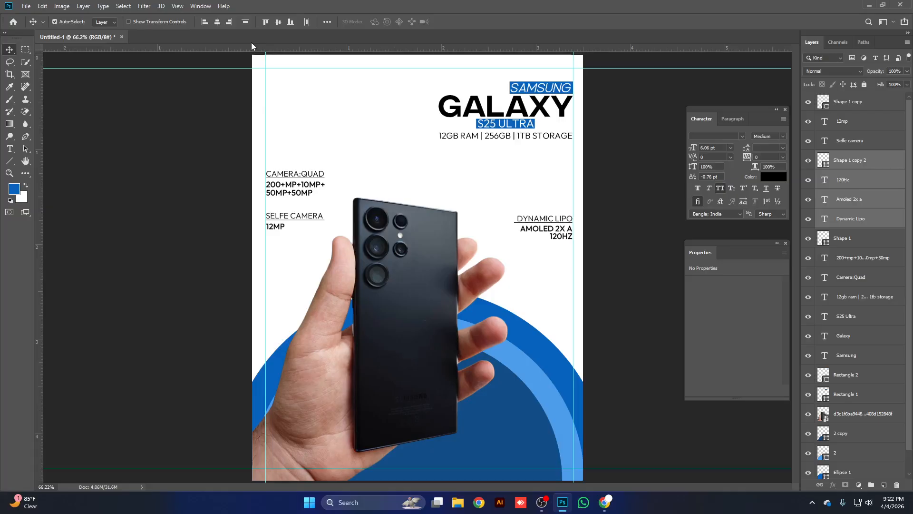
{"action": "left_click", "coordinate": [502, 191]}
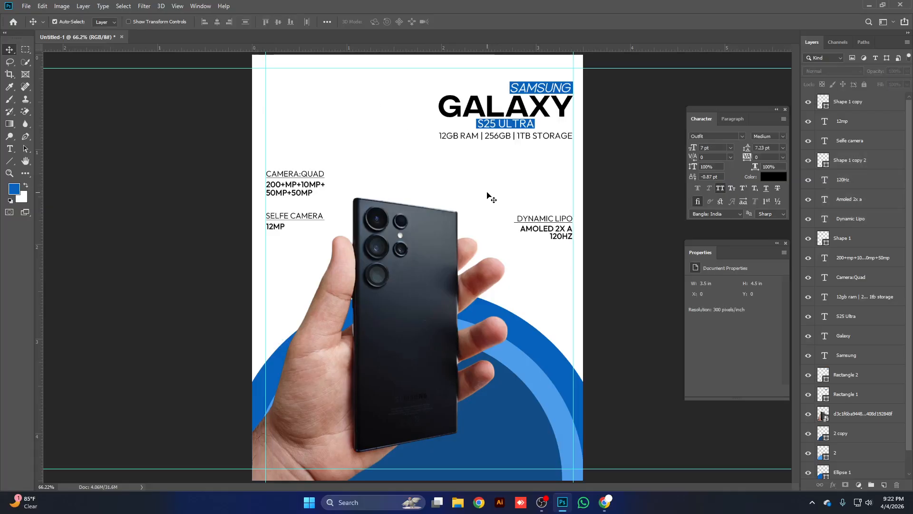
Shorten the underline beneath DYNAMIC LIPO from its left end to match the heading's width.
{"action": "scroll", "coordinate": [534, 220], "scroll_direction": "up", "scroll_amount": 5}
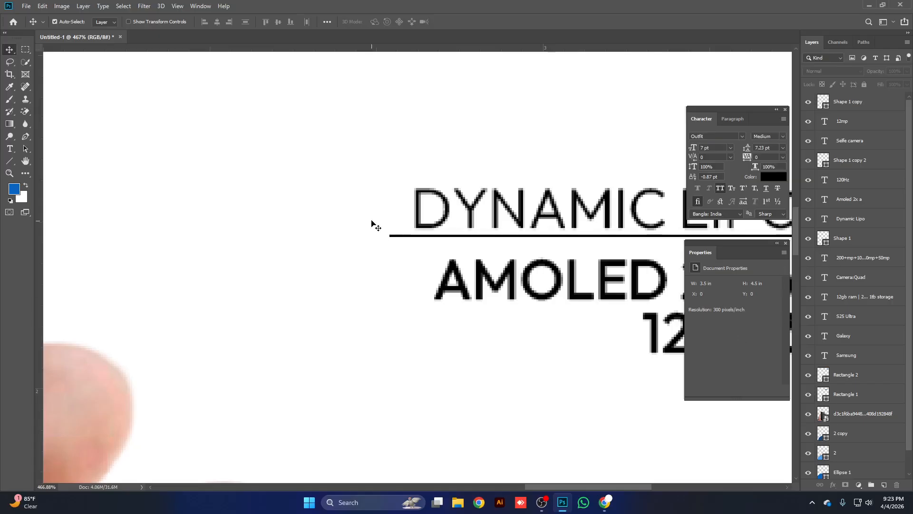
{"action": "left_click_drag", "start_coordinate": [371, 223], "coordinate": [414, 241]}
{"action": "key", "text": "ctrl+t"}
{"action": "left_click", "coordinate": [456, 22]}
{"action": "scroll", "coordinate": [492, 180], "scroll_direction": "down", "scroll_amount": 4}
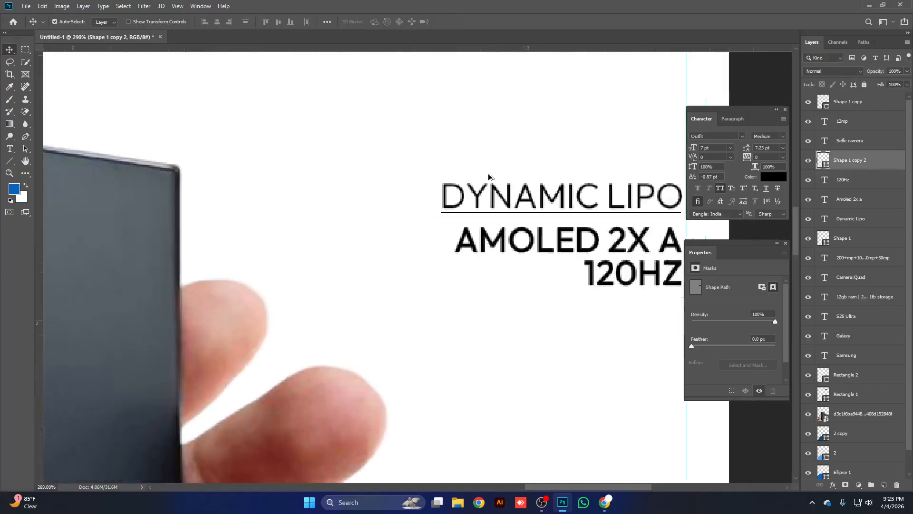
{"action": "scroll", "coordinate": [492, 180], "scroll_direction": "down", "scroll_amount": 3}
{"action": "scroll", "coordinate": [492, 180], "scroll_direction": "down", "scroll_amount": 2}
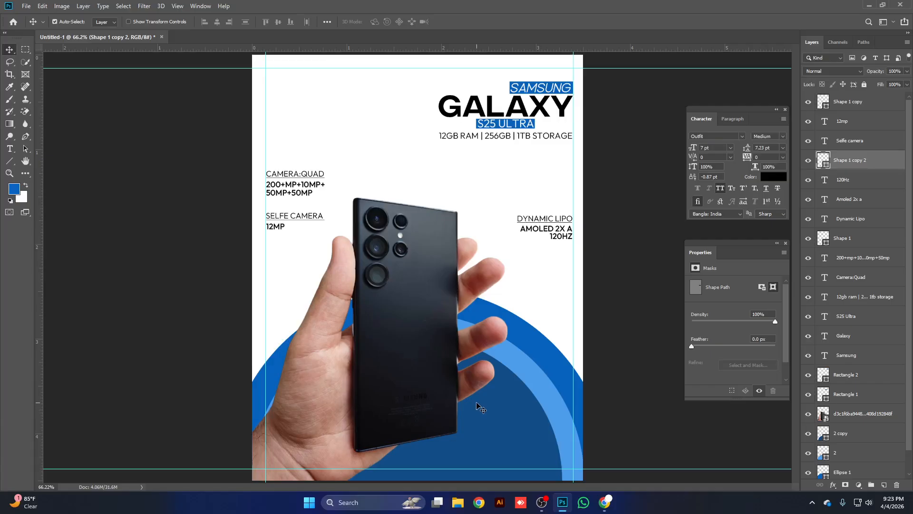
Duplicate the DYNAMIC LIPO heading with its underline and place the copy on the dark blue circle at the phone's lower right.
{"action": "left_click_drag", "start_coordinate": [534, 202], "coordinate": [546, 224]}
{"action": "key", "text": "ctrl"}
{"action": "key", "text": "ctrl+c"}
{"action": "key", "text": "ctrl+v"}
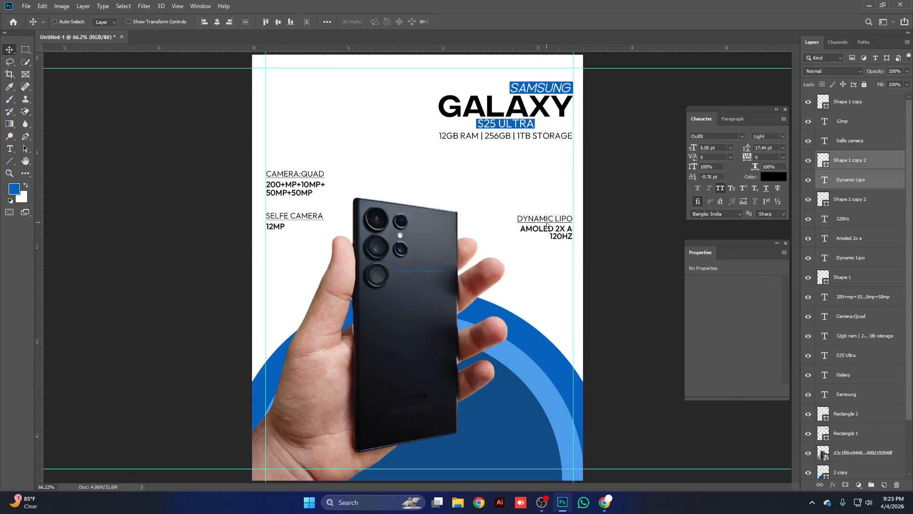
{"action": "key", "text": "ctrl+t"}
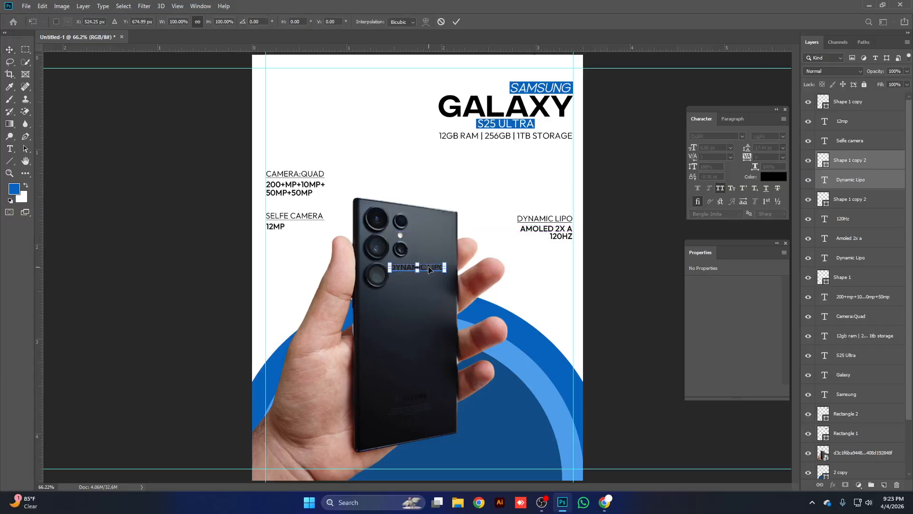
{"action": "left_click_drag", "start_coordinate": [429, 269], "coordinate": [525, 422]}
{"action": "scroll", "coordinate": [525, 421], "scroll_direction": "up", "scroll_amount": 3}
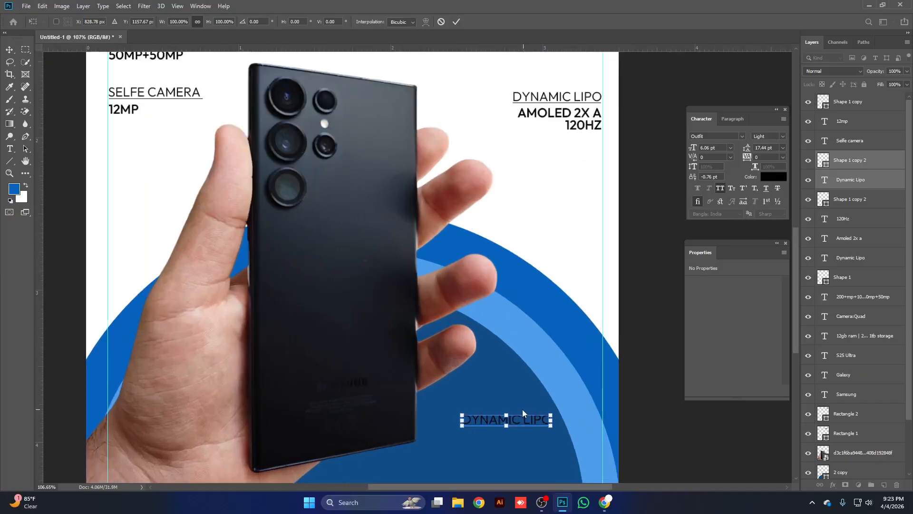
{"action": "key", "text": "Return"}
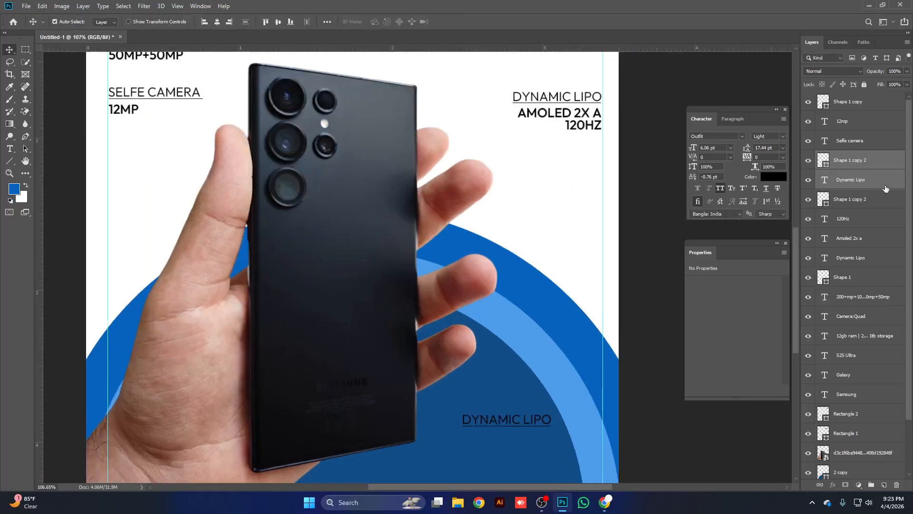
Recolour the copied heading text and its underline on the dark blue circle to white.
{"action": "left_click", "coordinate": [778, 179]}
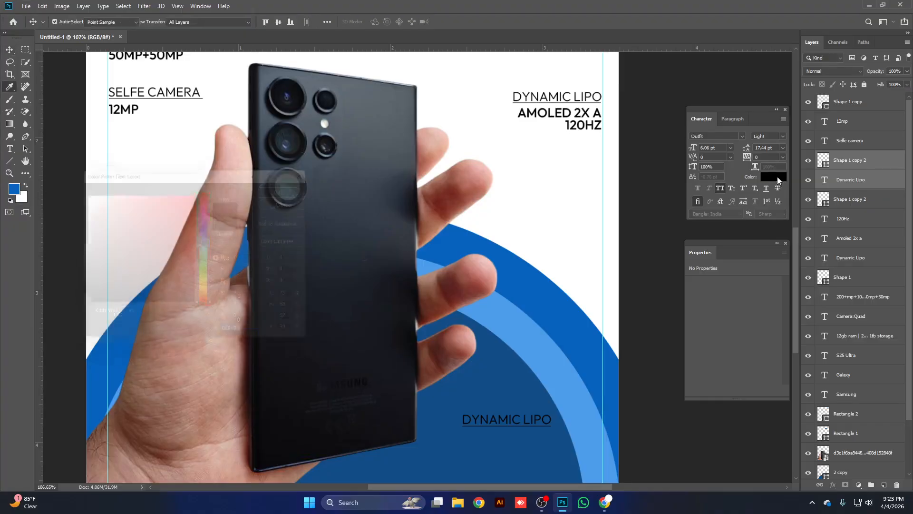
{"action": "left_click_drag", "start_coordinate": [197, 268], "coordinate": [55, 175]}
{"action": "left_click", "coordinate": [293, 185]}
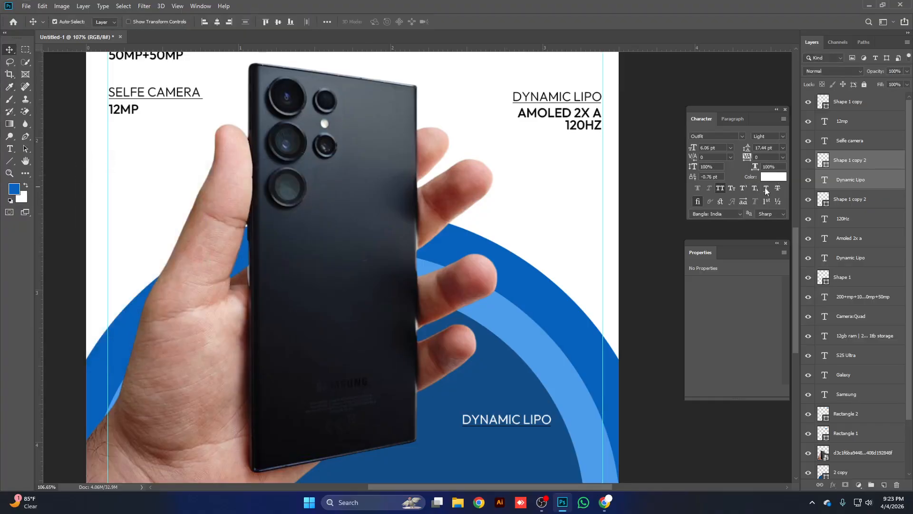
{"action": "left_click", "coordinate": [851, 165]}
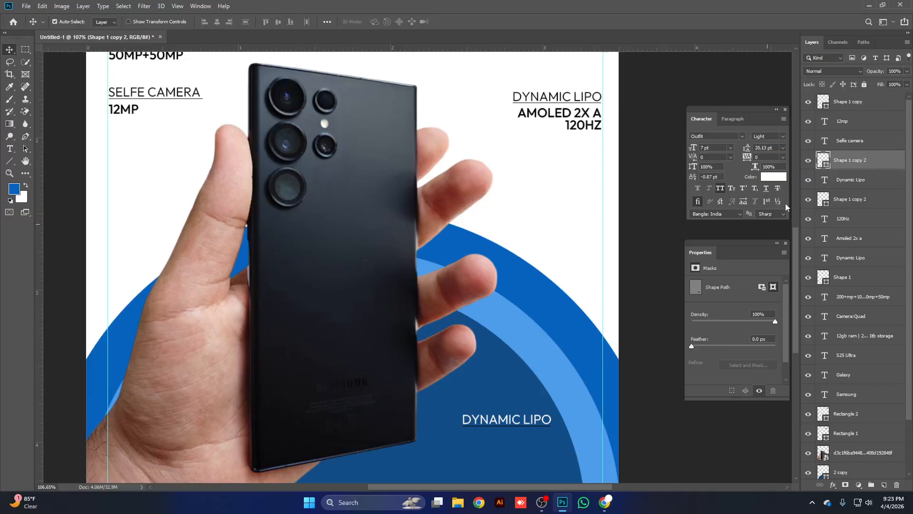
{"action": "left_click", "coordinate": [9, 161]}
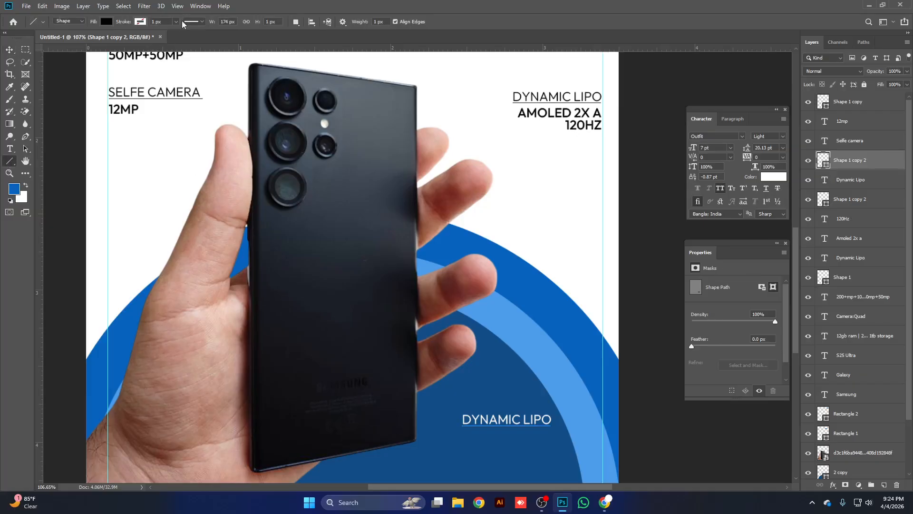
{"action": "left_click", "coordinate": [106, 22]}
{"action": "left_click", "coordinate": [59, 72]}
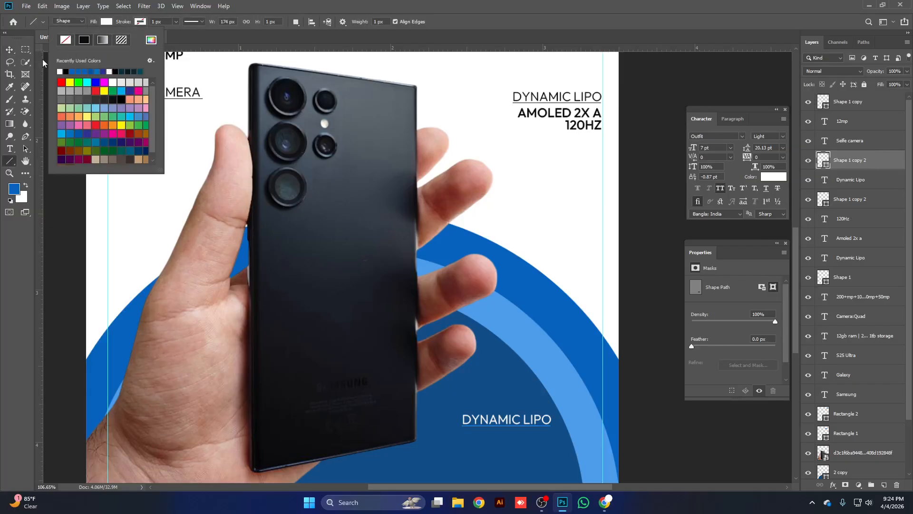
{"action": "left_click", "coordinate": [10, 49]}
Replace the white heading text on the dark blue circle with "QUALCOMM".
{"action": "scroll", "coordinate": [495, 375], "scroll_direction": "up", "scroll_amount": 4}
{"action": "left_click", "coordinate": [484, 412]}
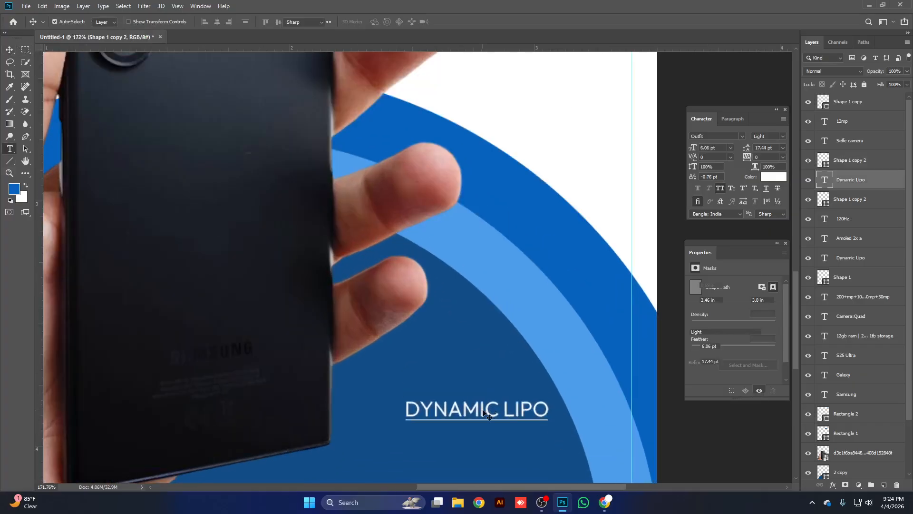
{"action": "double_click", "coordinate": [483, 411]}
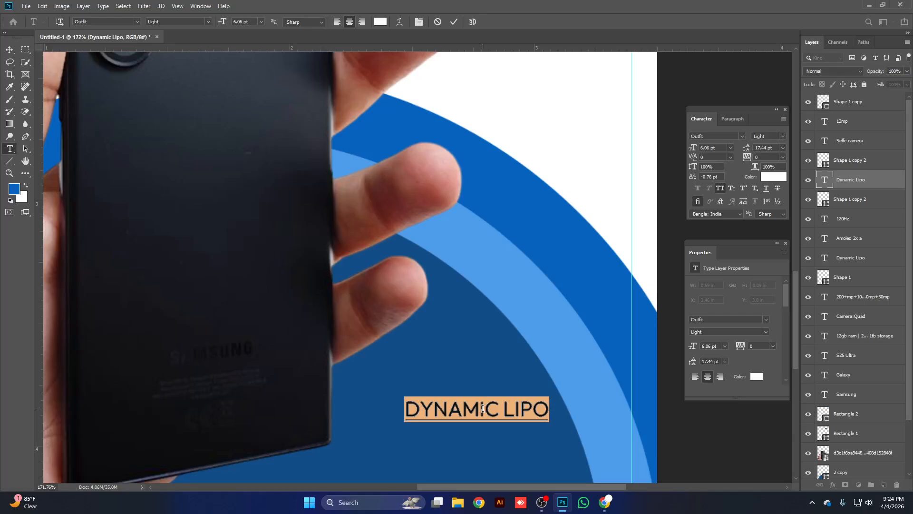
{"action": "type", "text": "Q"}
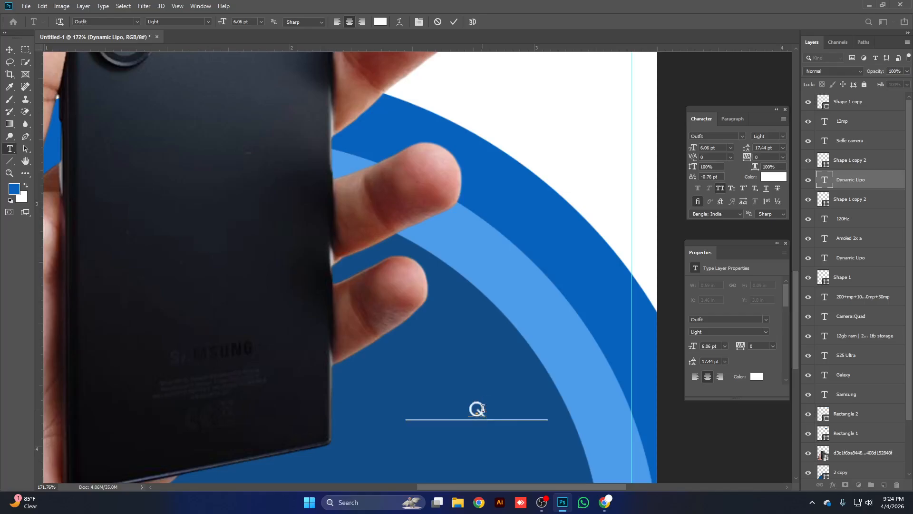
{"action": "type", "text": "UAL"}
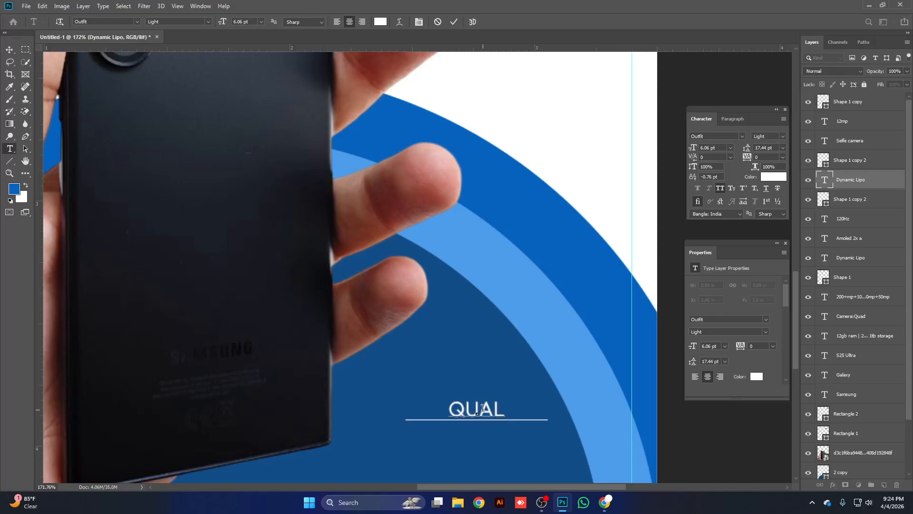
{"action": "type", "text": "COMM"}
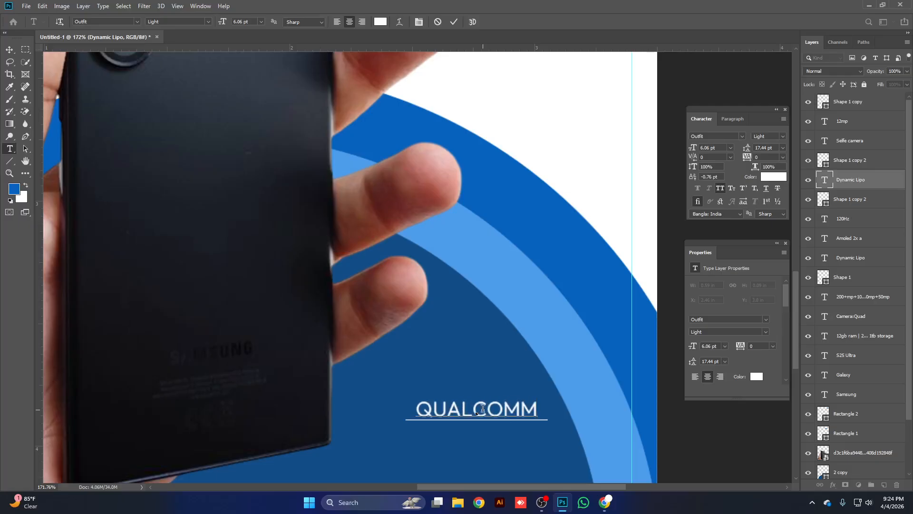
{"action": "left_click", "coordinate": [454, 22]}
{"action": "key", "text": "v"}
Try to duplicate the QUALCOMM heading and its underline just below the original, and undo the attempt.
{"action": "scroll", "coordinate": [626, 398], "scroll_direction": "down", "scroll_amount": 3}
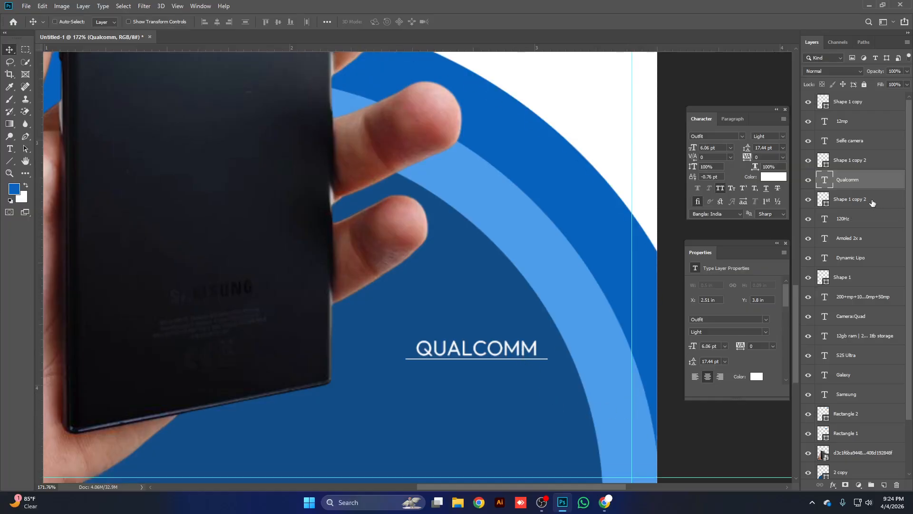
{"action": "left_click", "coordinate": [872, 200], "text": "ctrl"}
{"action": "left_click_drag", "start_coordinate": [497, 352], "coordinate": [537, 389]}
{"action": "key", "text": "ctrl+z"}
{"action": "key", "text": "ctrl+z"}
{"action": "left_click", "coordinate": [807, 161]}
{"action": "left_click", "coordinate": [808, 160]}
{"action": "left_click", "coordinate": [862, 161]}
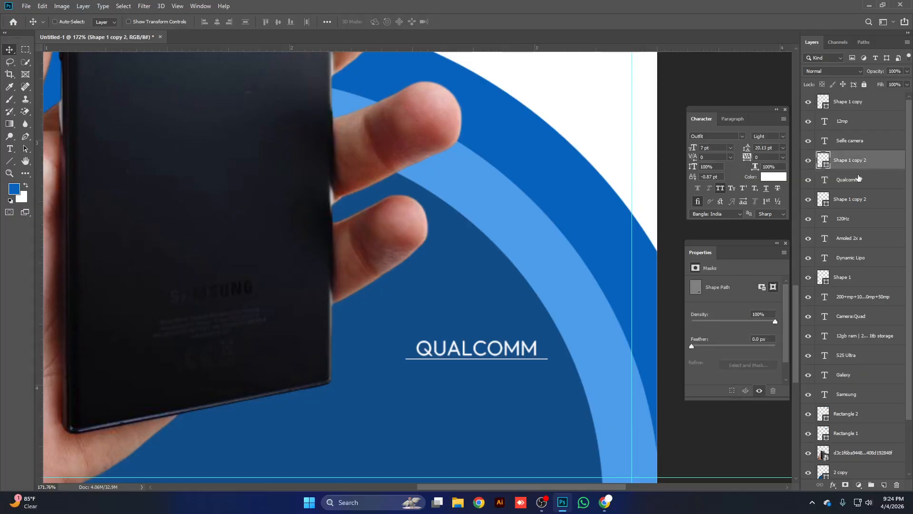
{"action": "left_click", "coordinate": [858, 179], "text": "ctrl"}
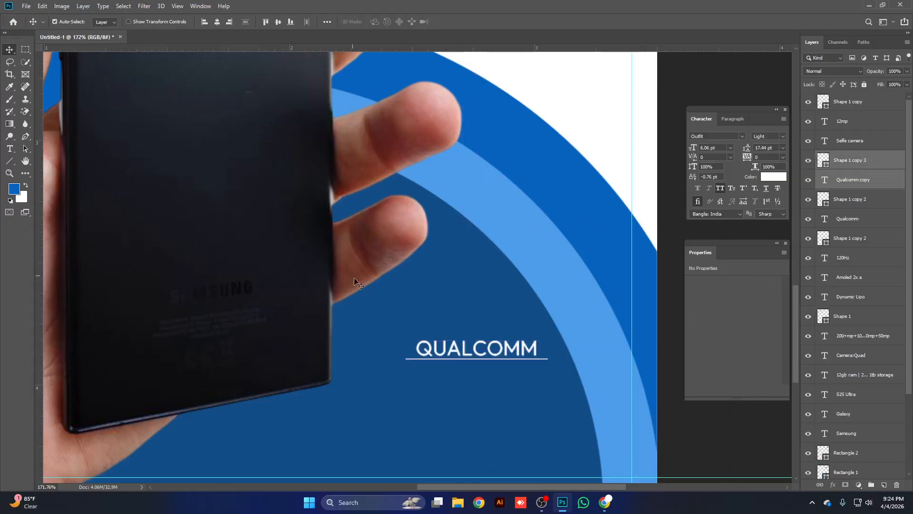
{"action": "left_click_drag", "start_coordinate": [468, 356], "coordinate": [470, 382]}
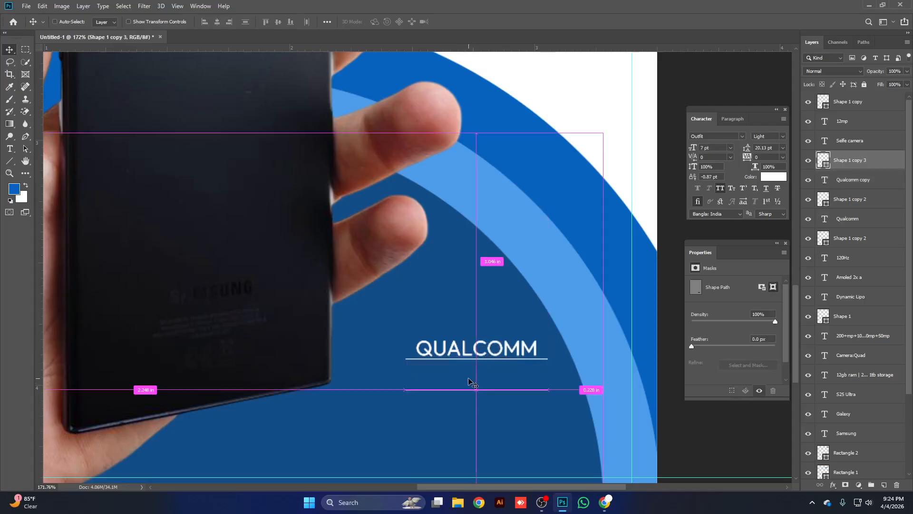
{"action": "key", "text": "ctrl+z"}
{"action": "key", "text": "ctrl+z"}
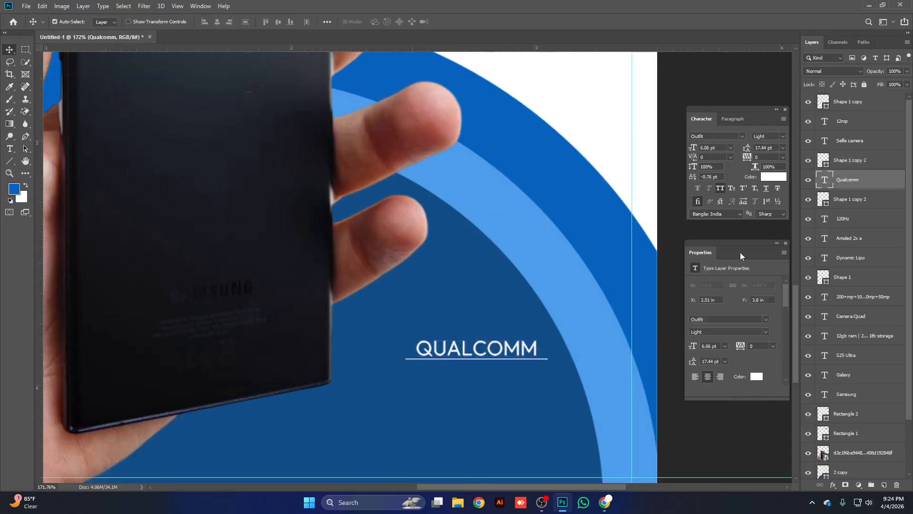
Duplicate the QUALCOMM heading with its underline and place the copy directly below the original on the dark blue circle.
{"action": "left_click", "coordinate": [857, 169], "text": "ctrl"}
{"action": "key", "text": "ctrl+j"}
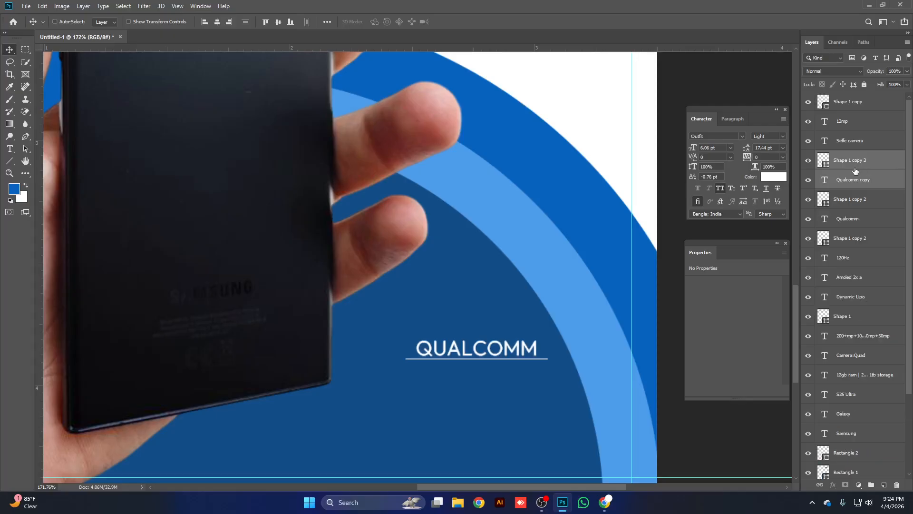
{"action": "key", "text": "ctrl+t"}
{"action": "left_click_drag", "start_coordinate": [502, 354], "coordinate": [509, 384]}
{"action": "key", "text": "Return"}
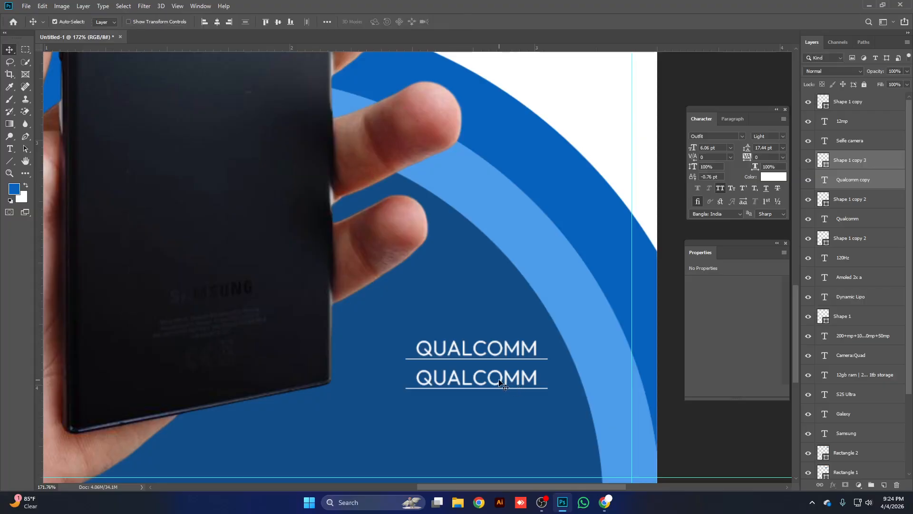
Replace the text of the lower QUALCOMM heading with "SNAPDRAGON".
{"action": "left_click", "coordinate": [512, 389]}
{"action": "double_click", "coordinate": [508, 375]}
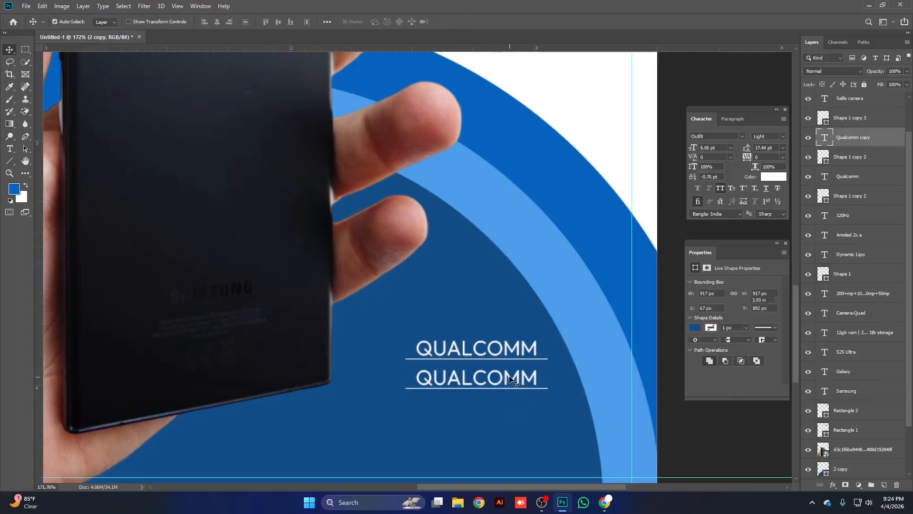
{"action": "type", "text": "SNA"}
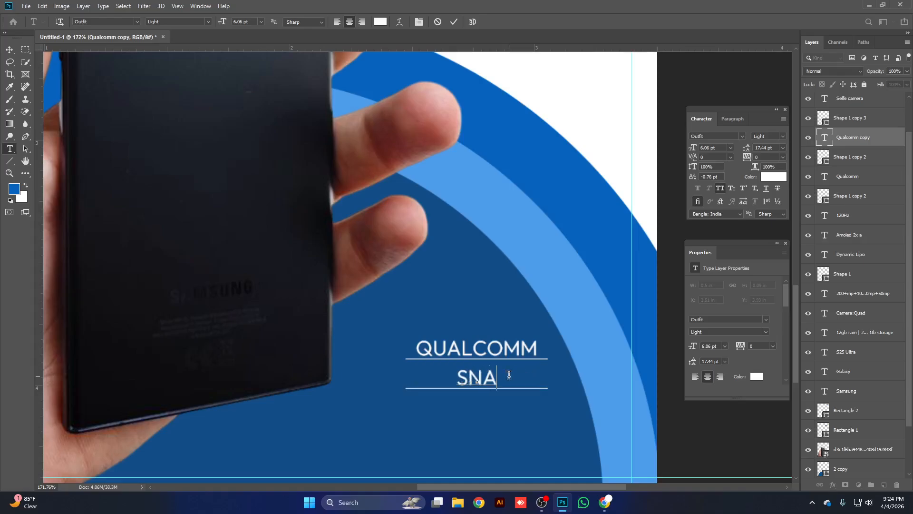
{"action": "type", "text": "P"}
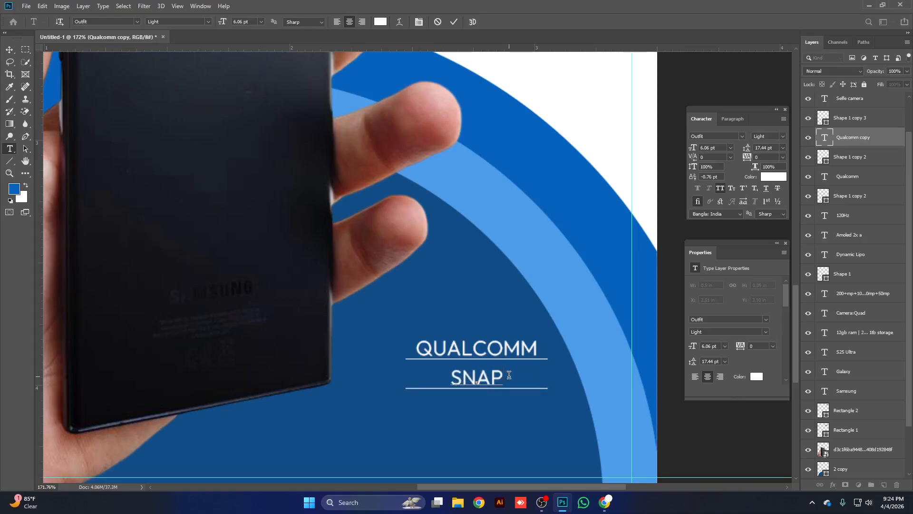
{"action": "type", "text": "DRAGON"}
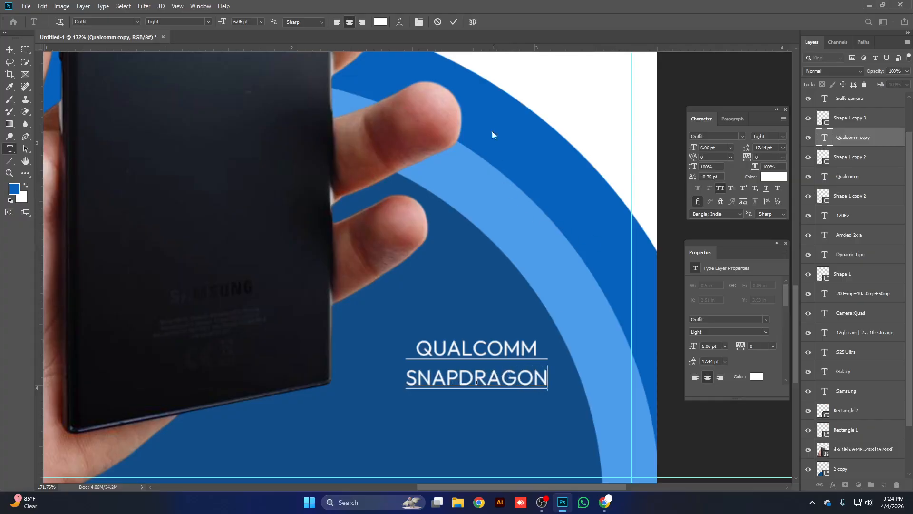
{"action": "left_click", "coordinate": [450, 21]}
{"action": "key", "text": "v"}
Try to right-align the white headings using a layer selection from Snapdragon to the Shape 1 copy 2 below Qualcomm, and undo it.
{"action": "scroll", "coordinate": [652, 358], "scroll_direction": "down", "scroll_amount": 3}
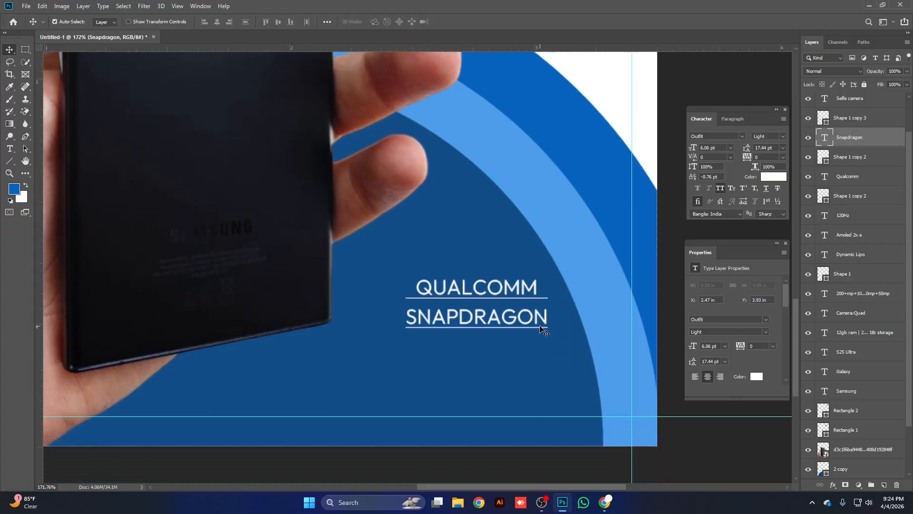
{"action": "scroll", "coordinate": [541, 328], "scroll_direction": "down", "scroll_amount": 3}
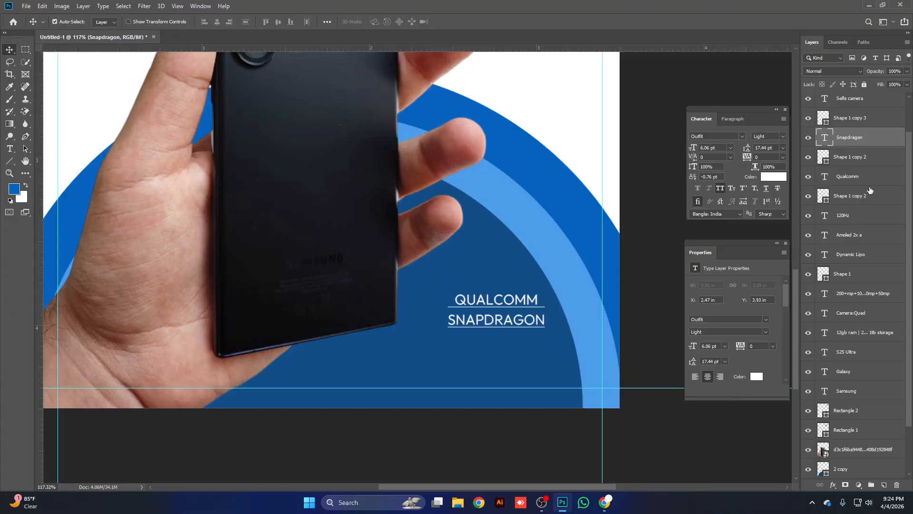
{"action": "left_click", "coordinate": [849, 194], "text": "shift"}
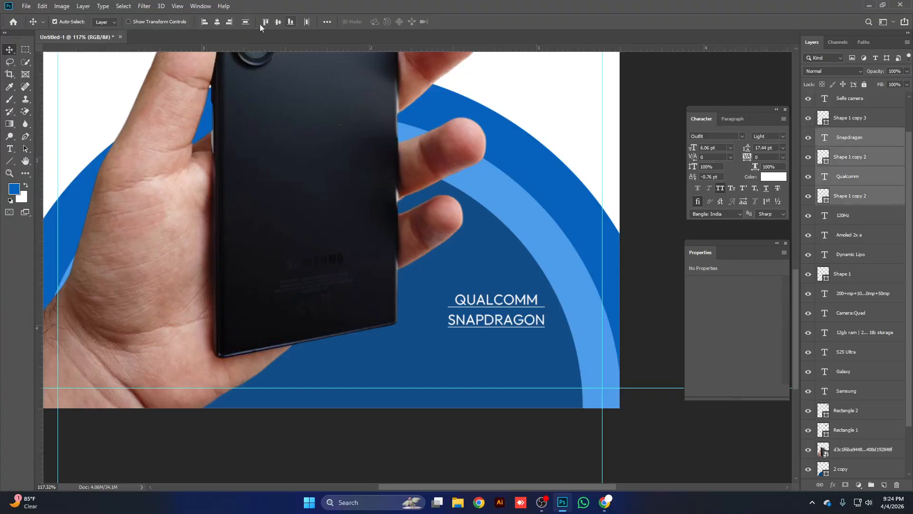
{"action": "left_click", "coordinate": [228, 22]}
{"action": "key", "text": "ctrl+z"}
{"action": "key", "text": "ctrl"}
Right-align the QUALCOMM and SNAPDRAGON headings with their two underlines.
{"action": "left_click", "coordinate": [855, 178]}
{"action": "left_click", "coordinate": [862, 119], "text": "shift"}
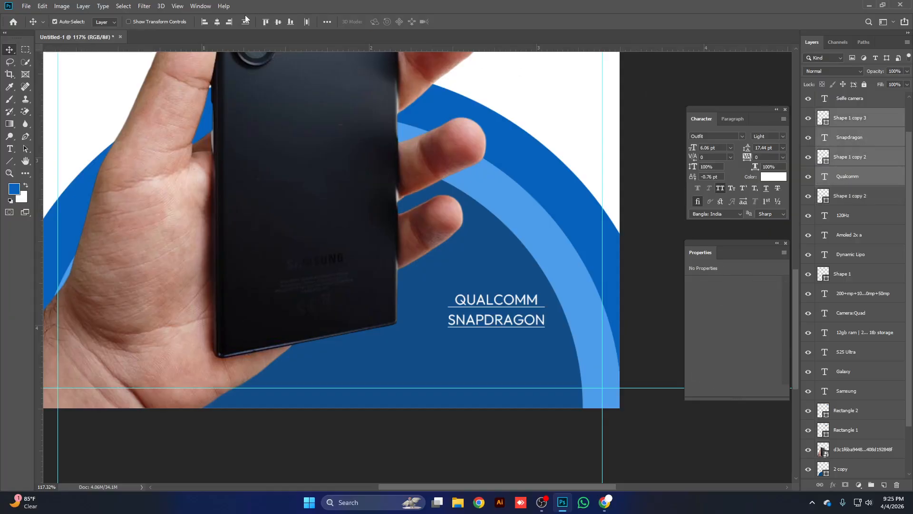
{"action": "left_click", "coordinate": [231, 21]}
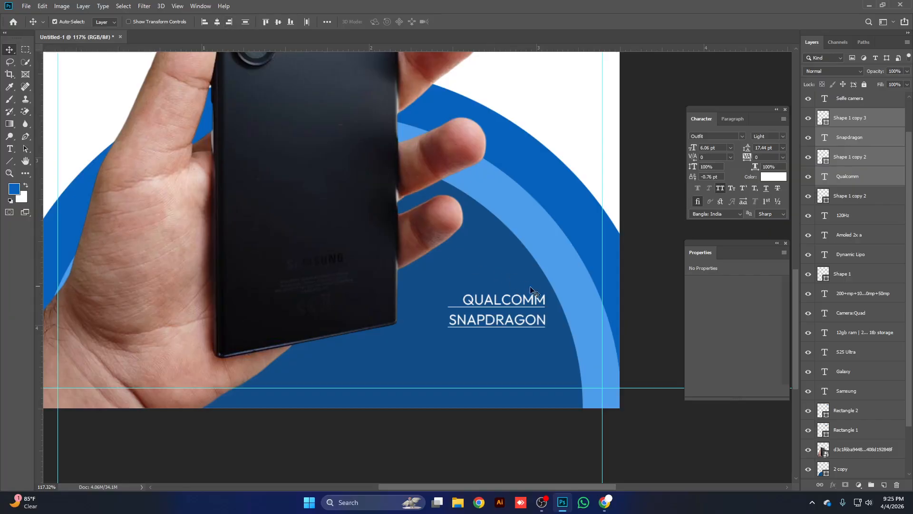
Duplicate the 120HZ text to just below the SNAPDRAGON underline on the dark blue circle and recolour the copy white.
{"action": "scroll", "coordinate": [537, 314], "scroll_direction": "down", "scroll_amount": 1}
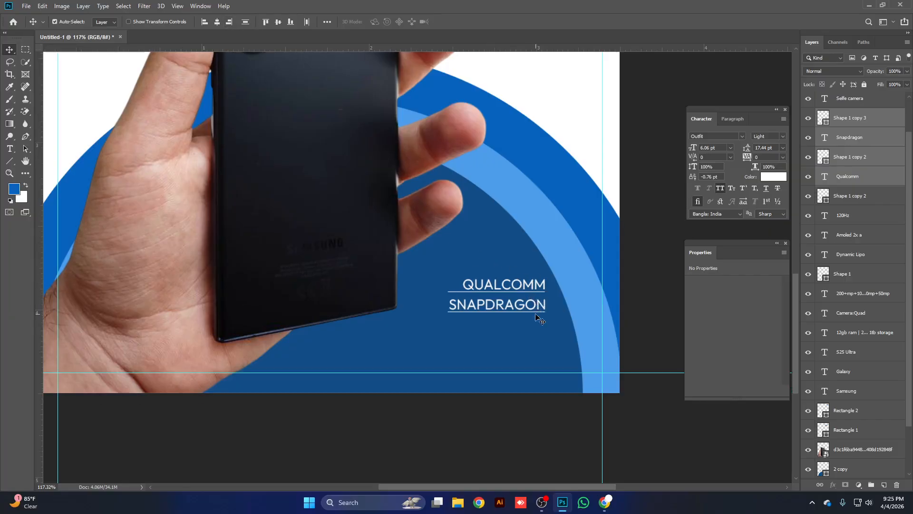
{"action": "left_click", "coordinate": [580, 92]}
{"action": "scroll", "coordinate": [576, 231], "scroll_direction": "up", "scroll_amount": 8}
{"action": "left_click_drag", "start_coordinate": [581, 85], "coordinate": [529, 447]}
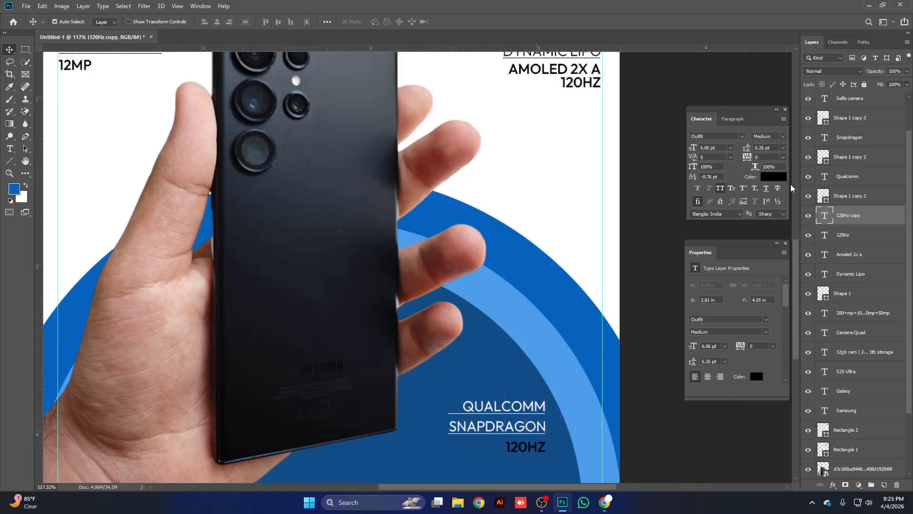
{"action": "left_click", "coordinate": [773, 176]}
{"action": "left_click", "coordinate": [581, 185]}
{"action": "left_click", "coordinate": [292, 185]}
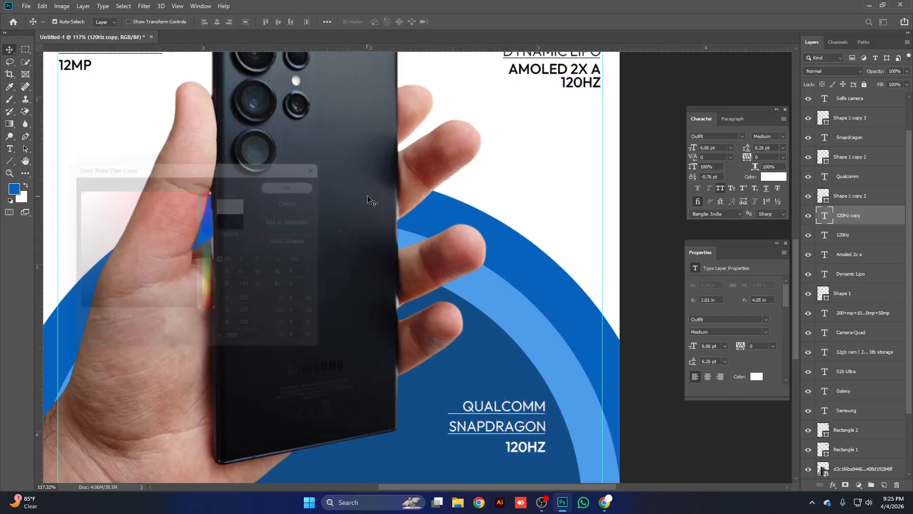
Replace the white 120HZ text below SNAPDRAGON with "8 ELITE".
{"action": "key", "text": "t"}
{"action": "double_click", "coordinate": [517, 446]}
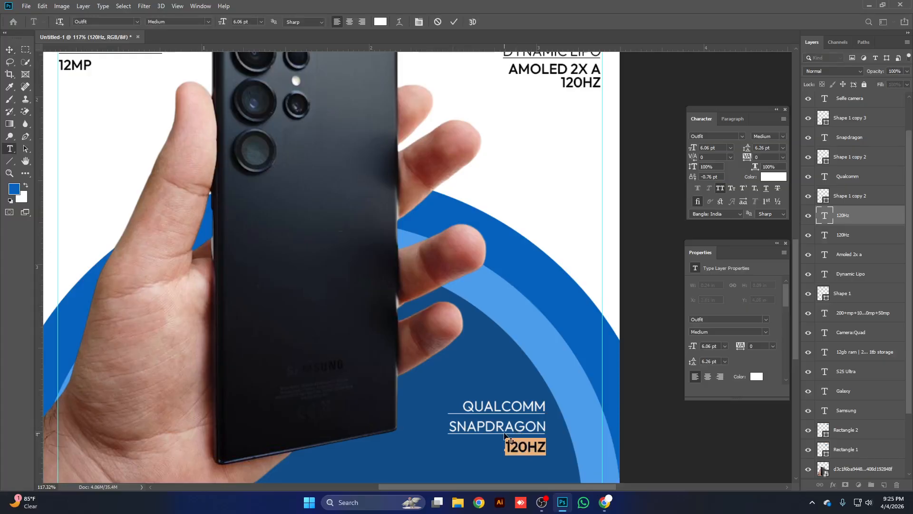
{"action": "type", "text": ".8"}
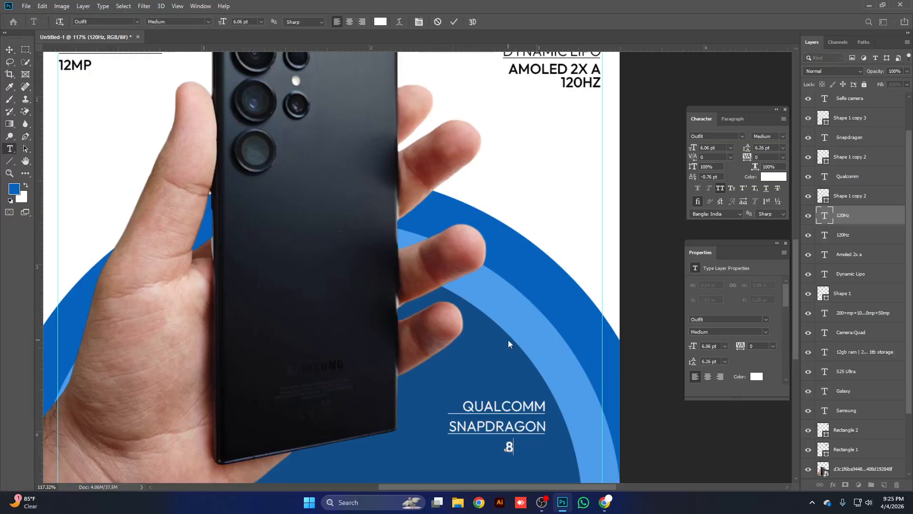
{"action": "type", "text": "ELITE"}
{"action": "left_click", "coordinate": [514, 446]}
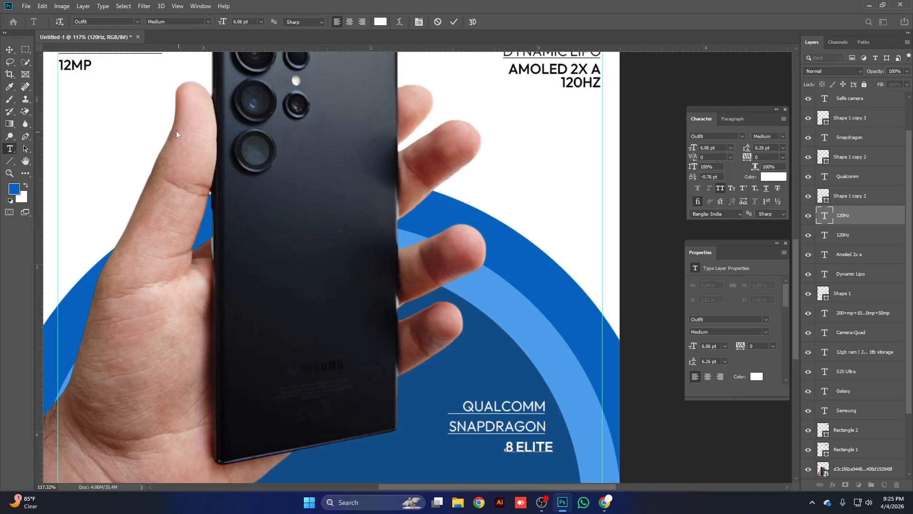
{"action": "left_click", "coordinate": [9, 49]}
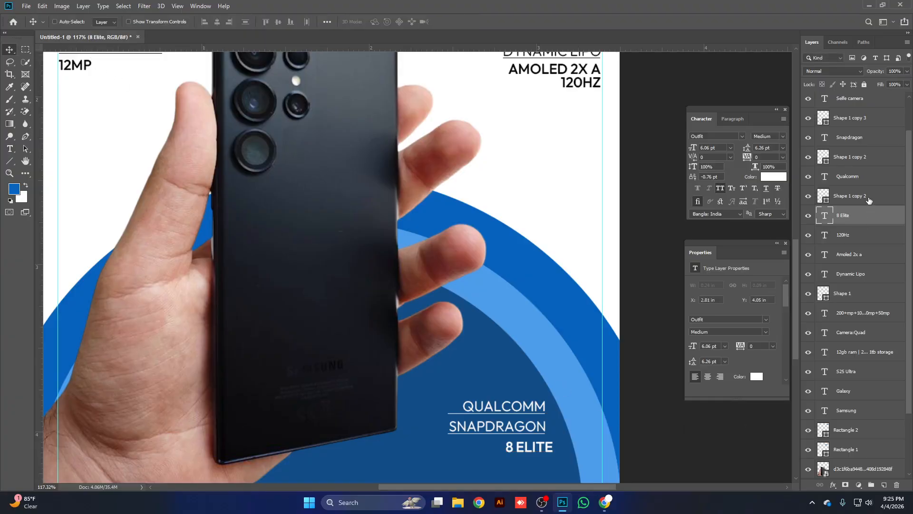
Try to right-align the layers from 8 Elite up to Snapdragon, and undo the alignment.
{"action": "left_click", "coordinate": [868, 198], "text": "shift"}
{"action": "left_click", "coordinate": [864, 179], "text": "shift"}
{"action": "left_click", "coordinate": [858, 149], "text": "shift"}
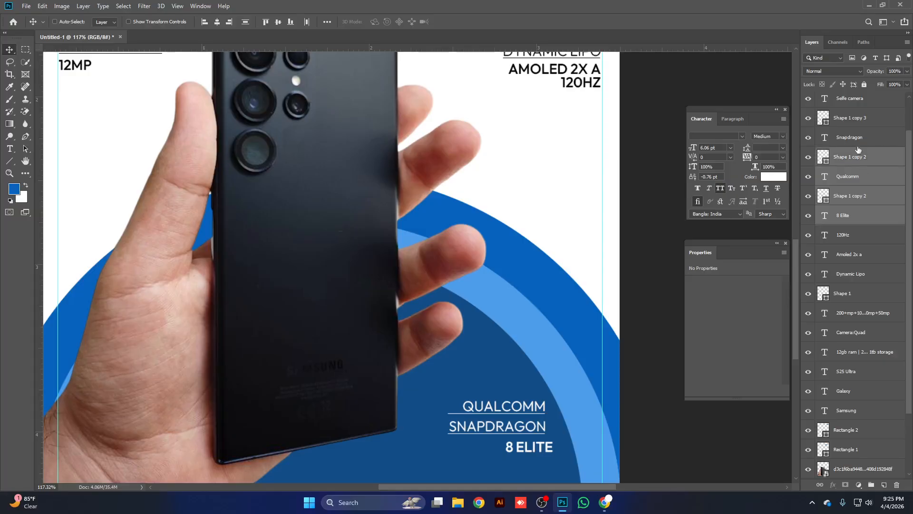
{"action": "left_click", "coordinate": [854, 139], "text": "shift"}
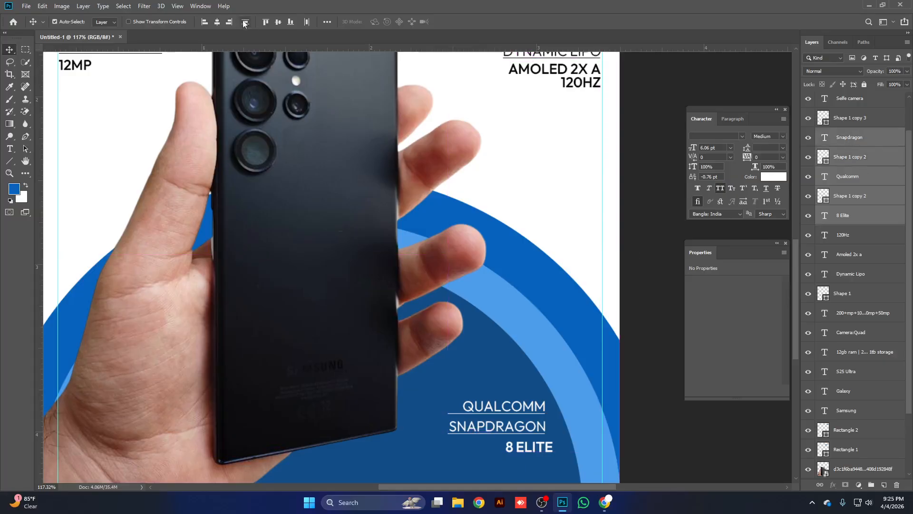
{"action": "left_click", "coordinate": [229, 22]}
{"action": "key", "text": "ctrl+z"}
Right-align the QUALCOMM and SNAPDRAGON headings and their underlines with 8 ELITE, and move 8 ELITE slightly up towards the underline.
{"action": "left_click", "coordinate": [861, 199]}
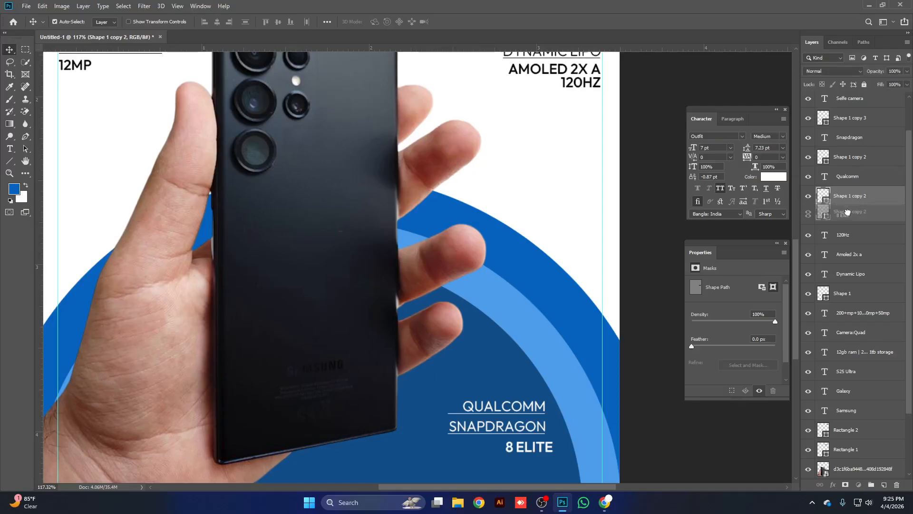
{"action": "left_click", "coordinate": [845, 180]}
{"action": "left_click", "coordinate": [848, 157], "text": "ctrl"}
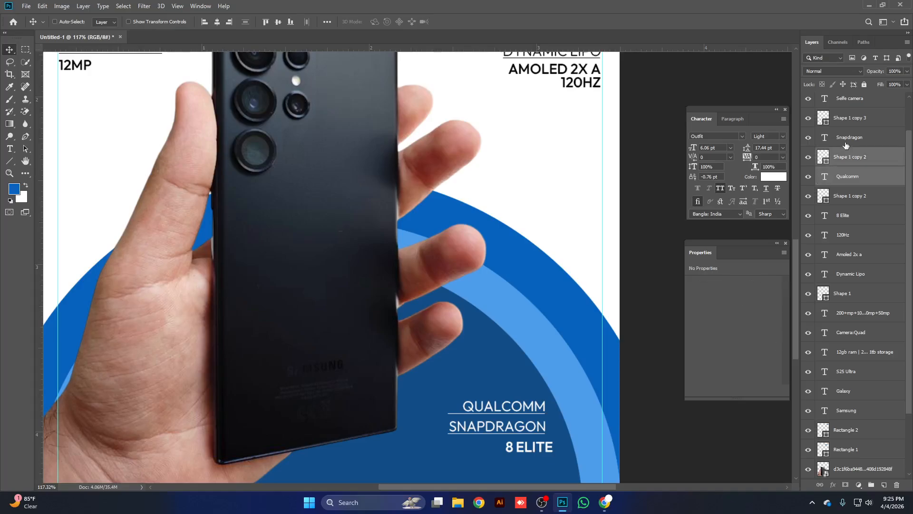
{"action": "left_click", "coordinate": [847, 138], "text": "ctrl"}
{"action": "left_click", "coordinate": [849, 118], "text": "ctrl"}
{"action": "left_click", "coordinate": [851, 216], "text": "ctrl"}
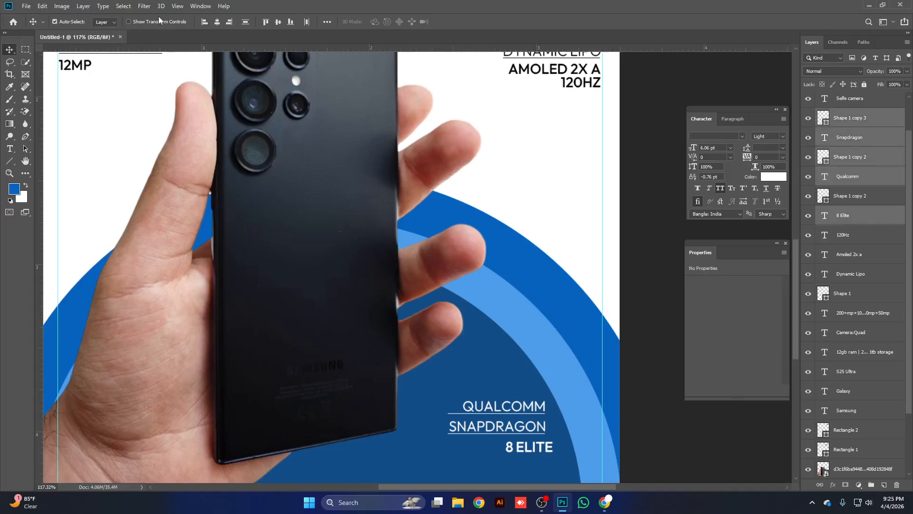
{"action": "left_click", "coordinate": [230, 22]}
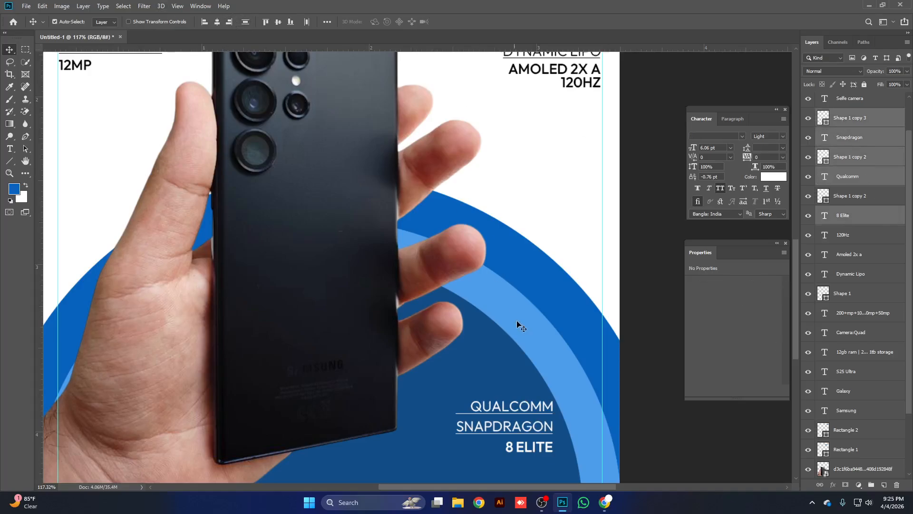
{"action": "left_click_drag", "start_coordinate": [543, 455], "coordinate": [543, 453]}
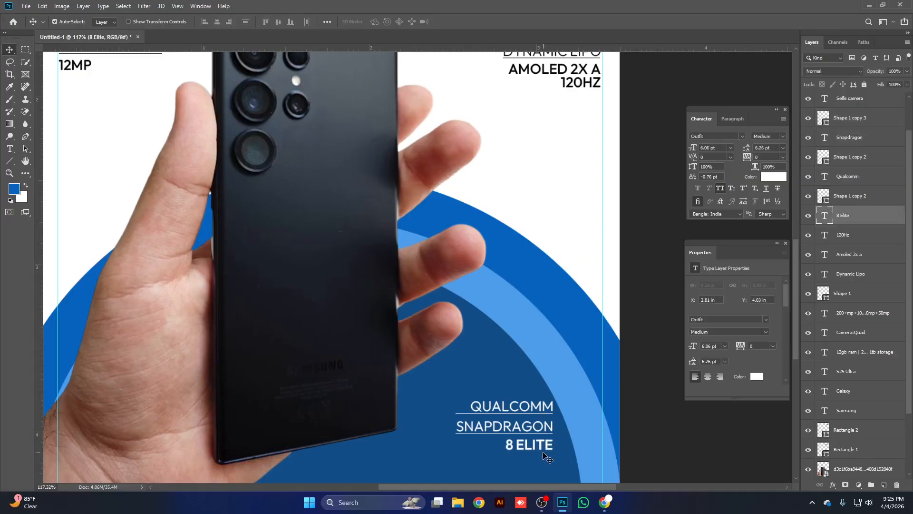
{"action": "key", "text": "Down"}
Shorten the underline below QUALCOMM from its left end to match the width of the word.
{"action": "scroll", "coordinate": [525, 444], "scroll_direction": "up", "scroll_amount": 6}
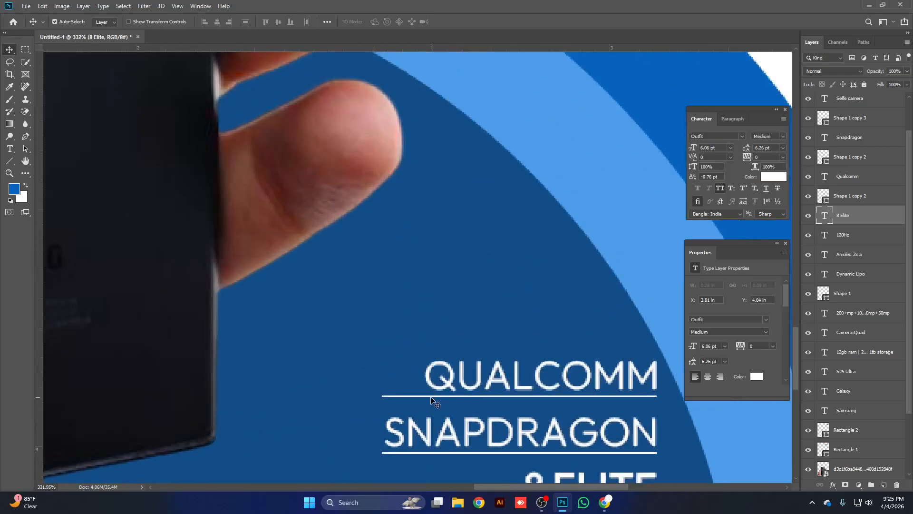
{"action": "left_click", "coordinate": [431, 399]}
{"action": "key", "text": "ctrl+t"}
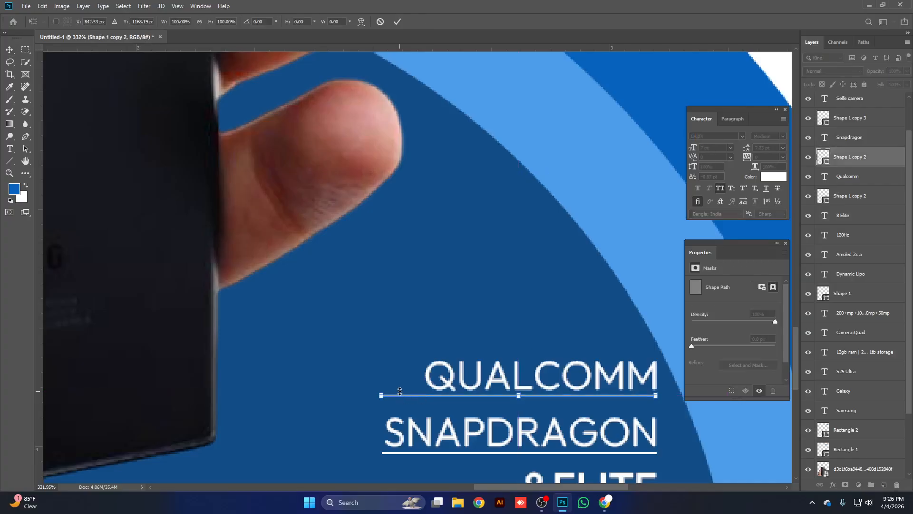
{"action": "left_click_drag", "start_coordinate": [381, 395], "coordinate": [422, 396]}
{"action": "left_click", "coordinate": [396, 22]}
{"action": "scroll", "coordinate": [526, 241], "scroll_direction": "down", "scroll_amount": 6}
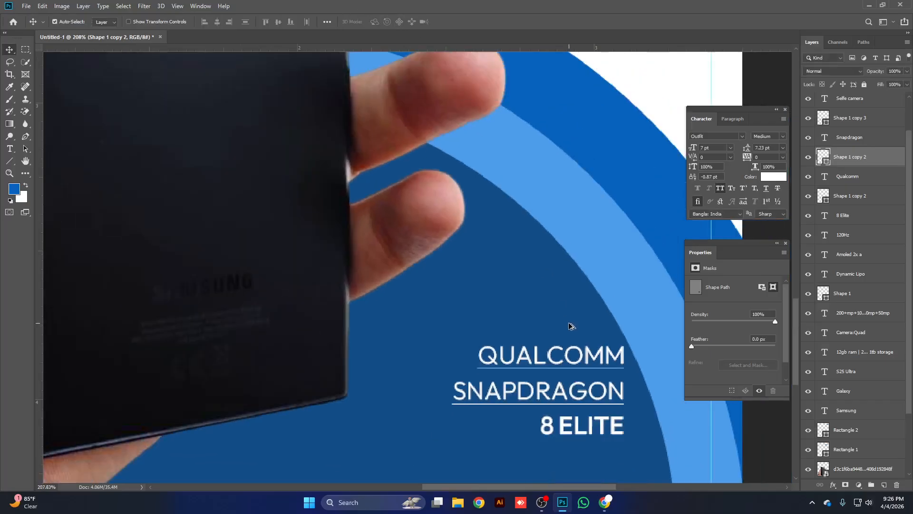
{"action": "scroll", "coordinate": [570, 325], "scroll_direction": "down", "scroll_amount": 2}
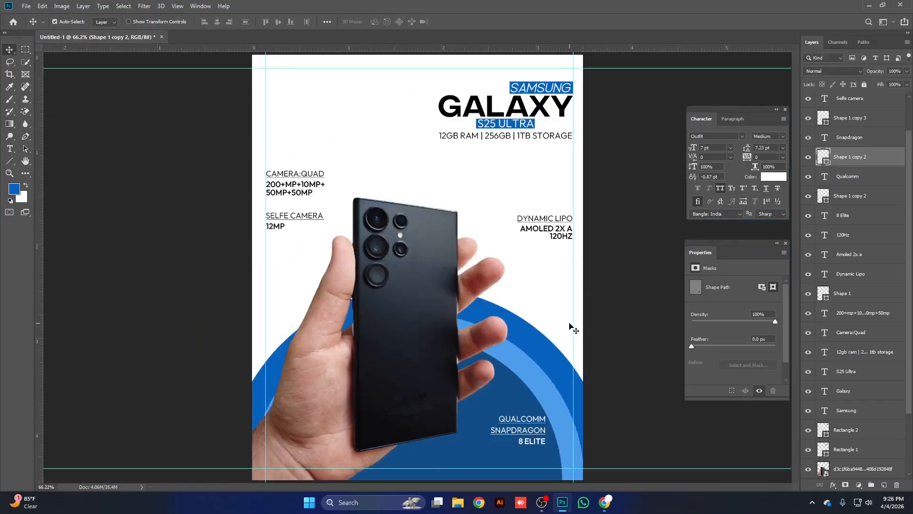
{"action": "left_click", "coordinate": [546, 291]}
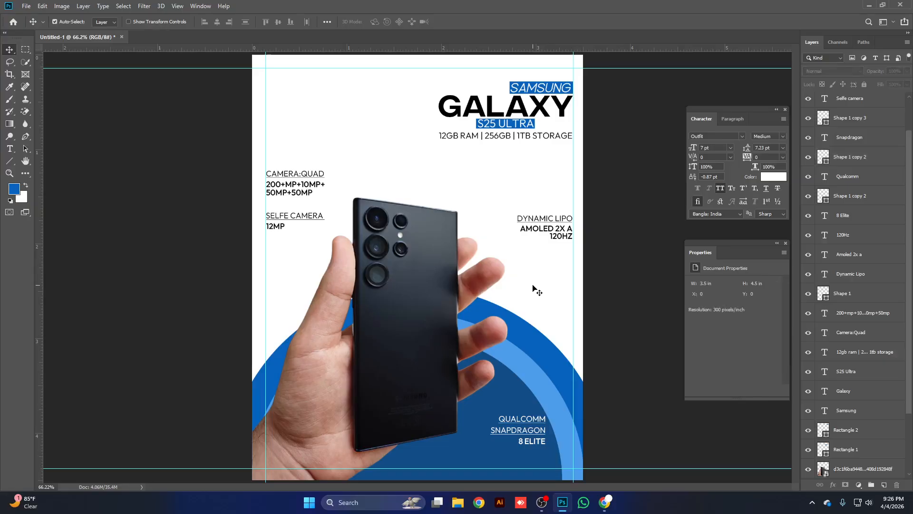
{"action": "key", "text": "ctrl+0"}
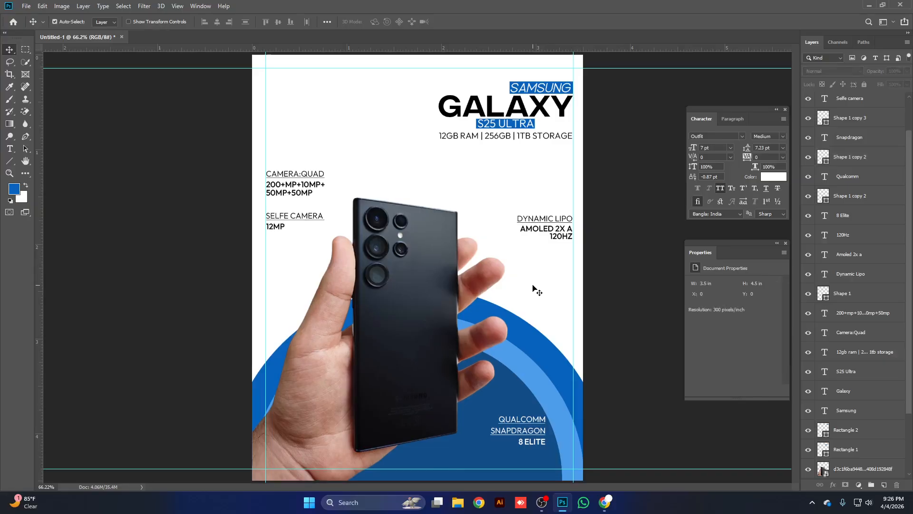
Move the QUALCOMM, SNAPDRAGON and 8 ELITE texts together with both underlines left towards the phone.
{"action": "left_click", "coordinate": [515, 420]}
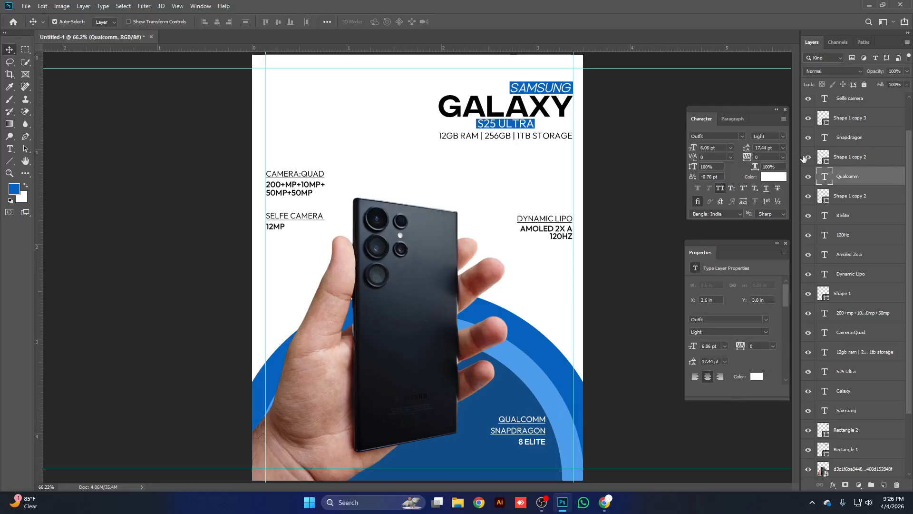
{"action": "left_click", "coordinate": [855, 156]}
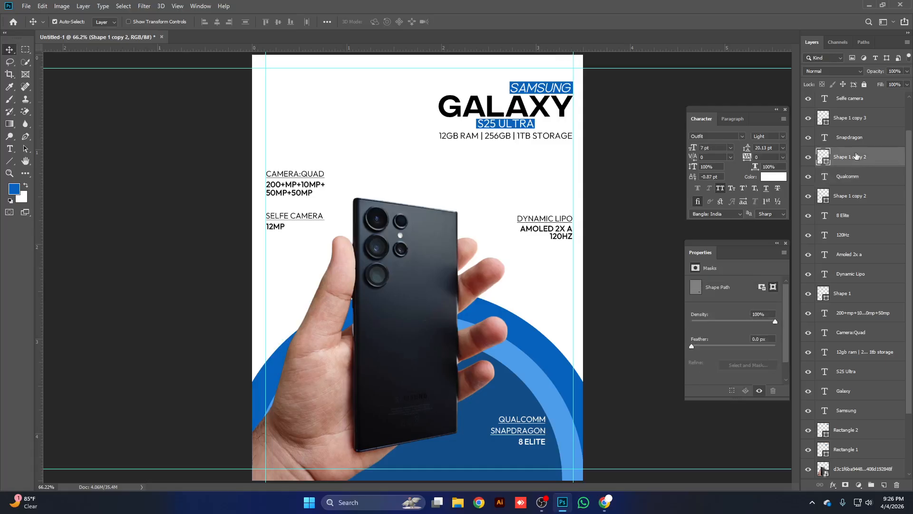
{"action": "left_click", "coordinate": [847, 119]}
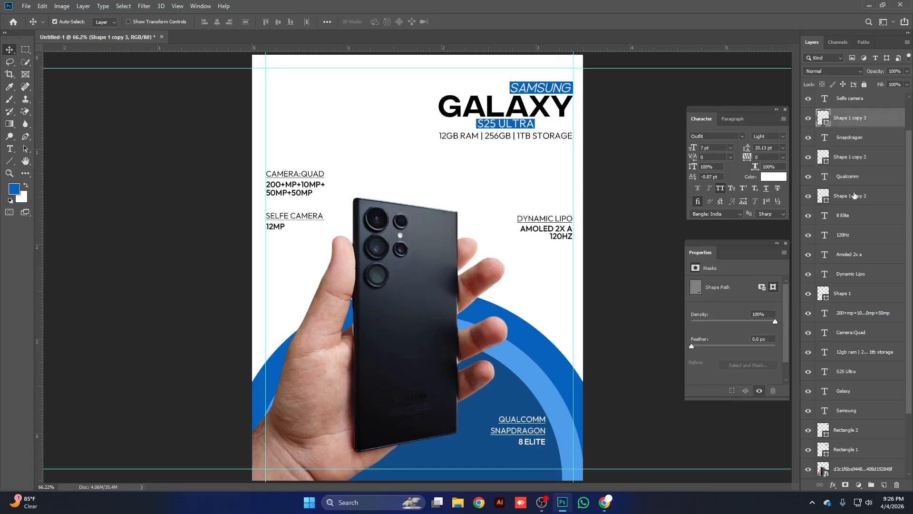
{"action": "left_click", "coordinate": [846, 177], "text": "shift"}
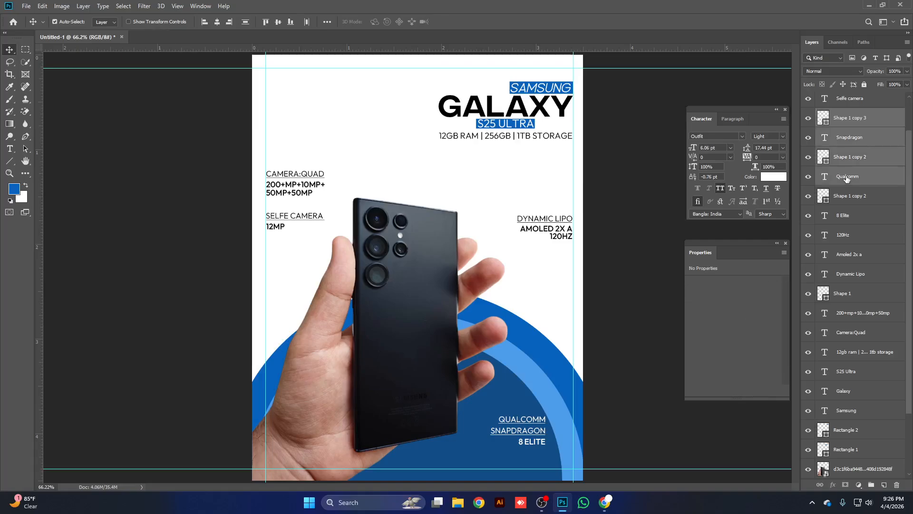
{"action": "left_click", "coordinate": [852, 215], "text": "ctrl"}
{"action": "key", "text": "Left"}
{"action": "key", "text": "Left"}
{"action": "key", "text": "Left"}
{"action": "key", "text": "Left"}
{"action": "key", "text": "Left"}
{"action": "key", "text": "Left"}
{"action": "key", "text": "Left"}
{"action": "key", "text": "Left"}
{"action": "key", "text": "Left"}
{"action": "key", "text": "Left"}
{"action": "key", "text": "Left"}
{"action": "key", "text": "Left"}
{"action": "key", "text": "Left"}
{"action": "key", "text": "Left"}
{"action": "key", "text": "Left"}
{"action": "key", "text": "Left"}
{"action": "key", "text": "Left"}
{"action": "key", "text": "Left"}
{"action": "key", "text": "Left"}
{"action": "key", "text": "Left"}
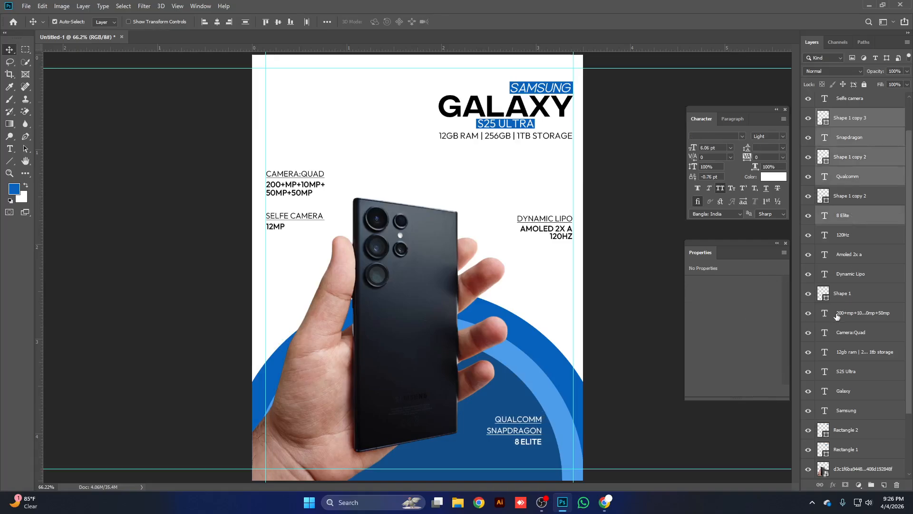
{"action": "key", "text": "Left"}
{"action": "key", "text": "Left"}
{"action": "key", "text": "Left"}
{"action": "key", "text": "Left"}
{"action": "key", "text": "Left"}
{"action": "key", "text": "Left"}
{"action": "key", "text": "Left"}
{"action": "key", "text": "Left"}
{"action": "key", "text": "Left"}
{"action": "key", "text": "Left"}
{"action": "key", "text": "Left"}
{"action": "key", "text": "Left"}
{"action": "key", "text": "Left"}
{"action": "key", "text": "Left"}
{"action": "key", "text": "Left"}
{"action": "key", "text": "Left"}
{"action": "key", "text": "Left"}
{"action": "key", "text": "Left"}
{"action": "key", "text": "Left"}
{"action": "key", "text": "Left"}
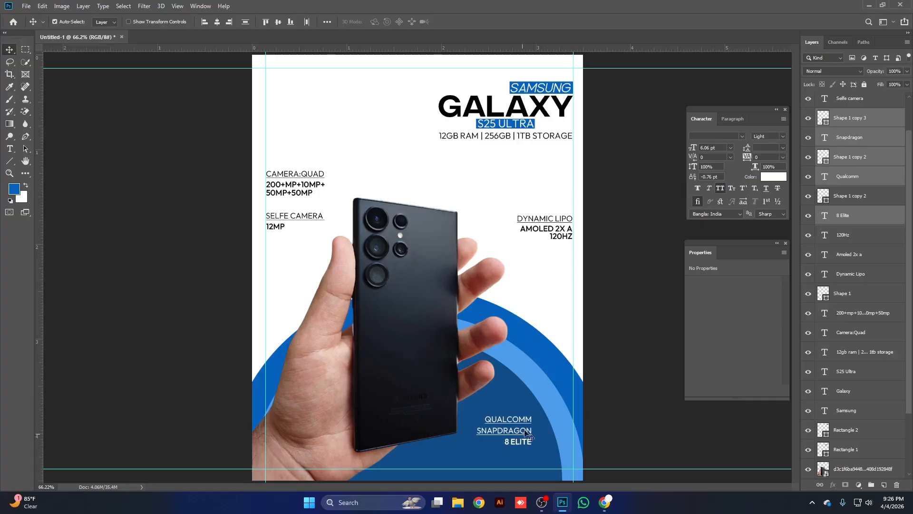
{"action": "left_click", "coordinate": [532, 271]}
{"action": "left_click_drag", "start_coordinate": [507, 138], "coordinate": [493, 462]}
{"action": "double_click", "coordinate": [492, 460]}
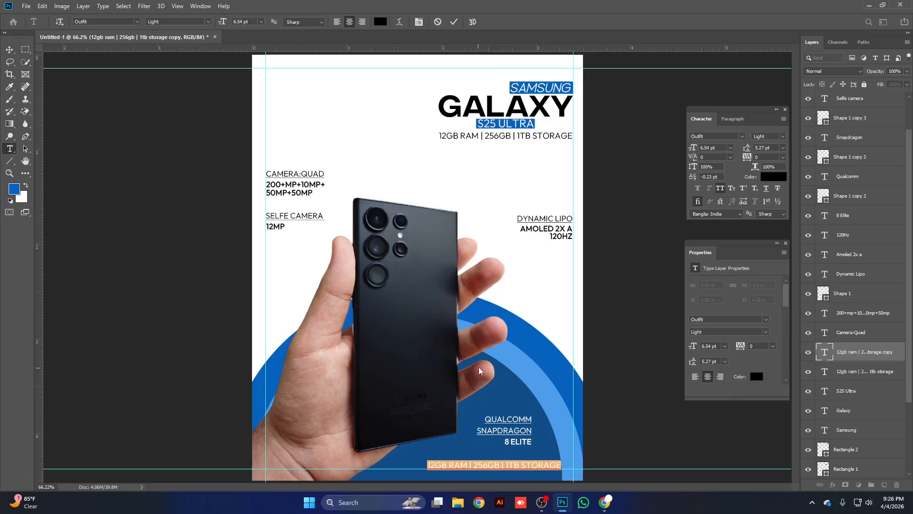
{"action": "type", "text": "www"}
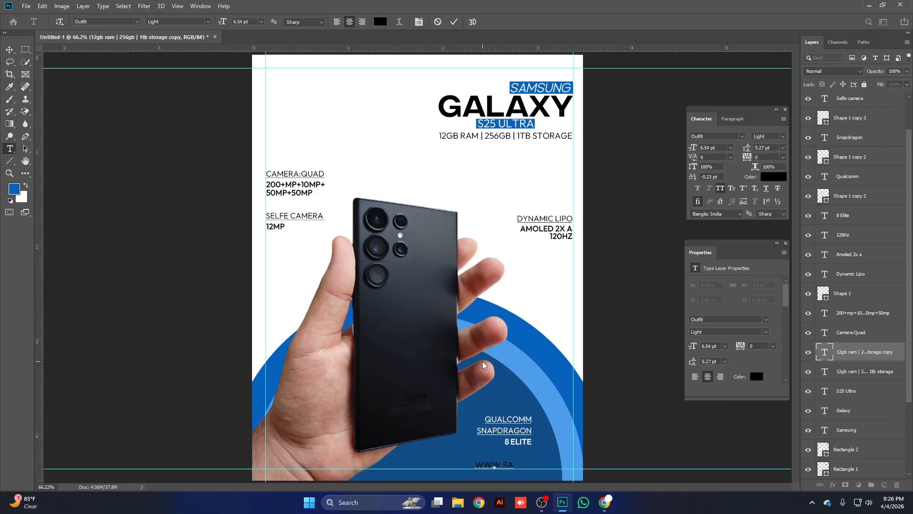
{"action": "type", "text": ".samsung.com"}
Set the website text's colour to white (ffffff) and its font size to 5 pt.
{"action": "key", "text": "ctrl+a"}
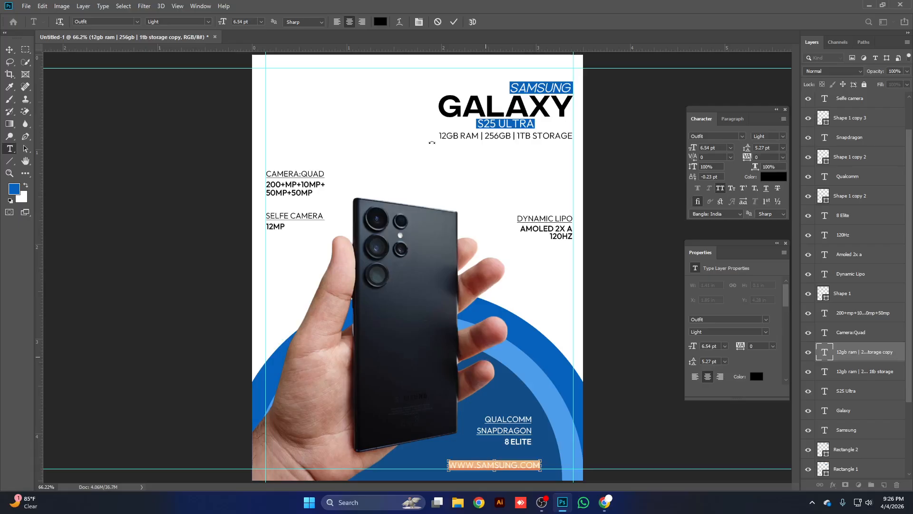
{"action": "left_click", "coordinate": [383, 22]}
{"action": "type", "text": "ffffff"}
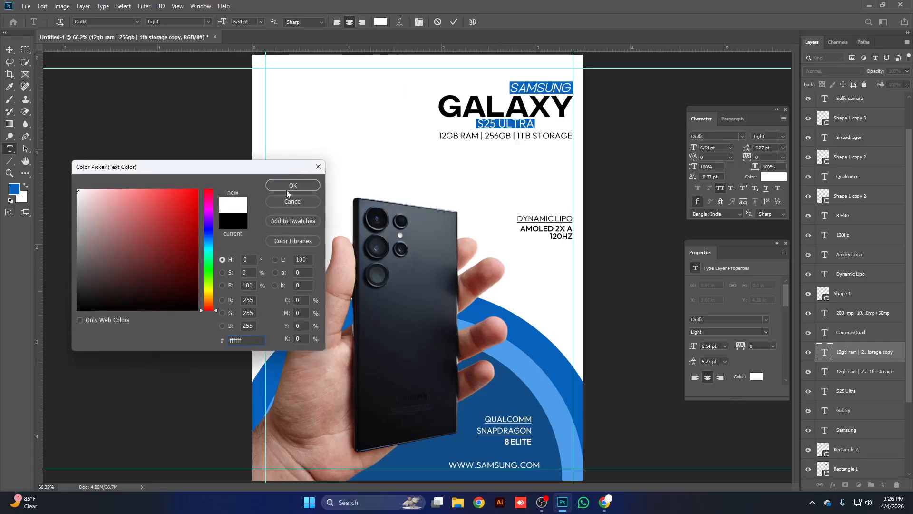
{"action": "key", "text": "Return"}
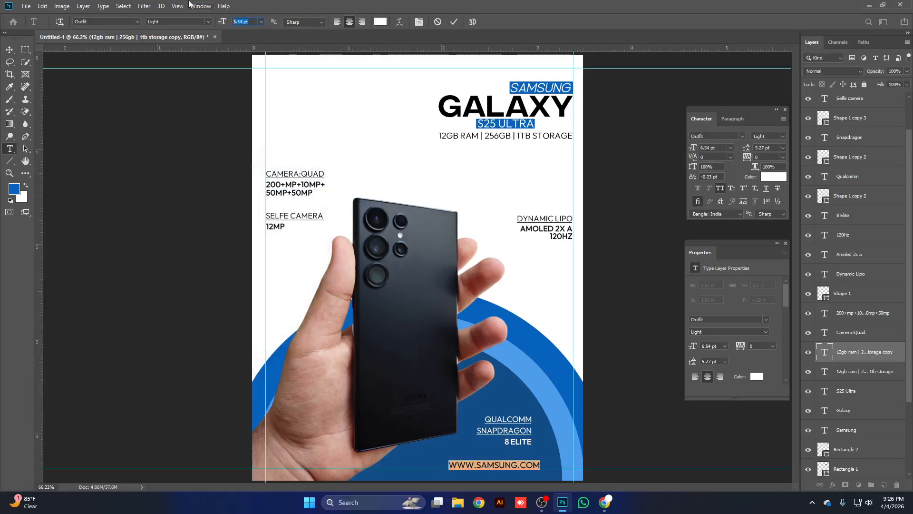
{"action": "type", "text": "5"}
{"action": "key", "text": "Return"}
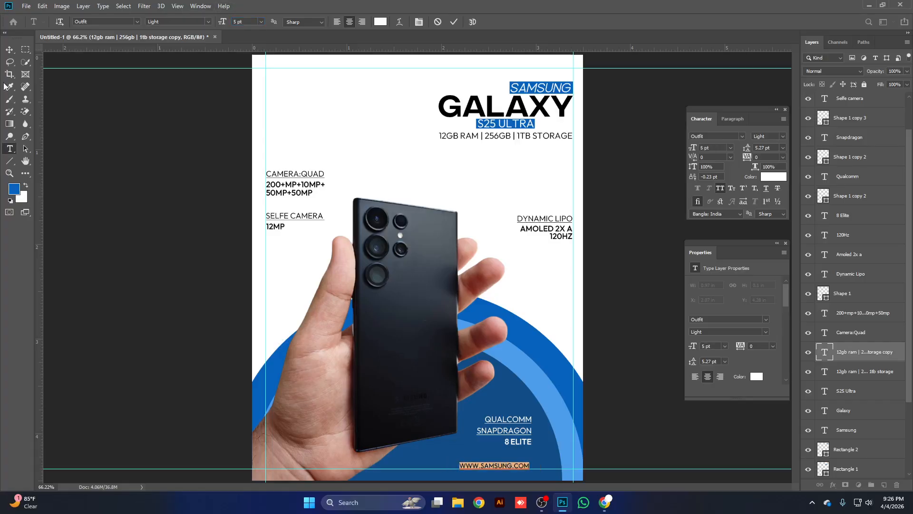
Shift the website text horizontally below 8 ELITE and align its right edge with the 8 ELITE text.
{"action": "left_click", "coordinate": [9, 49]}
{"action": "key", "text": "Right"}
{"action": "key", "text": "Right"}
{"action": "key", "text": "Right"}
{"action": "key", "text": "Right"}
{"action": "key", "text": "Right"}
{"action": "key", "text": "Right"}
{"action": "key", "text": "Right"}
{"action": "key", "text": "Right"}
{"action": "key", "text": "Right"}
{"action": "key", "text": "Right"}
{"action": "key", "text": "Right"}
{"action": "key", "text": "Right"}
{"action": "key", "text": "Right"}
{"action": "key", "text": "Right"}
{"action": "key", "text": "Right"}
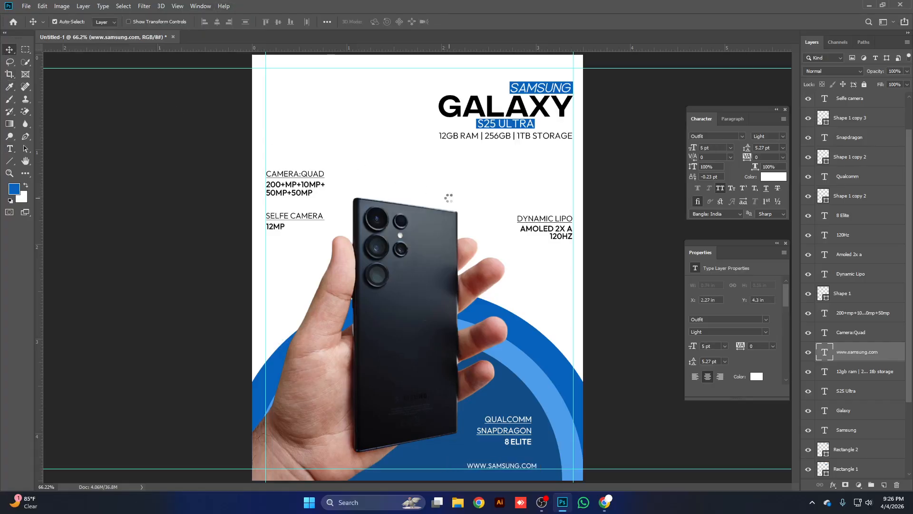
{"action": "key", "text": "Left"}
{"action": "key", "text": "Left"}
{"action": "key", "text": "Left"}
{"action": "key", "text": "Left"}
{"action": "key", "text": "Left"}
{"action": "key", "text": "Left"}
{"action": "key", "text": "Left"}
{"action": "key", "text": "Left"}
{"action": "key", "text": "Left"}
{"action": "key", "text": "Left"}
{"action": "key", "text": "Left"}
{"action": "key", "text": "Left"}
{"action": "key", "text": "Left"}
{"action": "key", "text": "Left"}
{"action": "key", "text": "Left"}
{"action": "key", "text": "Left"}
{"action": "key", "text": "Left"}
{"action": "key", "text": "Left"}
{"action": "key", "text": "Left"}
{"action": "key", "text": "Left"}
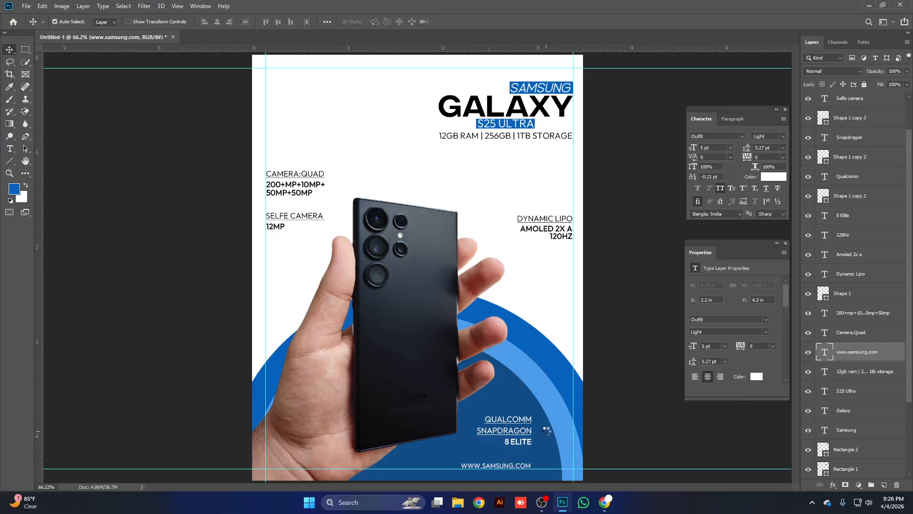
{"action": "key", "text": "Right"}
{"action": "key", "text": "Right"}
{"action": "key", "text": "Right"}
{"action": "left_click", "coordinate": [850, 217], "text": "ctrl"}
{"action": "left_click", "coordinate": [231, 24]}
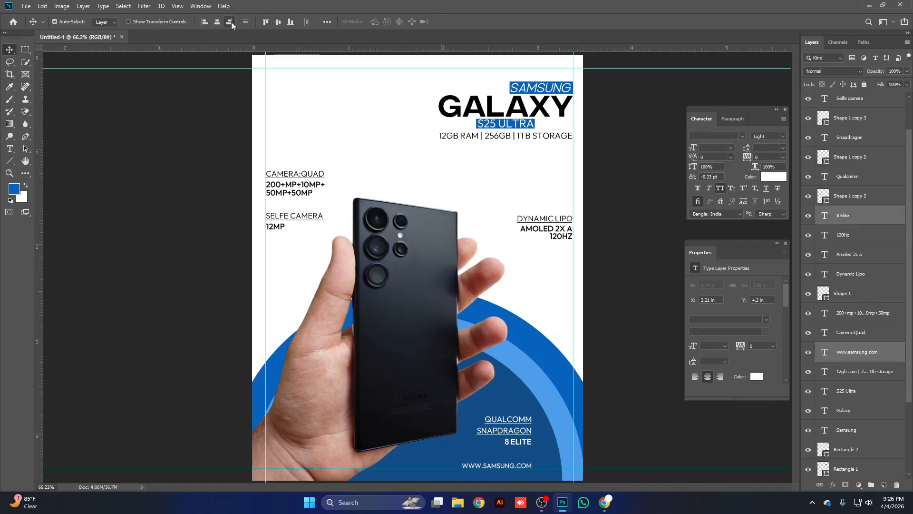
{"action": "left_click", "coordinate": [526, 275]}
{"action": "scroll", "coordinate": [527, 275], "scroll_direction": "down", "scroll_amount": 3}
{"action": "scroll", "coordinate": [527, 278], "scroll_direction": "up", "scroll_amount": 1}
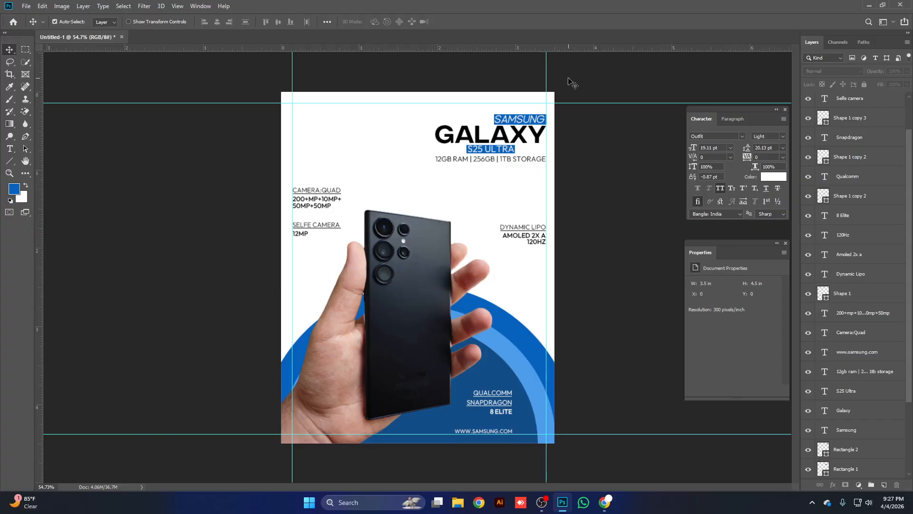
{"action": "scroll", "coordinate": [407, 191], "scroll_direction": "up", "scroll_amount": 1}
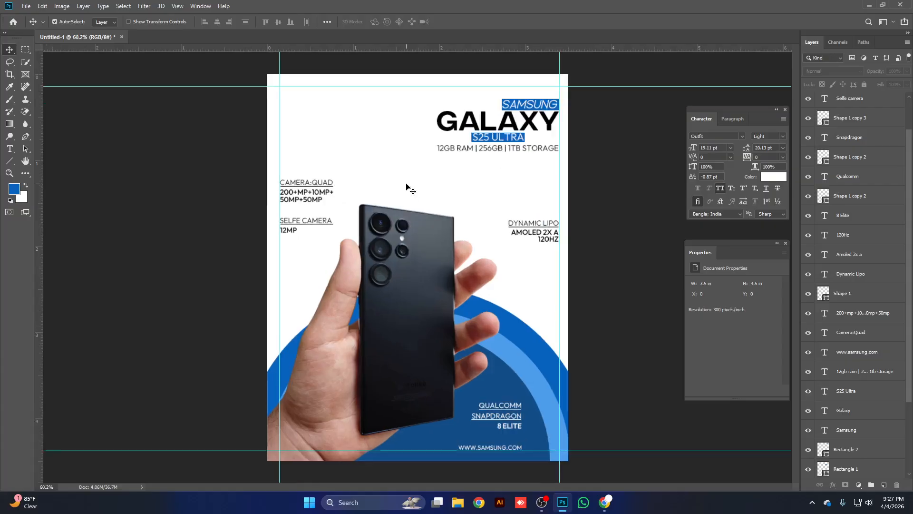
Switch to Chrome and browse the phone poster designs on Pinterest, including those related to the Nokia G42 5G pin.
{"action": "left_click", "coordinate": [566, 502]}
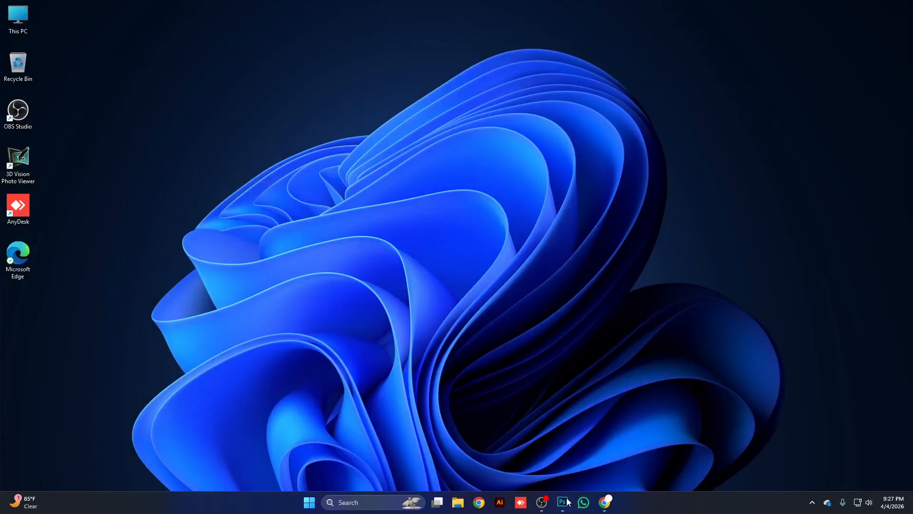
{"action": "left_click", "coordinate": [600, 505]}
{"action": "scroll", "coordinate": [712, 301], "scroll_direction": "down", "scroll_amount": 1}
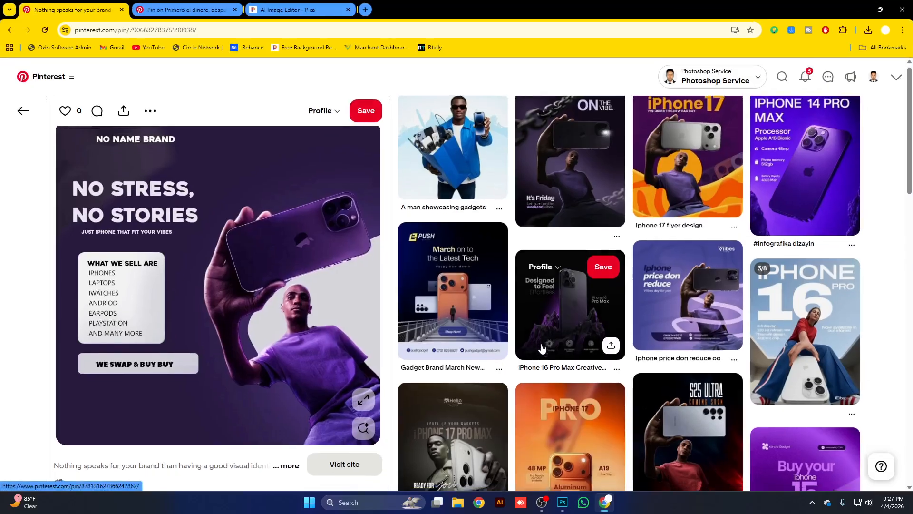
{"action": "scroll", "coordinate": [712, 301], "scroll_direction": "down", "scroll_amount": 15}
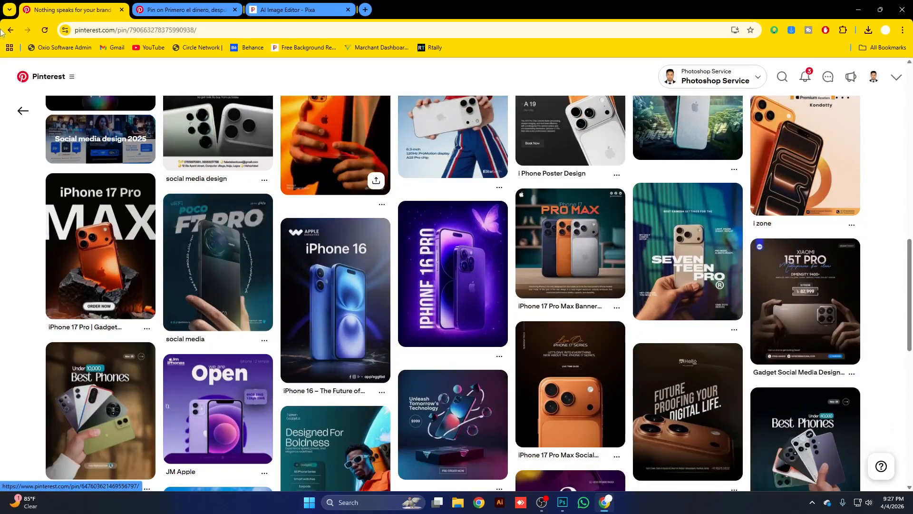
{"action": "left_click", "coordinate": [10, 30]}
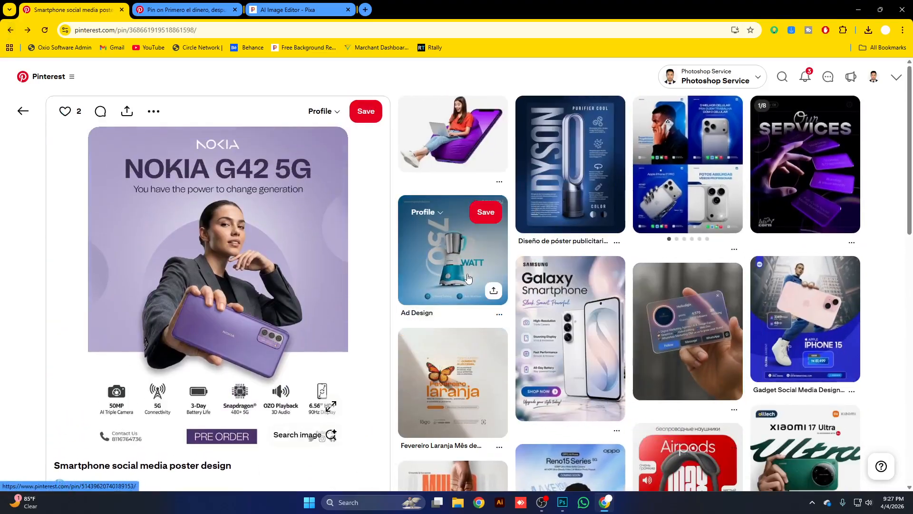
{"action": "scroll", "coordinate": [659, 251], "scroll_direction": "down", "scroll_amount": 12}
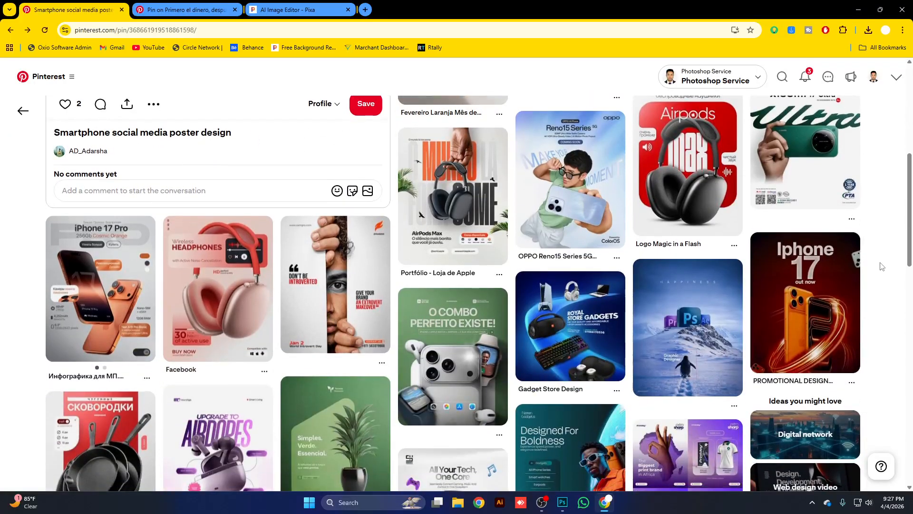
{"action": "scroll", "coordinate": [659, 251], "scroll_direction": "down", "scroll_amount": 4}
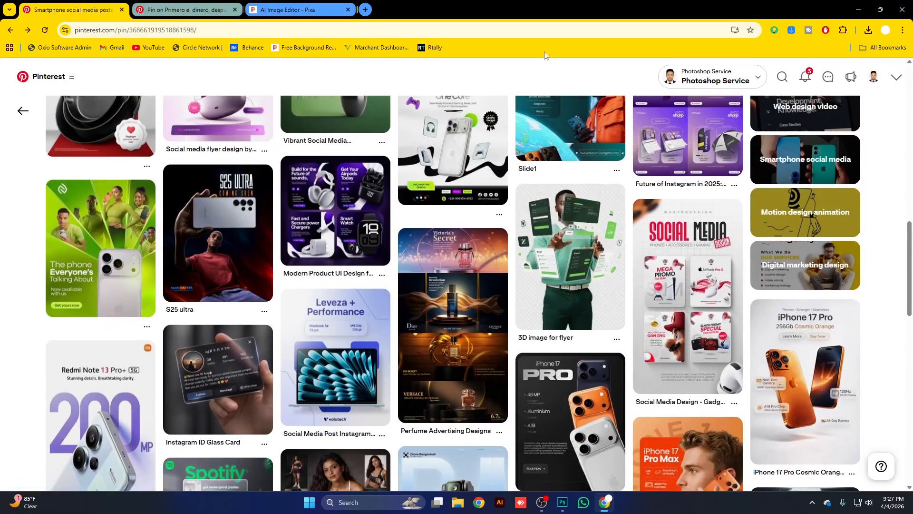
Search Pinterest for "white background".
{"action": "left_click", "coordinate": [782, 77]}
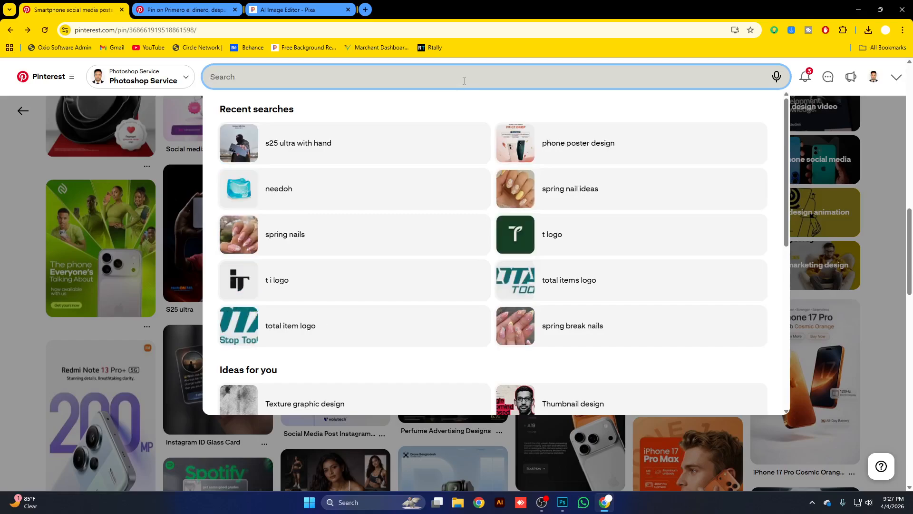
{"action": "type", "text": "whit"}
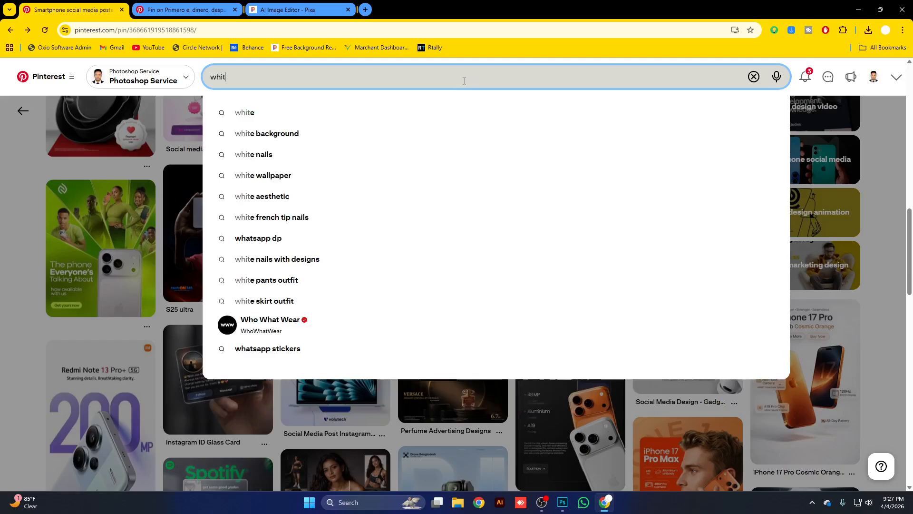
{"action": "type", "text": "e back"}
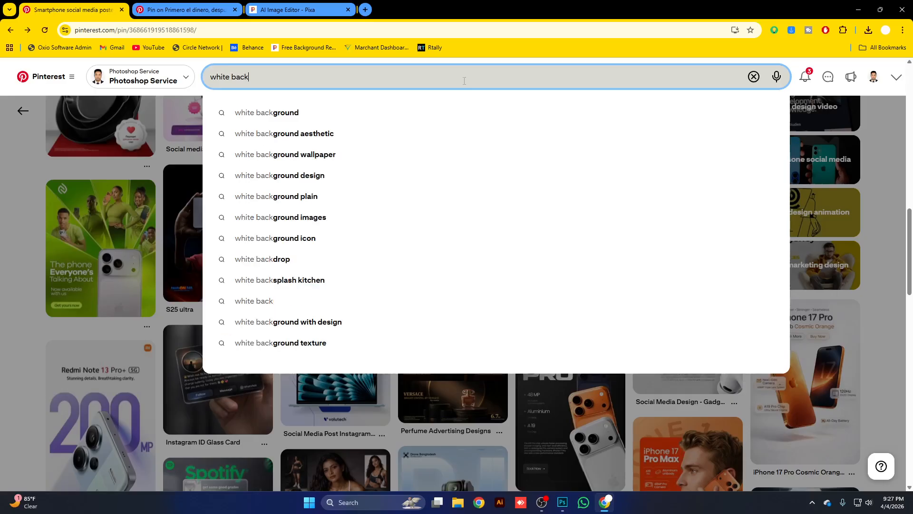
{"action": "type", "text": "h"}
{"action": "key", "text": "Down"}
{"action": "key", "text": "Return"}
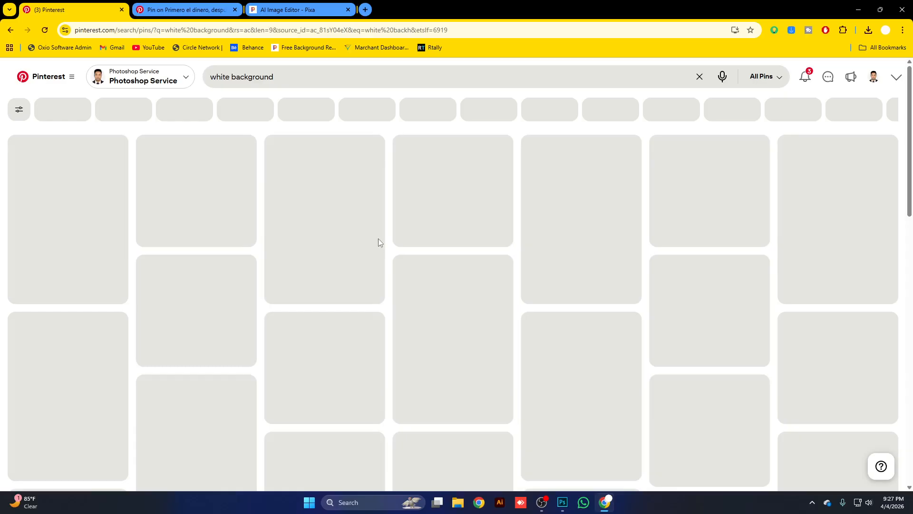
Search Google for "samsung logo" in a new browser tab and show the image results.
{"action": "key", "text": "ctrl+t"}
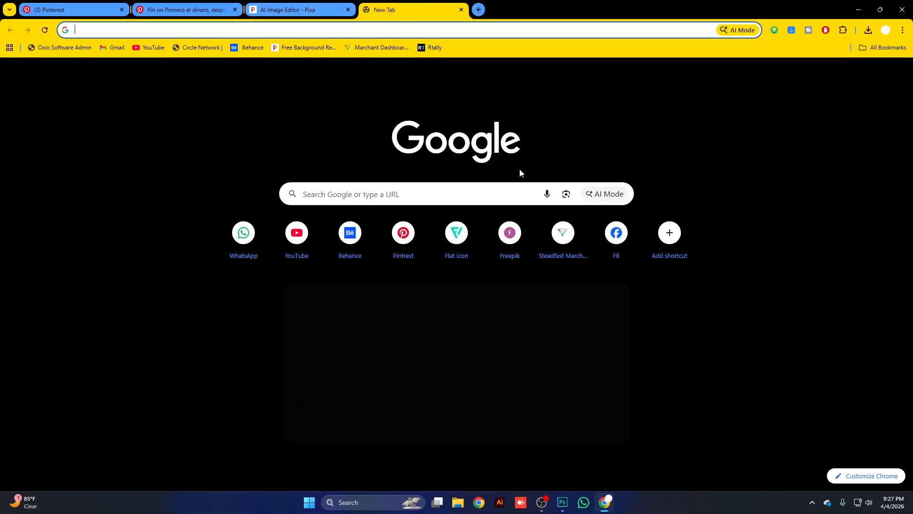
{"action": "left_click", "coordinate": [488, 195]}
{"action": "type", "text": "sa"}
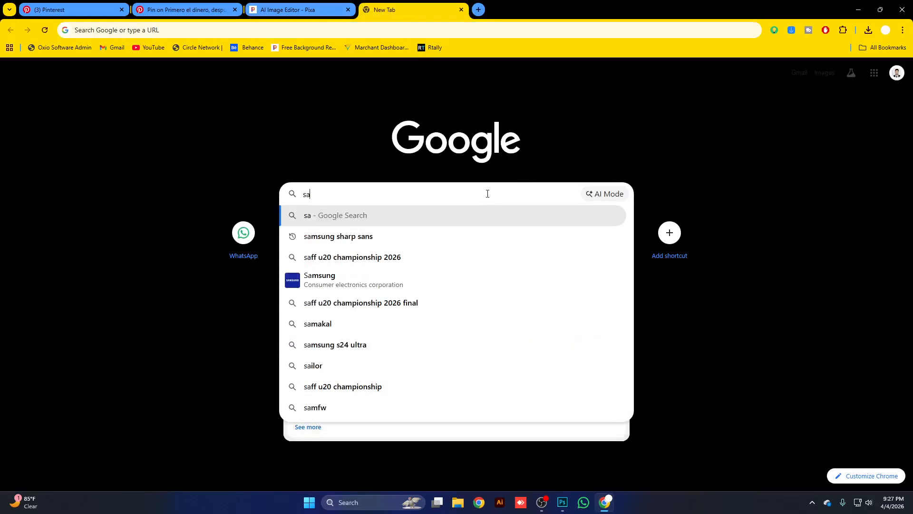
{"action": "type", "text": ",sung"}
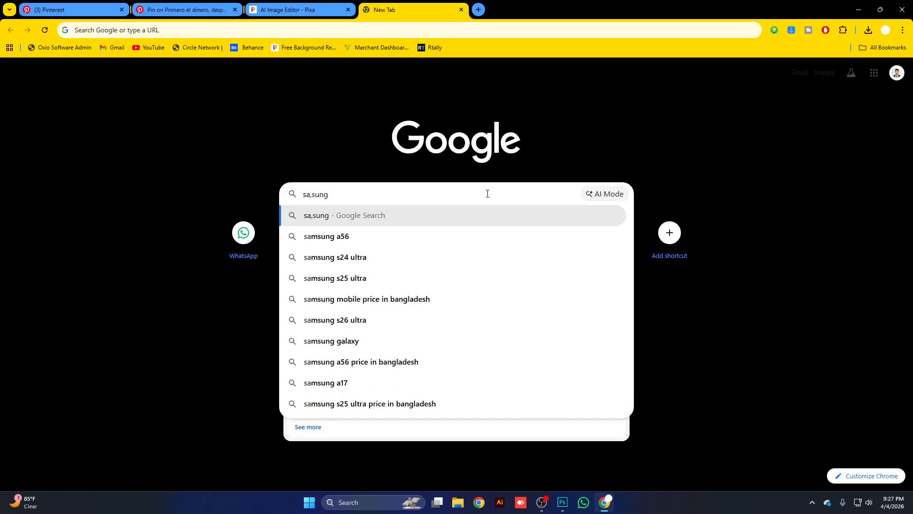
{"action": "type", "text": " logo"}
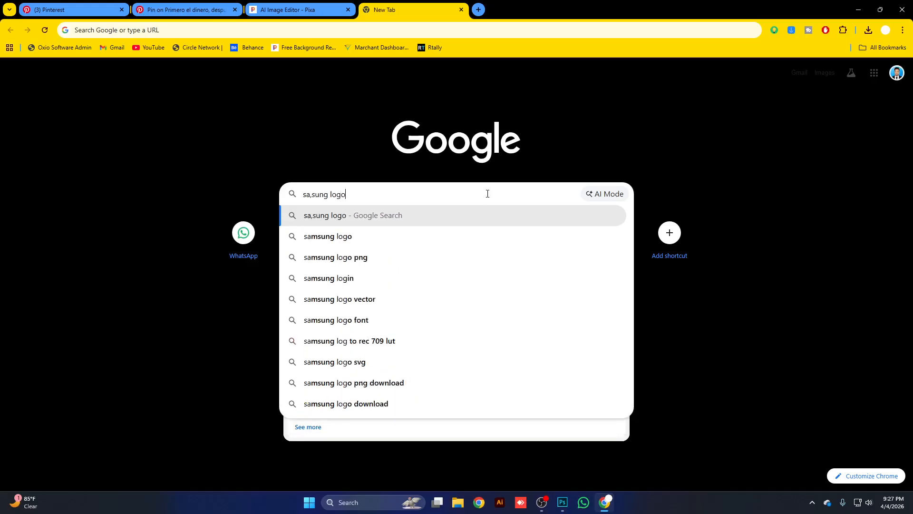
{"action": "key", "text": "Return"}
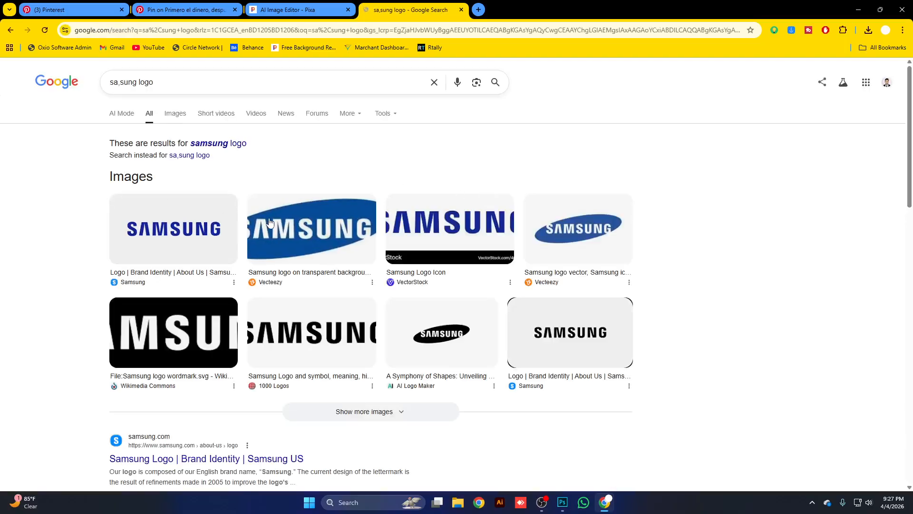
{"action": "left_click", "coordinate": [180, 115]}
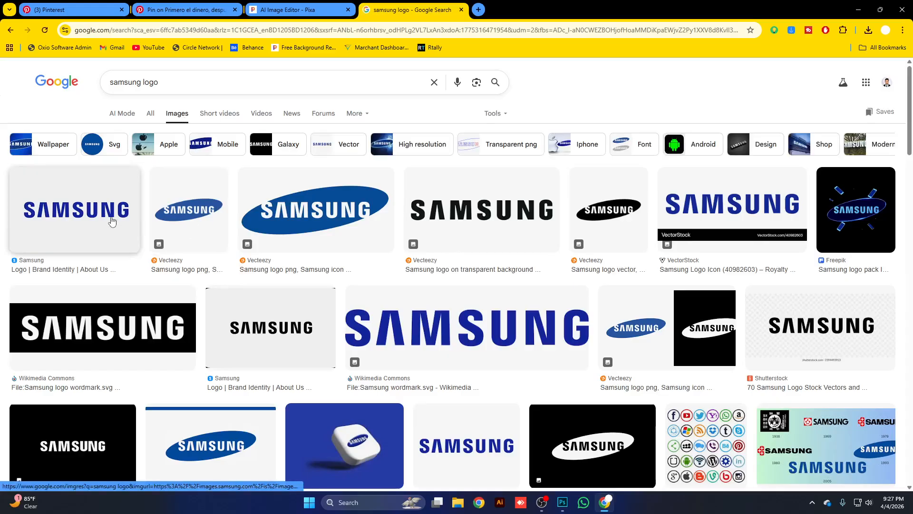
{"action": "left_click", "coordinate": [422, 347]}
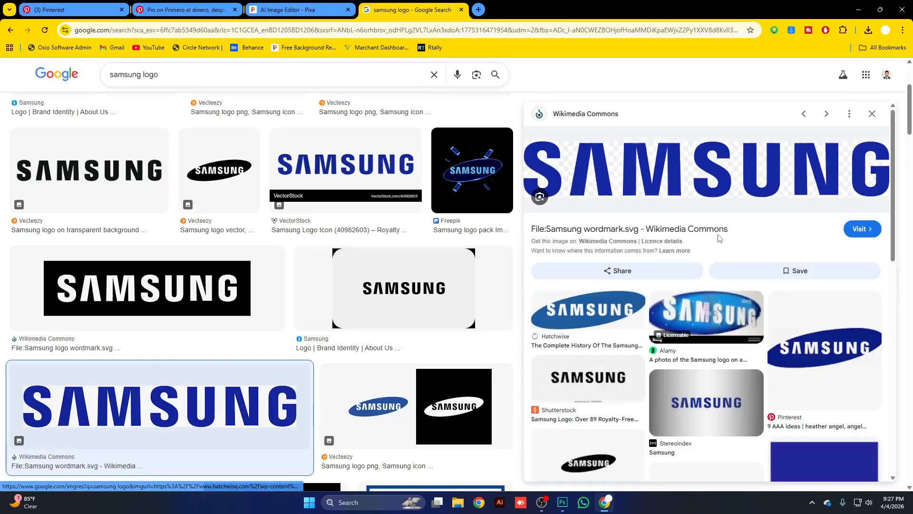
{"action": "right_click", "coordinate": [736, 182]}
{"action": "left_click", "coordinate": [780, 338]}
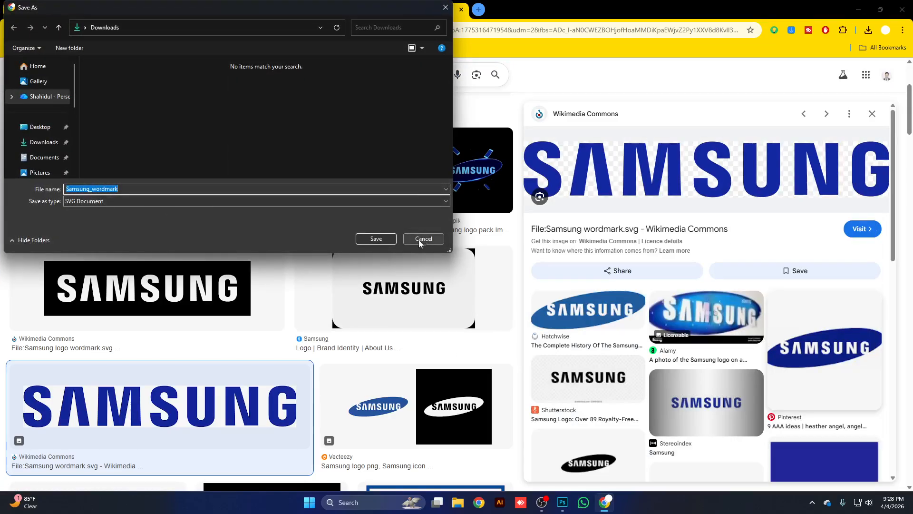
{"action": "left_click", "coordinate": [360, 204]}
{"action": "left_click", "coordinate": [362, 208]}
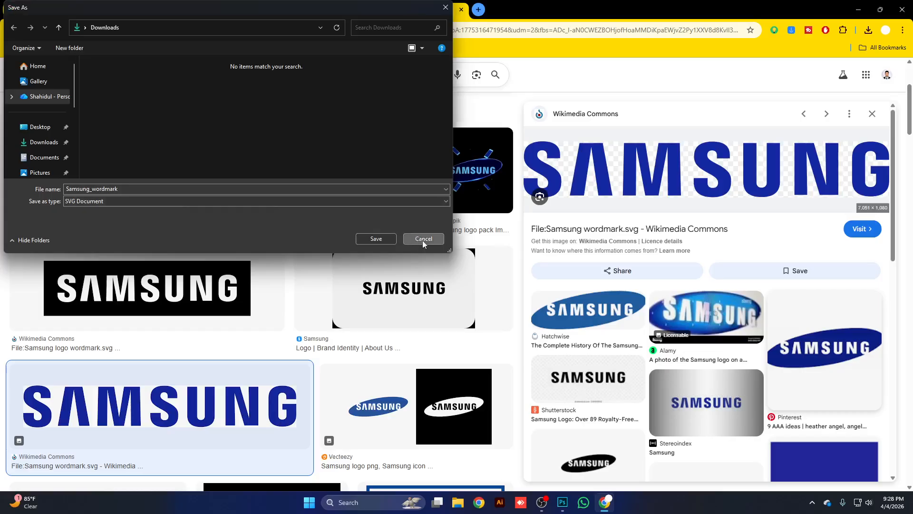
{"action": "left_click", "coordinate": [424, 238]}
Filter the Google image results for the Samsung logo by large size and transparent color.
{"action": "scroll", "coordinate": [601, 265], "scroll_direction": "down", "scroll_amount": 2}
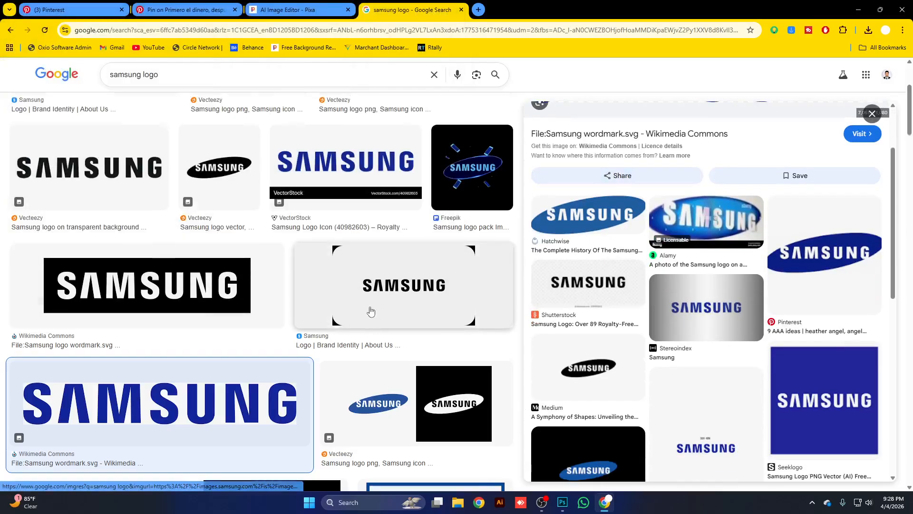
{"action": "scroll", "coordinate": [369, 310], "scroll_direction": "down", "scroll_amount": 3}
{"action": "scroll", "coordinate": [791, 322], "scroll_direction": "down", "scroll_amount": 6}
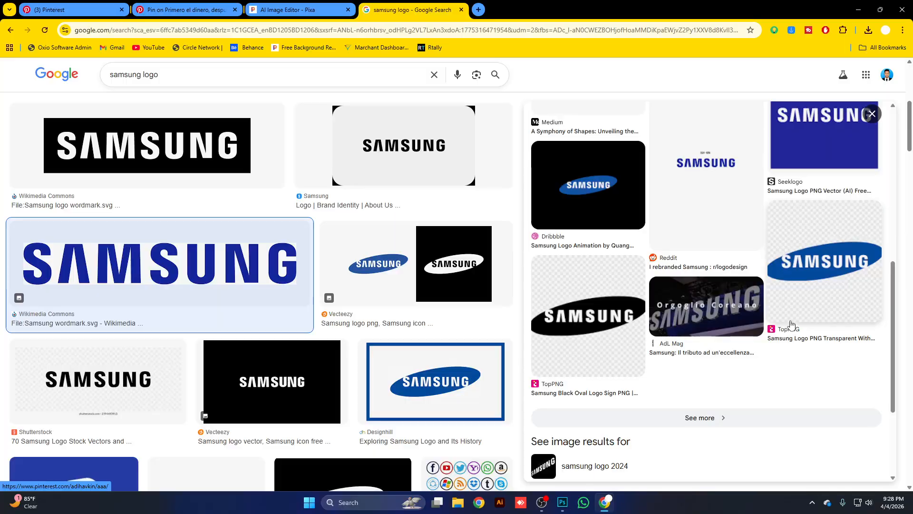
{"action": "scroll", "coordinate": [363, 357], "scroll_direction": "up", "scroll_amount": 5}
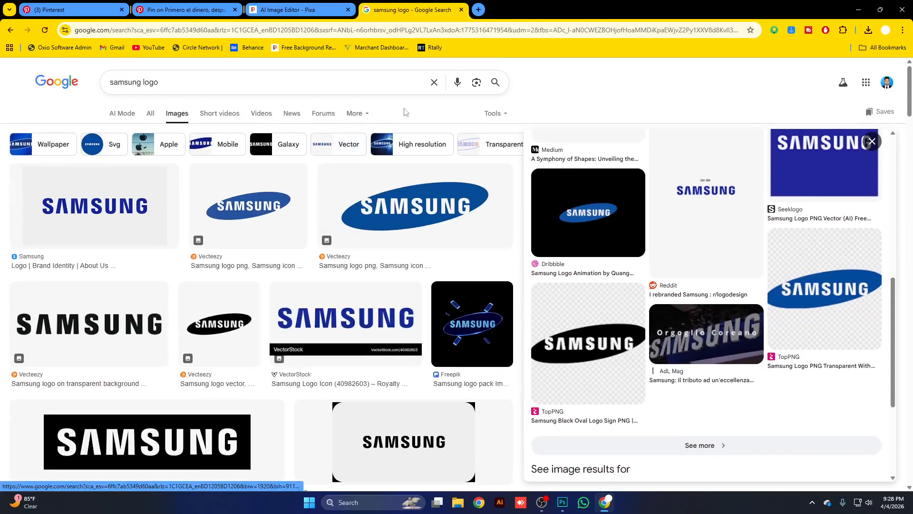
{"action": "left_click", "coordinate": [497, 116]}
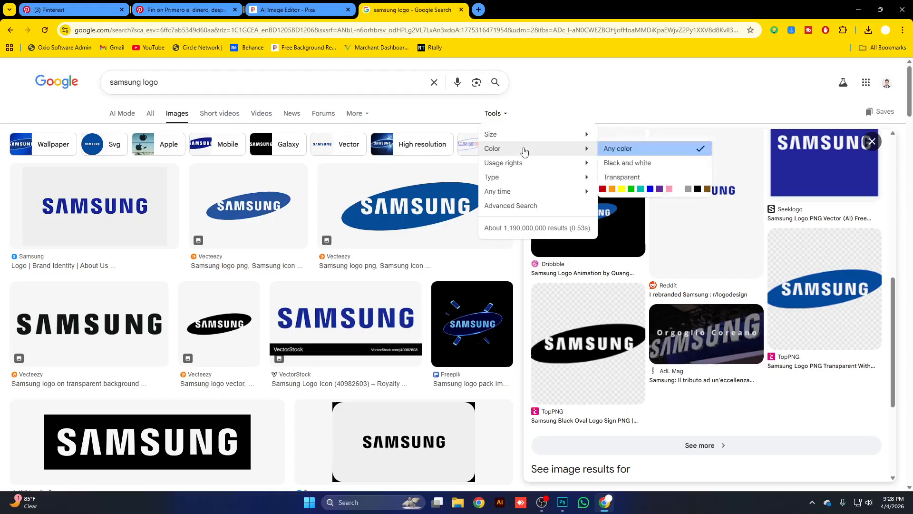
{"action": "mouse_move", "coordinate": [569, 141]}
{"action": "left_click", "coordinate": [612, 148]}
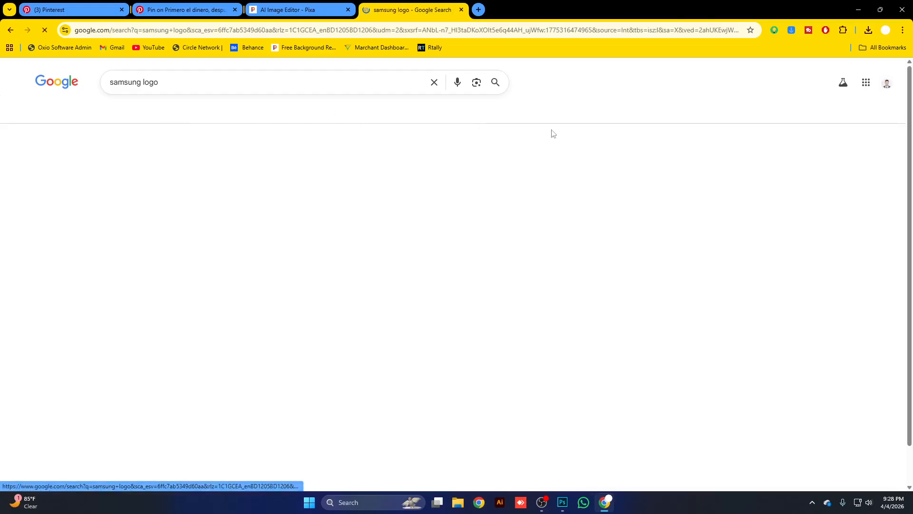
{"action": "left_click", "coordinate": [493, 113]}
{"action": "mouse_move", "coordinate": [563, 151]}
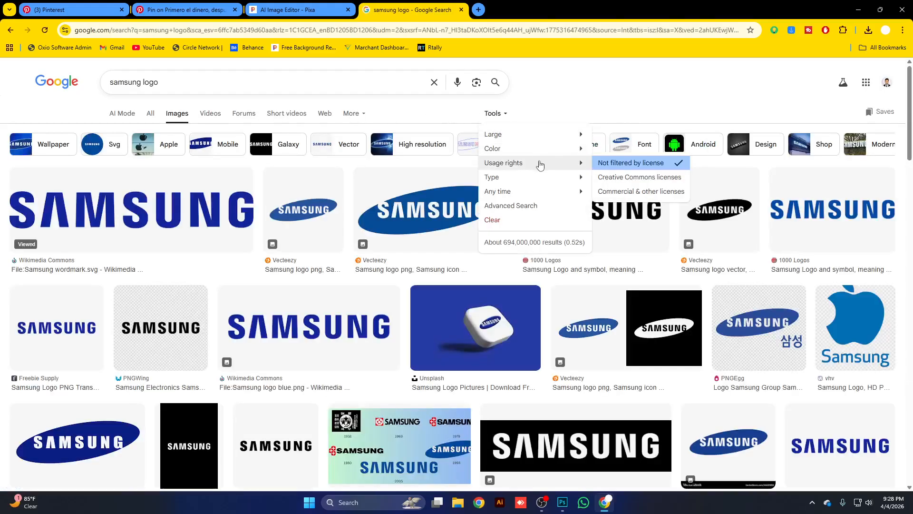
{"action": "left_click", "coordinate": [618, 177]}
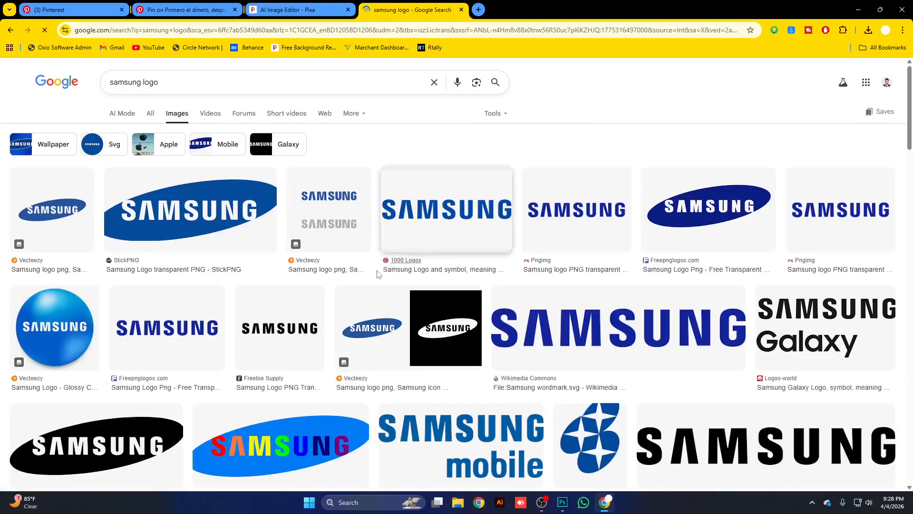
Open the blue Samsung wordmark from 1000 Logos and save it to Downloads as Samsung-emblem.png.
{"action": "left_click", "coordinate": [456, 214]}
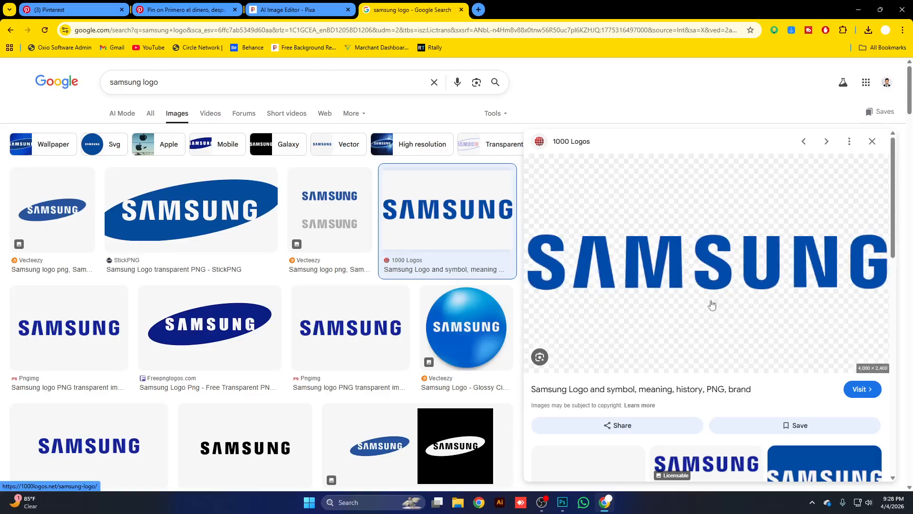
{"action": "right_click", "coordinate": [676, 238]}
{"action": "left_click", "coordinate": [720, 394]}
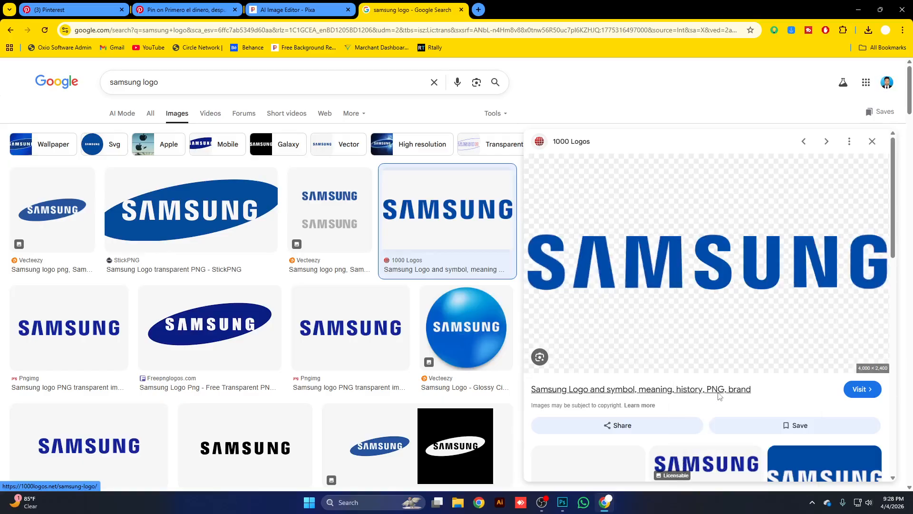
{"action": "left_click", "coordinate": [376, 238]}
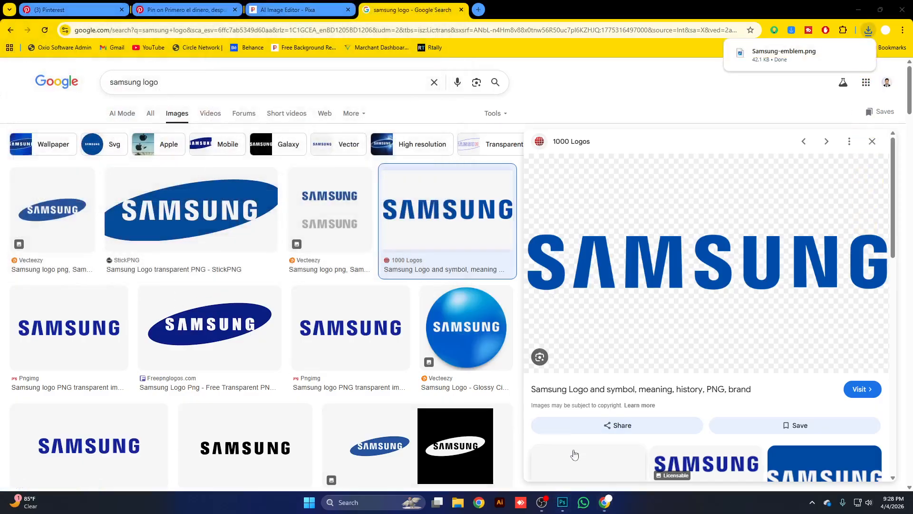
Switch to Photoshop, place Samsung-emblem.png as an embedded image, and scale it to about 1.55% in the poster's upper-left corner.
{"action": "left_click", "coordinate": [562, 501]}
{"action": "left_click", "coordinate": [43, 6]}
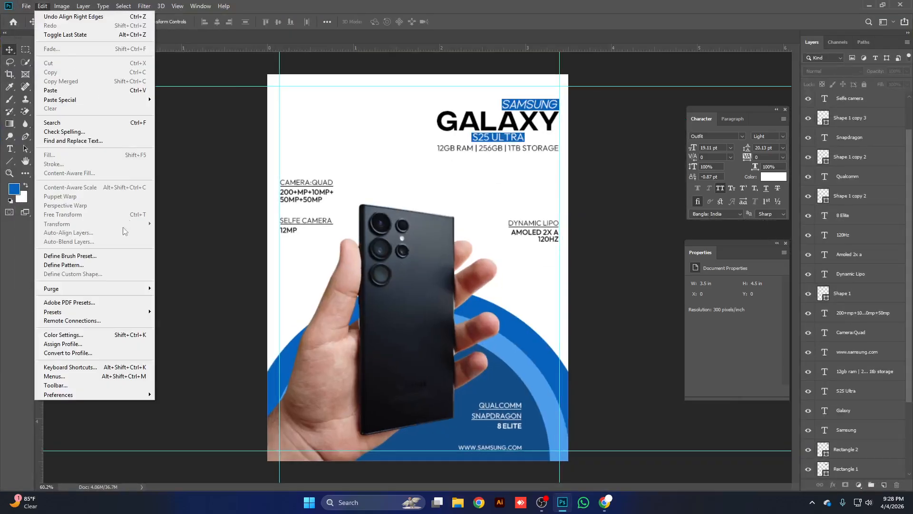
{"action": "left_click", "coordinate": [24, 6]}
{"action": "left_click", "coordinate": [57, 176]}
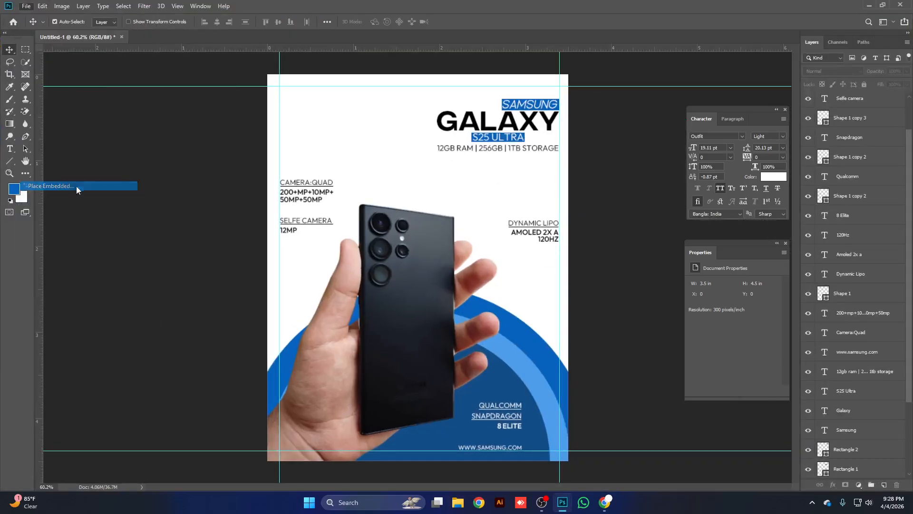
{"action": "double_click", "coordinate": [121, 112]}
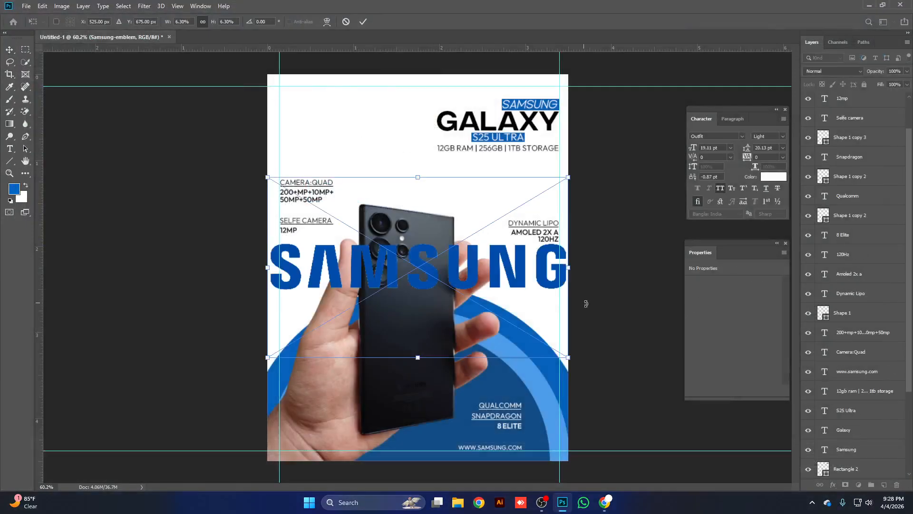
{"action": "left_click_drag", "start_coordinate": [571, 272], "coordinate": [354, 98]}
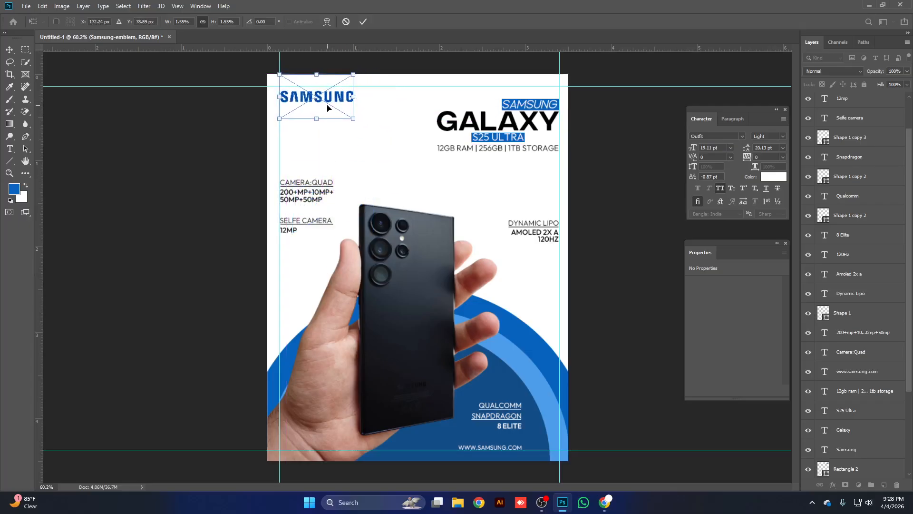
{"action": "key", "text": "Return"}
Nudge the Samsung logo up and left to the margin guides, at X 0.13 in and Y 0.15 in.
{"action": "key", "text": "Up"}
{"action": "key", "text": "Up"}
{"action": "key", "text": "Up"}
{"action": "key", "text": "Up"}
{"action": "key", "text": "Up"}
{"action": "key", "text": "Up"}
{"action": "key", "text": "Up"}
{"action": "key", "text": "Up"}
{"action": "key", "text": "Up"}
{"action": "key", "text": "Up"}
{"action": "key", "text": "Up"}
{"action": "key", "text": "Up"}
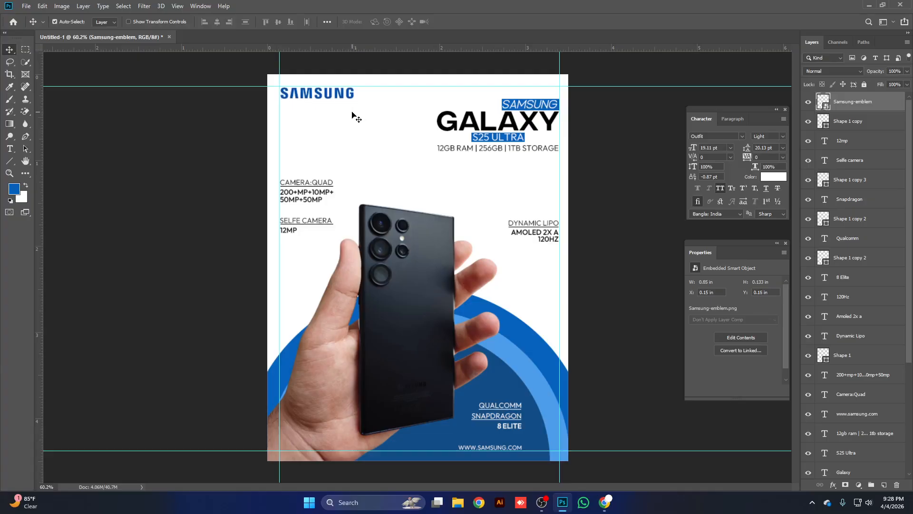
{"action": "key", "text": "Left"}
{"action": "key", "text": "Left"}
{"action": "key", "text": "Left"}
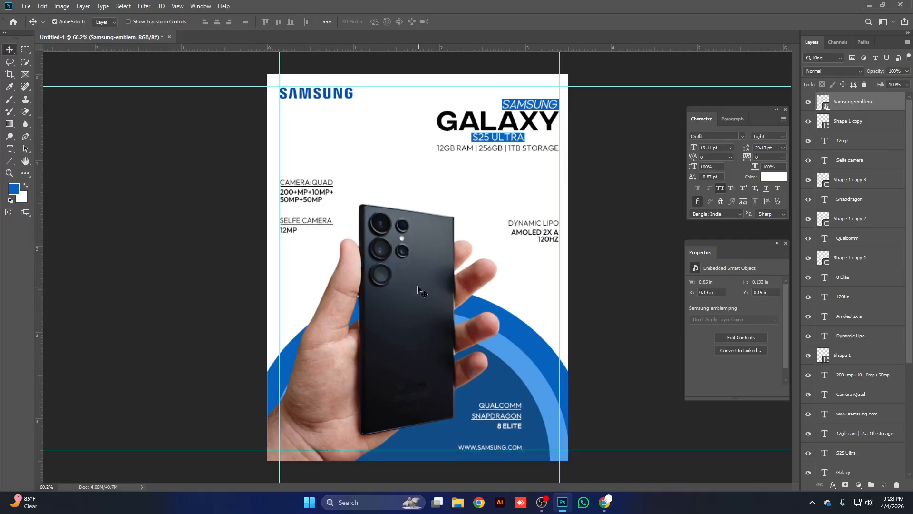
Switch to Chrome, look through the Pinterest white background results, and search Pinterest for "background" instead.
{"action": "left_click", "coordinate": [604, 502]}
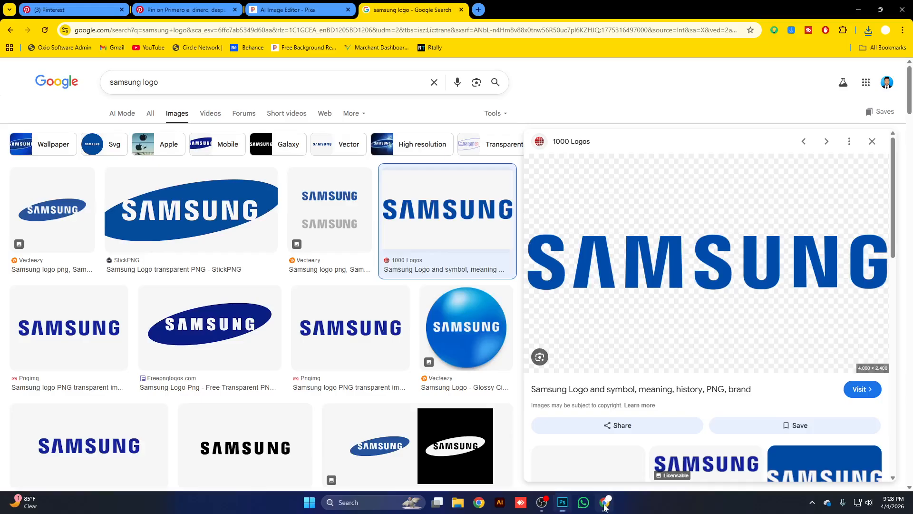
{"action": "left_click", "coordinate": [71, 9]}
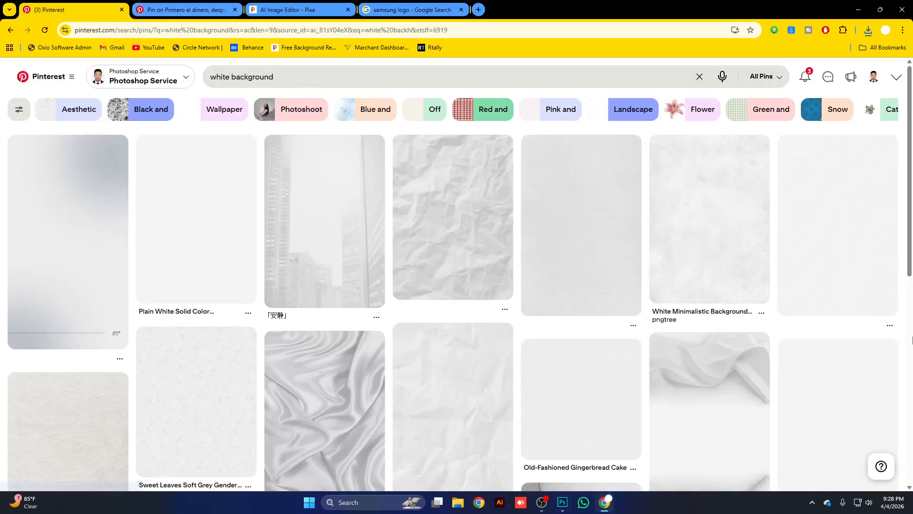
{"action": "scroll", "coordinate": [565, 308], "scroll_direction": "down", "scroll_amount": 4}
{"action": "scroll", "coordinate": [566, 309], "scroll_direction": "down", "scroll_amount": 10}
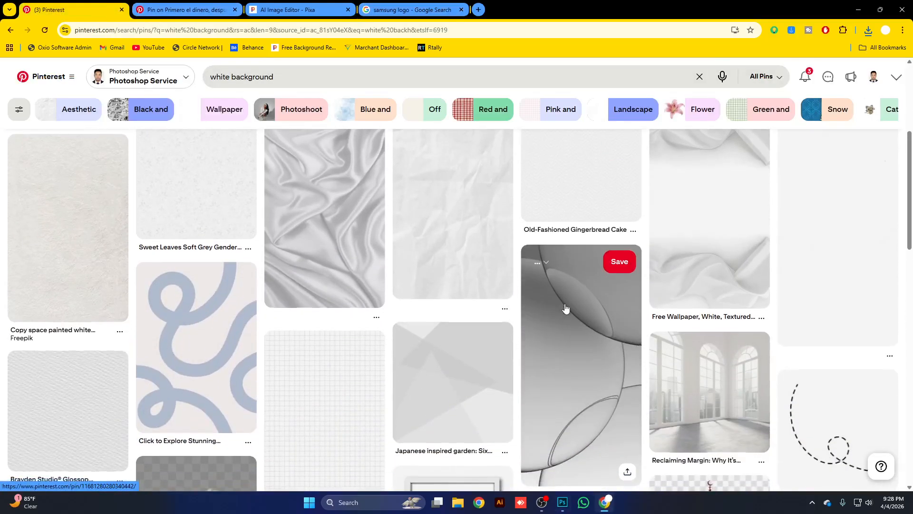
{"action": "scroll", "coordinate": [562, 316], "scroll_direction": "down", "scroll_amount": 4}
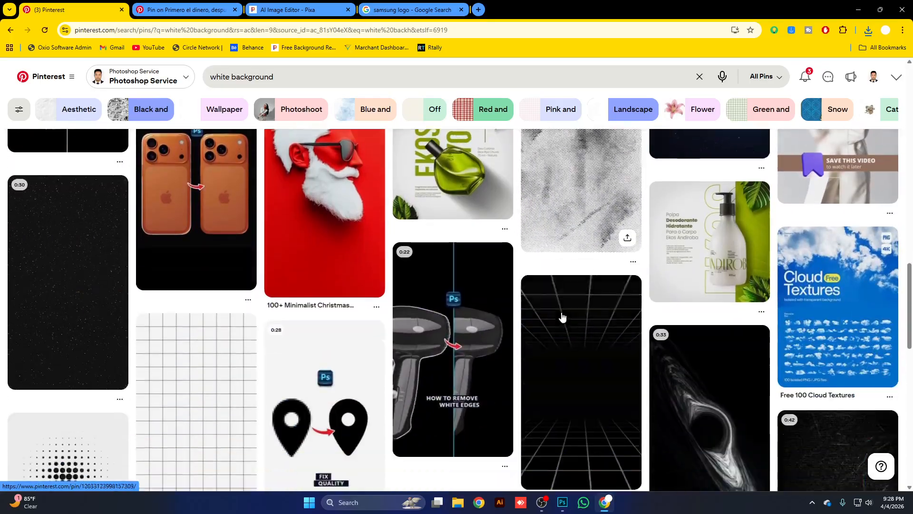
{"action": "left_click", "coordinate": [224, 79]}
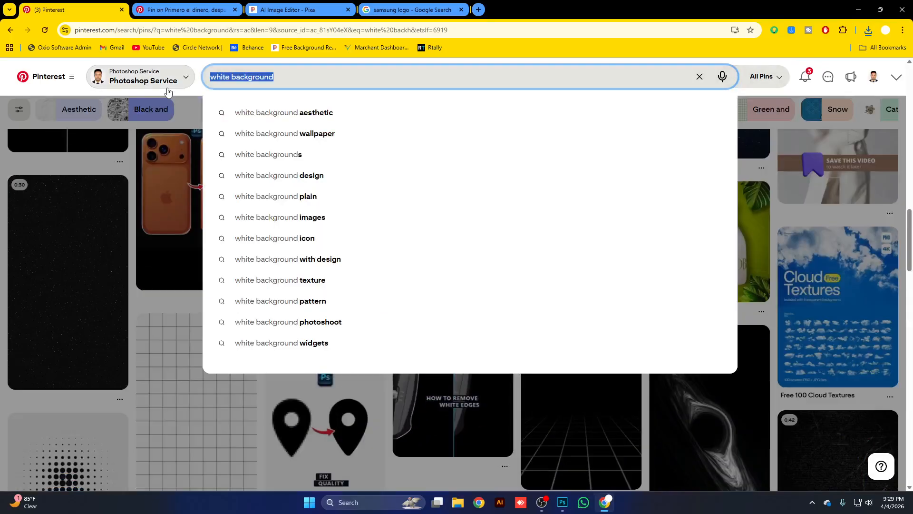
{"action": "type", "text": "backgr"}
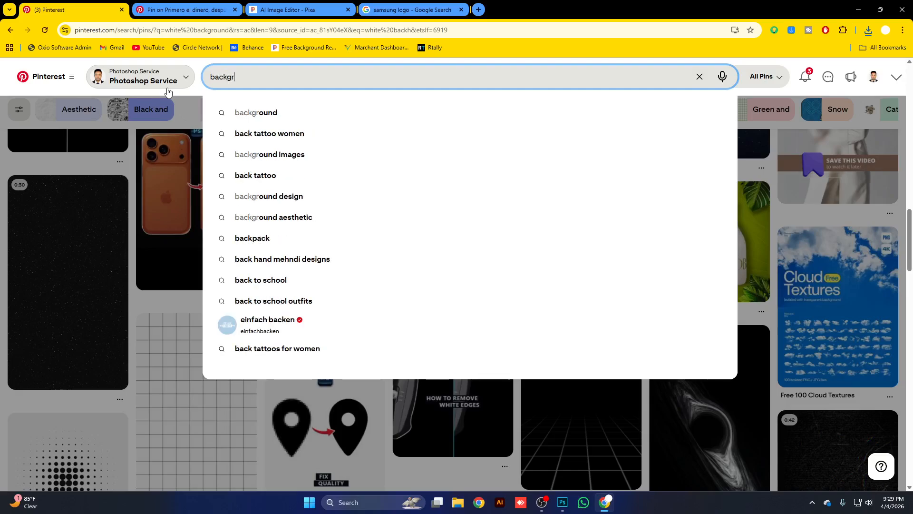
{"action": "left_click", "coordinate": [267, 114]}
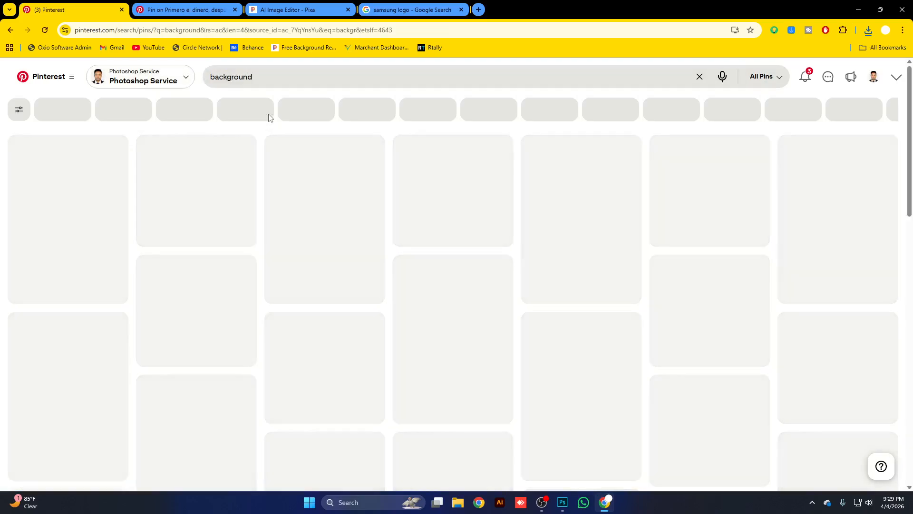
Look through the Pinterest "background" results for an image that suits the phone poster.
{"action": "scroll", "coordinate": [815, 287], "scroll_direction": "down", "scroll_amount": 5}
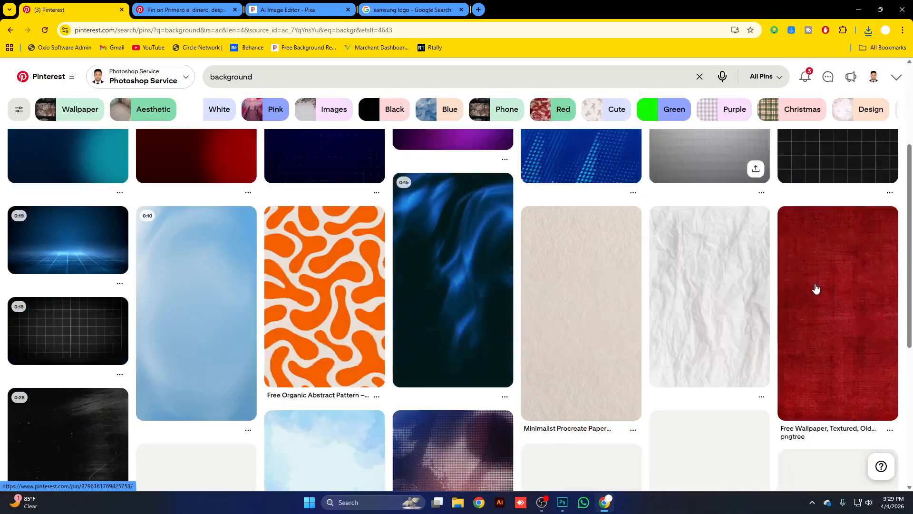
{"action": "scroll", "coordinate": [815, 287], "scroll_direction": "down", "scroll_amount": 20}
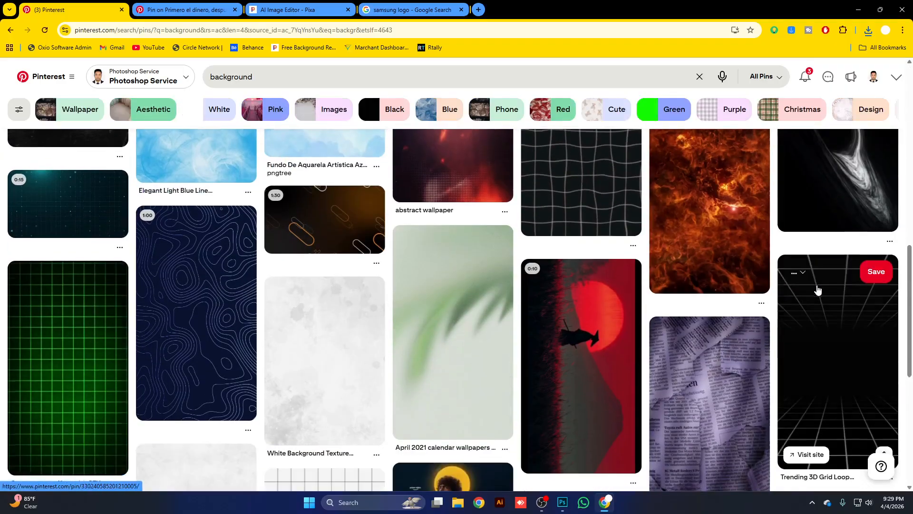
{"action": "scroll", "coordinate": [817, 289], "scroll_direction": "down", "scroll_amount": 7}
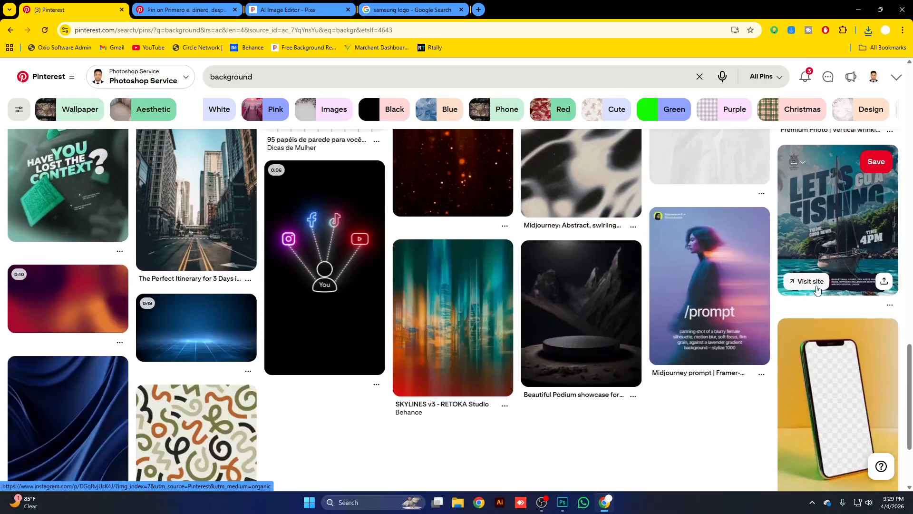
{"action": "scroll", "coordinate": [816, 298], "scroll_direction": "down", "scroll_amount": 15}
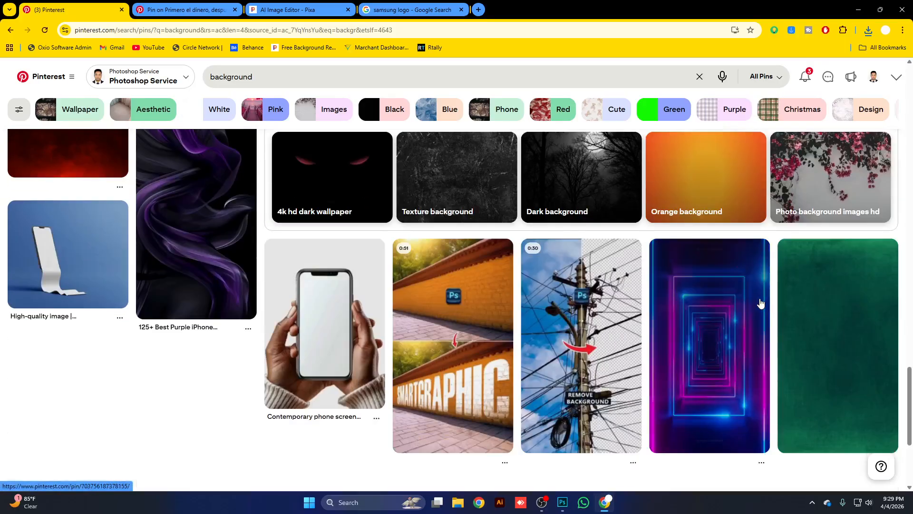
{"action": "scroll", "coordinate": [758, 303], "scroll_direction": "down", "scroll_amount": 13}
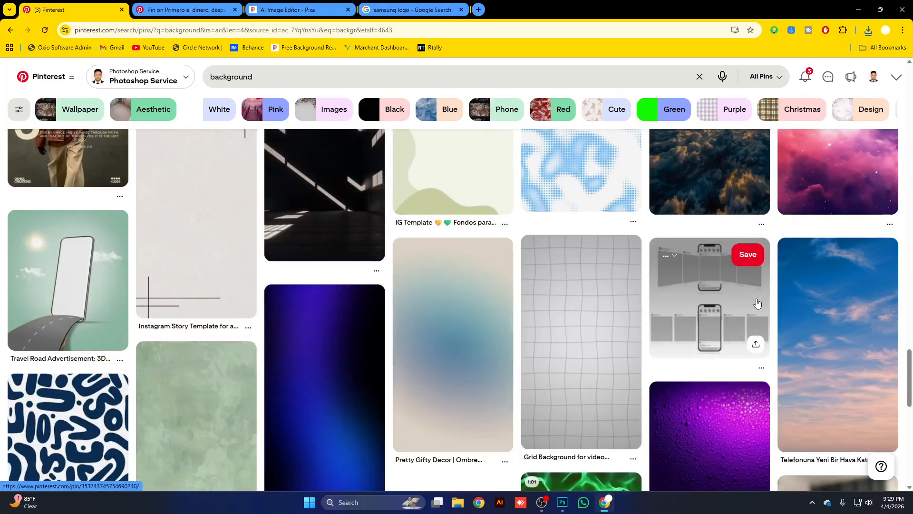
{"action": "scroll", "coordinate": [470, 224], "scroll_direction": "down", "scroll_amount": 5}
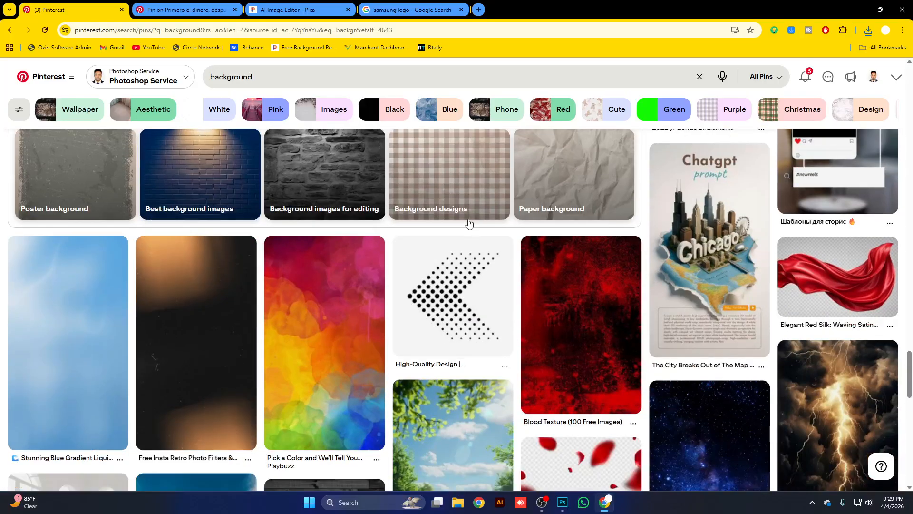
{"action": "scroll", "coordinate": [469, 224], "scroll_direction": "down", "scroll_amount": 5}
{"action": "scroll", "coordinate": [469, 224], "scroll_direction": "down", "scroll_amount": 5}
{"action": "scroll", "coordinate": [471, 224], "scroll_direction": "down", "scroll_amount": 10}
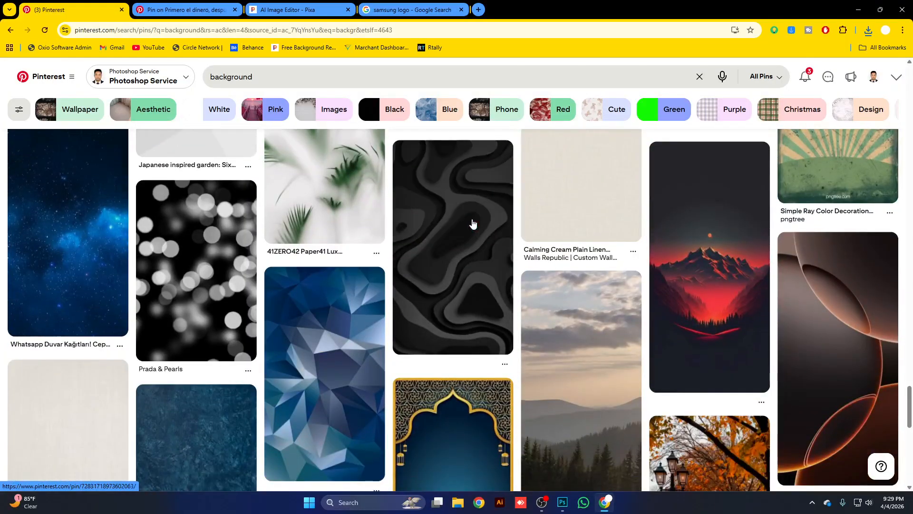
{"action": "scroll", "coordinate": [472, 224], "scroll_direction": "down", "scroll_amount": 14}
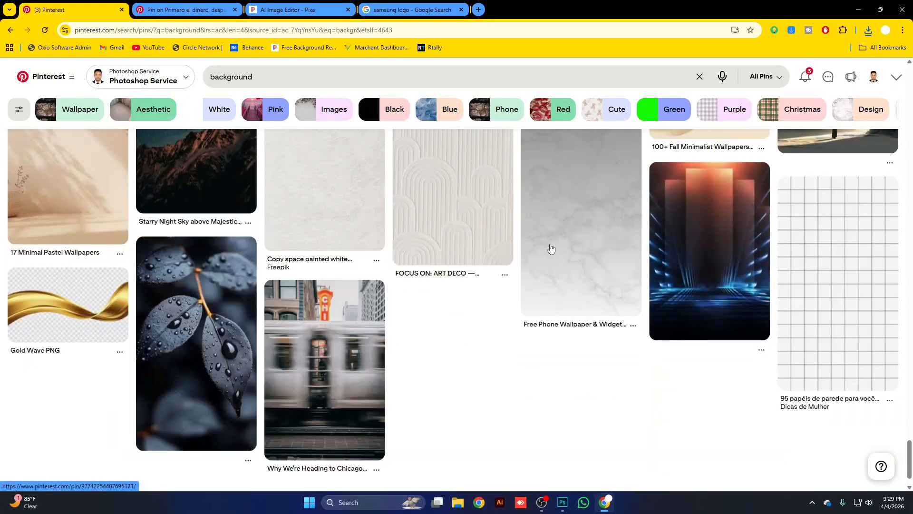
{"action": "scroll", "coordinate": [535, 243], "scroll_direction": "down", "scroll_amount": 12}
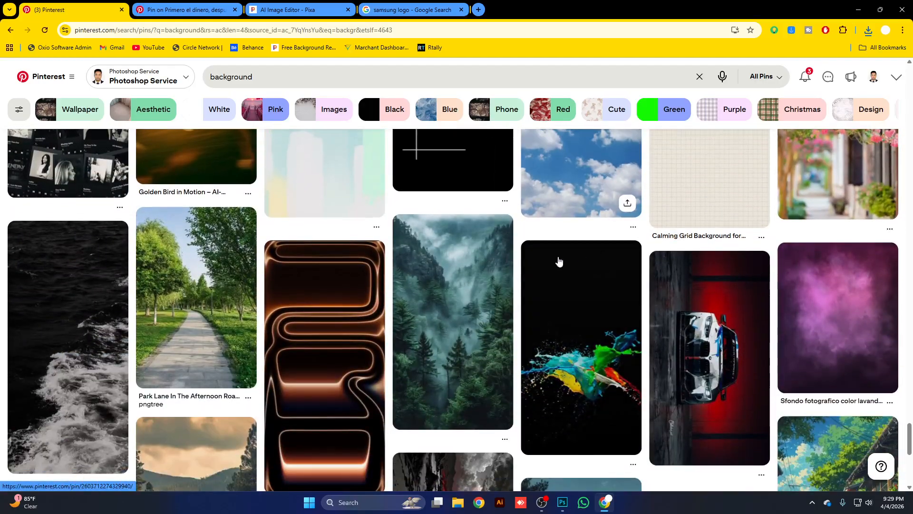
Open the pastel brush-stroke wallpaper pin and look through its related backgrounds.
{"action": "left_click", "coordinate": [357, 188]}
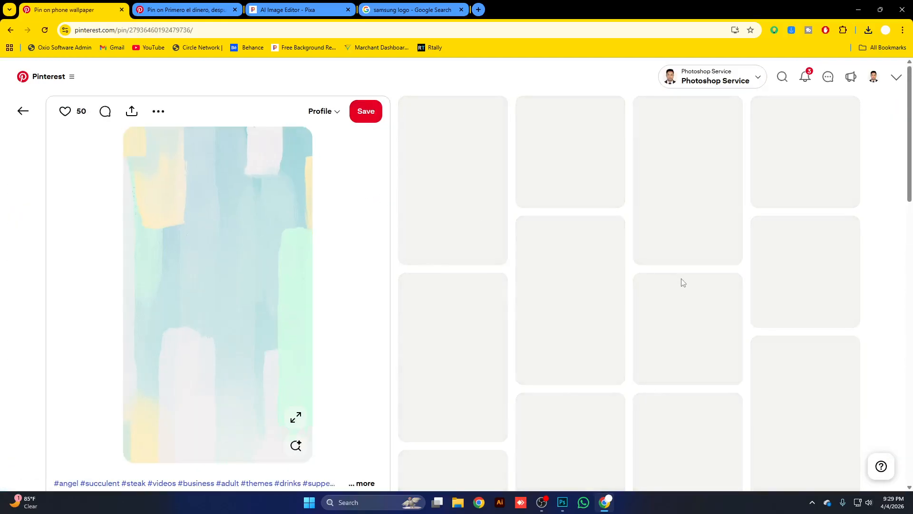
{"action": "scroll", "coordinate": [704, 253], "scroll_direction": "down", "scroll_amount": 6}
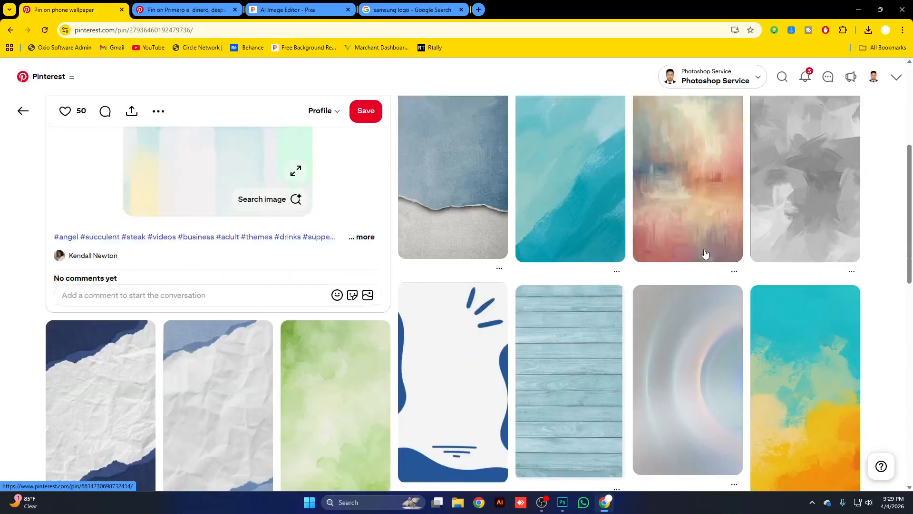
{"action": "scroll", "coordinate": [705, 253], "scroll_direction": "down", "scroll_amount": 11}
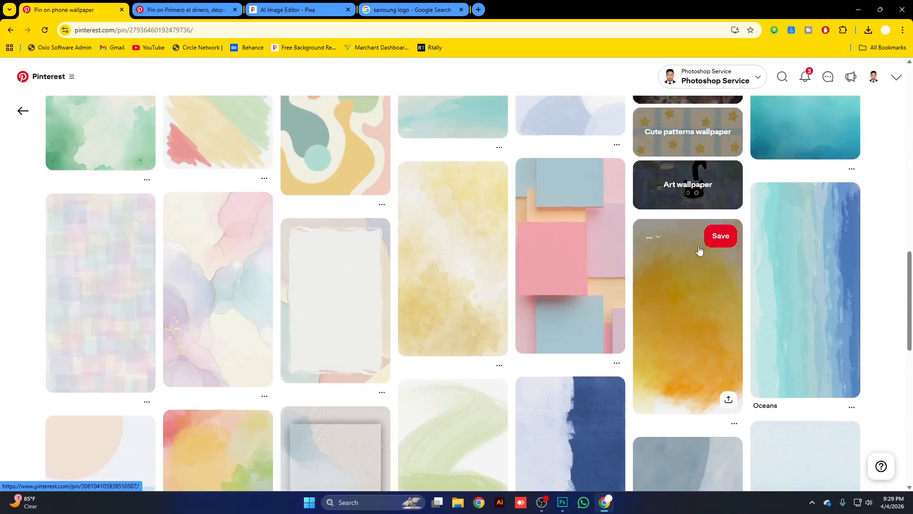
{"action": "scroll", "coordinate": [701, 249], "scroll_direction": "down", "scroll_amount": 12}
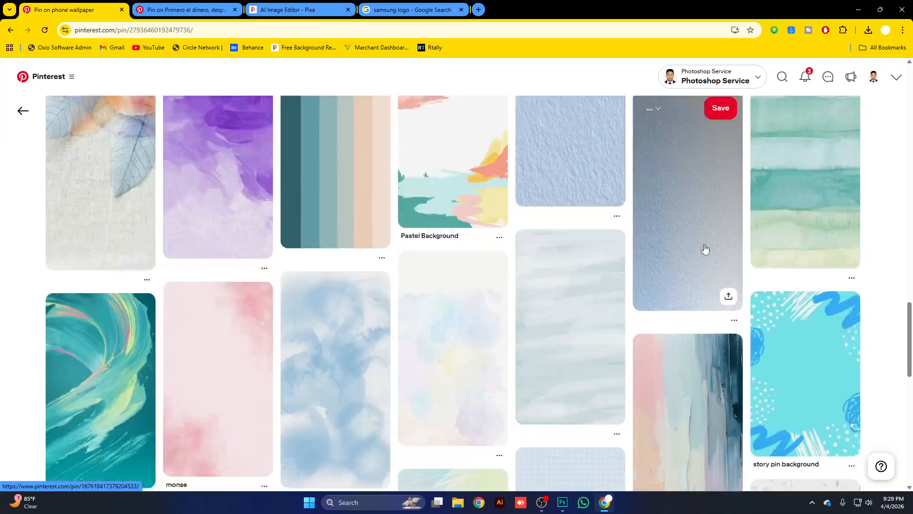
{"action": "scroll", "coordinate": [703, 248], "scroll_direction": "down", "scroll_amount": 12}
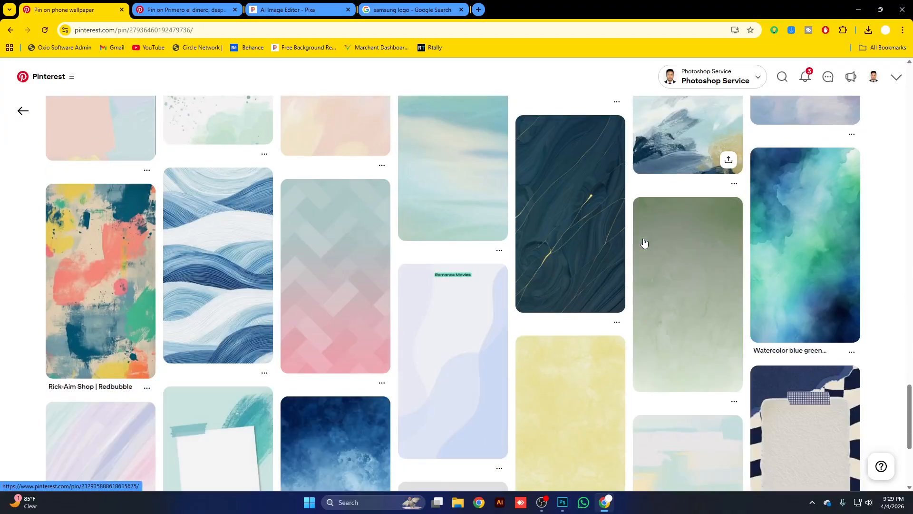
{"action": "scroll", "coordinate": [638, 239], "scroll_direction": "down", "scroll_amount": 5}
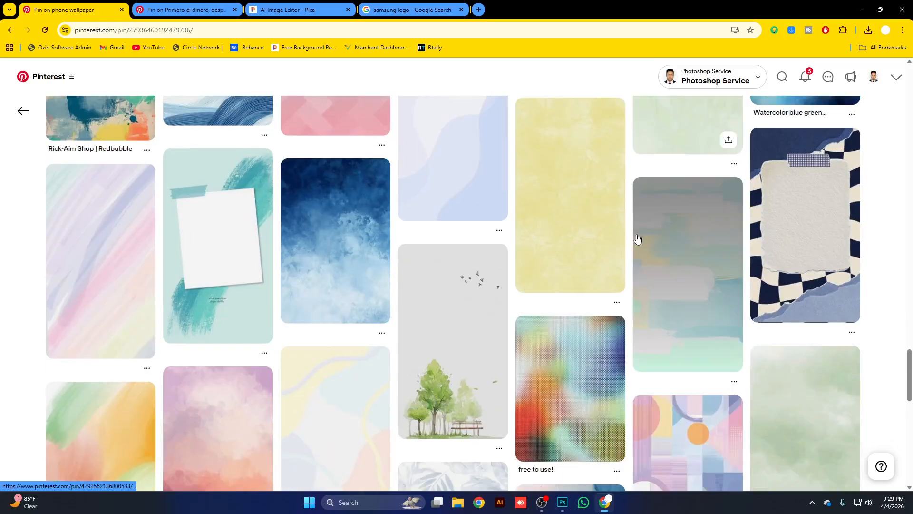
{"action": "scroll", "coordinate": [638, 239], "scroll_direction": "down", "scroll_amount": 8}
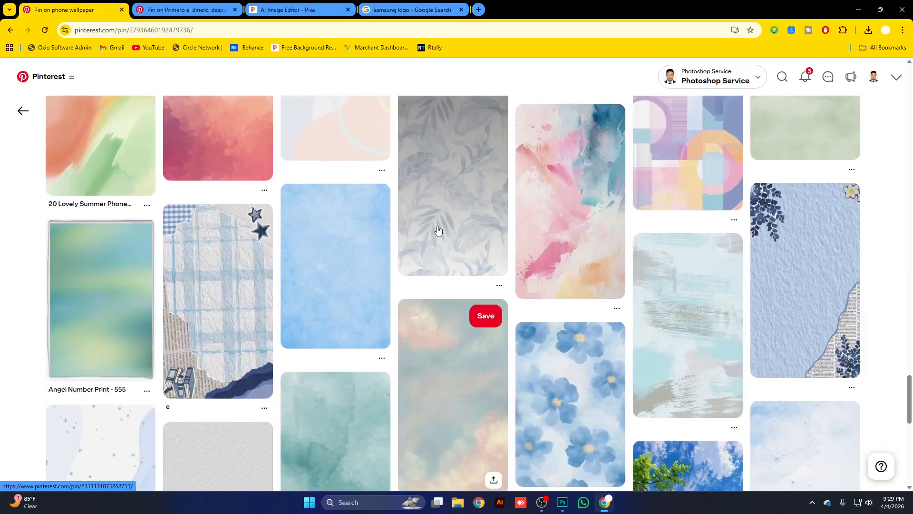
Open the pale blue leaf-pattern pin and examine the similar backgrounds suggested with it.
{"action": "left_click", "coordinate": [438, 229]}
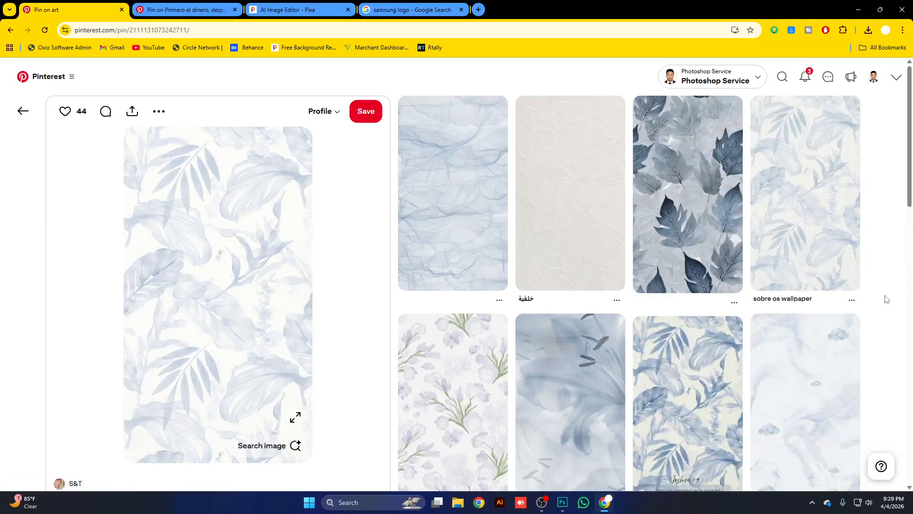
{"action": "scroll", "coordinate": [875, 300], "scroll_direction": "down", "scroll_amount": 6}
{"action": "scroll", "coordinate": [875, 300], "scroll_direction": "down", "scroll_amount": 10}
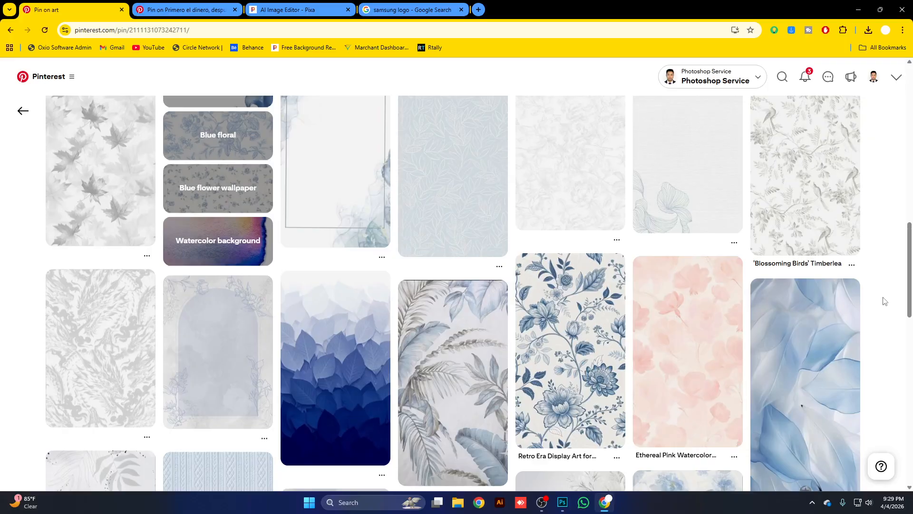
{"action": "scroll", "coordinate": [885, 301], "scroll_direction": "down", "scroll_amount": 4}
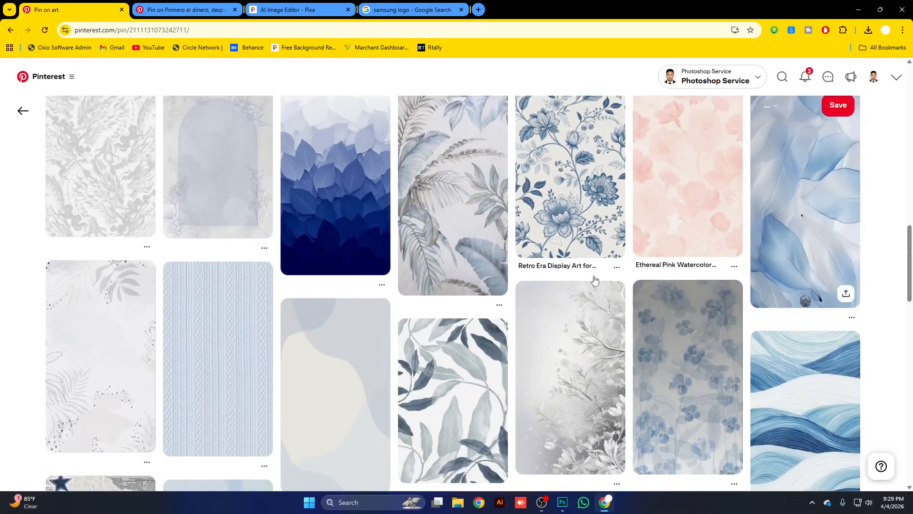
{"action": "scroll", "coordinate": [590, 278], "scroll_direction": "down", "scroll_amount": 5}
{"action": "scroll", "coordinate": [588, 279], "scroll_direction": "down", "scroll_amount": 1}
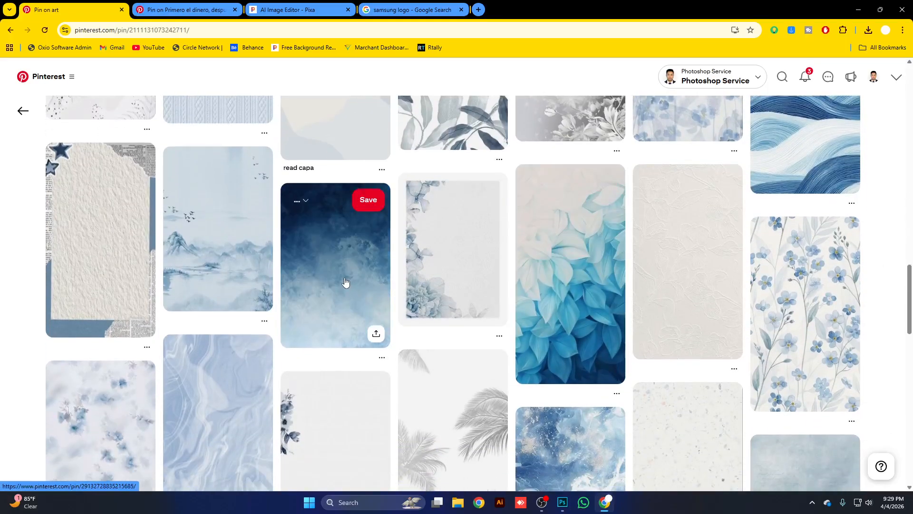
Open the dark-to-light blue watercolor texture pin and examine the image and its related blue textures.
{"action": "left_click", "coordinate": [345, 282]}
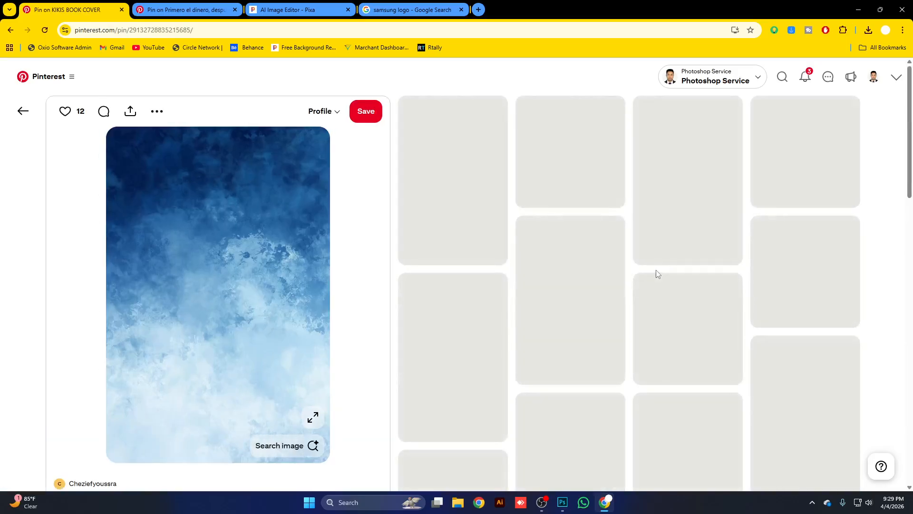
{"action": "right_click", "coordinate": [284, 253]}
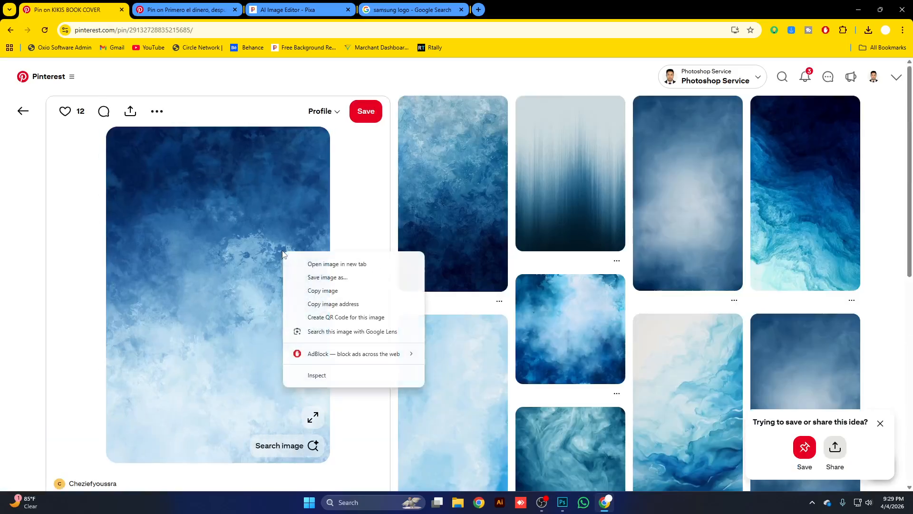
{"action": "left_click", "coordinate": [539, 81]}
{"action": "scroll", "coordinate": [343, 224], "scroll_direction": "down", "scroll_amount": 4}
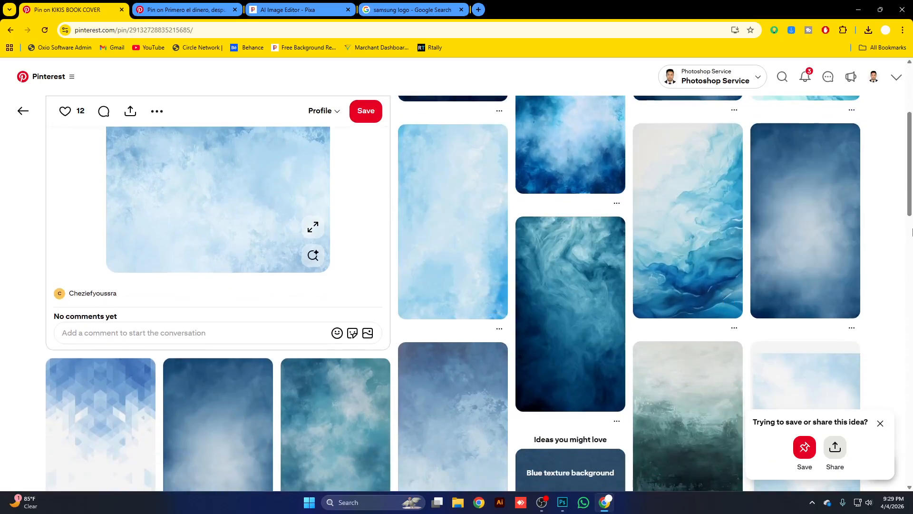
{"action": "scroll", "coordinate": [225, 241], "scroll_direction": "up", "scroll_amount": 4}
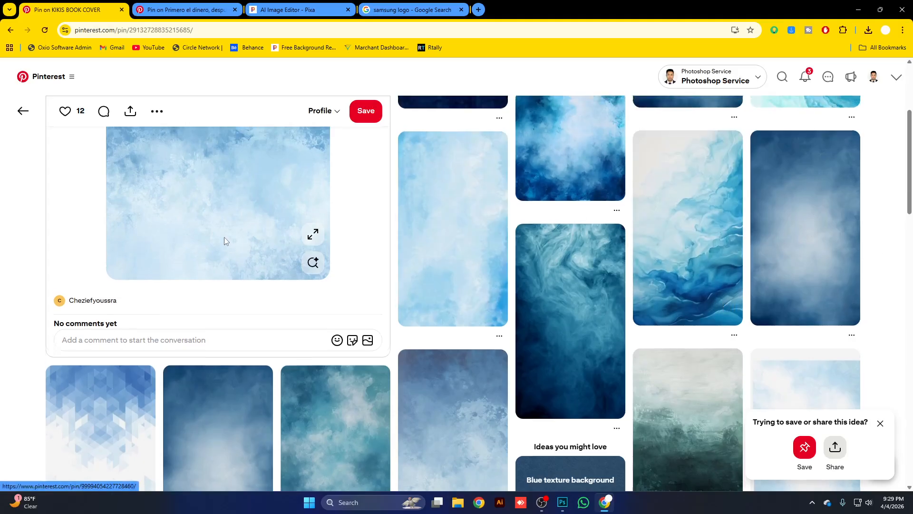
{"action": "scroll", "coordinate": [227, 246], "scroll_direction": "down", "scroll_amount": 4}
{"action": "scroll", "coordinate": [224, 241], "scroll_direction": "down", "scroll_amount": 5}
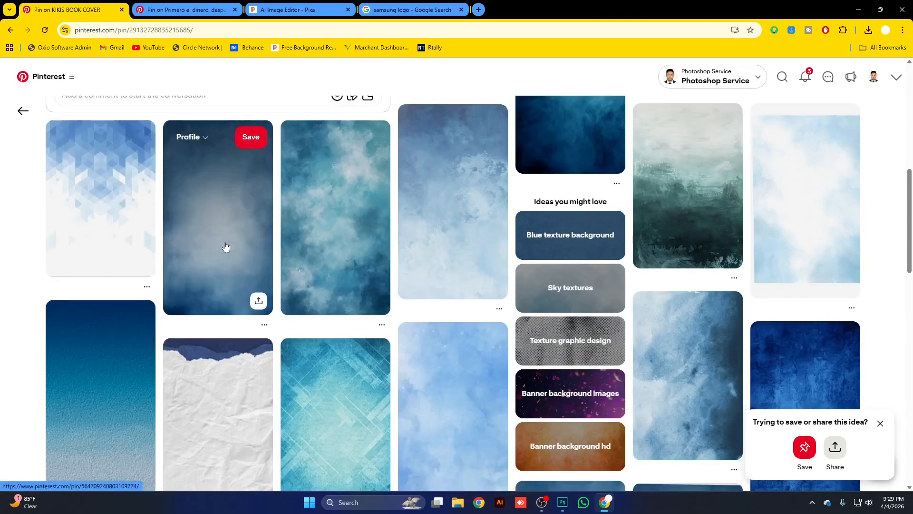
{"action": "scroll", "coordinate": [226, 246], "scroll_direction": "down", "scroll_amount": 5}
{"action": "scroll", "coordinate": [204, 245], "scroll_direction": "up", "scroll_amount": 5}
Open the blue-and-white geometric triangle pin and compare the related geometric backgrounds.
{"action": "left_click", "coordinate": [115, 213]}
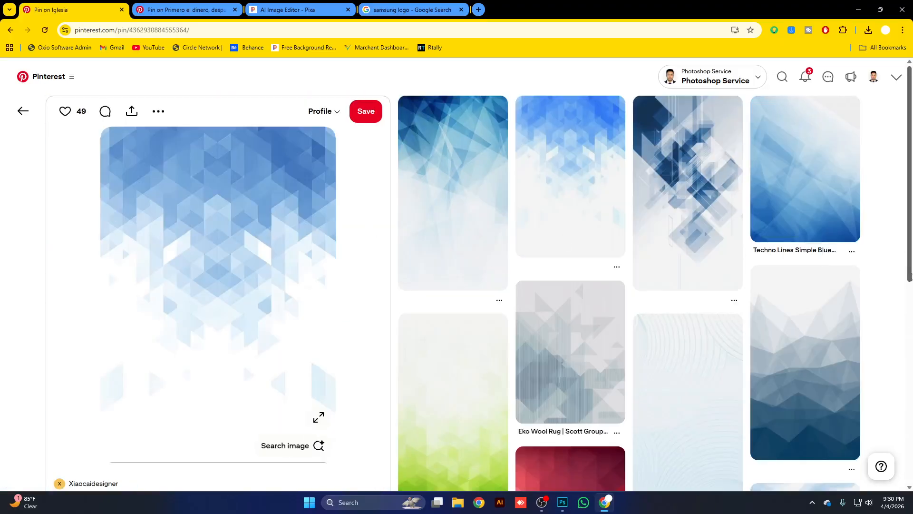
{"action": "scroll", "coordinate": [898, 295], "scroll_direction": "down", "scroll_amount": 3}
{"action": "scroll", "coordinate": [897, 294], "scroll_direction": "down", "scroll_amount": 5}
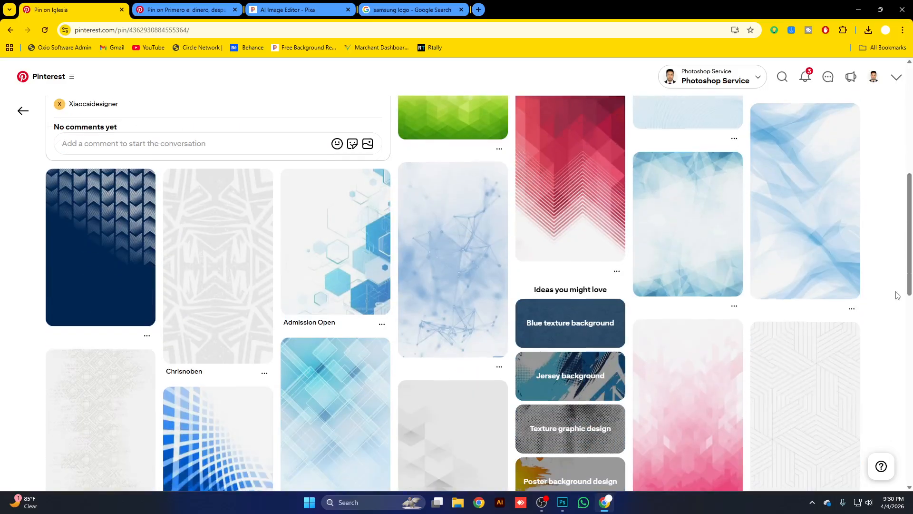
{"action": "scroll", "coordinate": [897, 295], "scroll_direction": "down", "scroll_amount": 5}
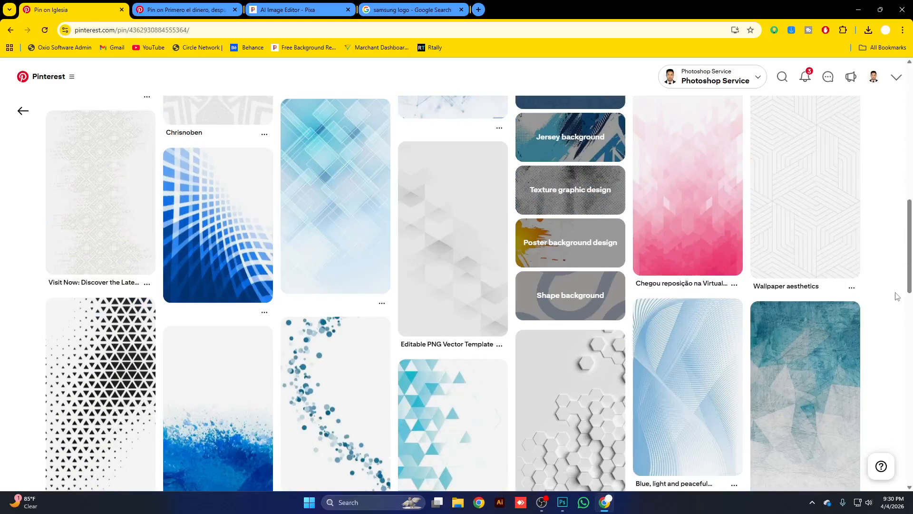
{"action": "scroll", "coordinate": [897, 295], "scroll_direction": "down", "scroll_amount": 9}
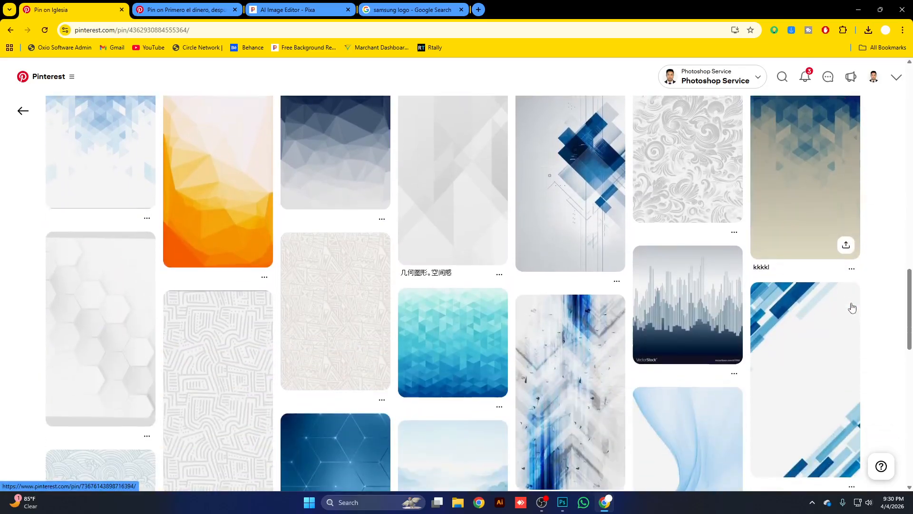
{"action": "scroll", "coordinate": [852, 307], "scroll_direction": "down", "scroll_amount": 10}
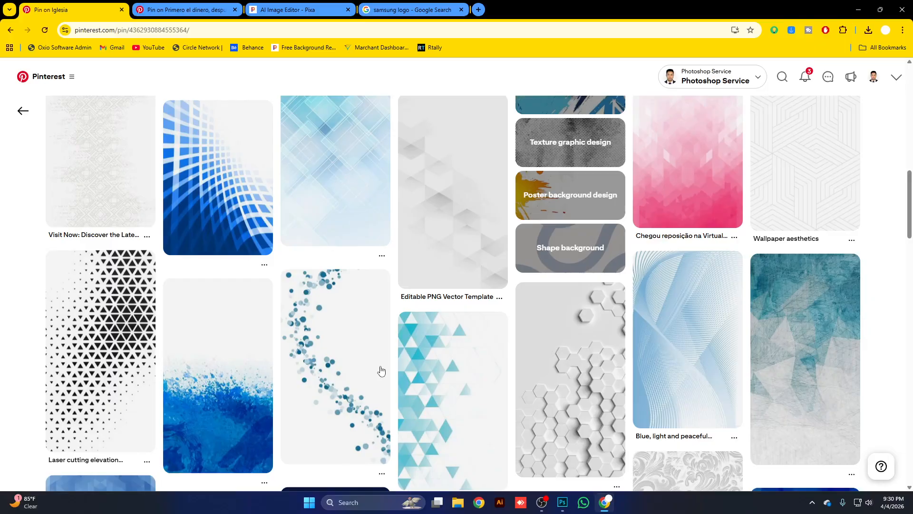
{"action": "scroll", "coordinate": [378, 368], "scroll_direction": "up", "scroll_amount": 5}
{"action": "scroll", "coordinate": [375, 367], "scroll_direction": "up", "scroll_amount": 6}
{"action": "scroll", "coordinate": [366, 364], "scroll_direction": "down", "scroll_amount": 2}
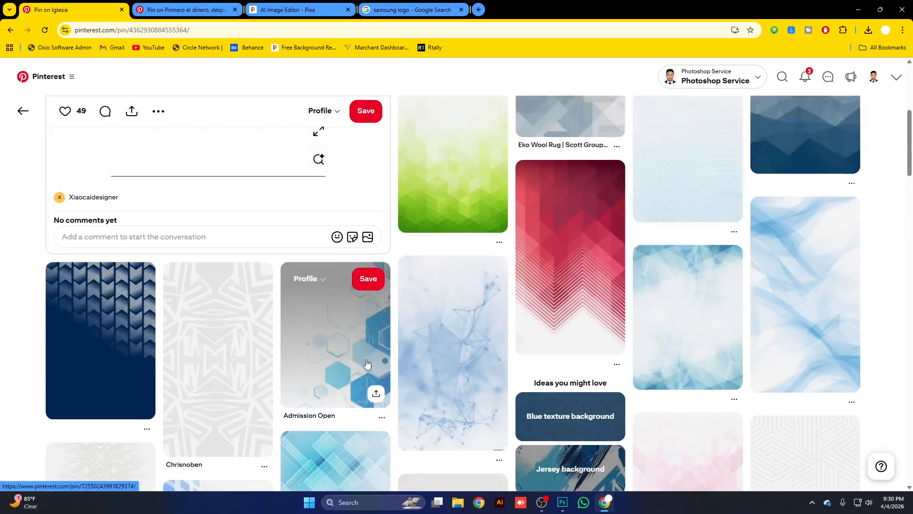
{"action": "scroll", "coordinate": [367, 364], "scroll_direction": "down", "scroll_amount": 1}
{"action": "scroll", "coordinate": [364, 364], "scroll_direction": "up", "scroll_amount": 4}
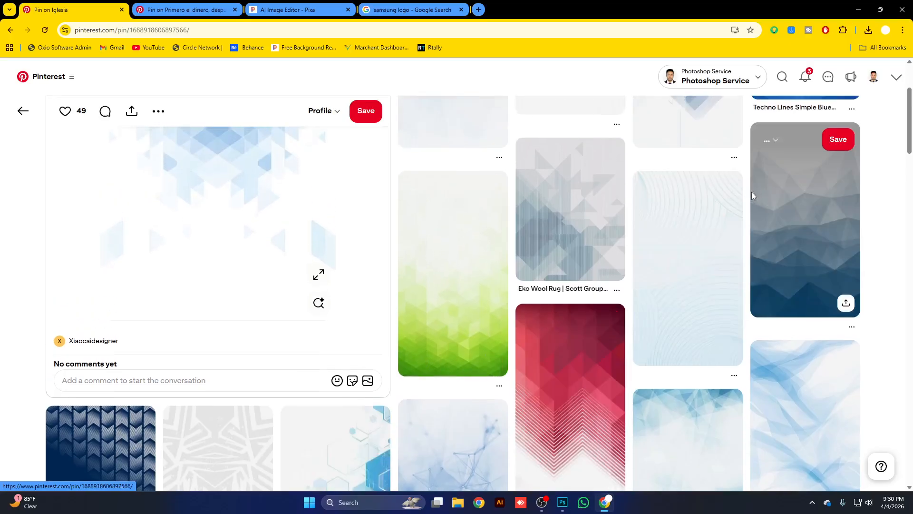
Open the blue low-poly mountain pin, look through its related backgrounds and return to the blue-and-white geometric triangle pin.
{"action": "left_click", "coordinate": [753, 195]}
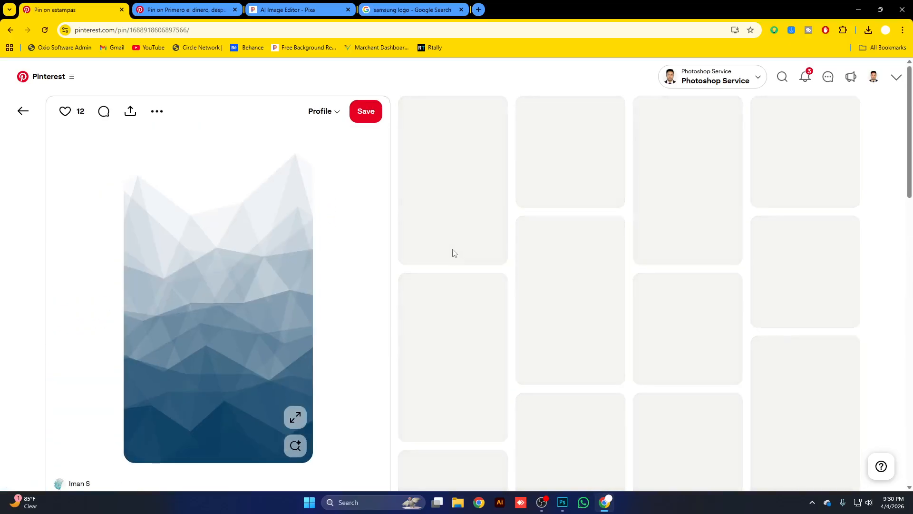
{"action": "scroll", "coordinate": [898, 306], "scroll_direction": "down", "scroll_amount": 8}
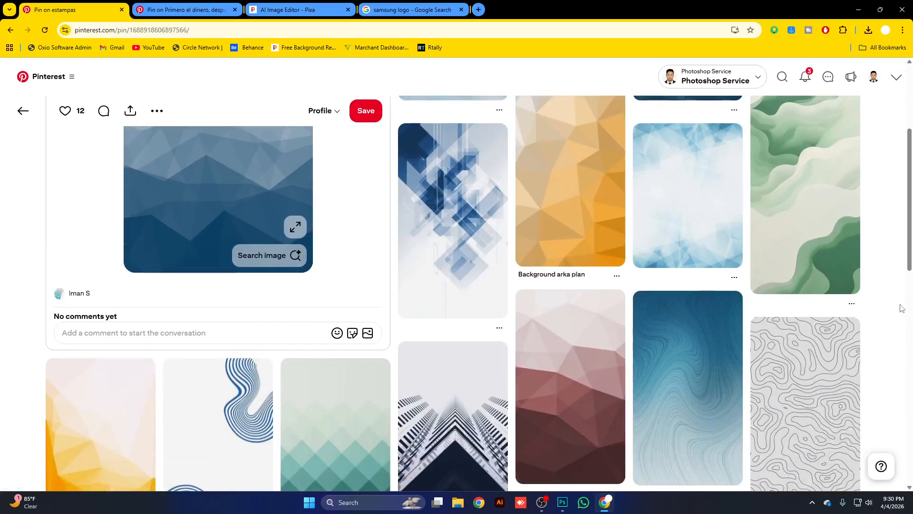
{"action": "scroll", "coordinate": [900, 307], "scroll_direction": "down", "scroll_amount": 11}
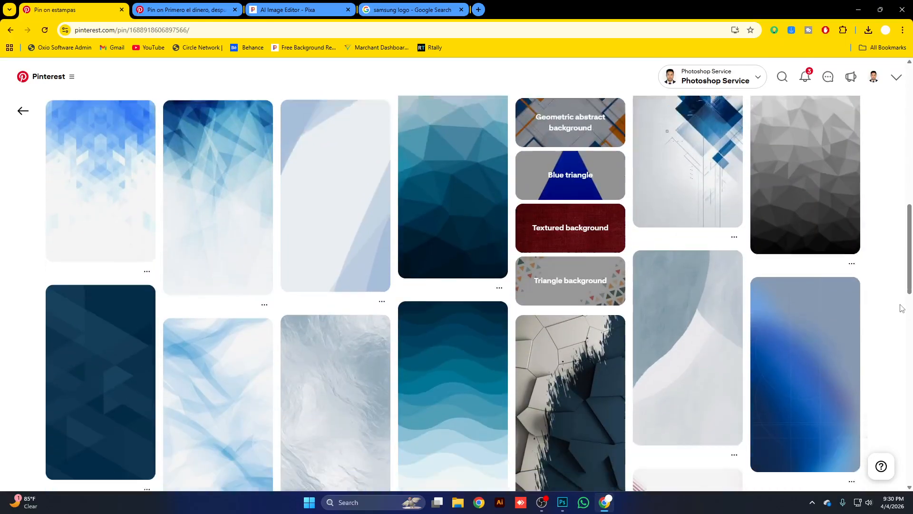
{"action": "scroll", "coordinate": [900, 308], "scroll_direction": "down", "scroll_amount": 12}
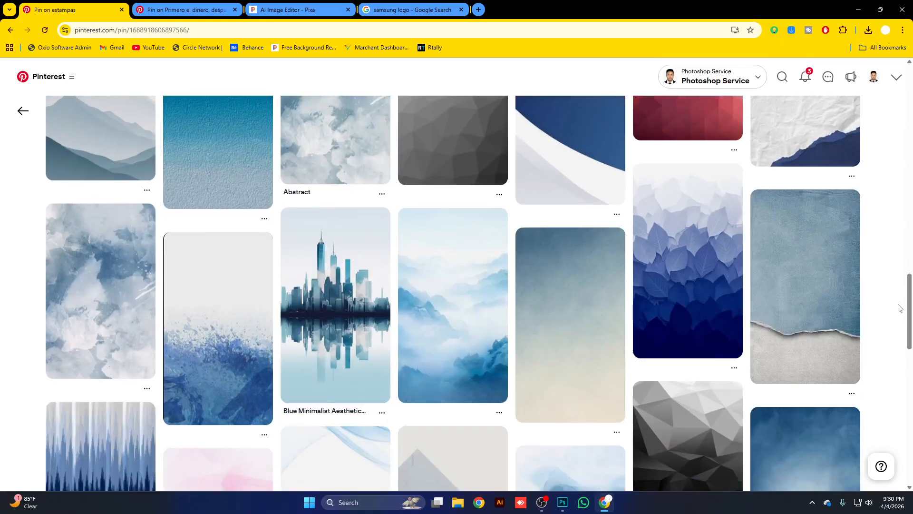
{"action": "scroll", "coordinate": [900, 309], "scroll_direction": "down", "scroll_amount": 5}
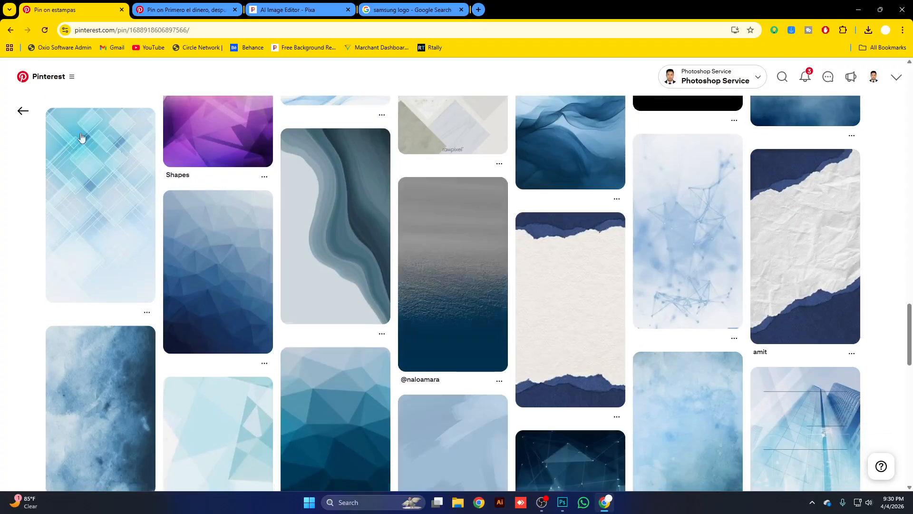
{"action": "left_click", "coordinate": [11, 30]}
Check the pale blue curved-line pin among the related backgrounds and return to the geometric triangle pin.
{"action": "scroll", "coordinate": [497, 217], "scroll_direction": "down", "scroll_amount": 6}
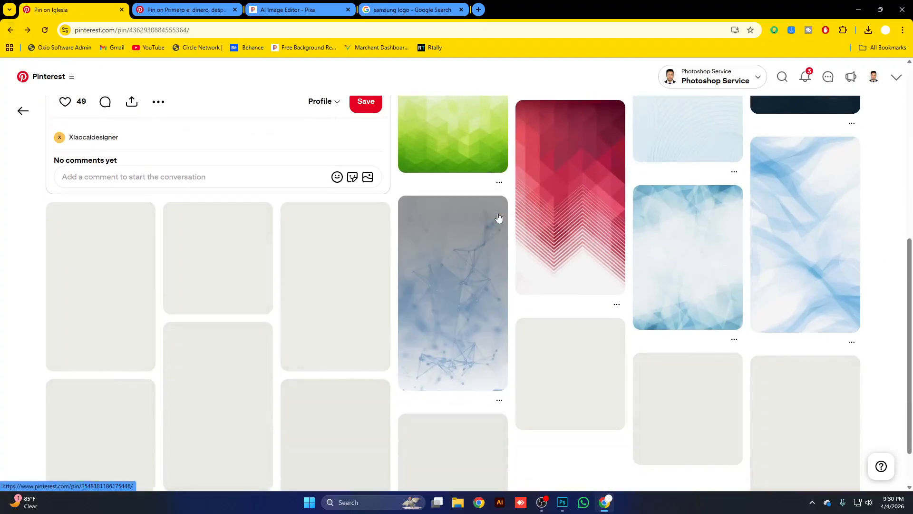
{"action": "scroll", "coordinate": [642, 259], "scroll_direction": "up", "scroll_amount": 4}
{"action": "left_click", "coordinate": [675, 261]}
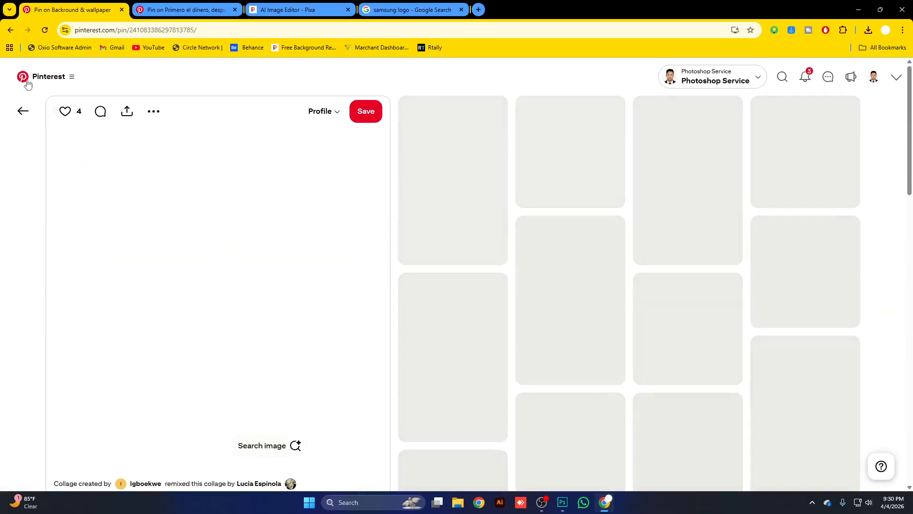
{"action": "left_click", "coordinate": [10, 30]}
Open the Chrisnoben pin, go on to its related NỀN HOA VĂN – PATTERN pin and copy that wavy pattern image.
{"action": "scroll", "coordinate": [344, 224], "scroll_direction": "down", "scroll_amount": 4}
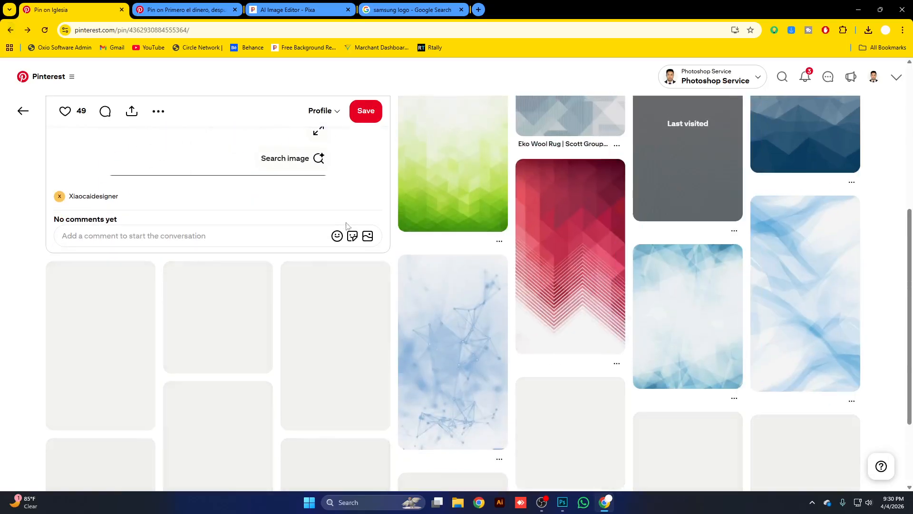
{"action": "scroll", "coordinate": [422, 322], "scroll_direction": "up", "scroll_amount": 5}
{"action": "scroll", "coordinate": [475, 343], "scroll_direction": "down", "scroll_amount": 11}
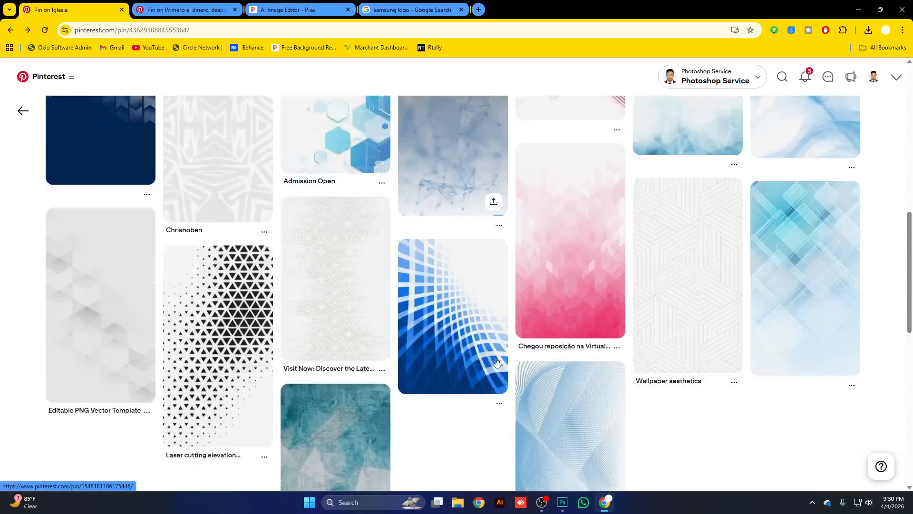
{"action": "scroll", "coordinate": [204, 241], "scroll_direction": "up", "scroll_amount": 3}
{"action": "left_click", "coordinate": [203, 241]}
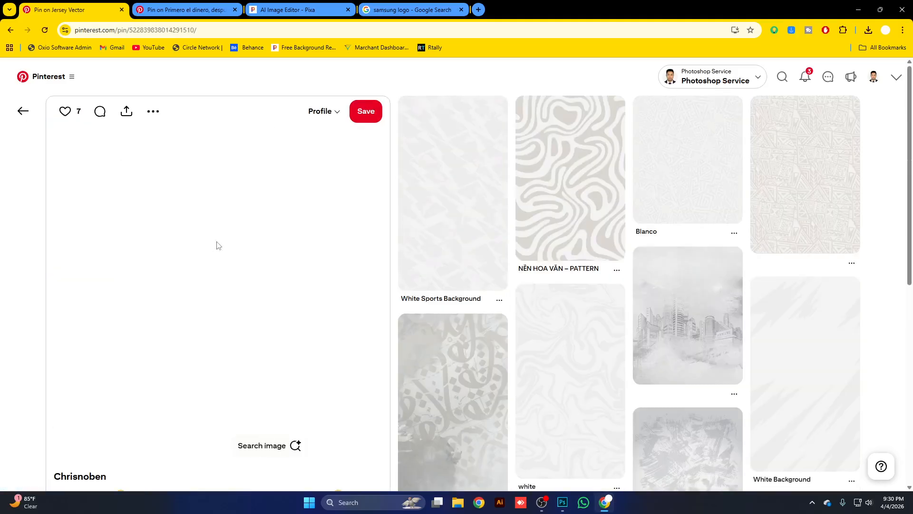
{"action": "left_click", "coordinate": [596, 198]}
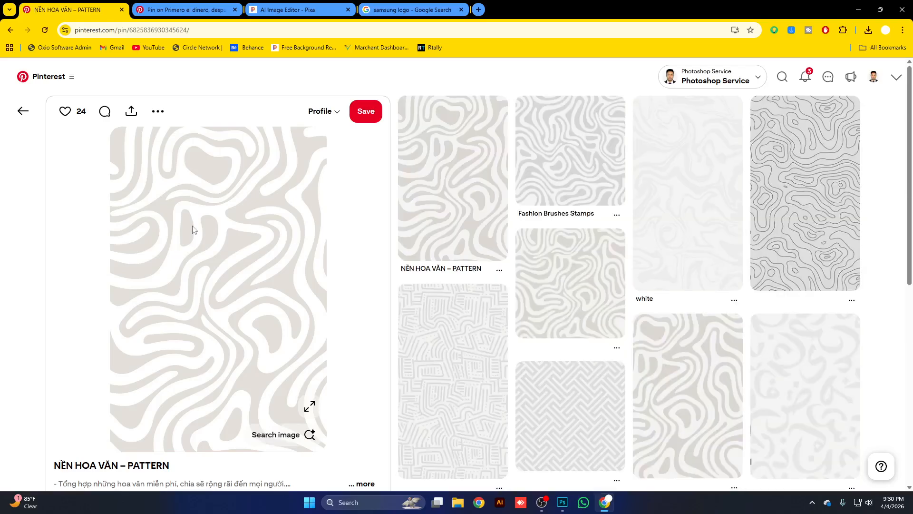
{"action": "right_click", "coordinate": [207, 219]}
{"action": "left_click", "coordinate": [266, 257]}
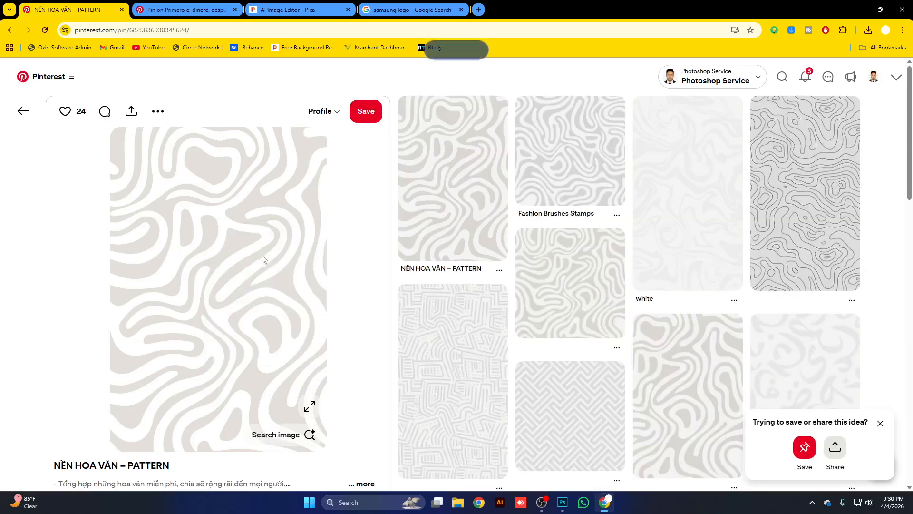
Switch to Photoshop, paste the wavy pattern directly above the Background layer and scale it to cover the whole poster.
{"action": "left_click", "coordinate": [562, 502]}
{"action": "scroll", "coordinate": [873, 440], "scroll_direction": "down", "scroll_amount": 5}
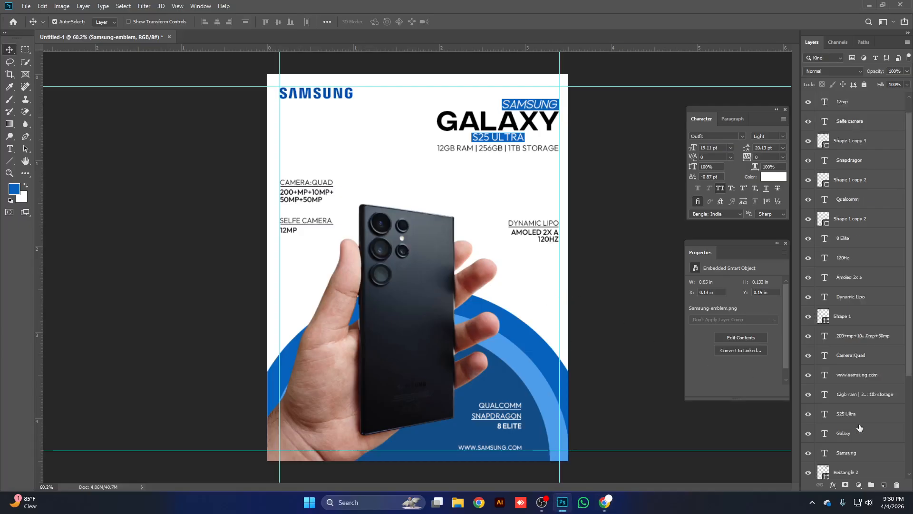
{"action": "left_click", "coordinate": [870, 479]}
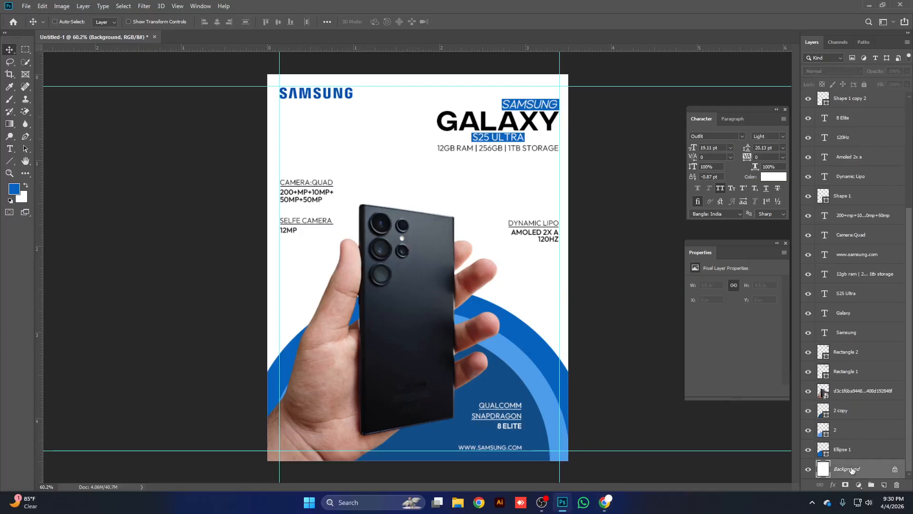
{"action": "key", "text": "ctrl+v"}
{"action": "key", "text": "ctrl+t"}
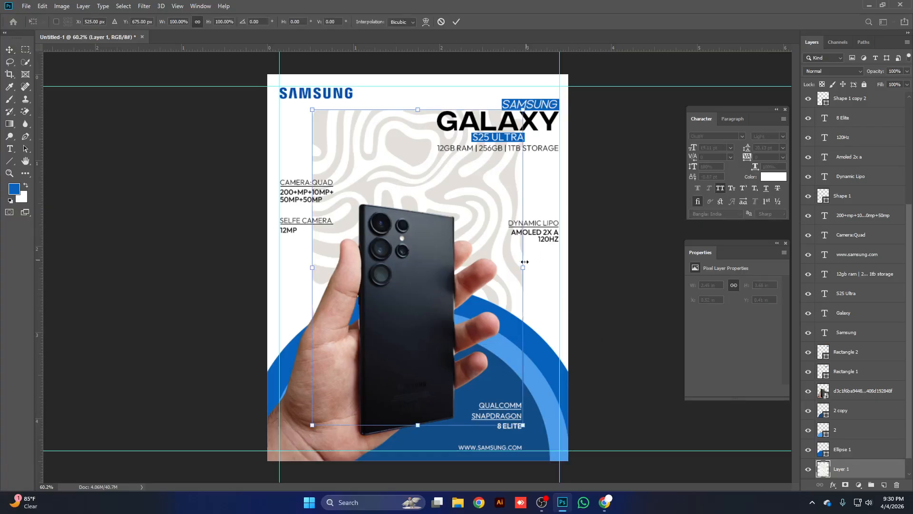
{"action": "left_click_drag", "start_coordinate": [523, 267], "coordinate": [568, 265]}
{"action": "key", "text": "Return"}
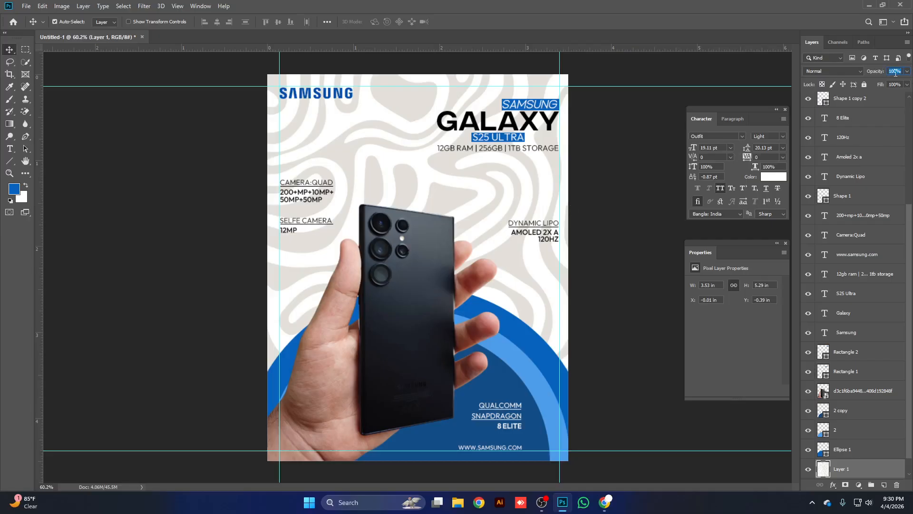
Set the pattern layer's opacity to 20% and its fill to 50%.
{"action": "type", "text": "10"}
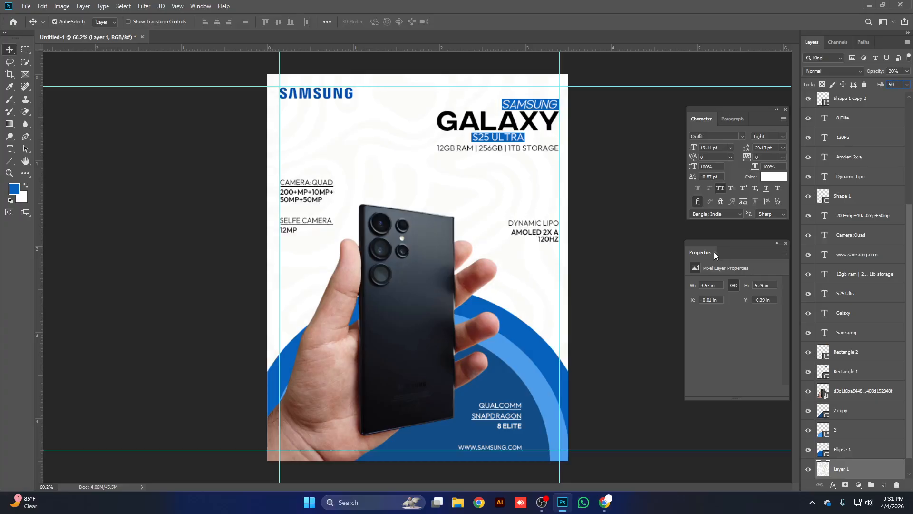
{"action": "left_click", "coordinate": [647, 233]}
{"action": "scroll", "coordinate": [646, 233], "scroll_direction": "down", "scroll_amount": 1}
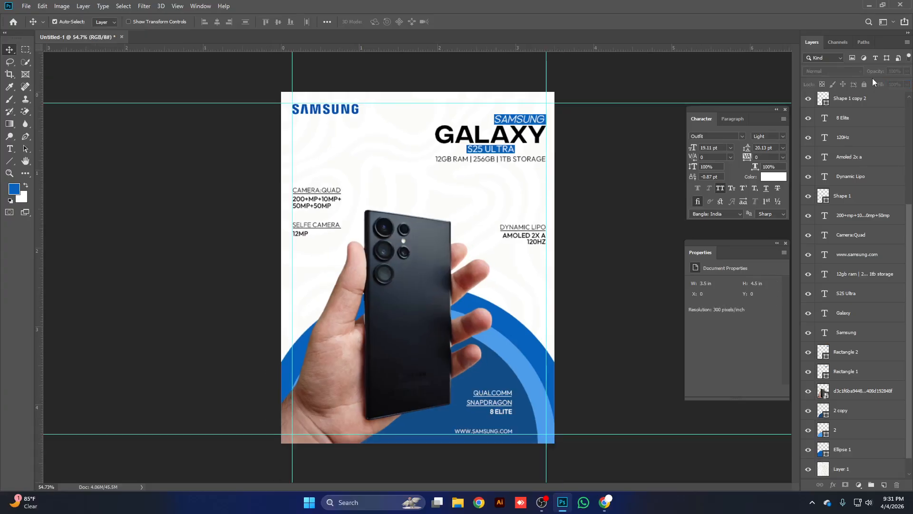
Try other fill values on the pattern layer, ending with a fill of 40%.
{"action": "scroll", "coordinate": [859, 466], "scroll_direction": "down", "scroll_amount": 1}
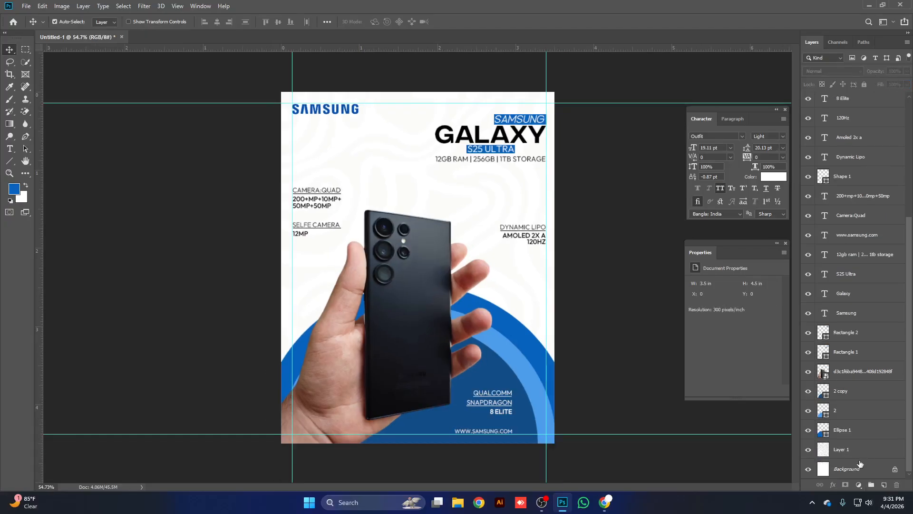
{"action": "left_click", "coordinate": [862, 449]}
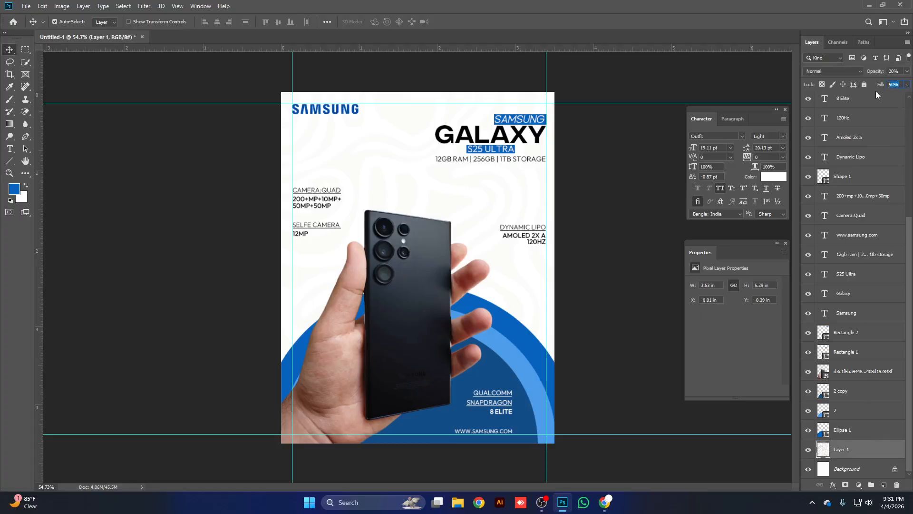
{"action": "left_click", "coordinate": [575, 188]}
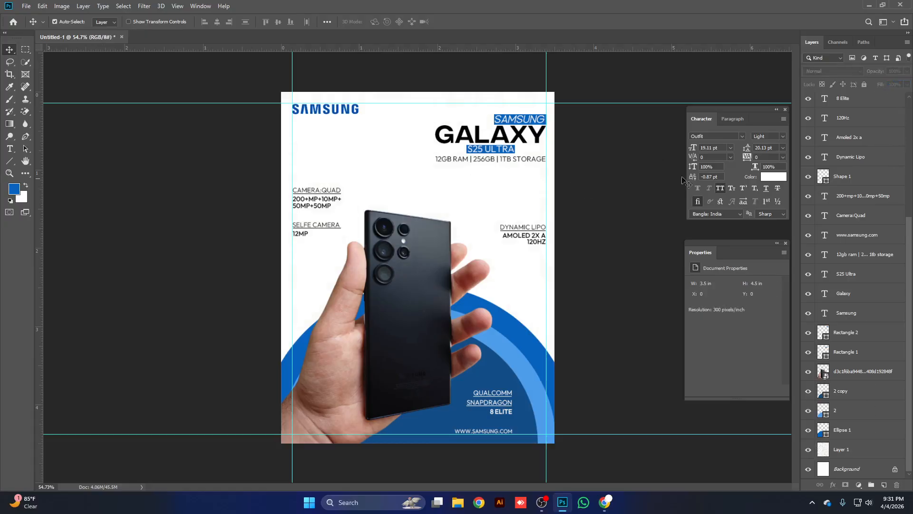
{"action": "left_click", "coordinate": [856, 446]}
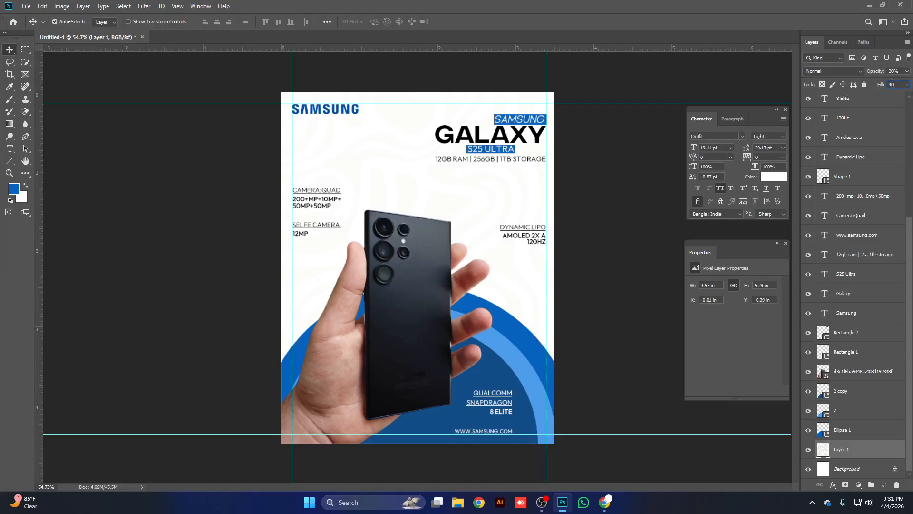
{"action": "left_click", "coordinate": [556, 261]}
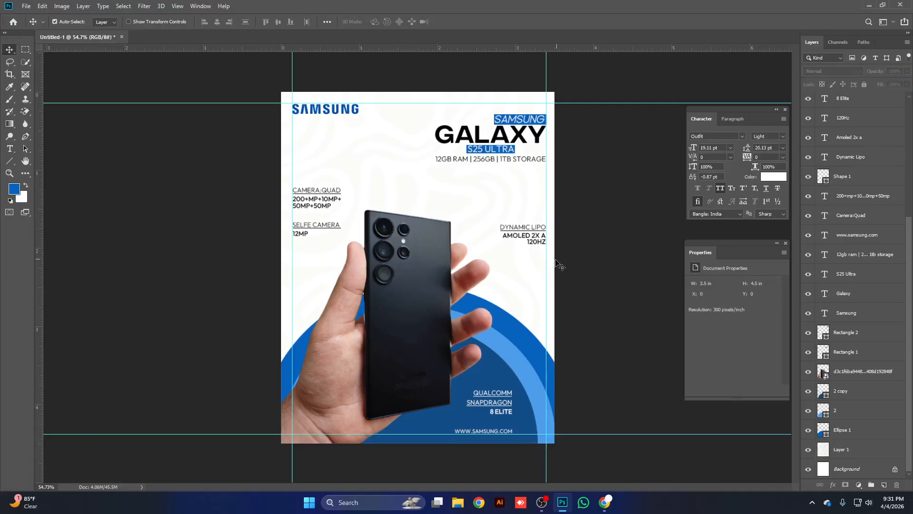
{"action": "scroll", "coordinate": [501, 293], "scroll_direction": "up", "scroll_amount": 1}
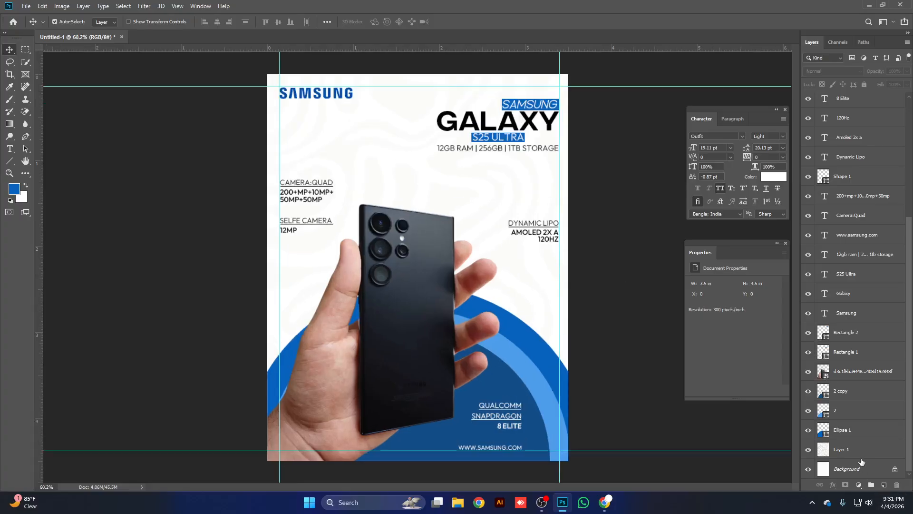
Tint the pattern by adding a layer filled with the blue foreground colour above it, using the Hue blend mode.
{"action": "left_click", "coordinate": [865, 455]}
{"action": "left_click", "coordinate": [884, 484]}
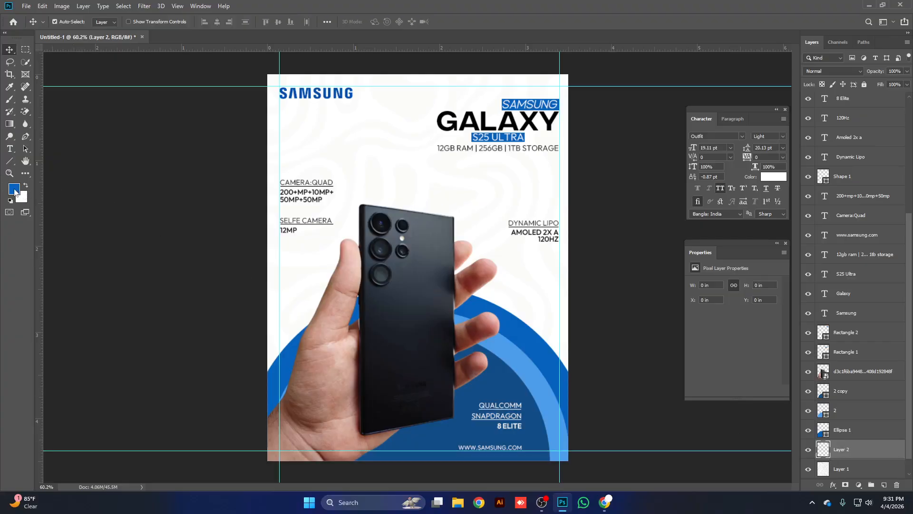
{"action": "key", "text": "alt+BackSpace"}
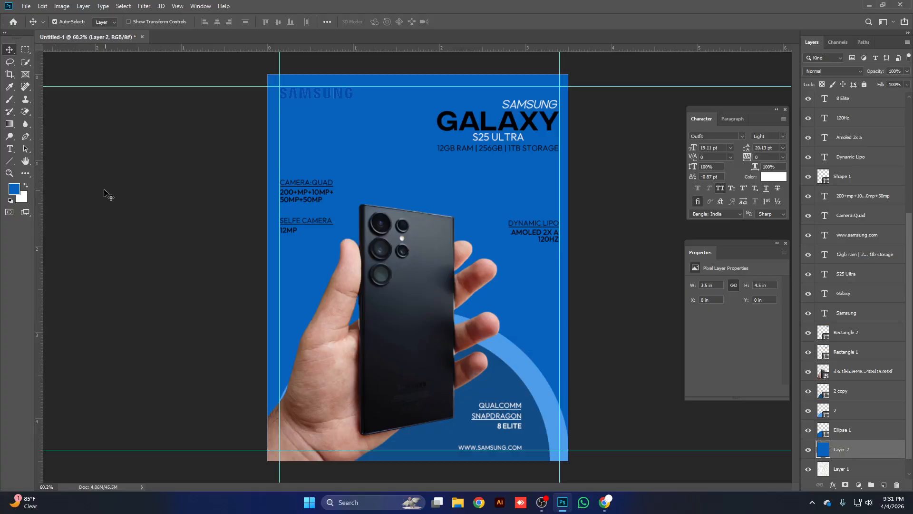
{"action": "left_click", "coordinate": [832, 71]}
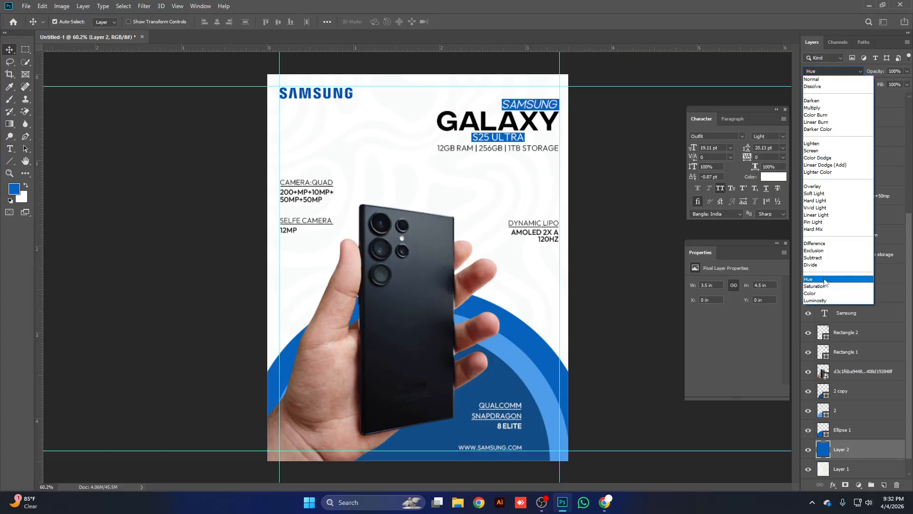
{"action": "left_click", "coordinate": [824, 280]}
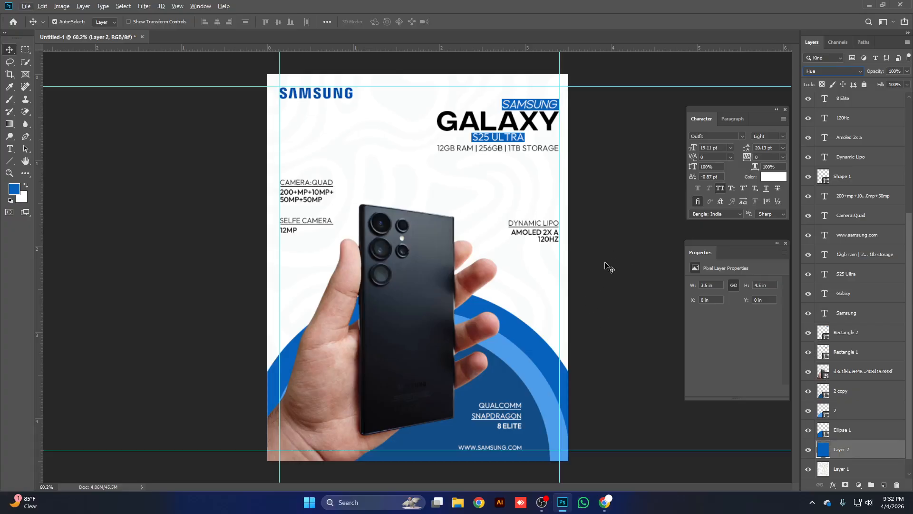
Clear the guides from the poster and inspect the design enlarged.
{"action": "left_click", "coordinate": [175, 6]}
{"action": "left_click", "coordinate": [190, 237]}
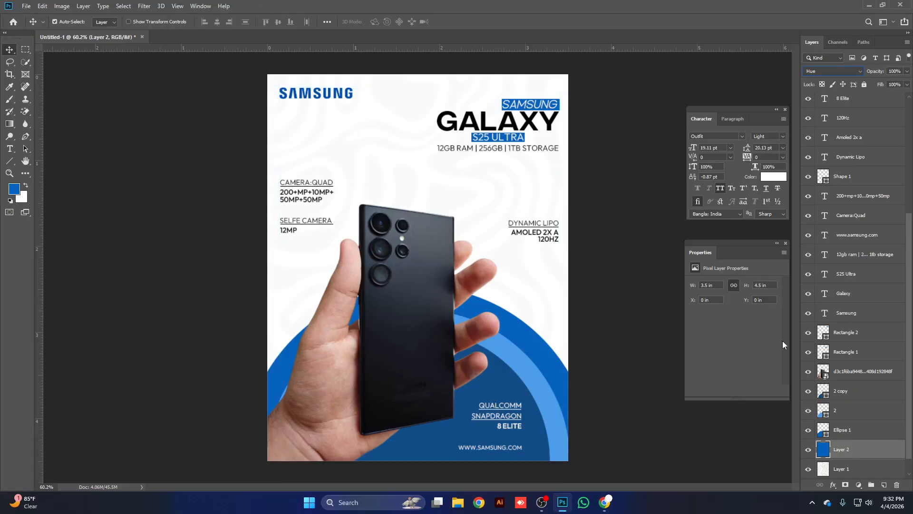
{"action": "key", "text": "ctrl+plus"}
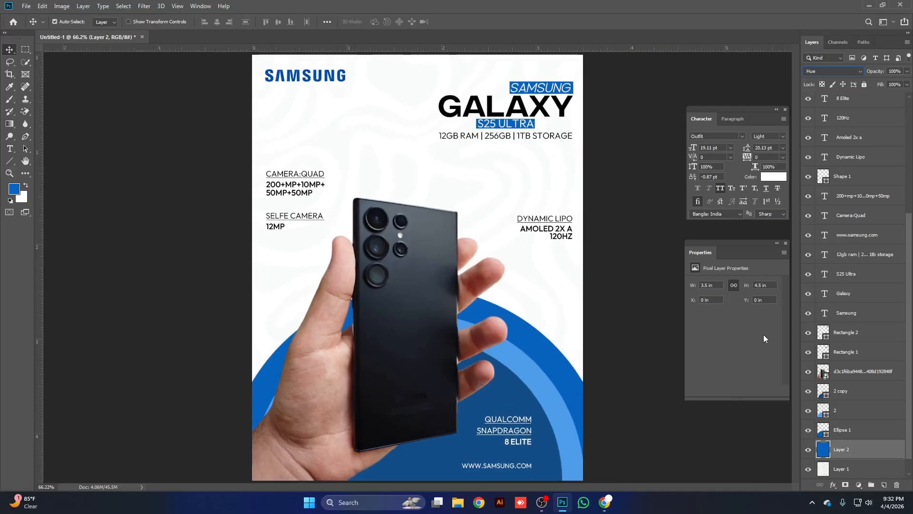